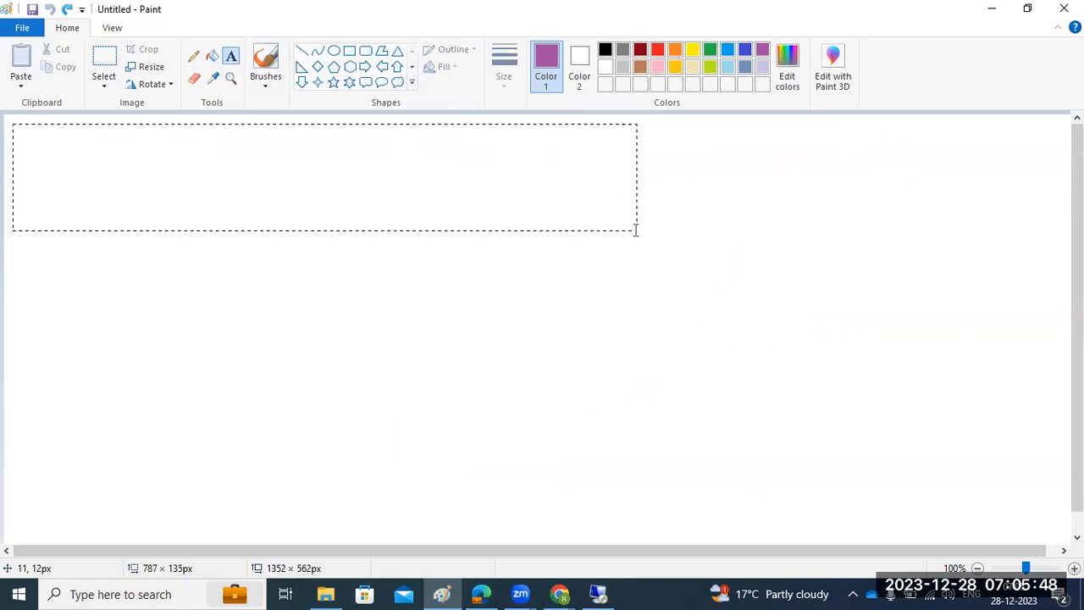
Add the title 'SAP CONFIGTOOL' to the Paint canvas, then switch to the remote desktop session.
text(SAP CONFIGTOOL)
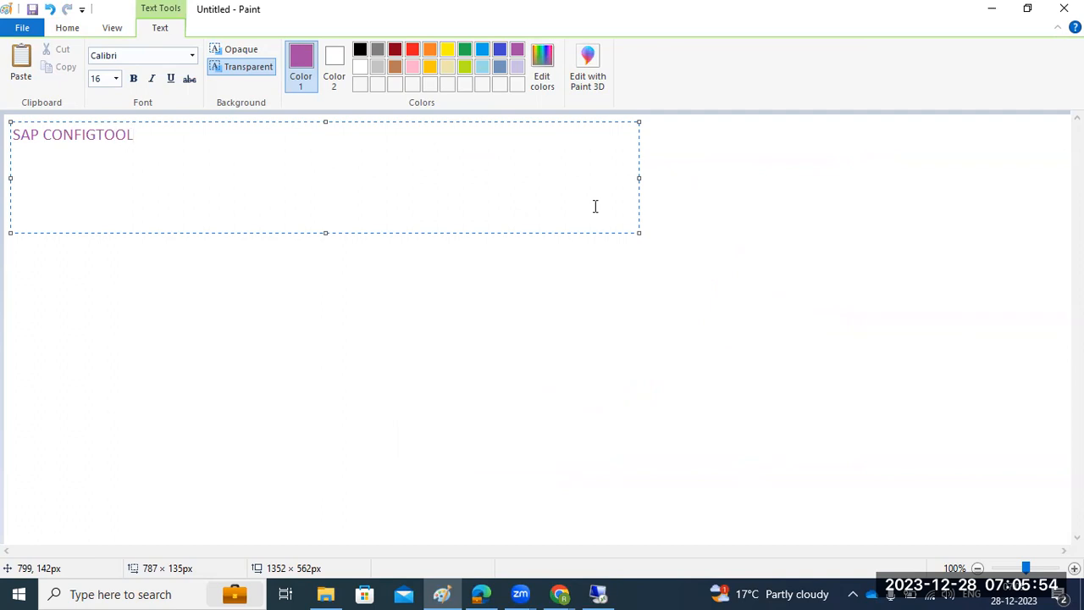
click(406, 322)
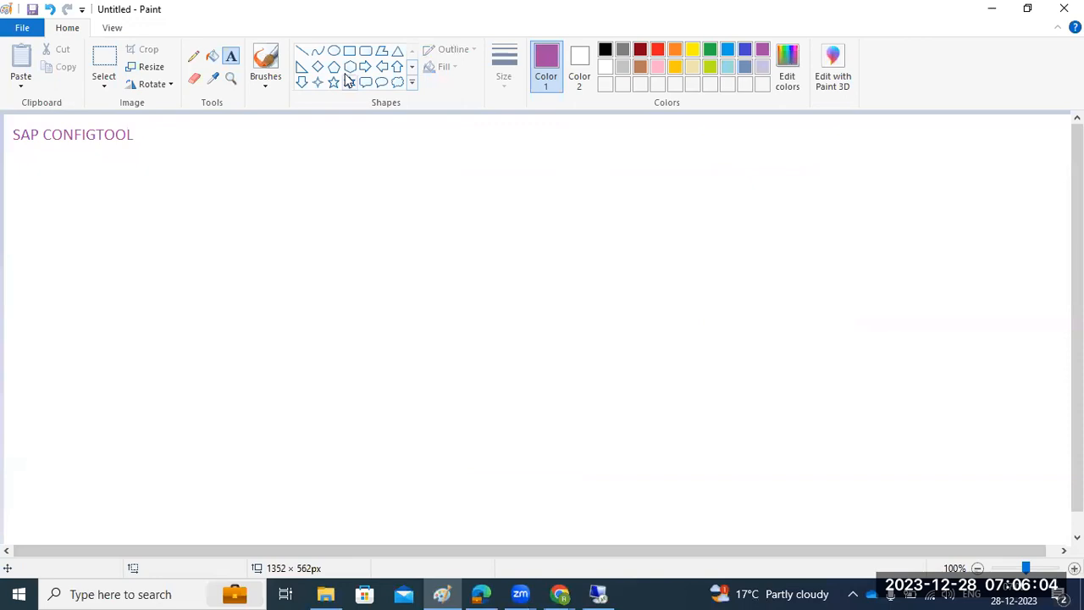
click(599, 594)
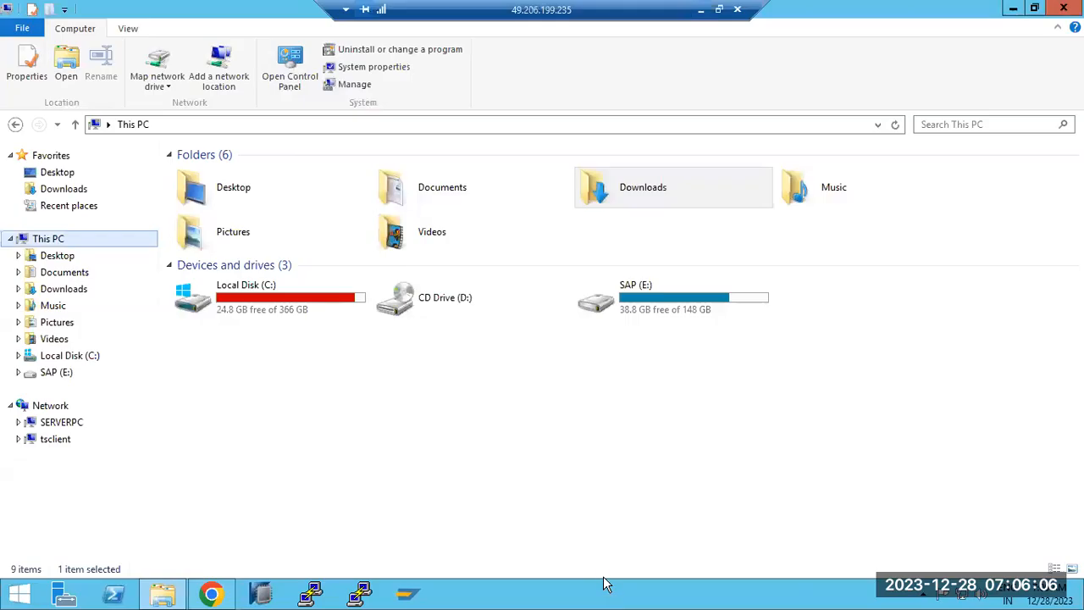
Browse Local Disk (C:) down to the usr\sap\NJD folder.
click(286, 309)
double_click(285, 309)
scroll(254, 399, down, 3)
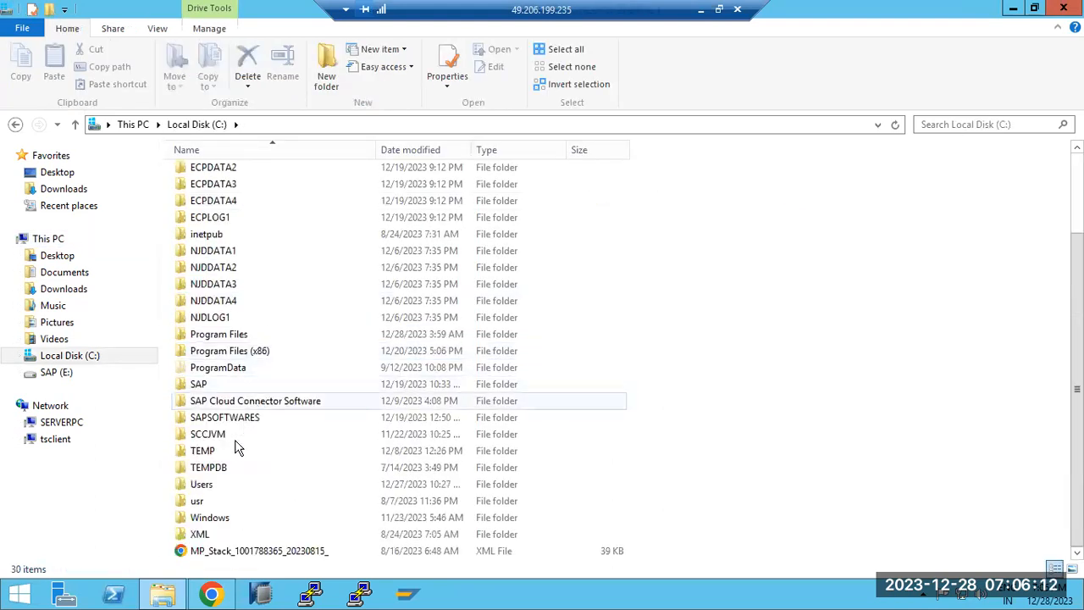
double_click(196, 506)
click(204, 178)
double_click(204, 176)
click(206, 241)
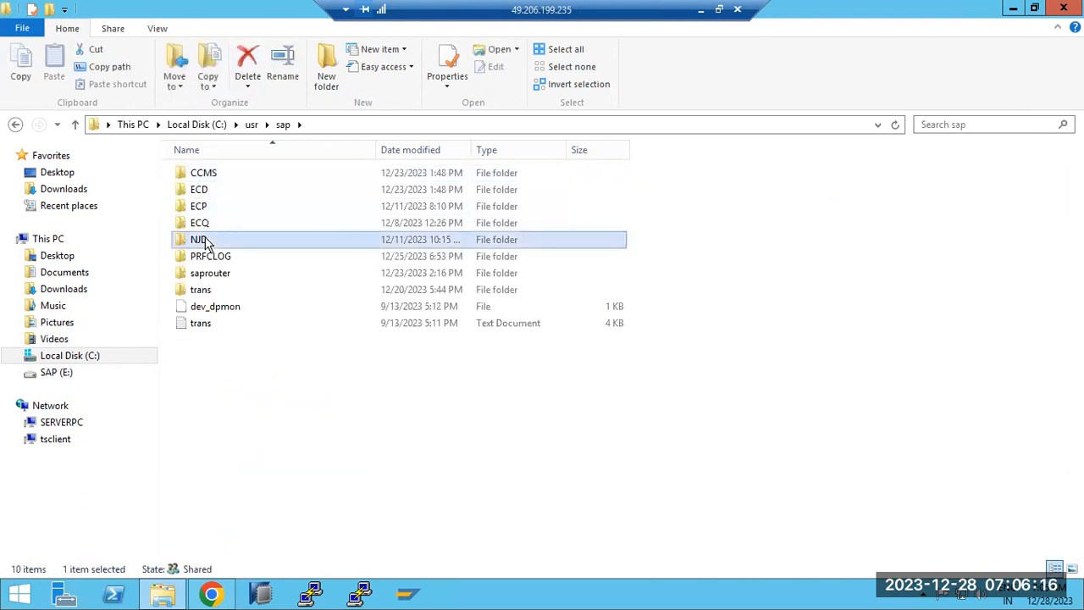
double_click(206, 242)
Open J40\j2ee\configtool and launch configtool.bat.
double_click(196, 175)
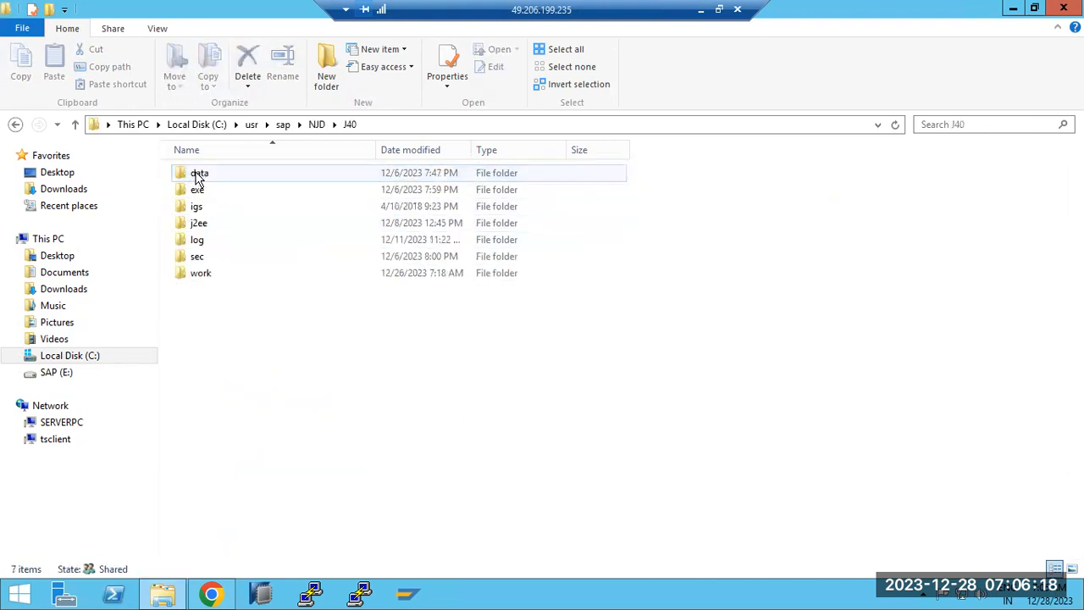
click(203, 225)
double_click(203, 224)
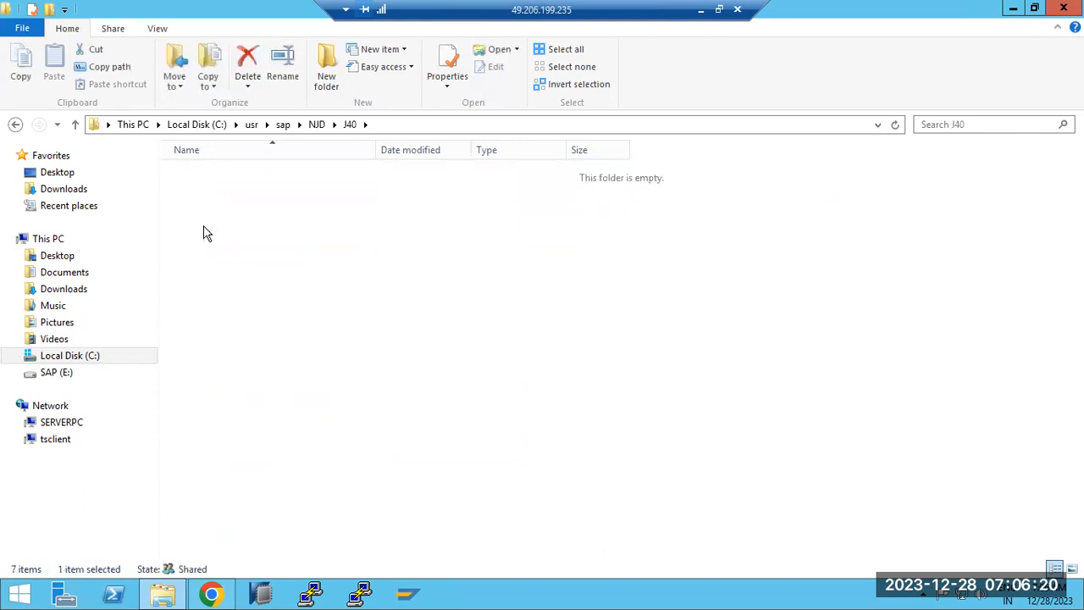
double_click(208, 190)
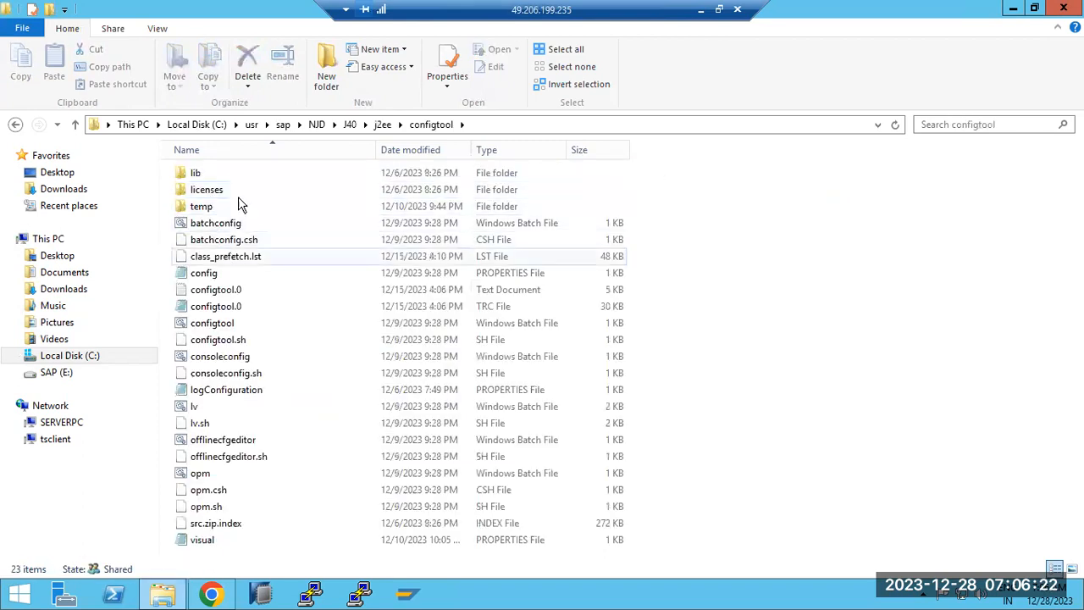
click(517, 126)
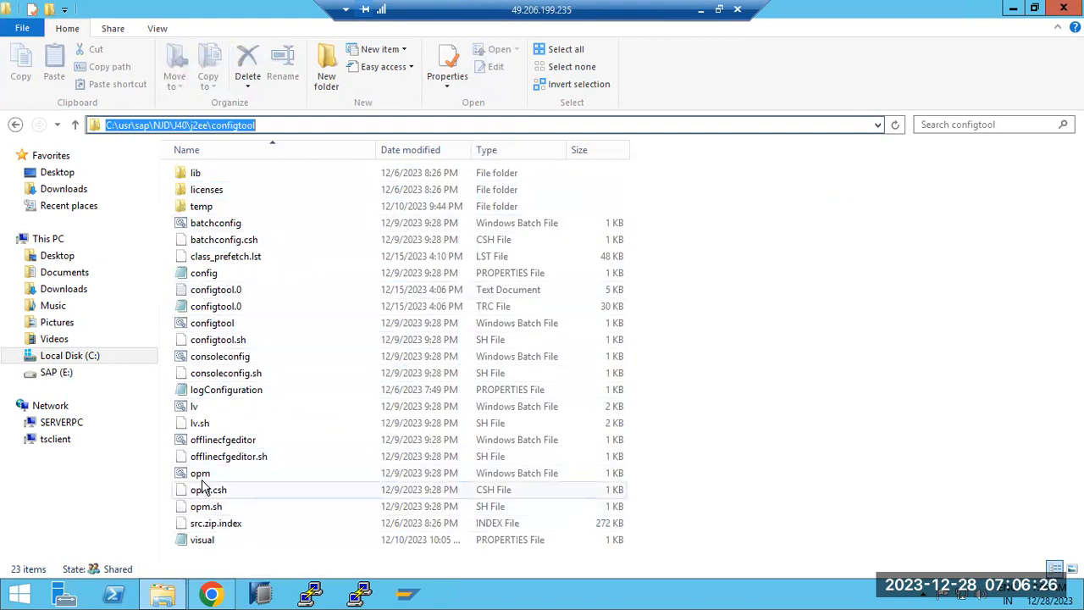
double_click(212, 327)
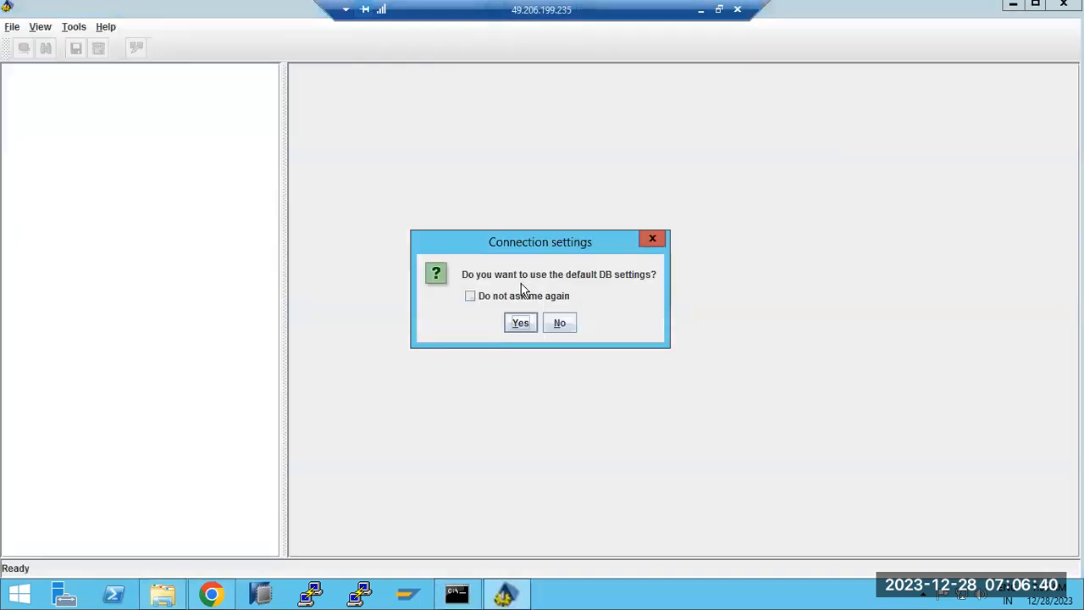
Connect the Config Tool with the default DB settings, then bring Chrome's NetWeaver start page forward.
click(514, 326)
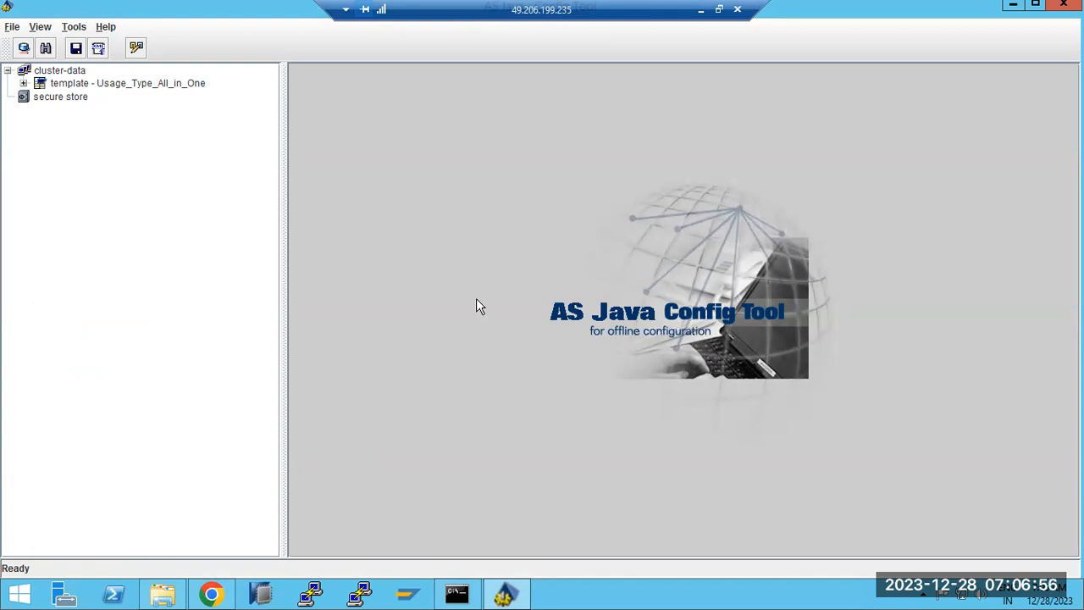
click(212, 593)
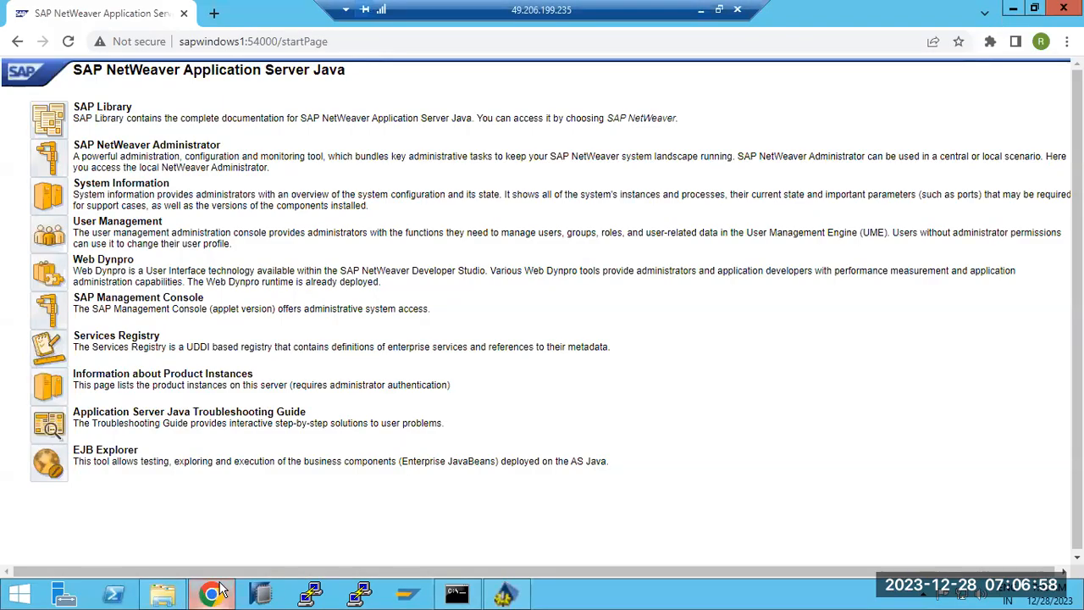
Log on to SAP NetWeaver Administrator with the saved administrator credentials.
click(54, 157)
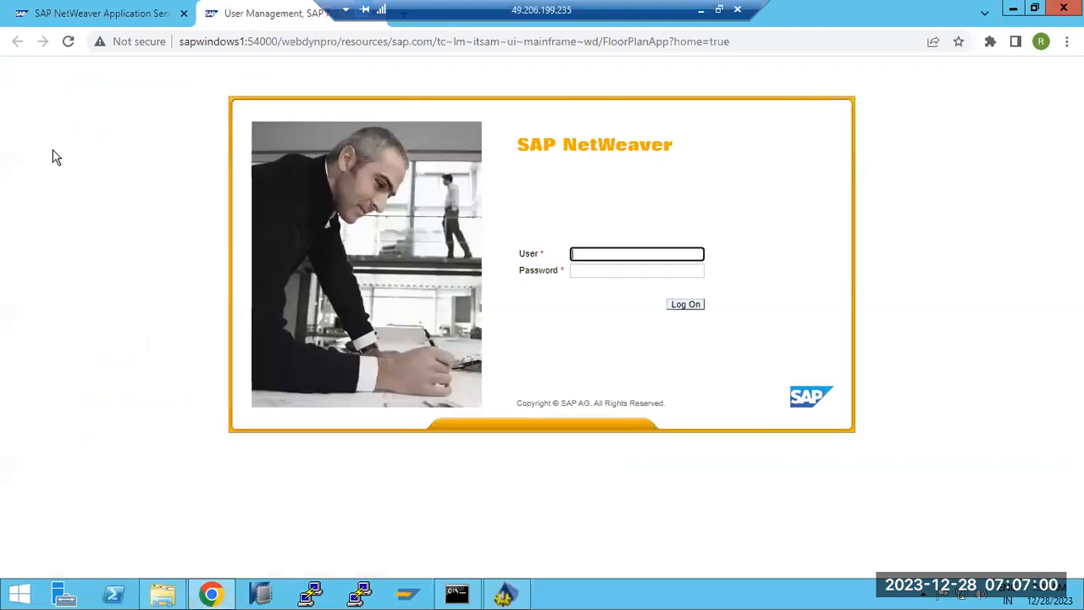
click(574, 254)
click(661, 303)
click(689, 306)
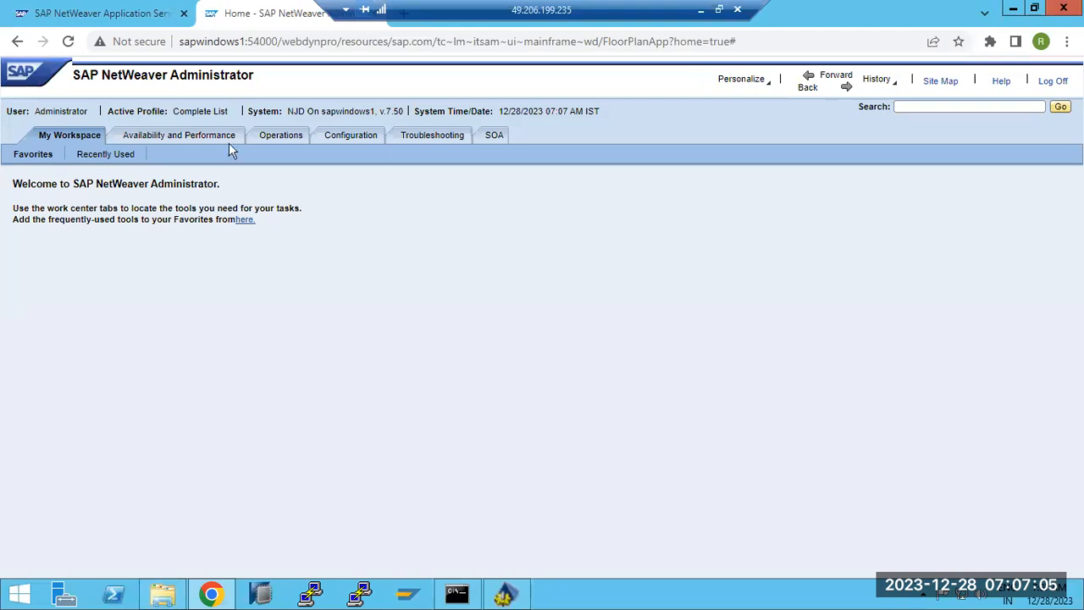
Browse the Availability and Performance, Operations, Configuration and Troubleshooting areas.
click(227, 139)
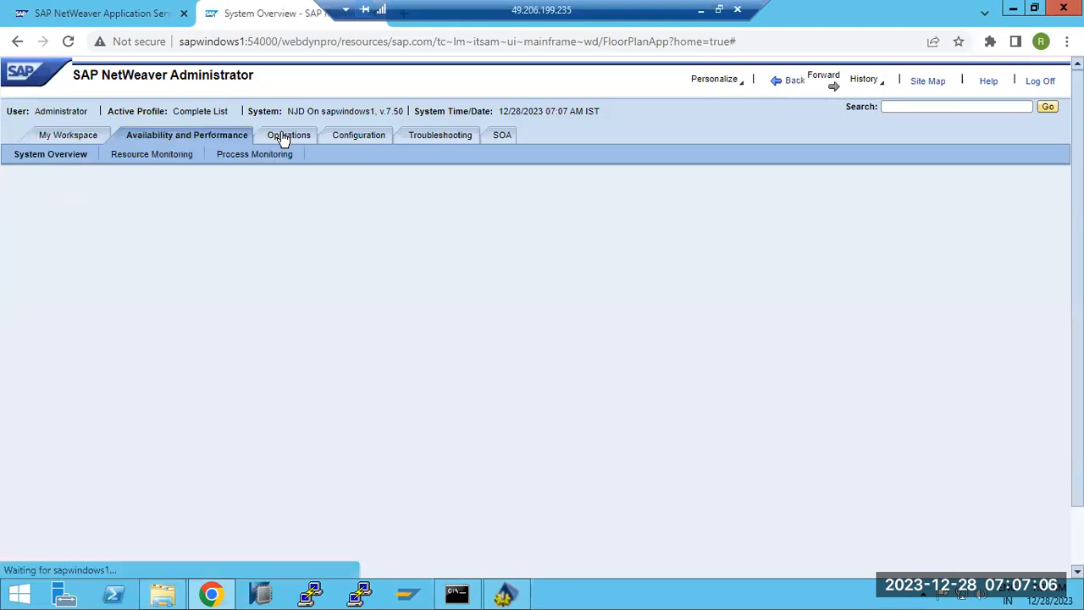
click(280, 139)
click(367, 138)
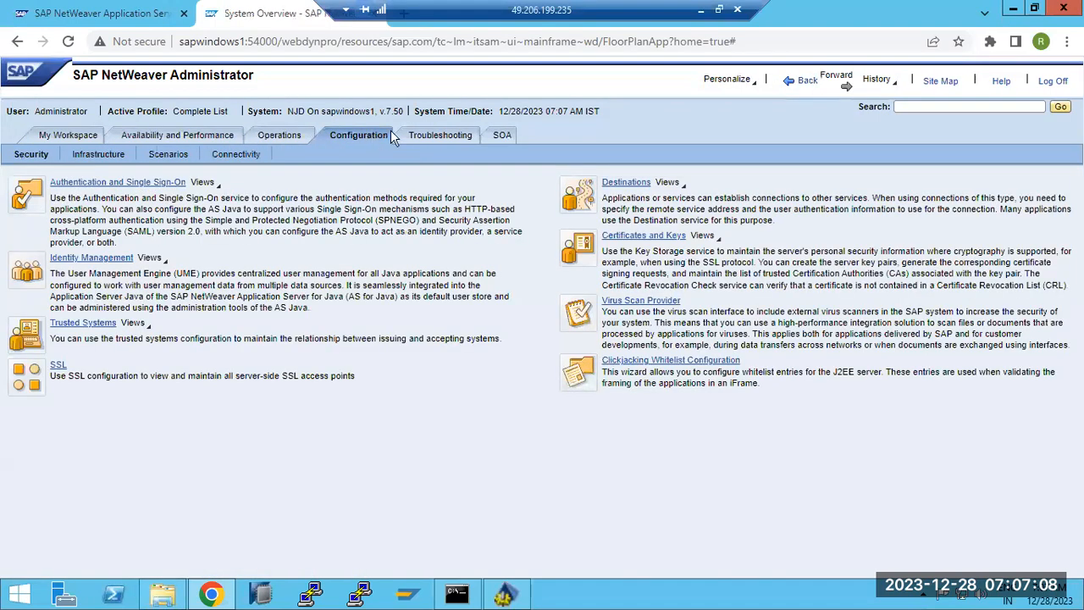
click(431, 140)
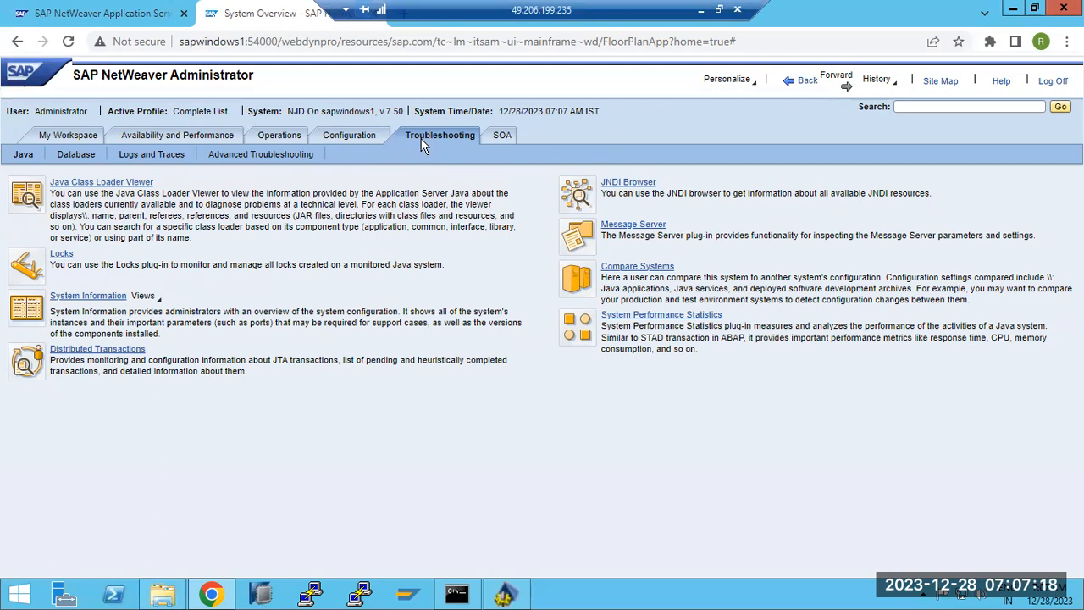
click(223, 152)
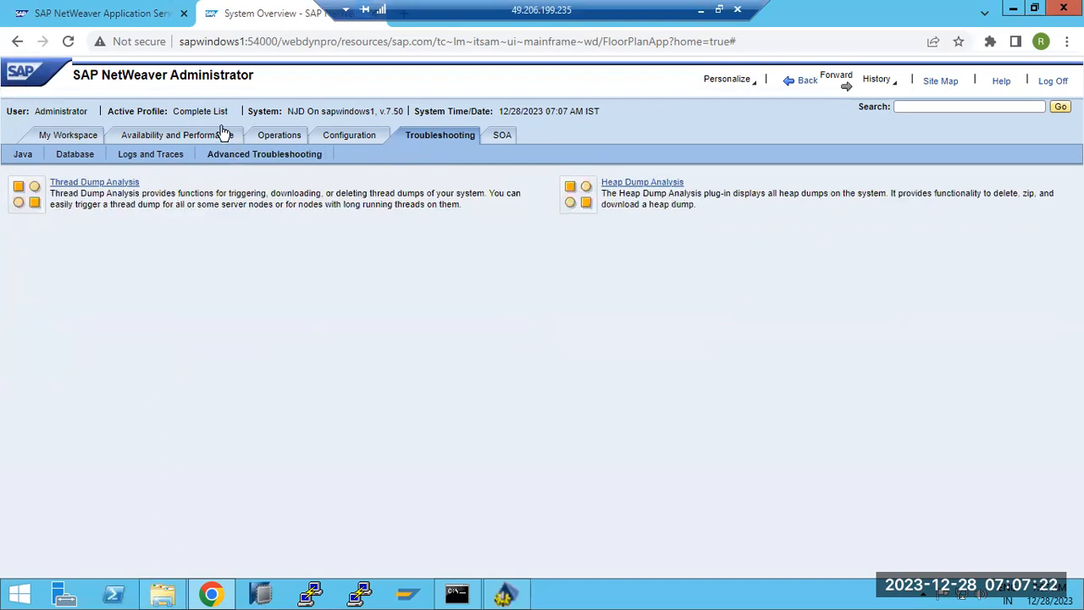
View the Resource Monitoring History Reports charts, then return to the Config Tool.
click(193, 139)
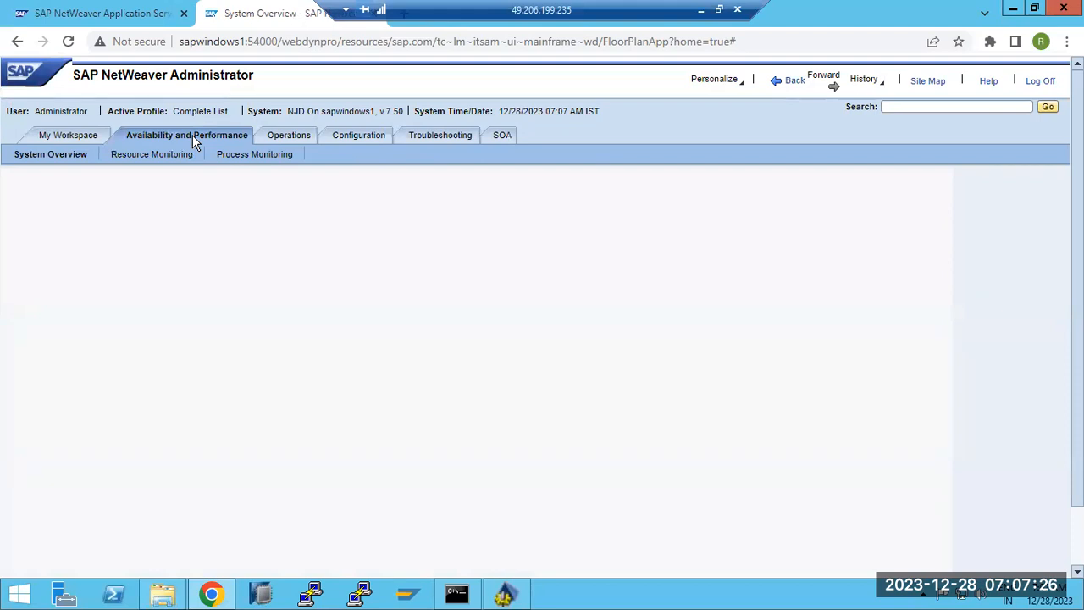
click(234, 157)
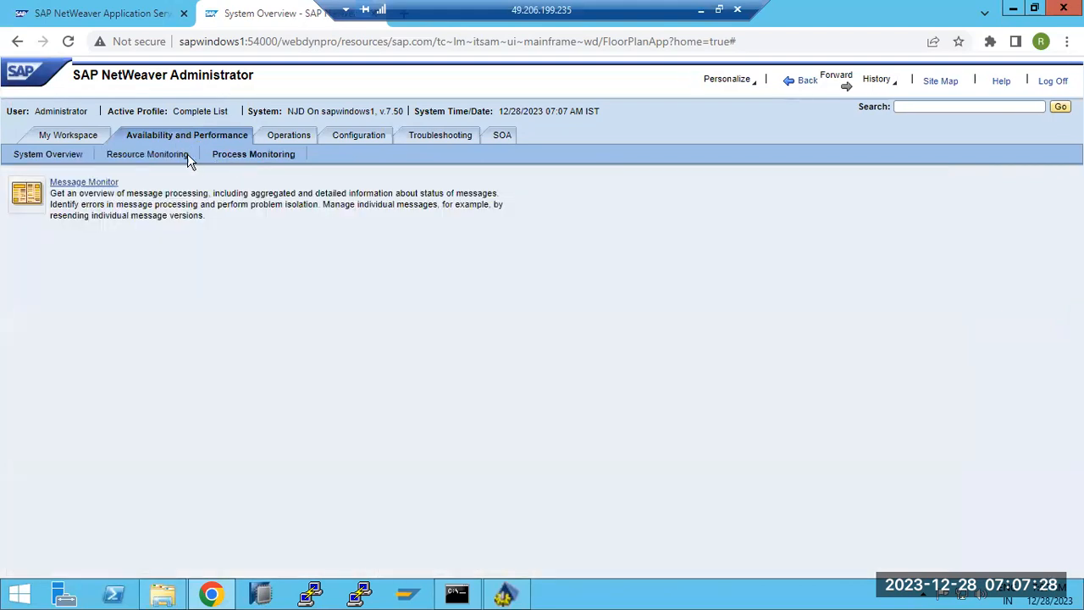
click(172, 157)
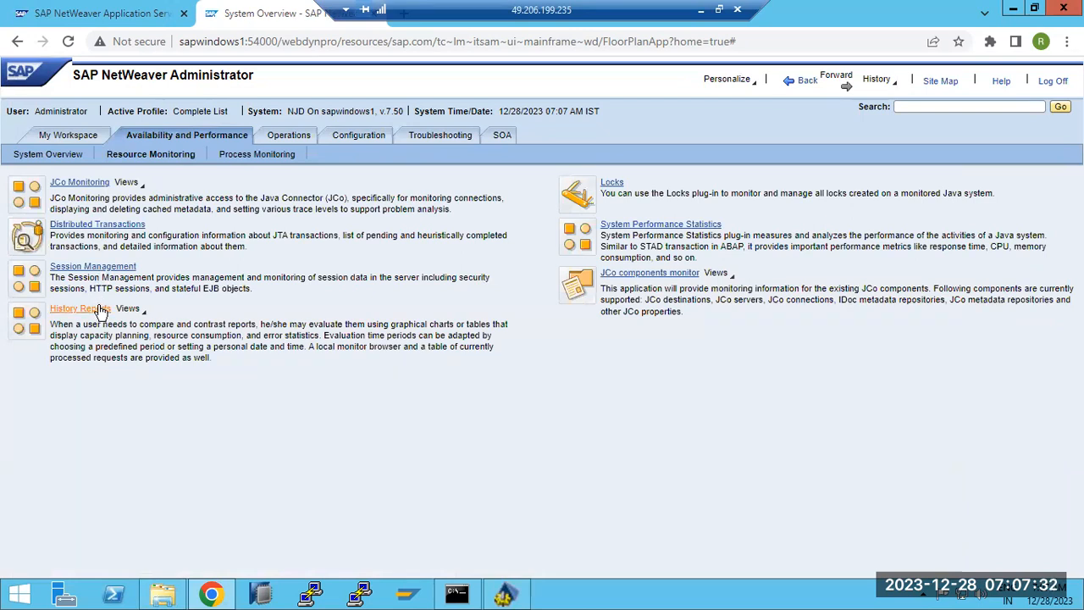
click(100, 310)
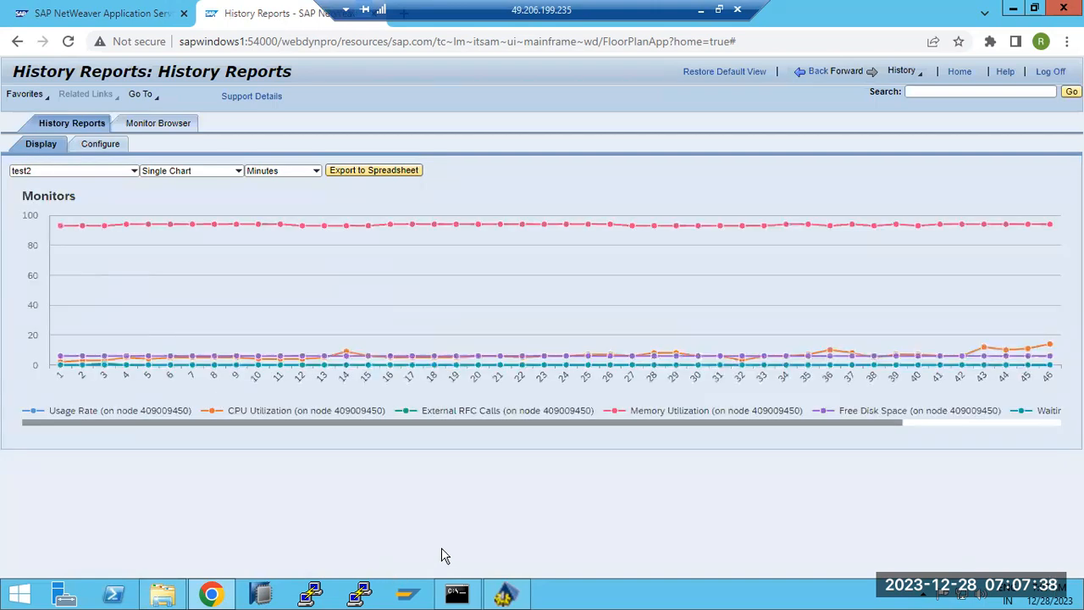
click(503, 595)
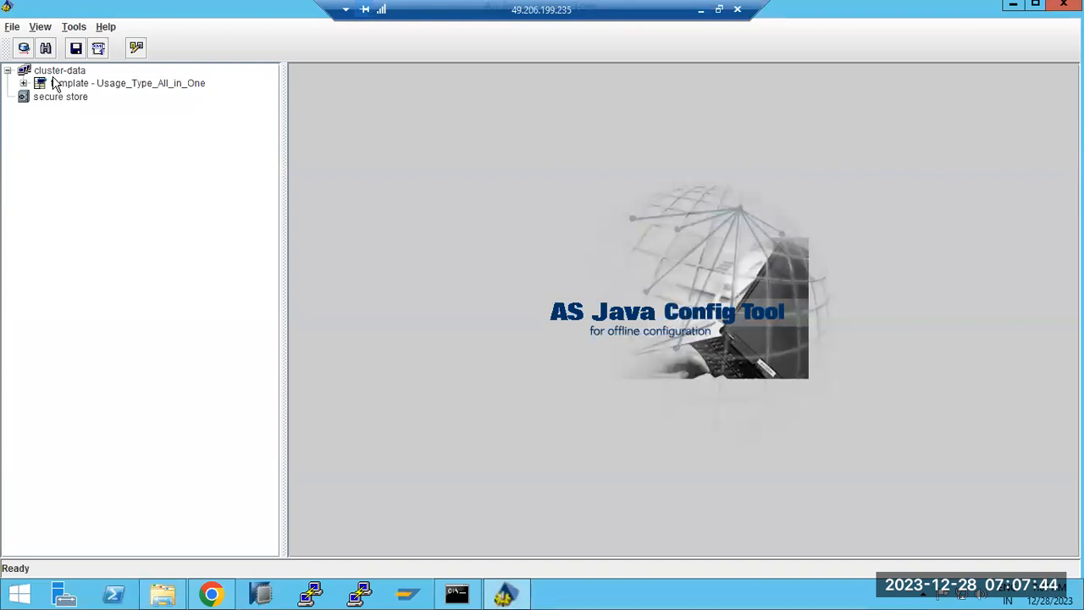
Expand instance ID4090094, clear its custom server process count, and show the VM Parameters memory table.
click(24, 83)
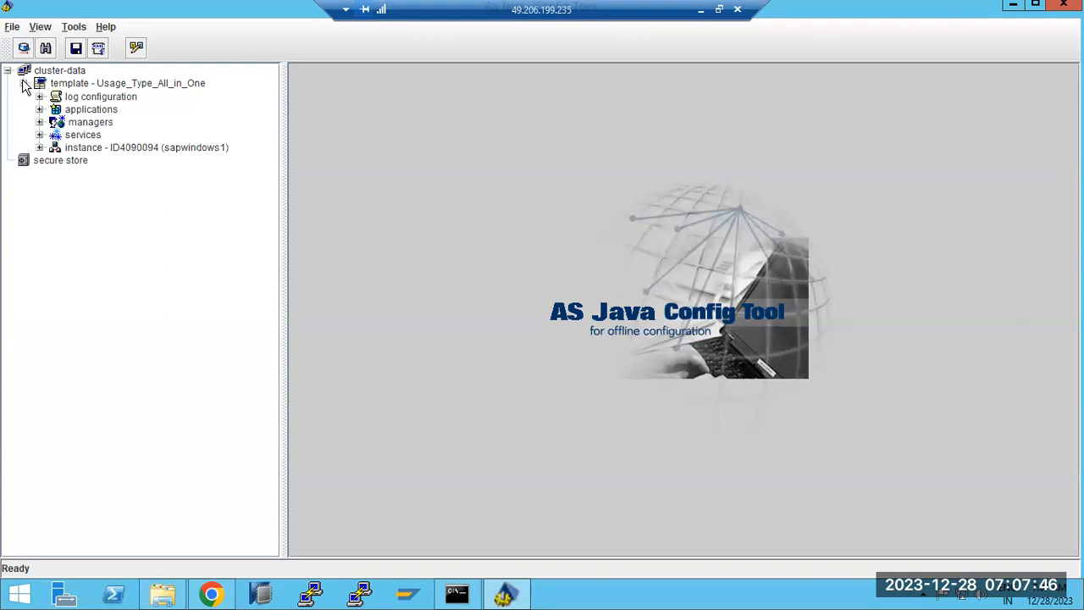
click(39, 148)
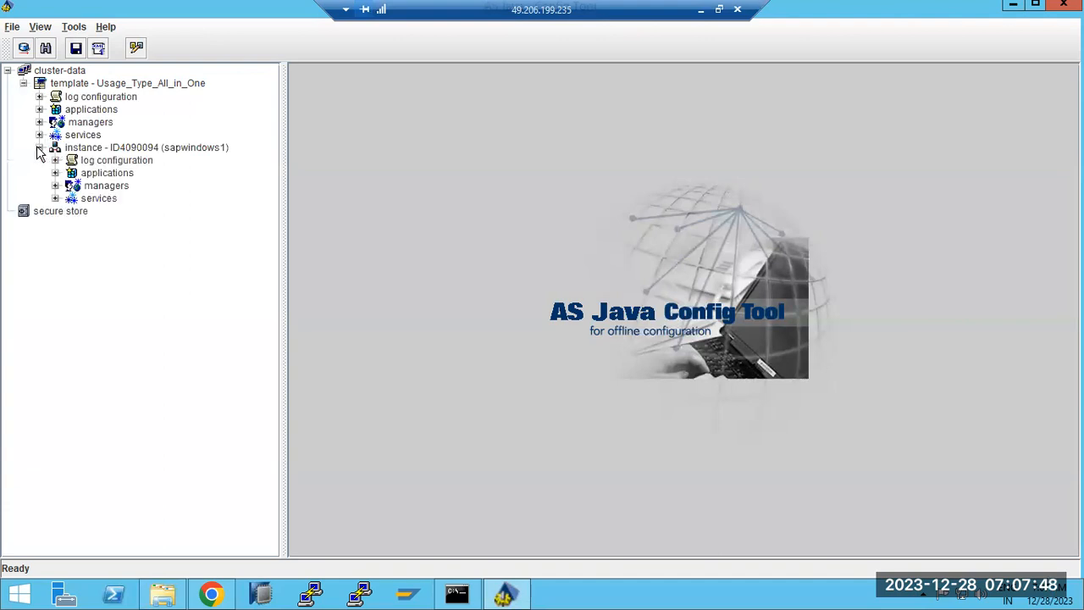
click(108, 150)
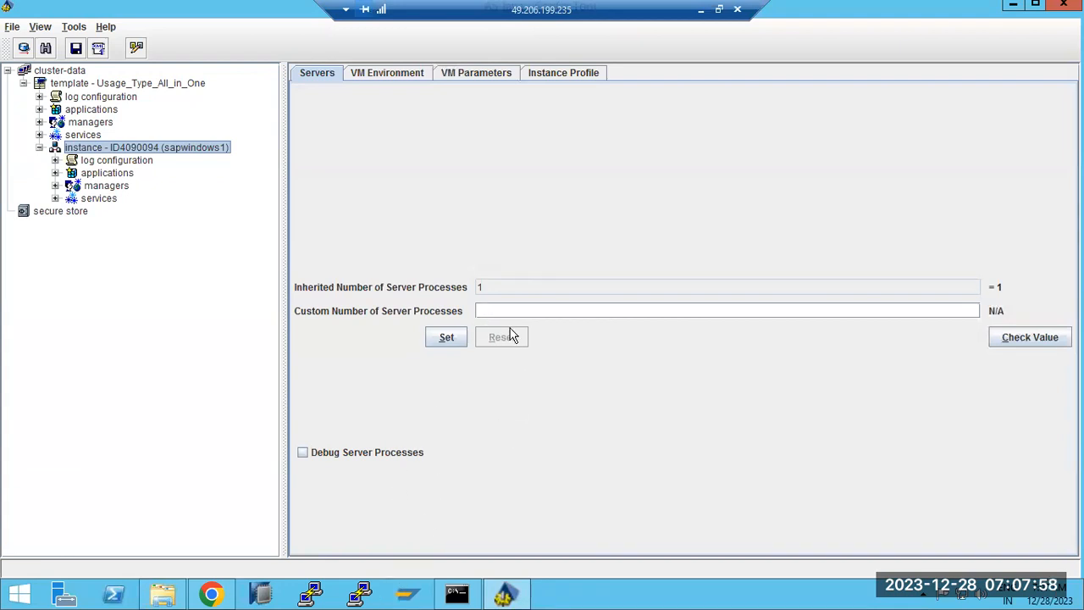
click(508, 311)
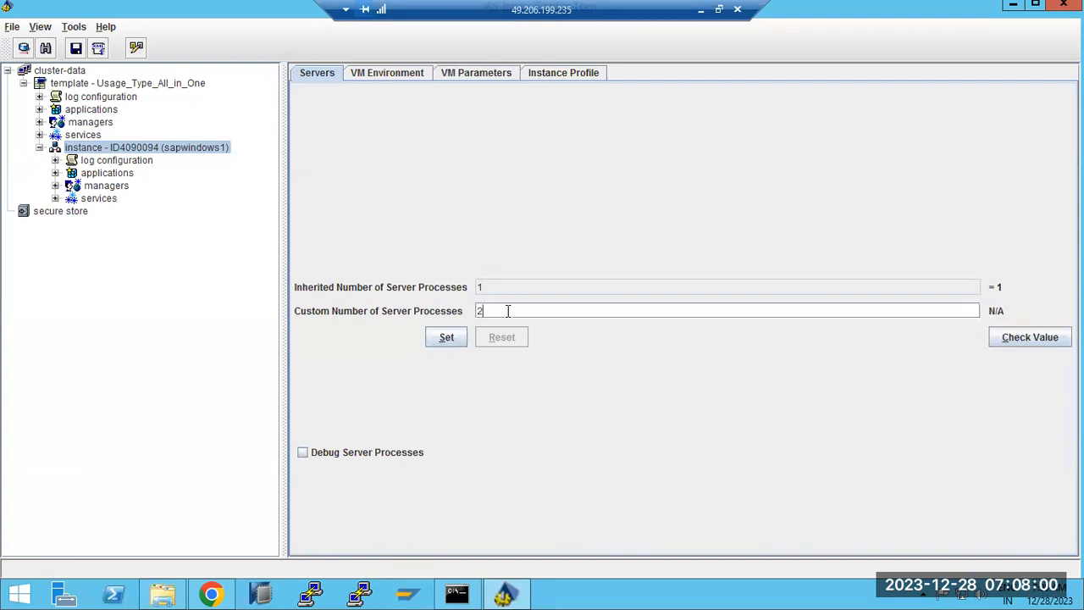
key(BackSpace)
click(374, 77)
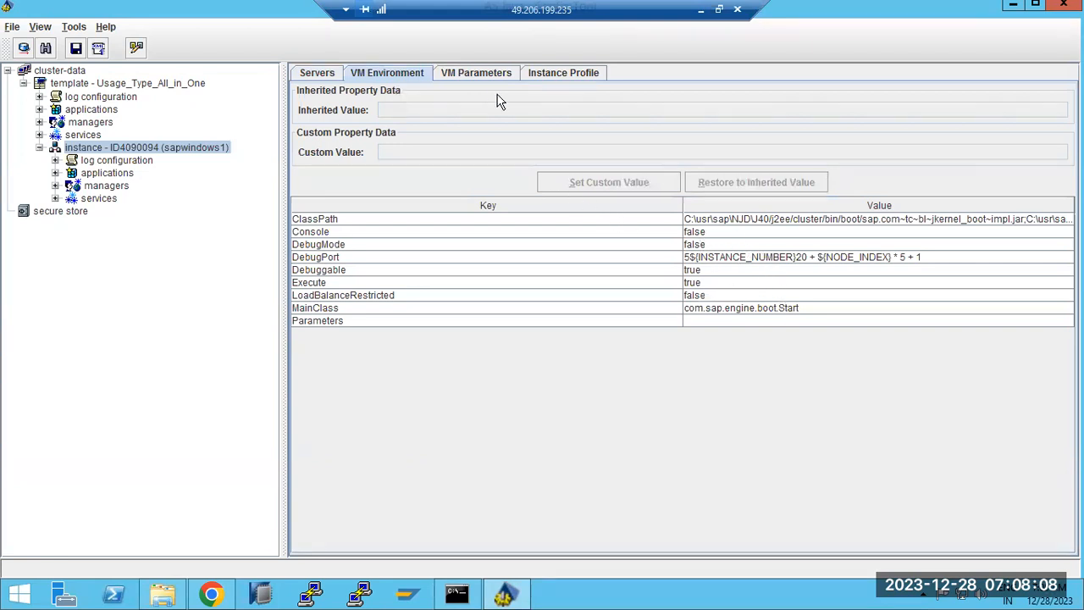
click(468, 74)
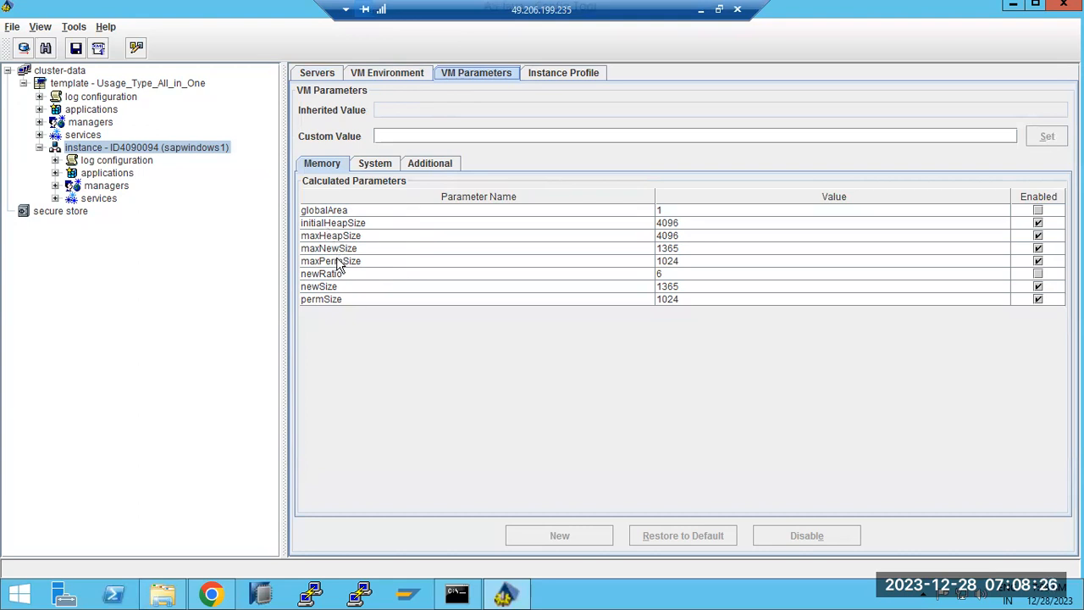
click(331, 237)
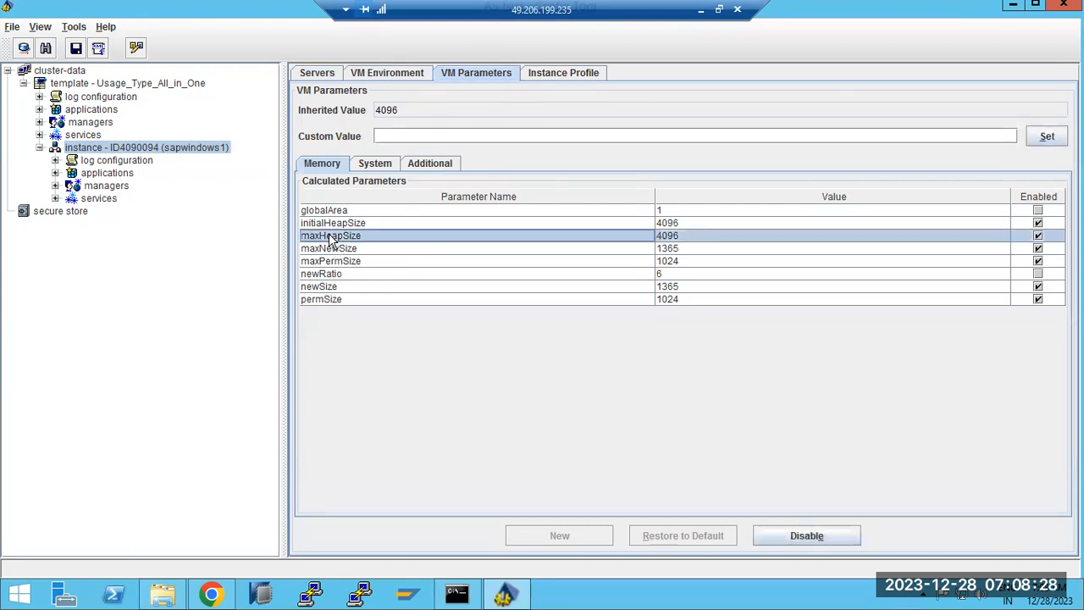
click(333, 224)
click(345, 237)
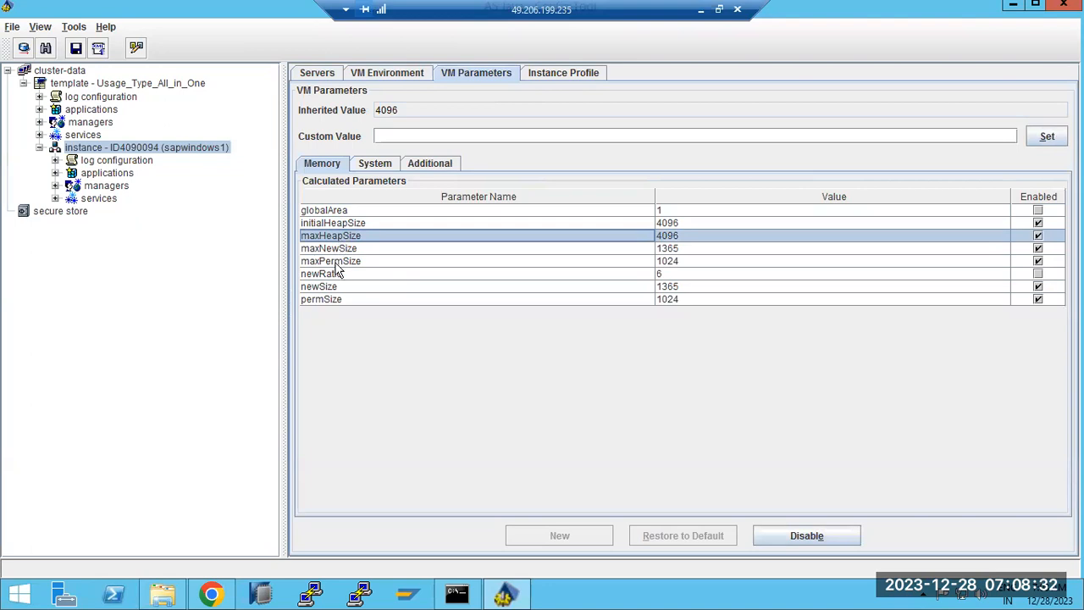
click(327, 289)
click(321, 251)
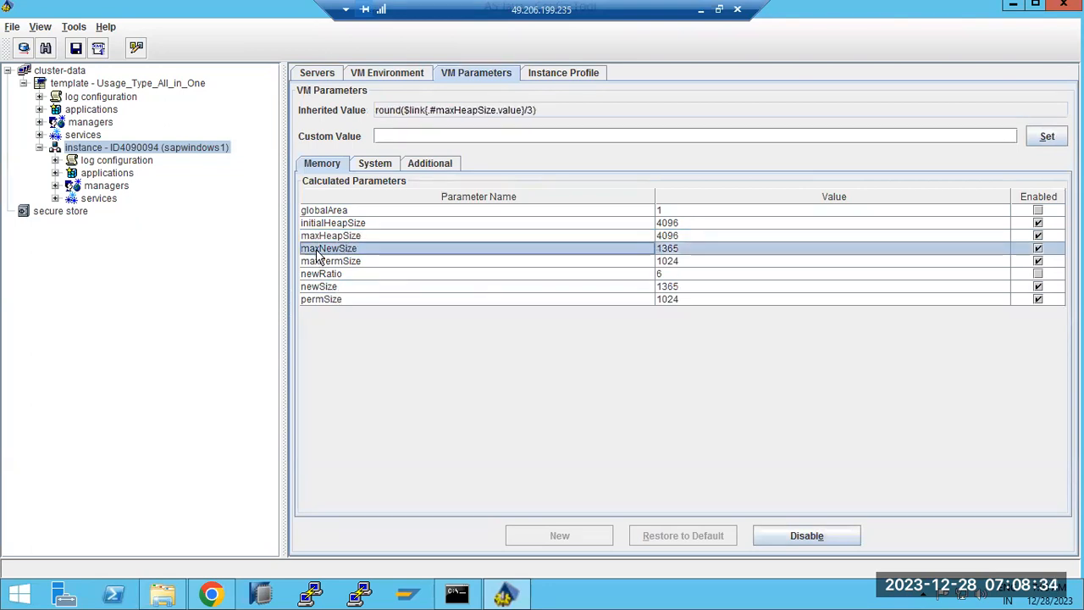
click(327, 301)
click(312, 262)
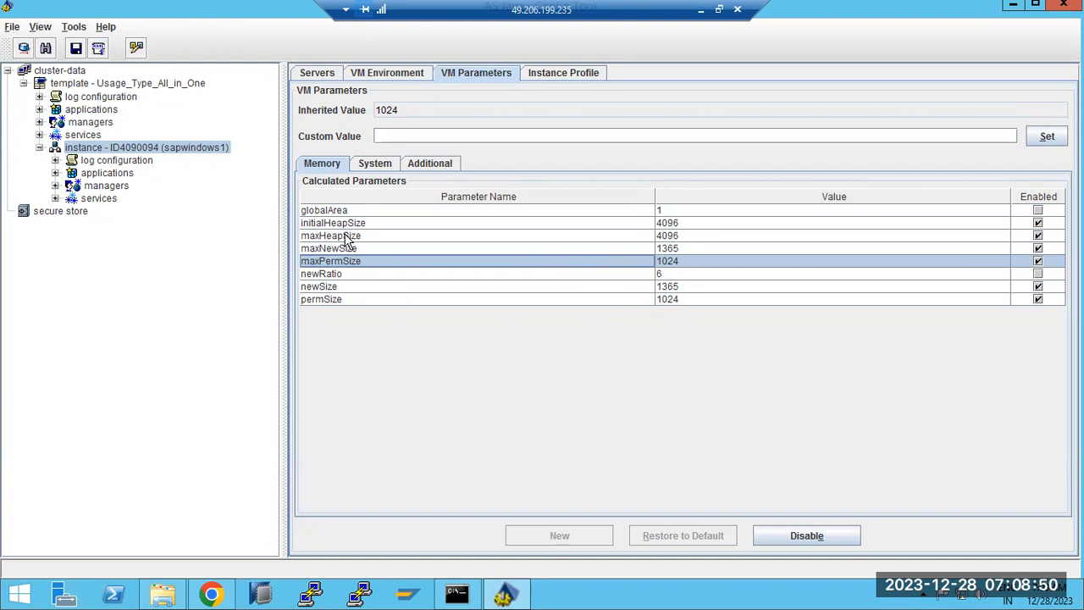
click(347, 237)
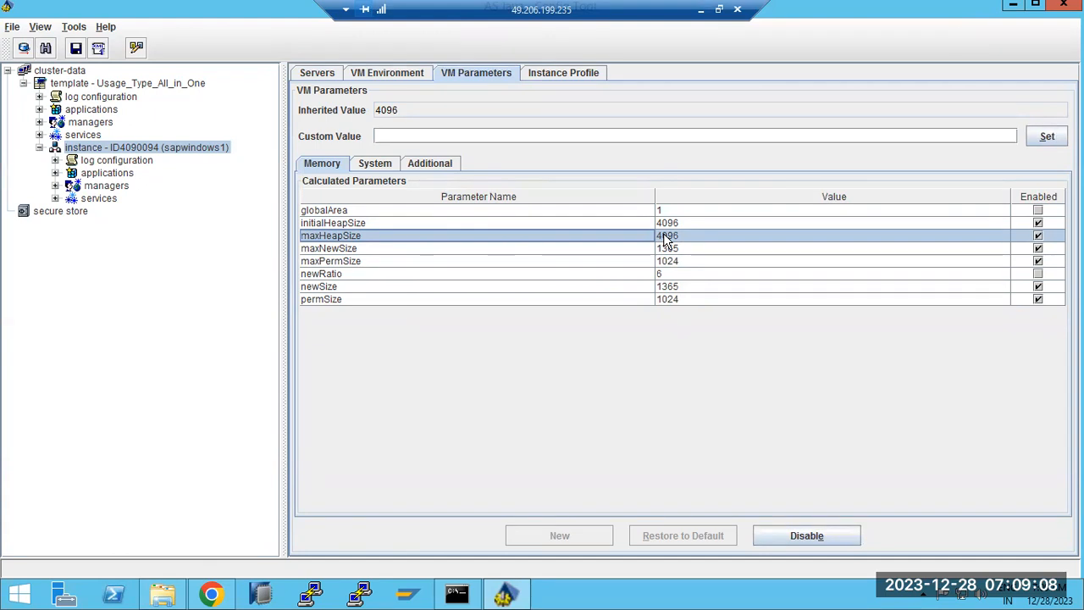
Check the jstart process memory (about 2,162 MB) in Task Manager, then close it.
right_click(616, 603)
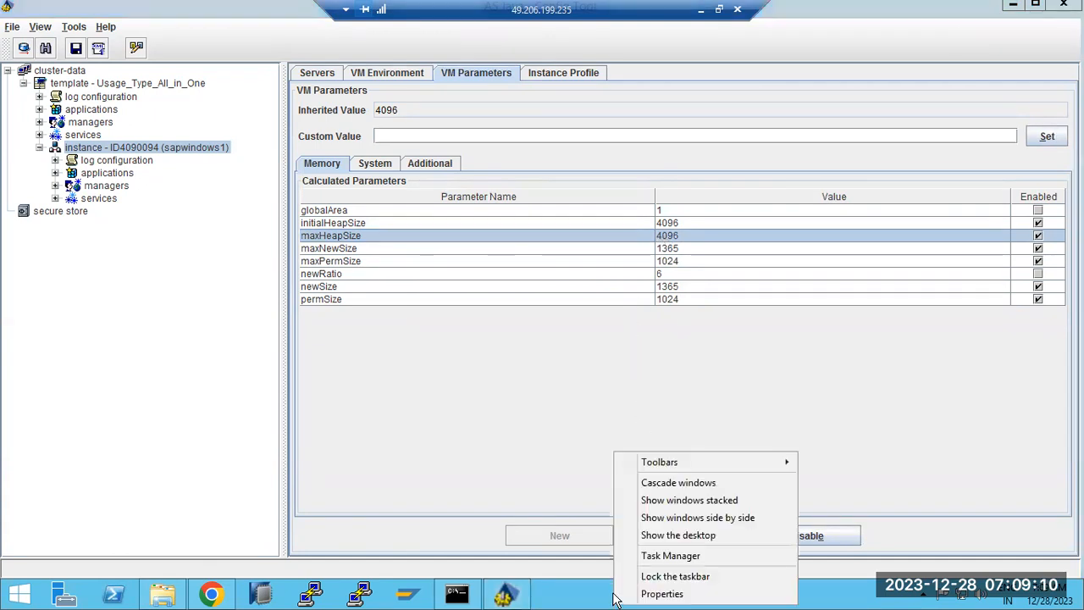
click(669, 555)
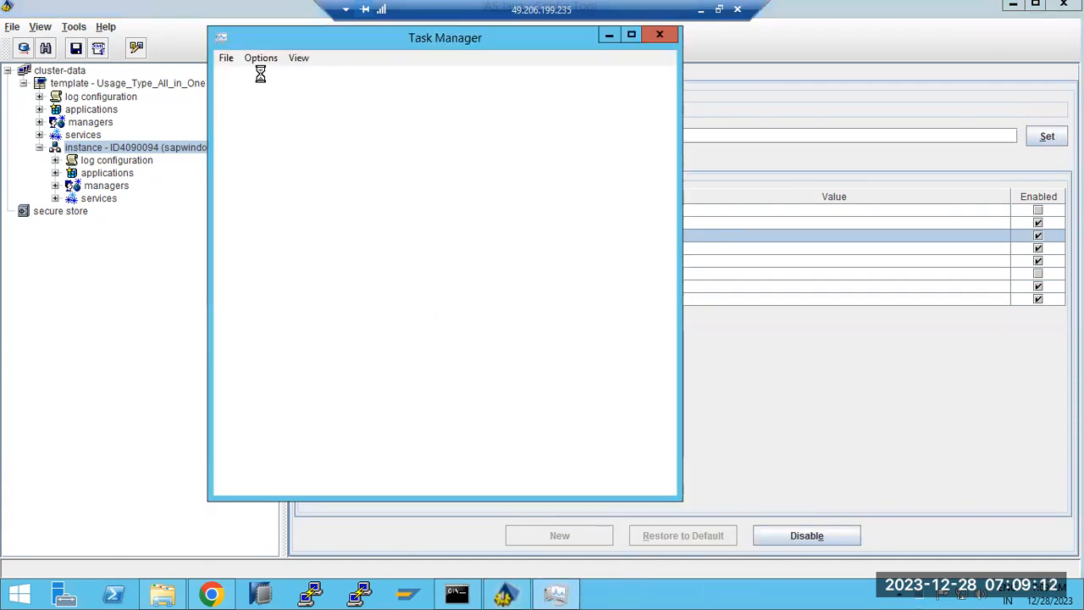
drag(259, 35, 263, 88)
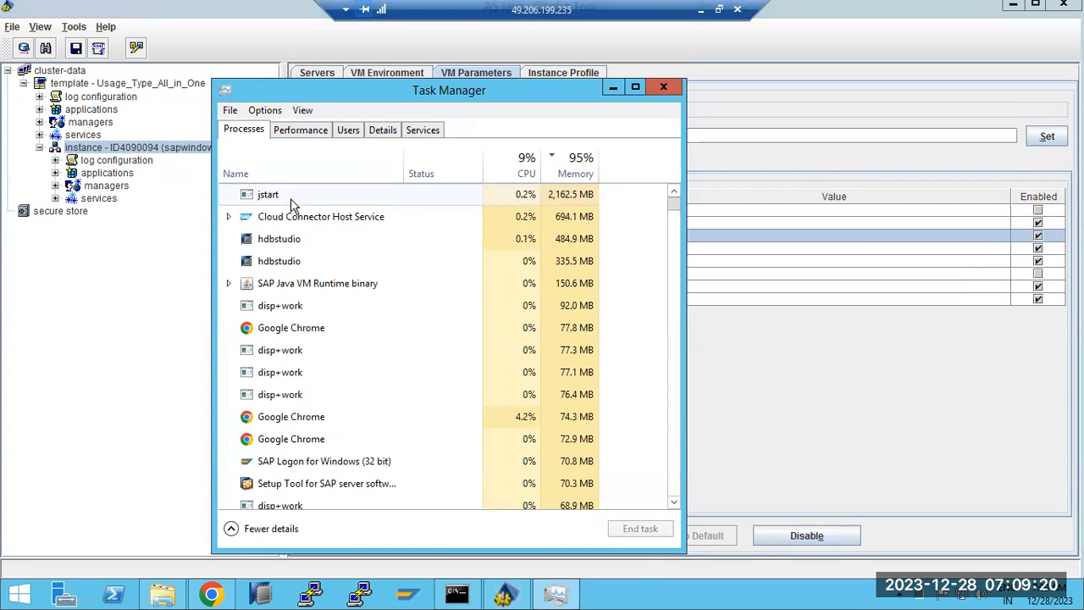
click(266, 195)
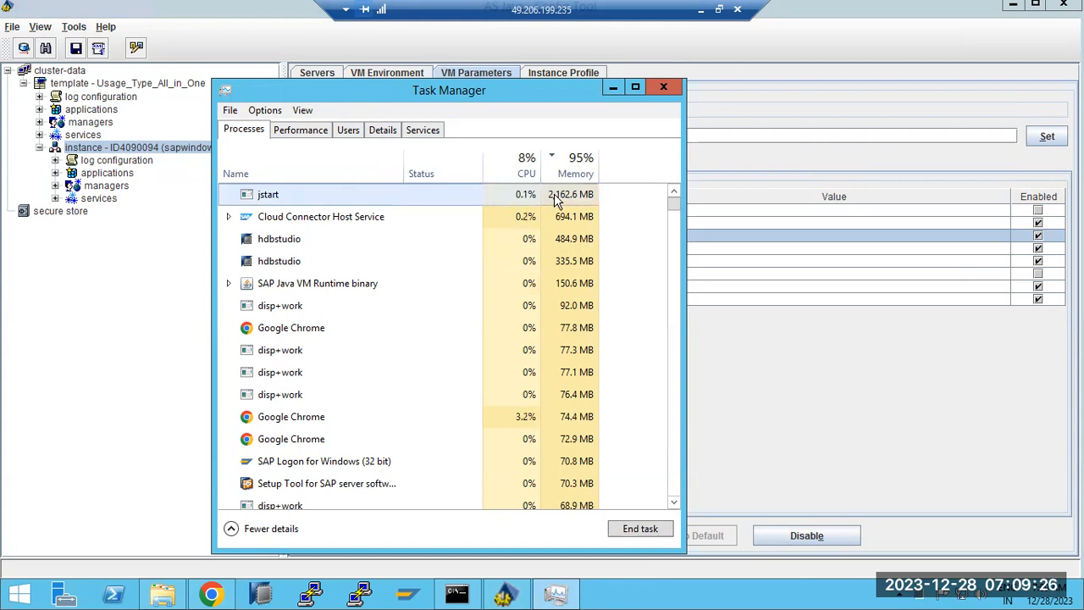
click(664, 88)
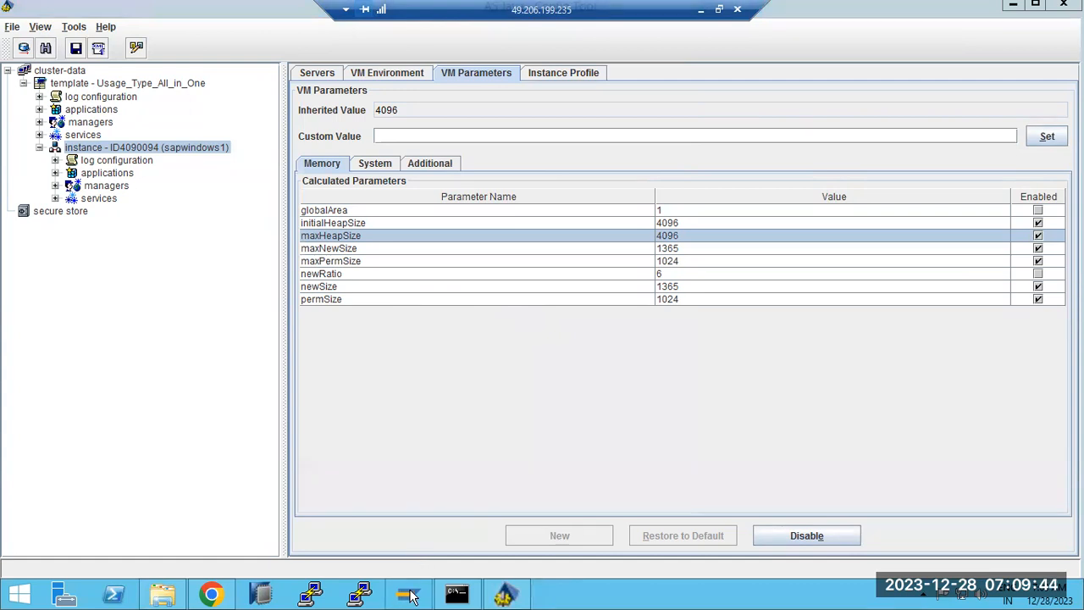
Reopen Task Manager from the taskbar menu and close it again.
right_click(593, 596)
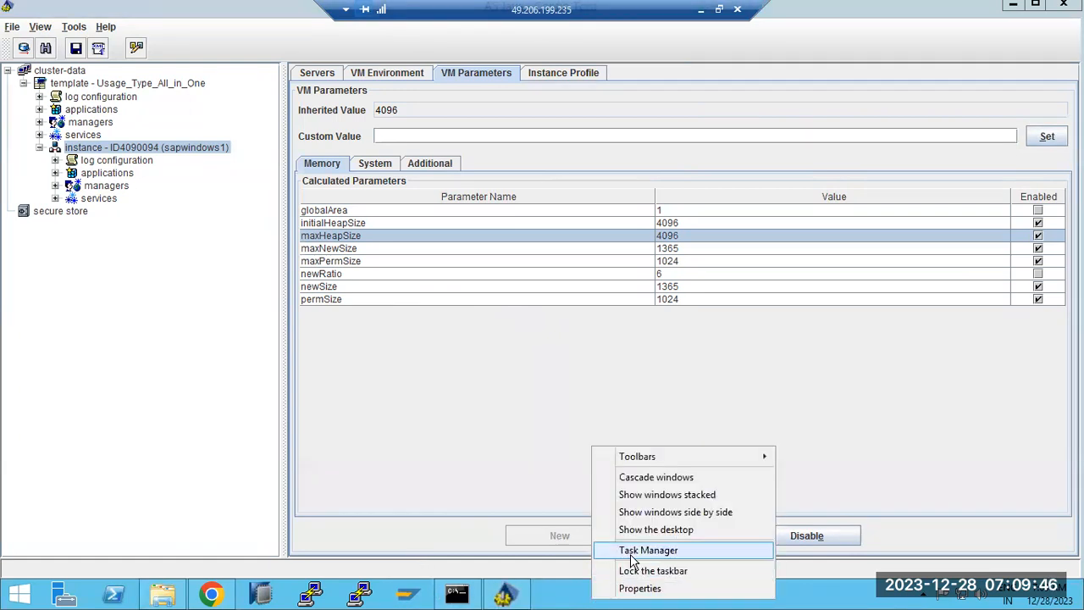
click(627, 550)
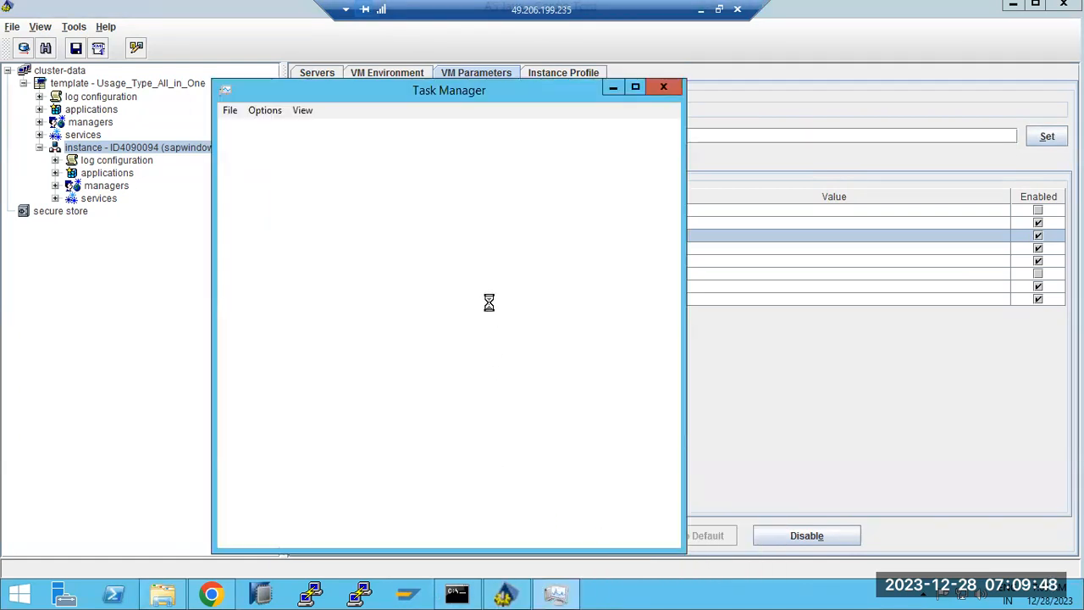
click(664, 86)
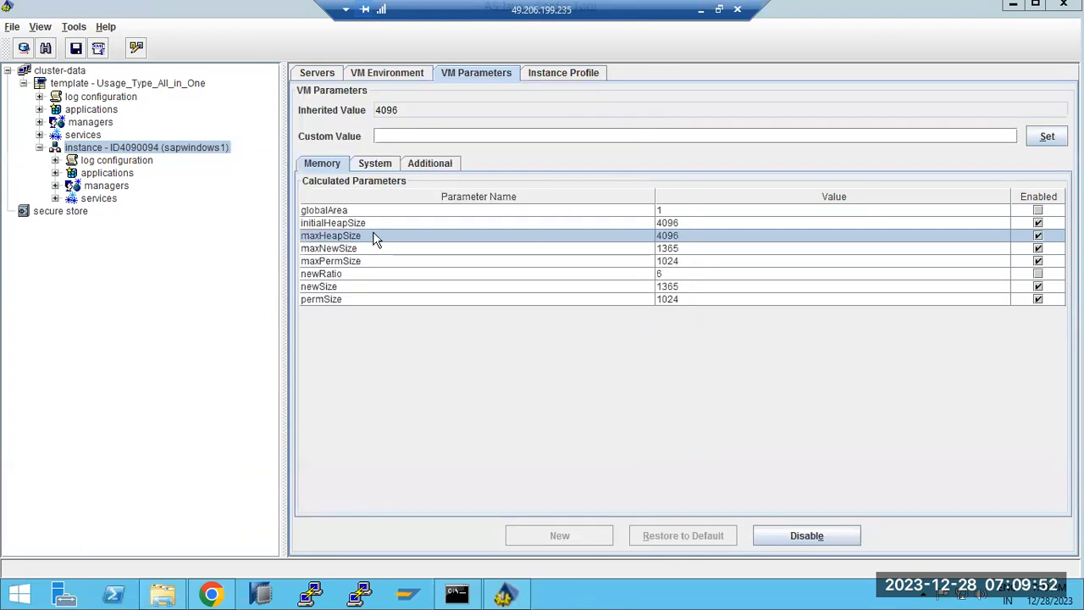
Compare initialHeapSize's inherited expression with maxHeapSize, leaving maxHeapSize at 4096.
click(379, 225)
click(389, 237)
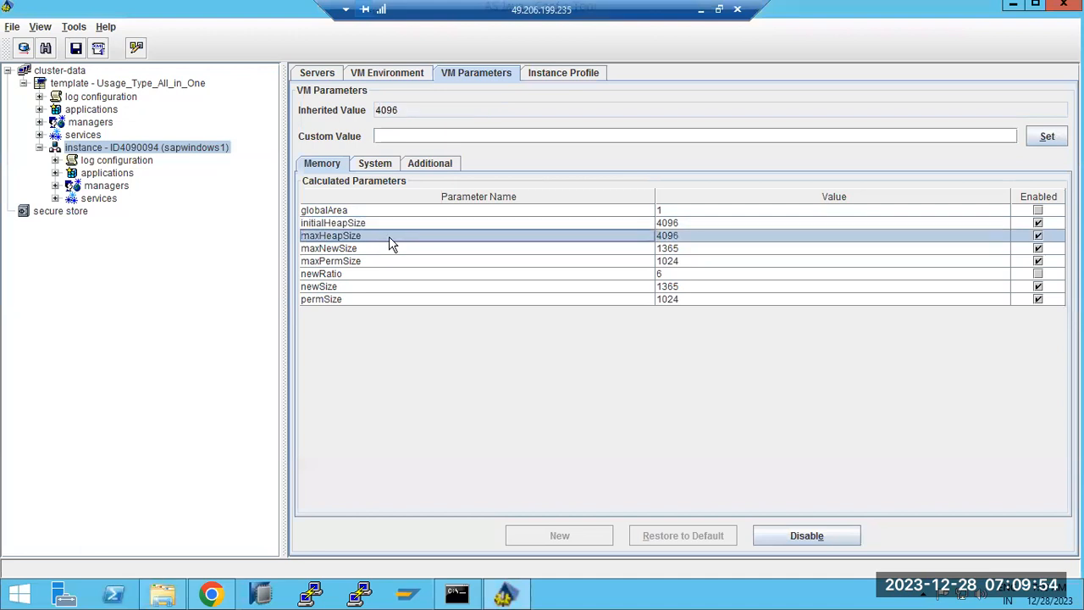
click(386, 136)
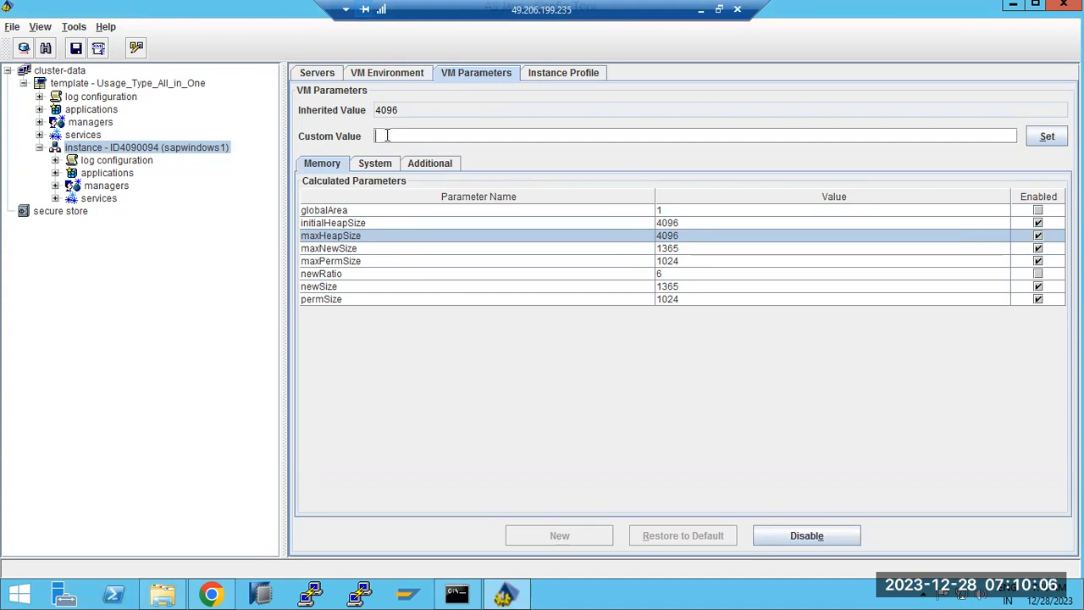
click(669, 224)
click(669, 235)
click(669, 224)
click(670, 236)
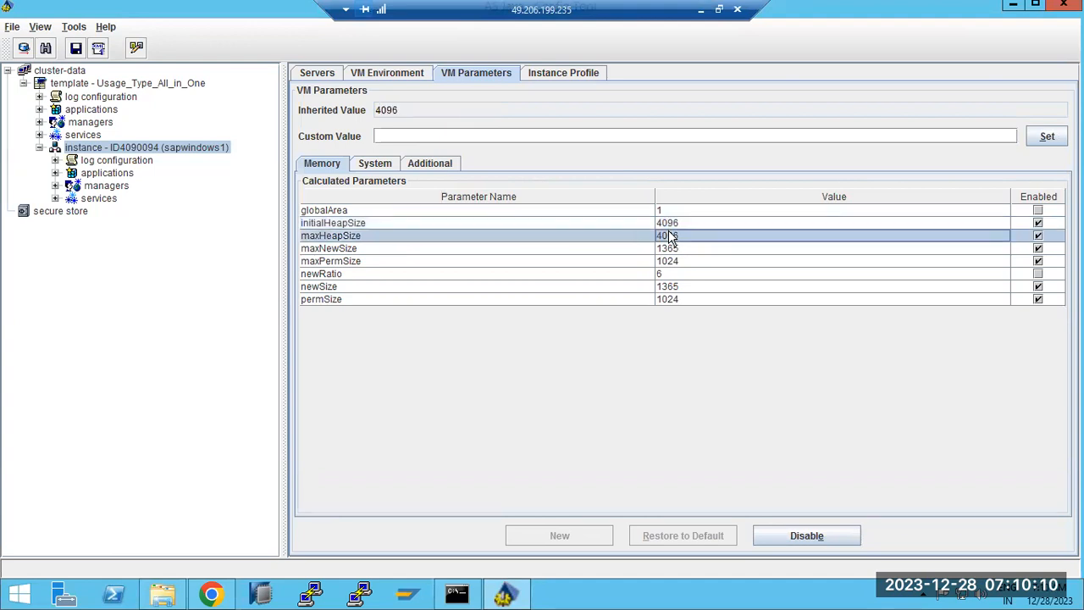
click(669, 224)
click(670, 236)
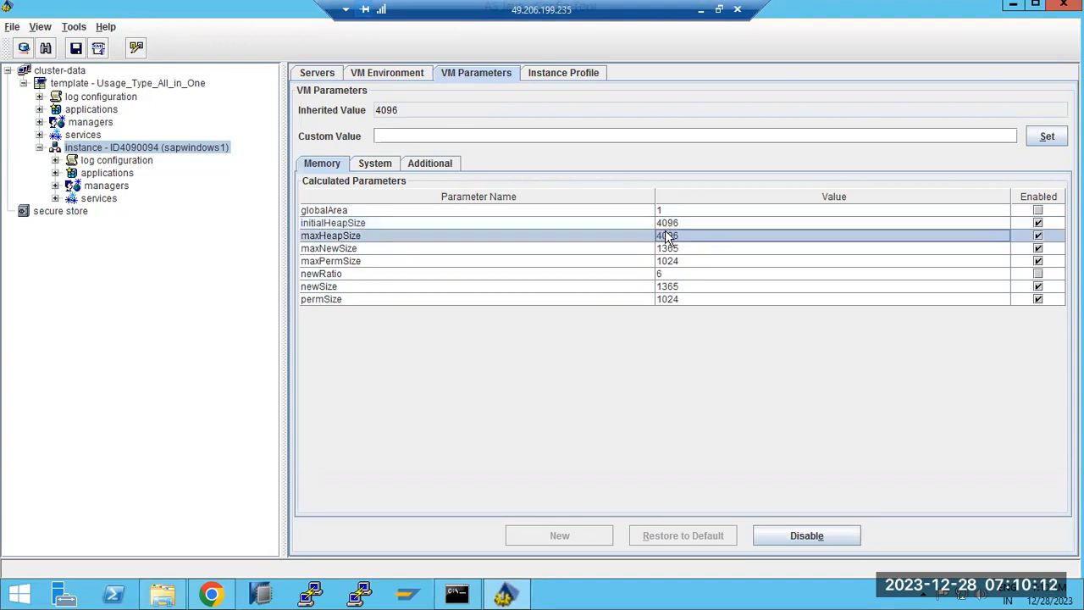
click(668, 224)
click(669, 236)
click(680, 224)
click(683, 236)
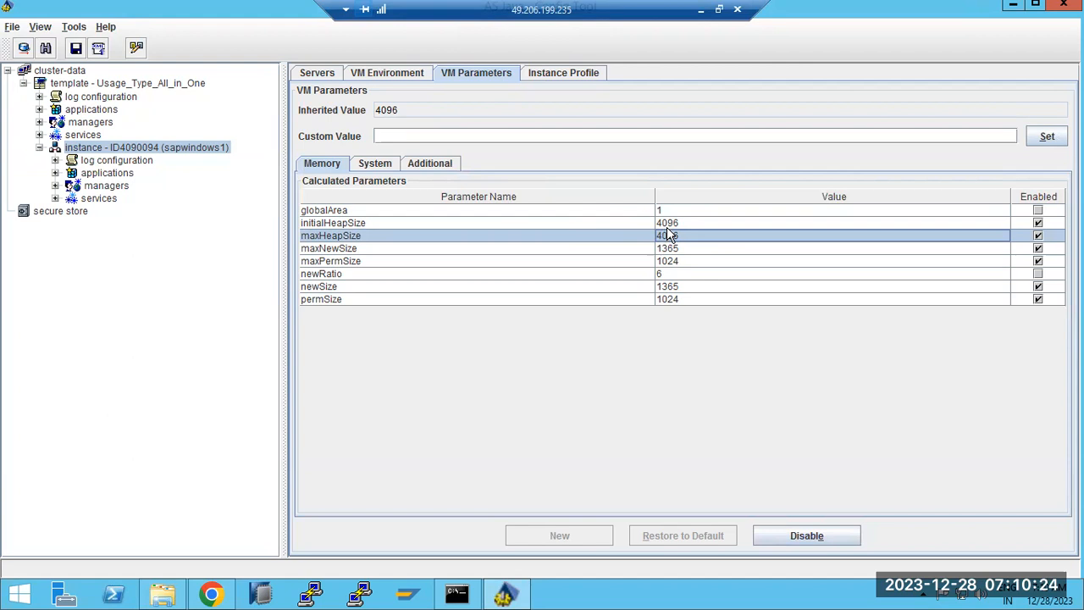
Review the instance's System VM parameters against the Memory parameters.
click(378, 165)
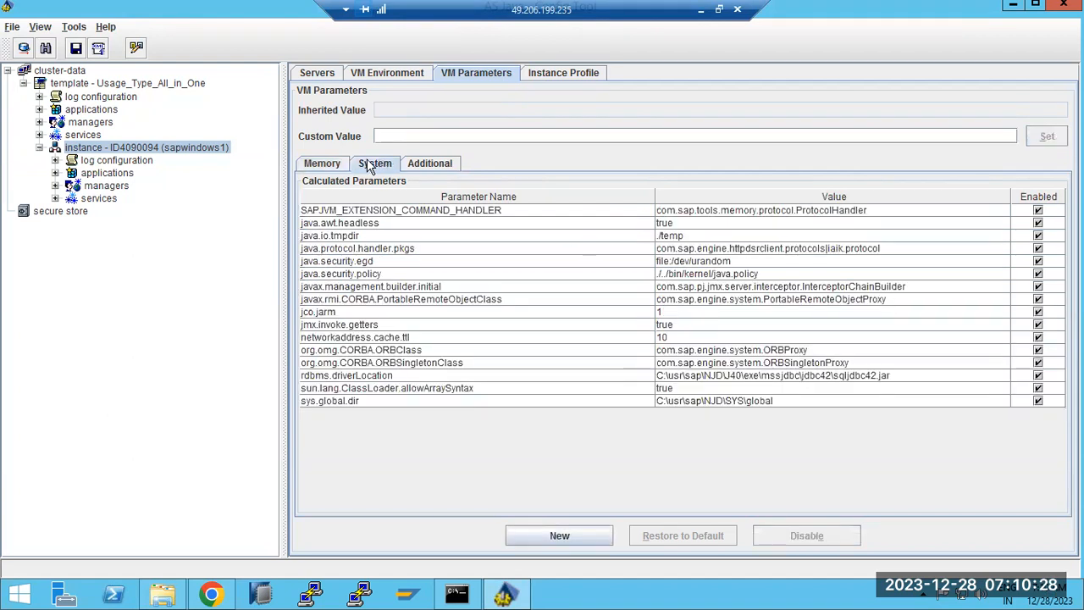
click(326, 164)
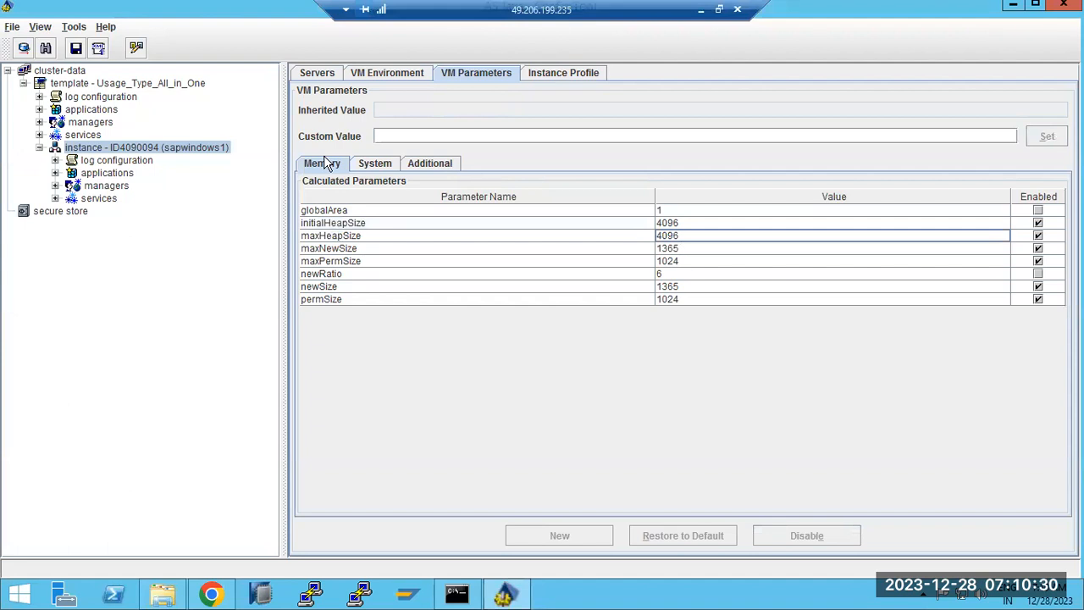
click(383, 166)
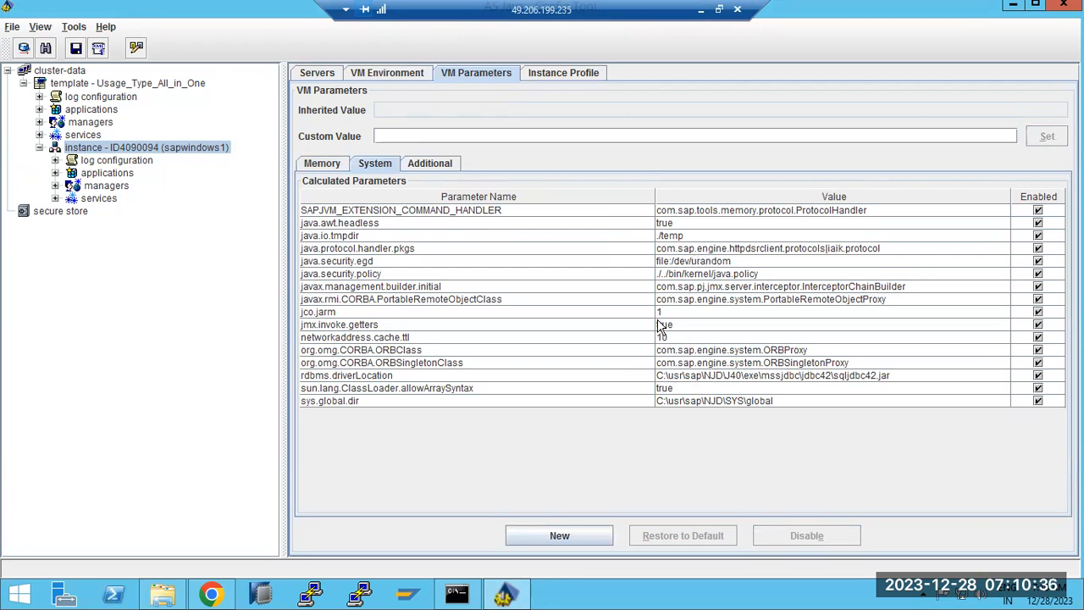
Inspect the Additional -XX options (PrintGCDetails, OOM.hprof, MaxErrorQueueLength 200), then the instance profile.
click(428, 167)
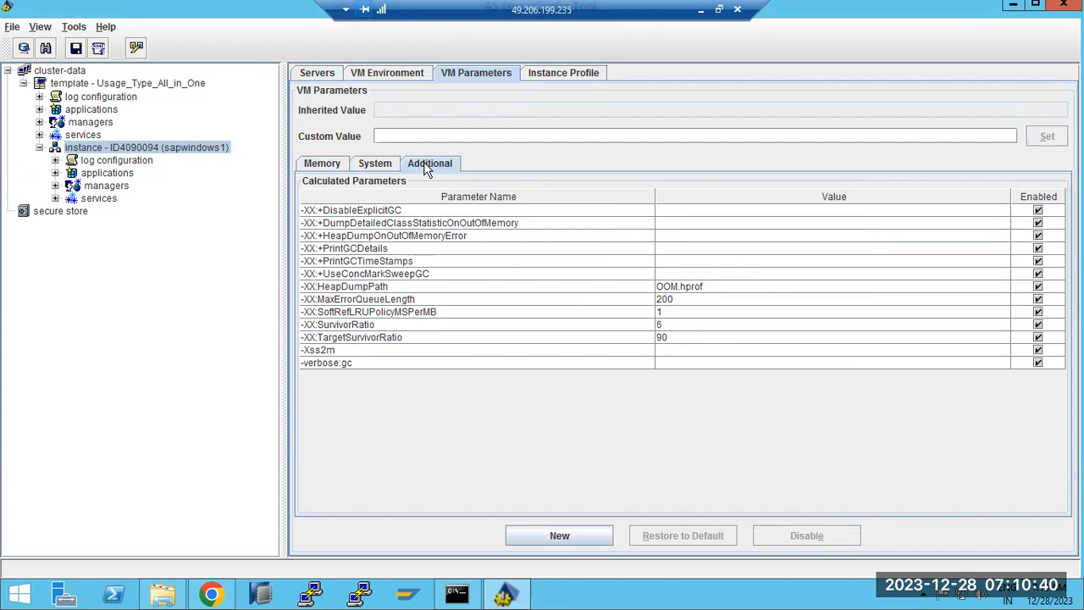
click(398, 251)
click(396, 238)
click(396, 249)
click(409, 263)
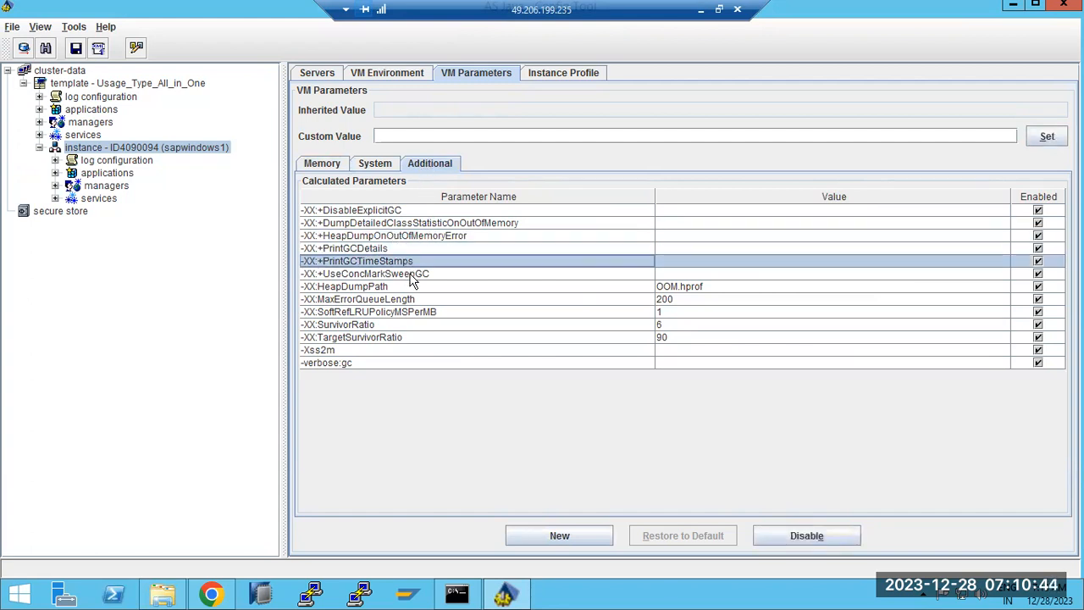
click(411, 275)
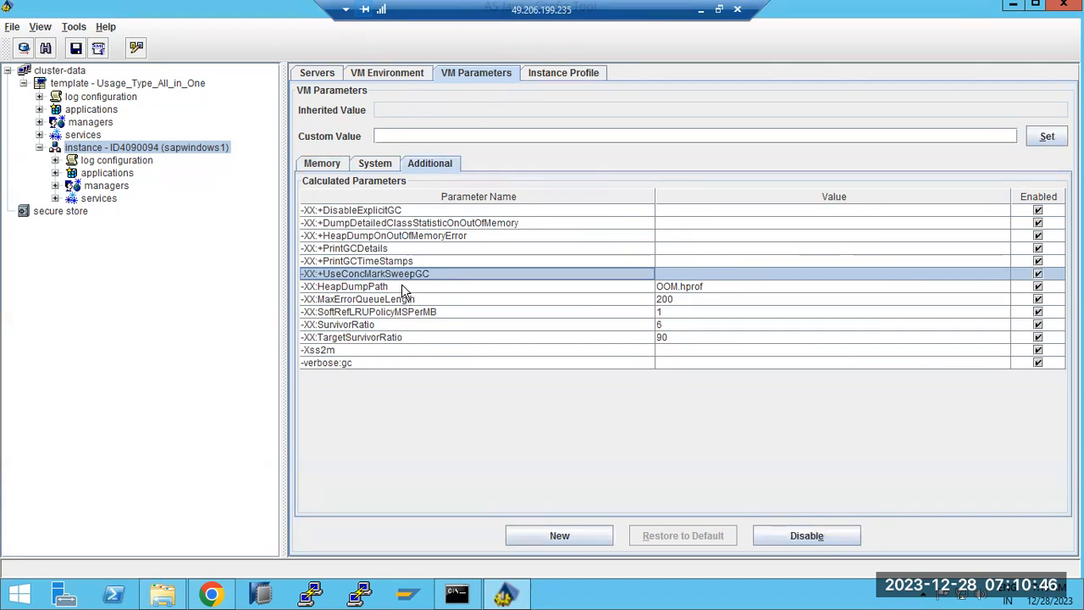
click(402, 285)
click(403, 302)
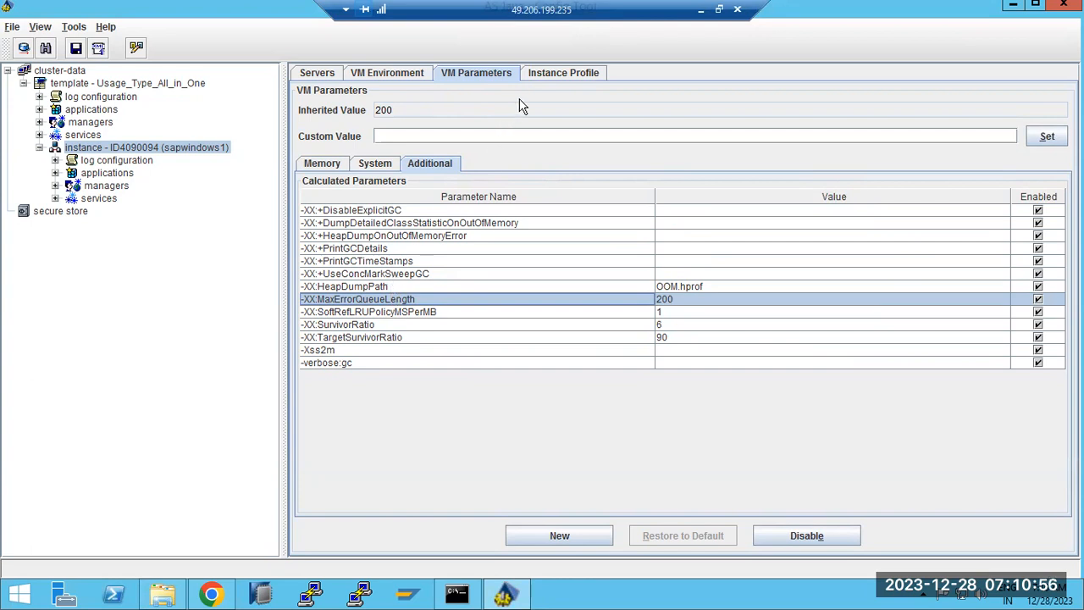
click(536, 76)
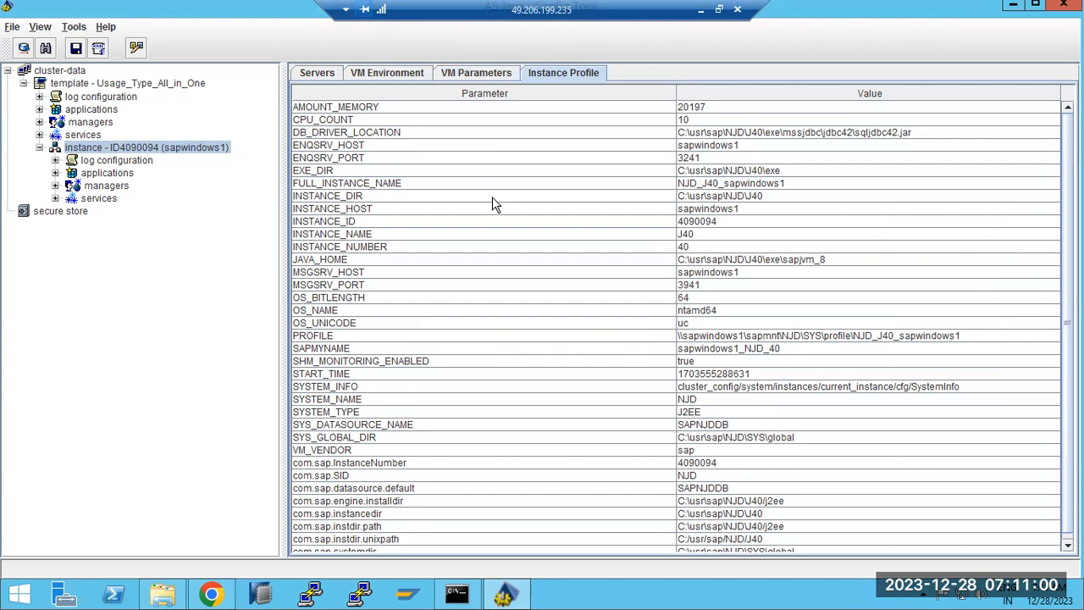
click(163, 597)
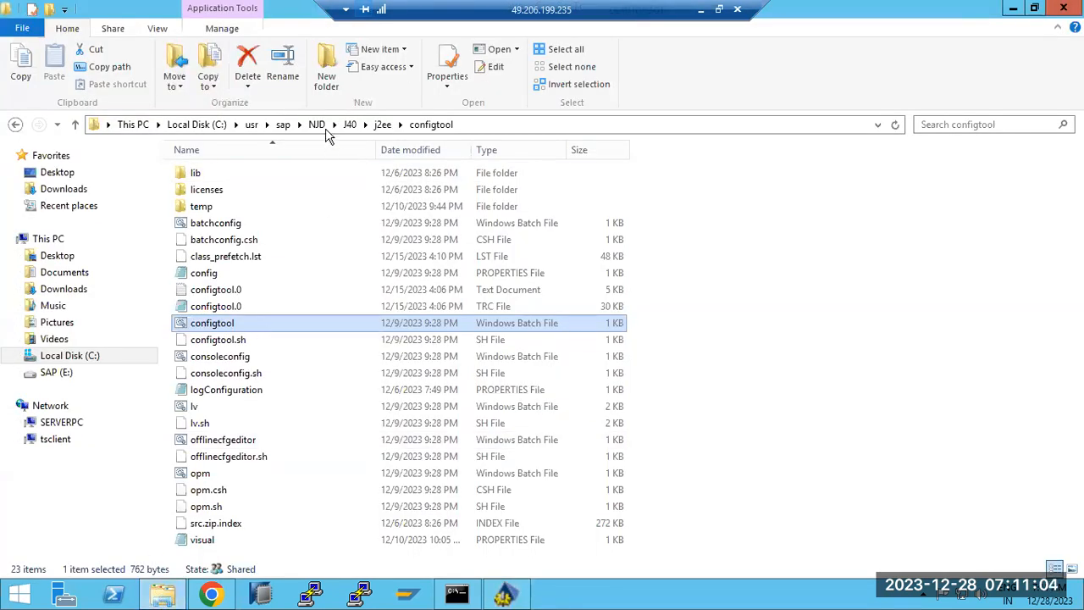
click(163, 595)
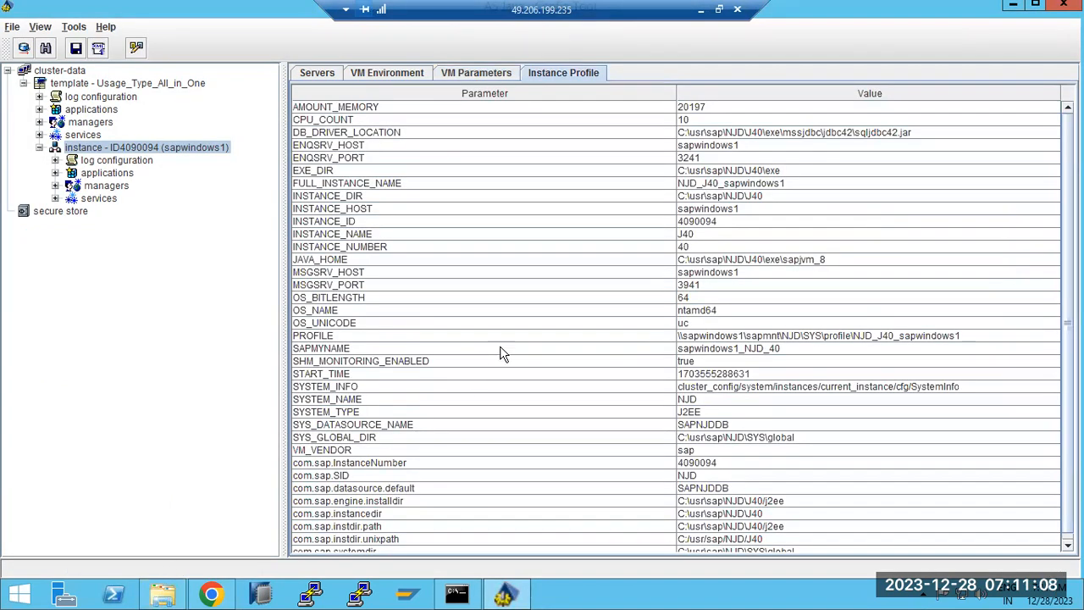
click(730, 336)
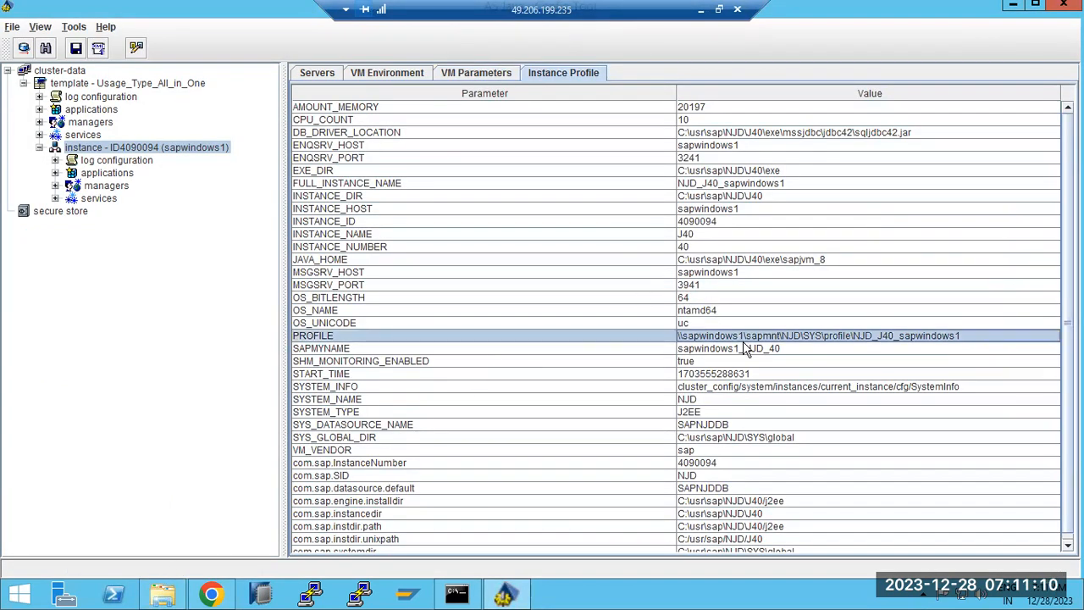
scroll(745, 349, down, 1)
scroll(746, 349, up, 1)
scroll(745, 349, down, 1)
scroll(745, 349, up, 1)
scroll(746, 349, down, 1)
scroll(746, 349, up, 1)
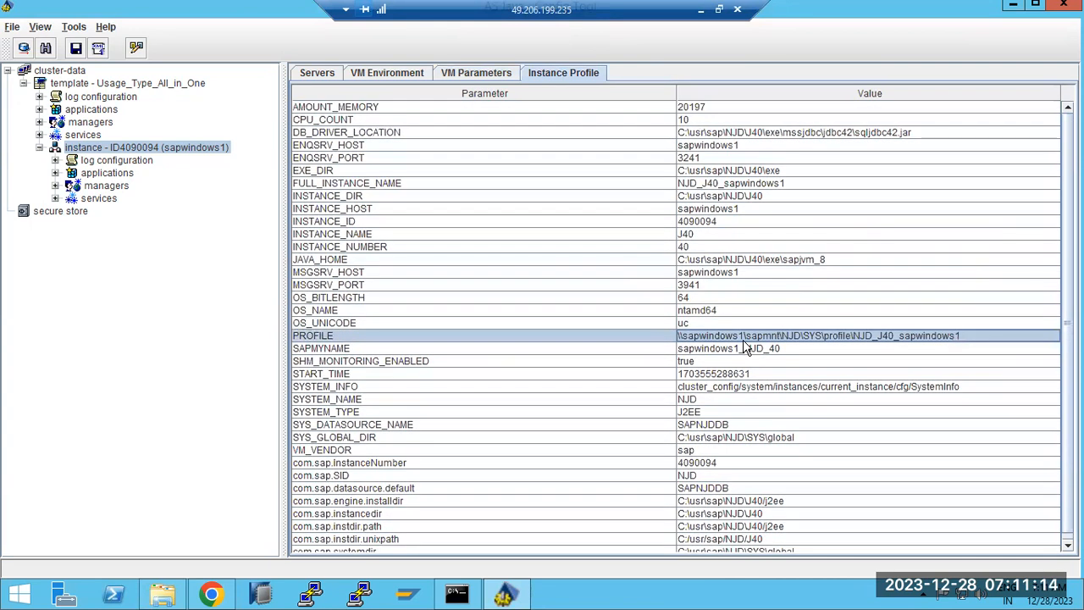
Browse the instance's server process settings, log configuration categories and applications nodes.
click(318, 72)
click(56, 160)
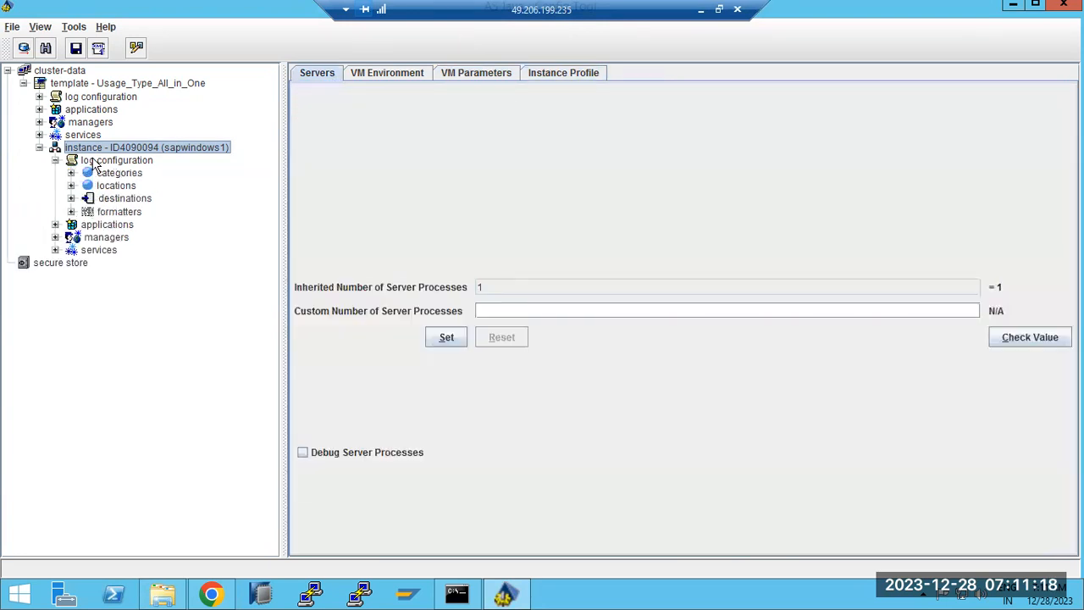
click(95, 162)
click(97, 174)
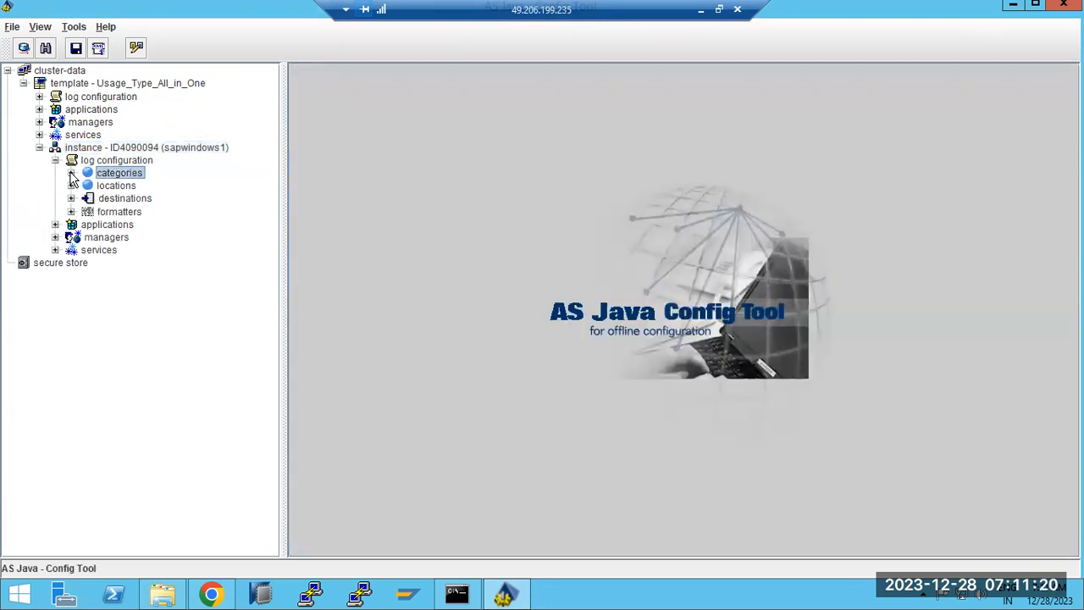
click(71, 173)
click(55, 160)
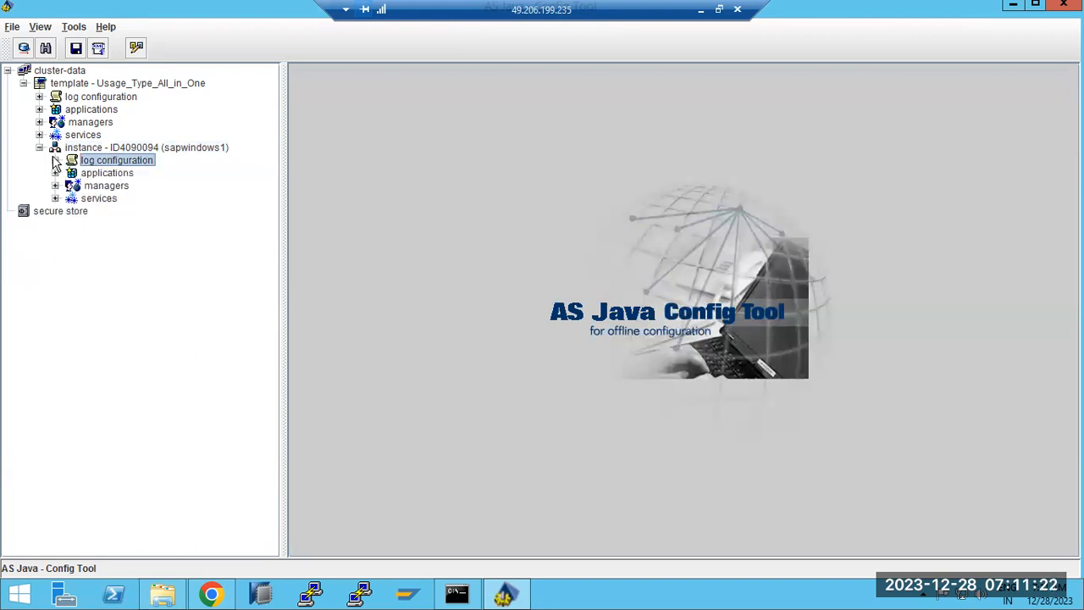
click(55, 173)
click(55, 173)
Show ApplicationThreadManager properties under managers and check ExecutorPoolMaxSize's inherited value of 60.
click(55, 185)
click(133, 198)
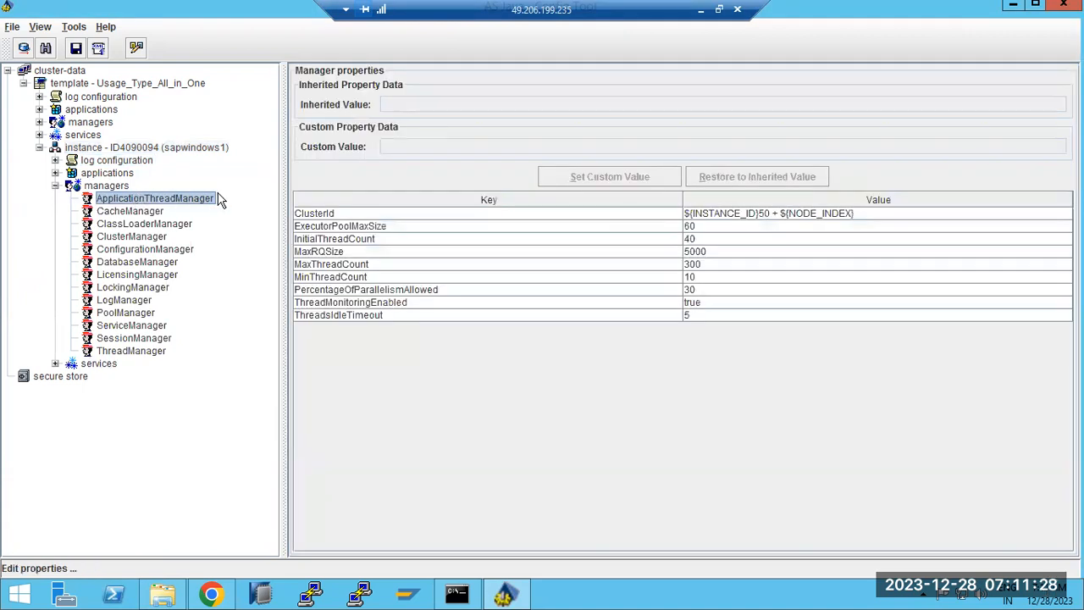
click(357, 226)
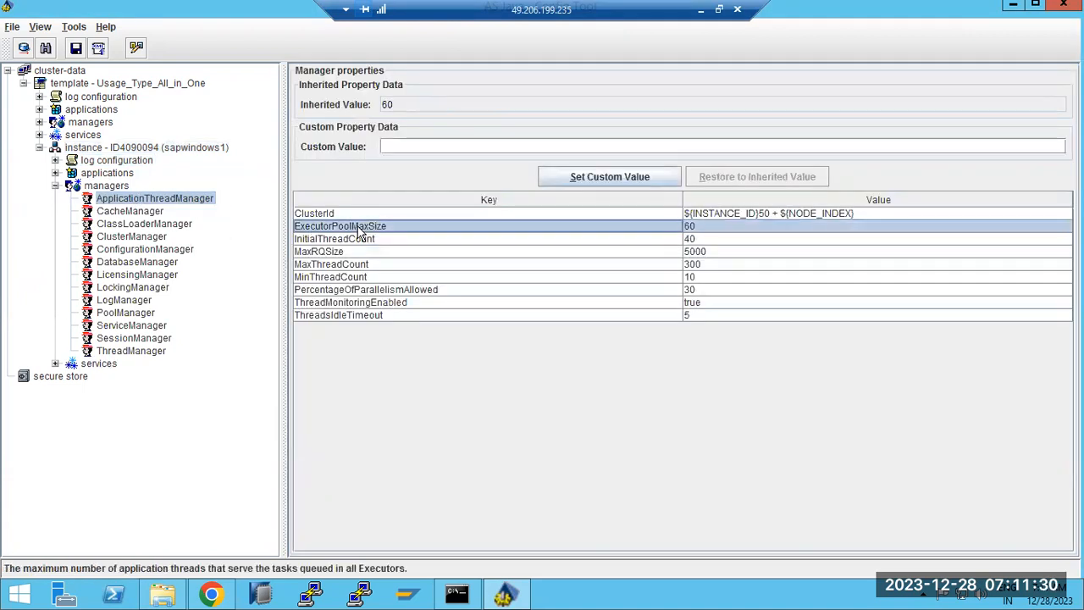
click(211, 594)
Search NetWeaver Administrator for 'properties' and open the Java System Properties overview.
click(141, 12)
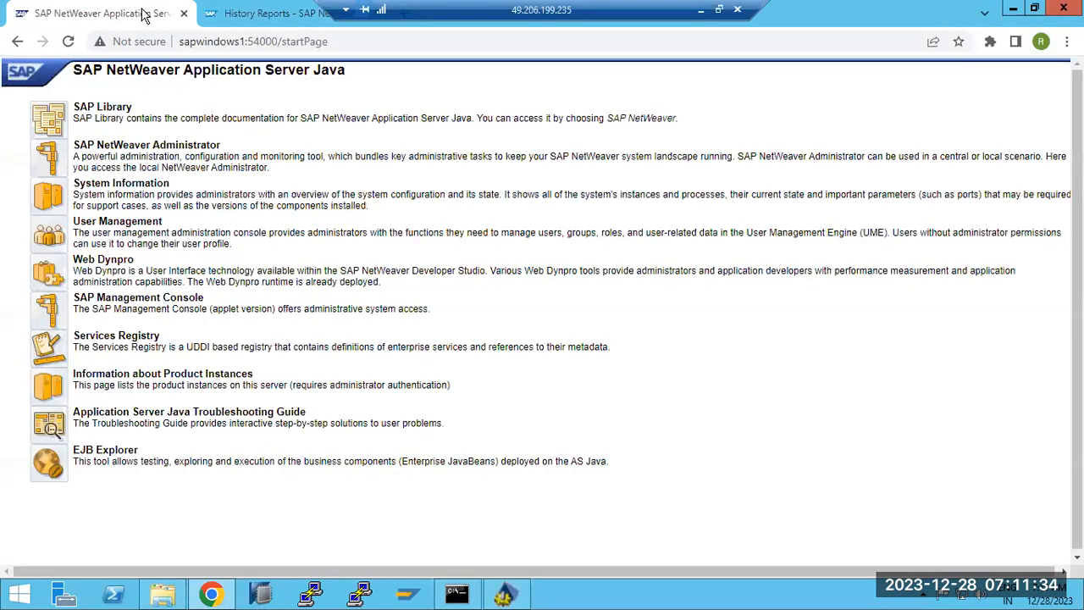
click(56, 164)
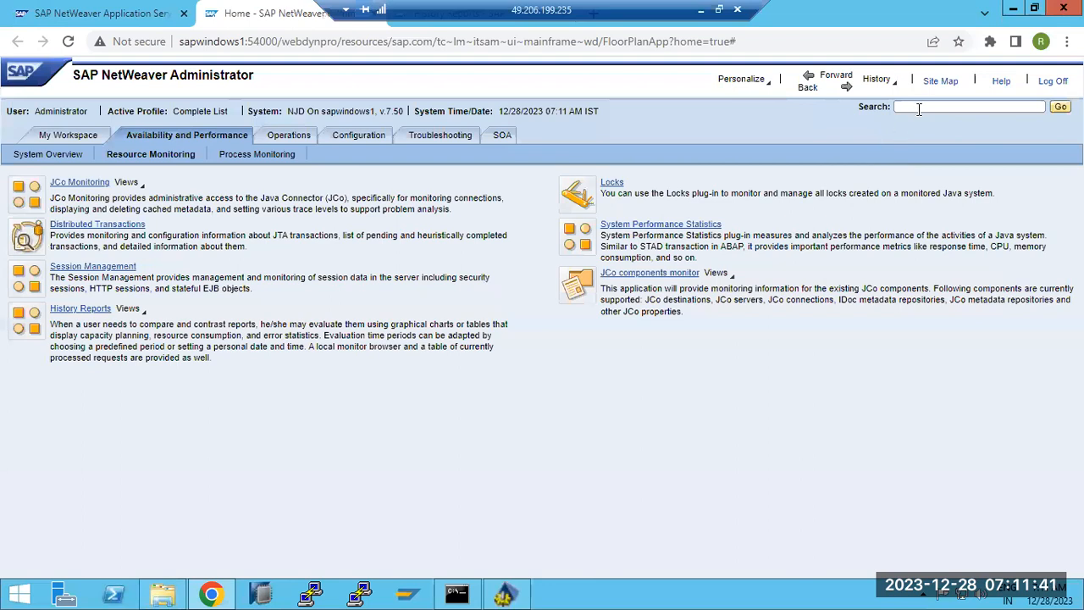
click(924, 105)
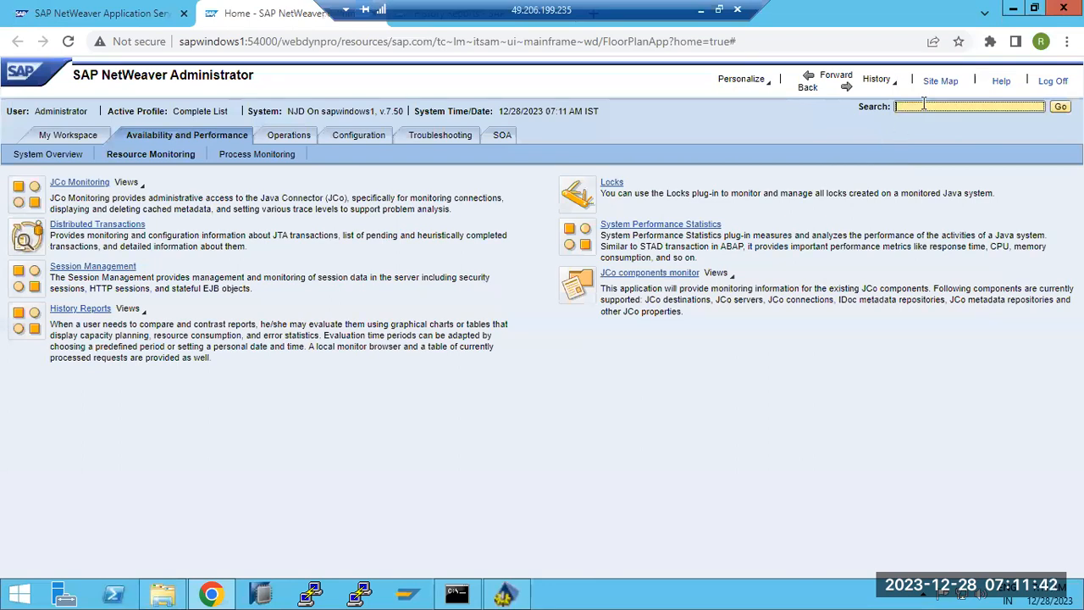
text(p)
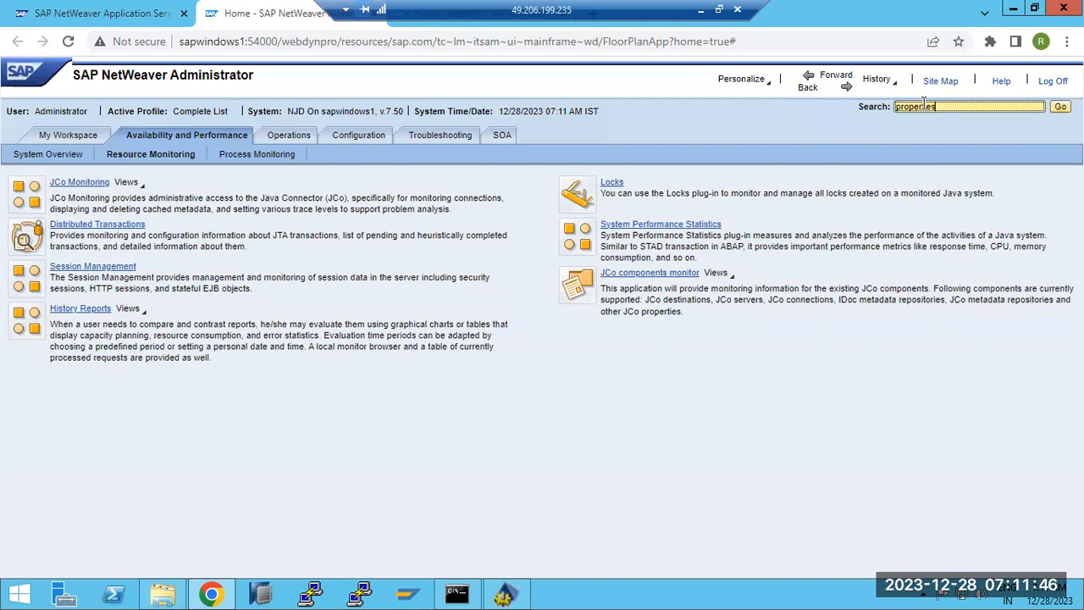
text(roperties)
key(Return)
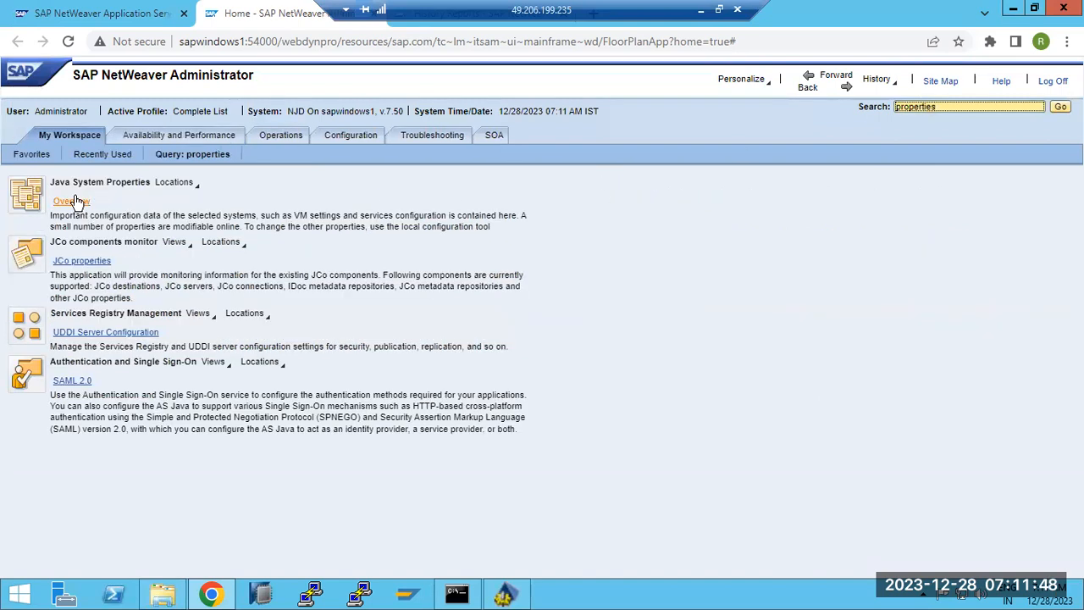
click(74, 200)
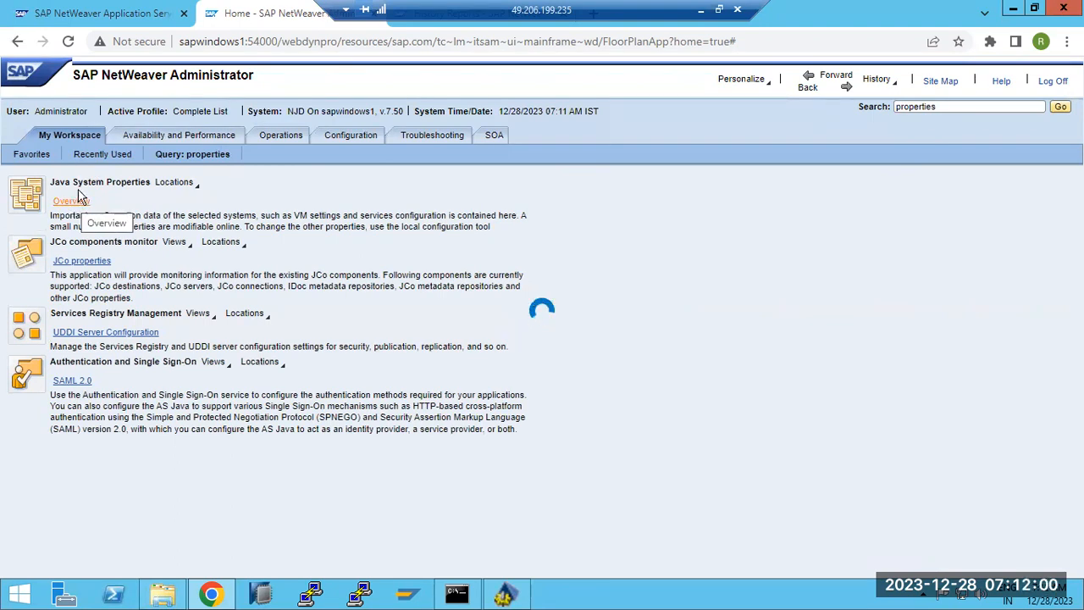
Display CacheManager's kernel properties for template ZATPL_AIO in NetWeaver Administrator.
click(503, 593)
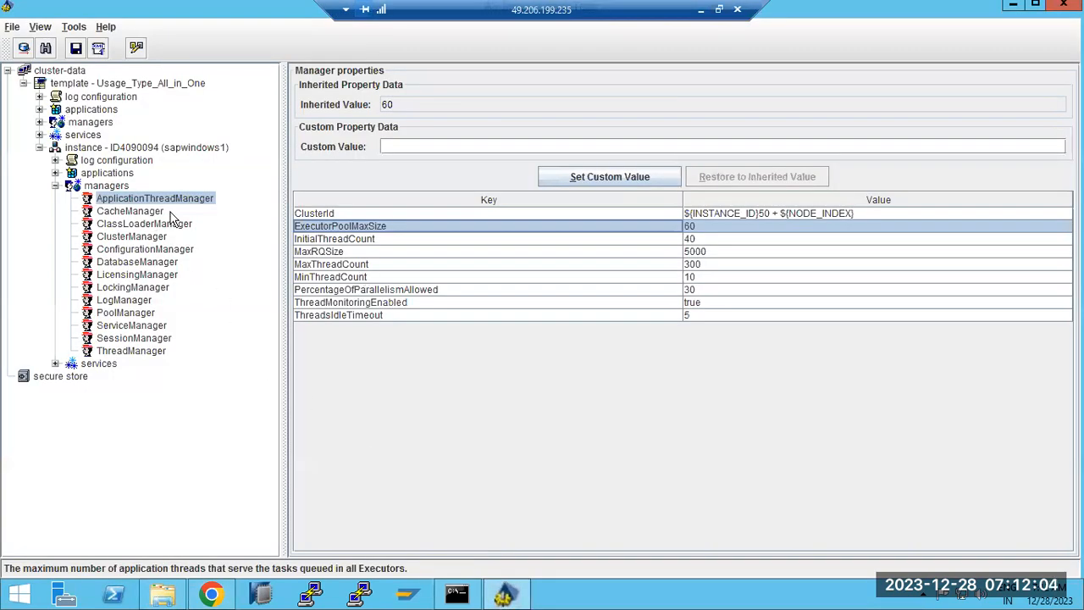
click(216, 592)
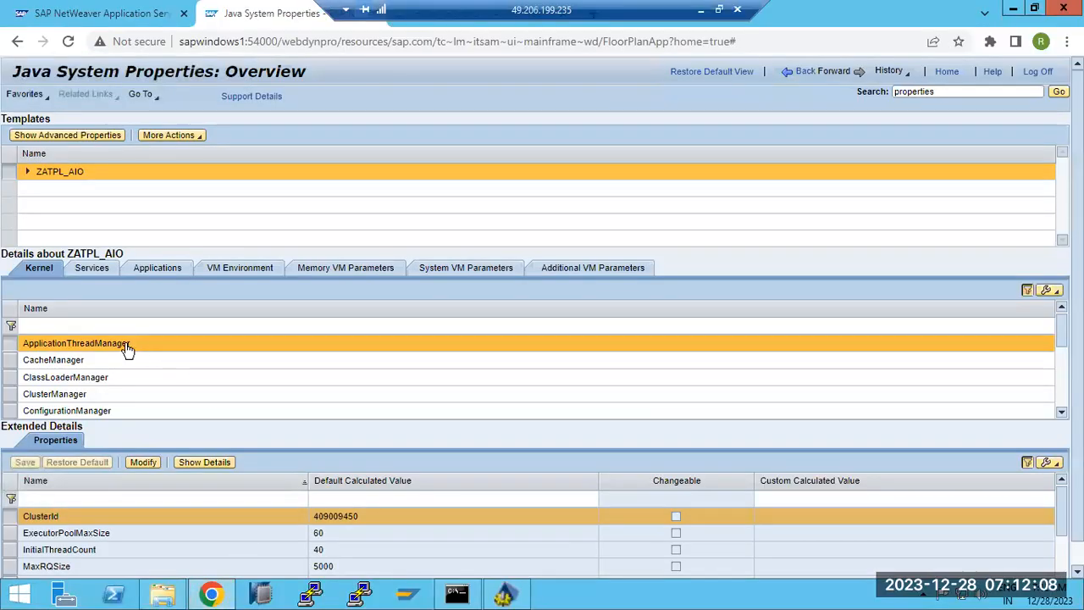
click(80, 363)
In the Config Tool, compare the CacheManager, ClassLoaderManager, ClusterManager, ConfigurationManager and DatabaseManager properties.
click(505, 593)
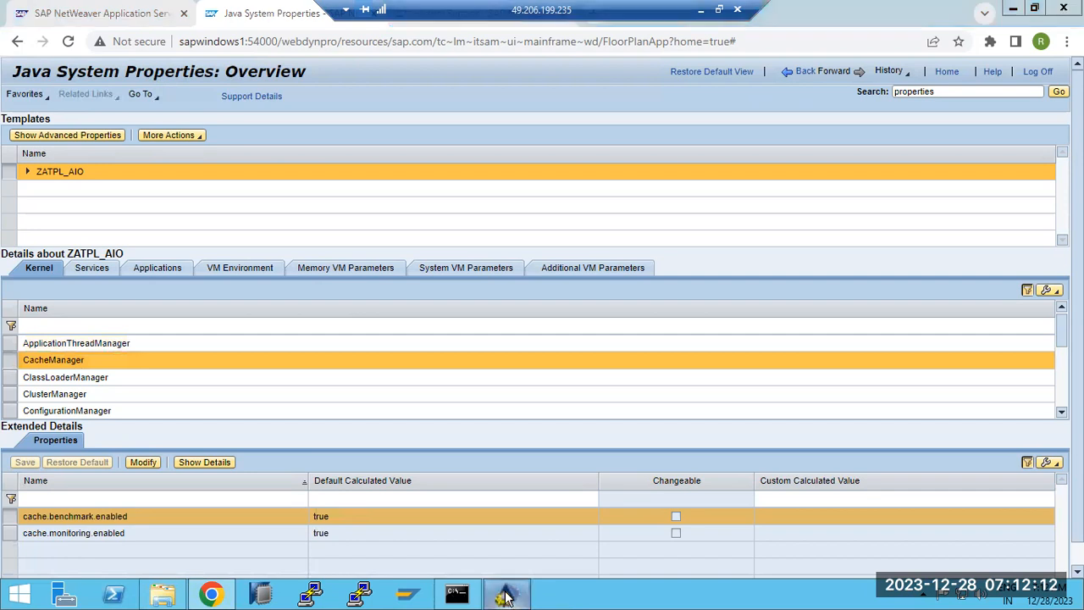
click(99, 214)
click(108, 226)
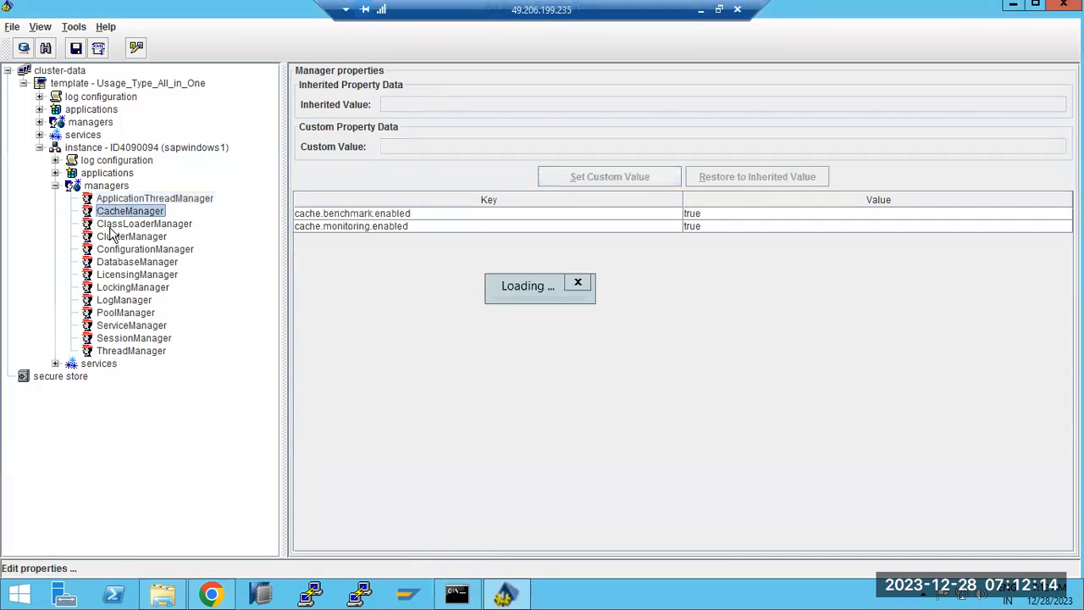
click(117, 238)
click(118, 250)
click(122, 263)
Review the LicensingManager, LockingManager, PoolManager, SessionManager and ThreadManager properties, then minimize the Config Tool.
click(123, 275)
click(125, 288)
click(128, 312)
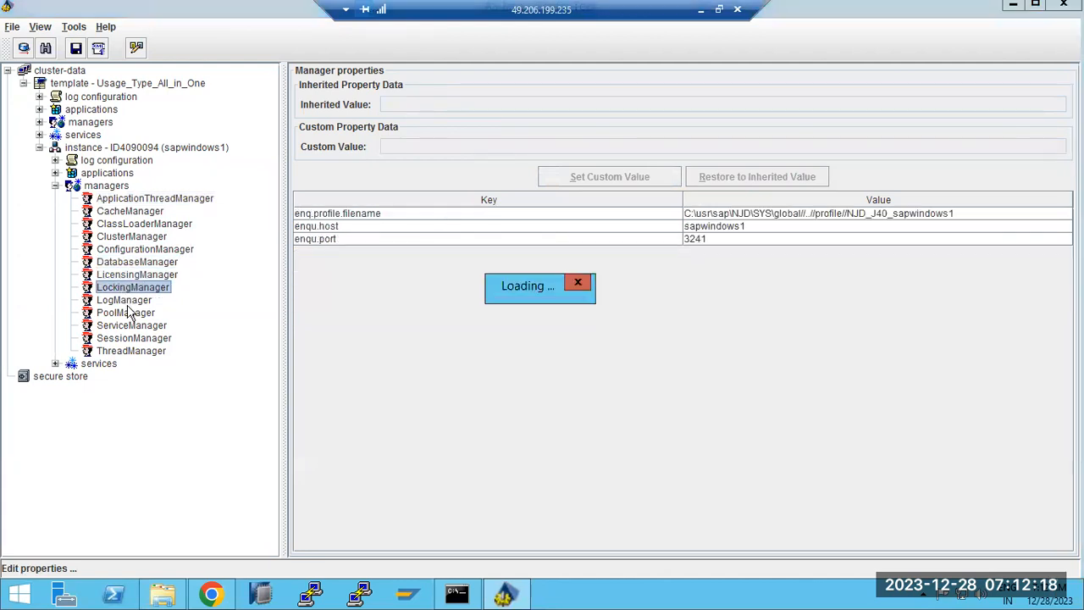
click(131, 338)
click(131, 351)
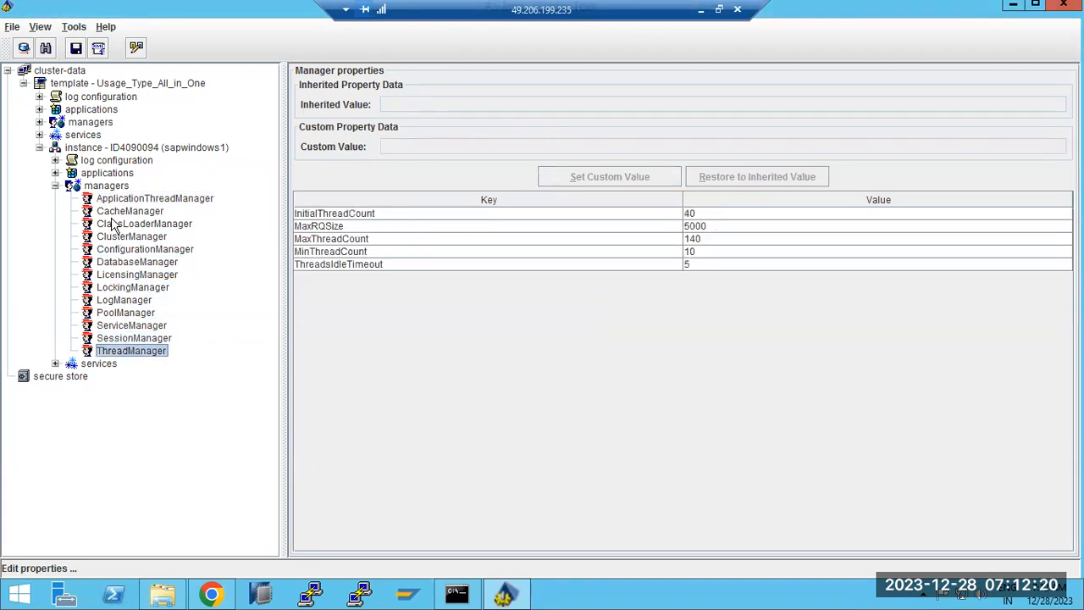
click(506, 599)
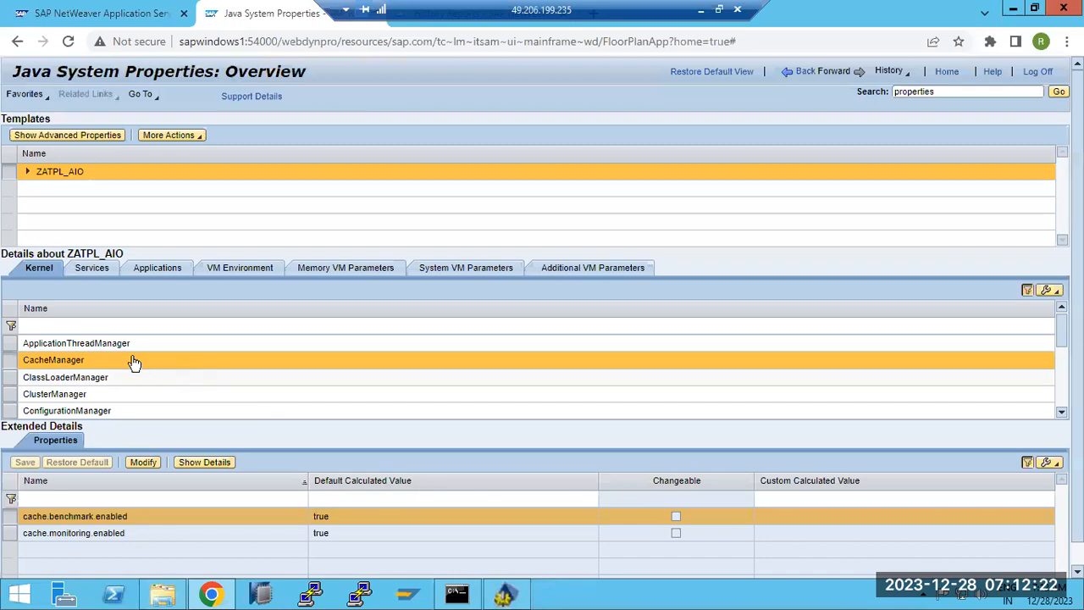
Review ApplicationThreadManager, then ZATPL_AIO's Services, Applications, VM Environment and Memory settings.
click(90, 344)
click(94, 270)
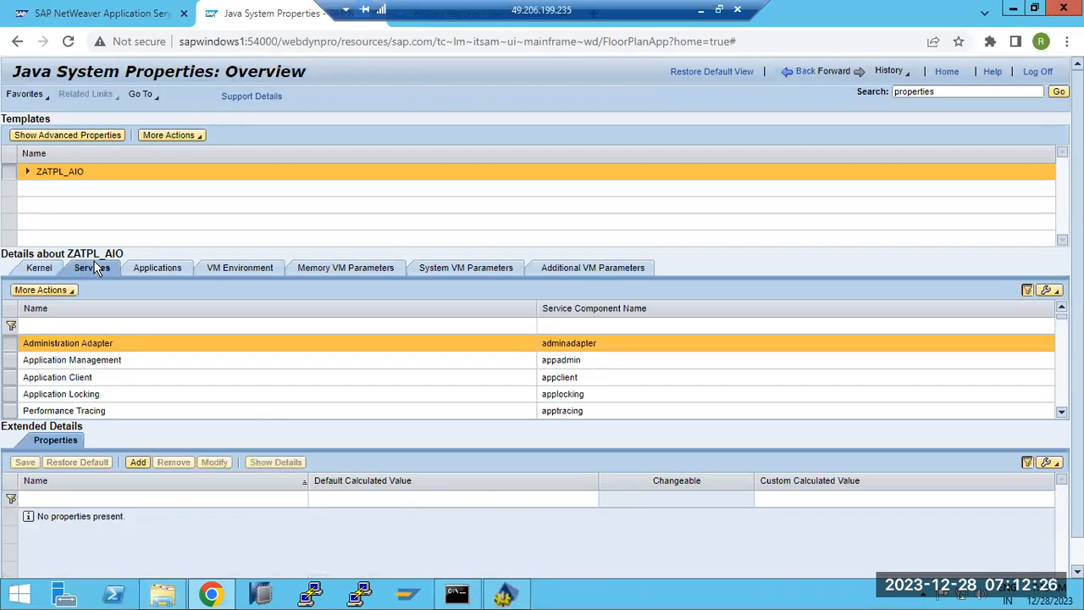
click(149, 273)
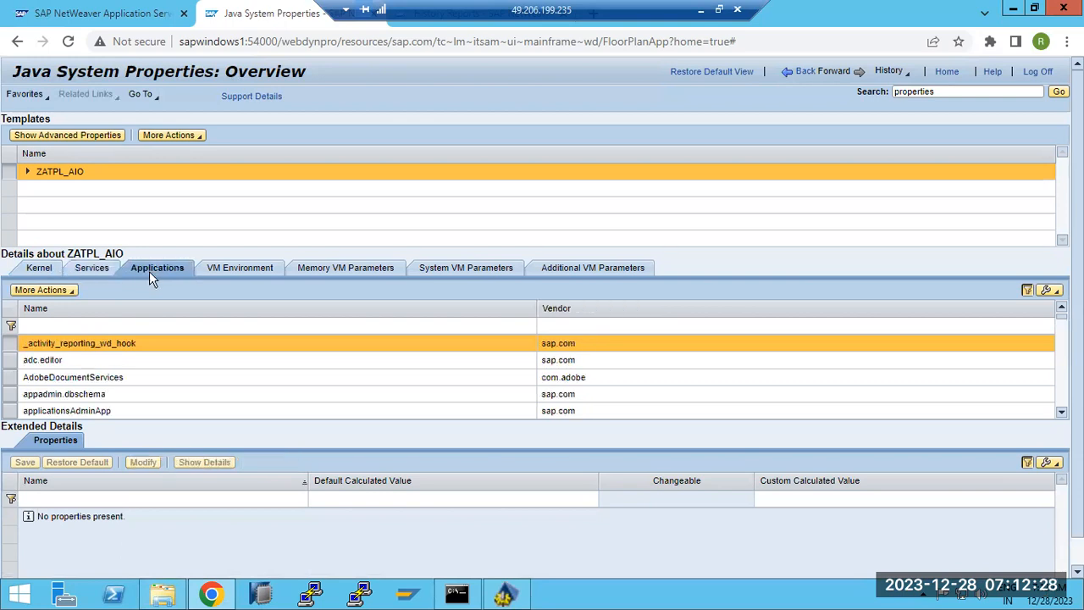
click(237, 277)
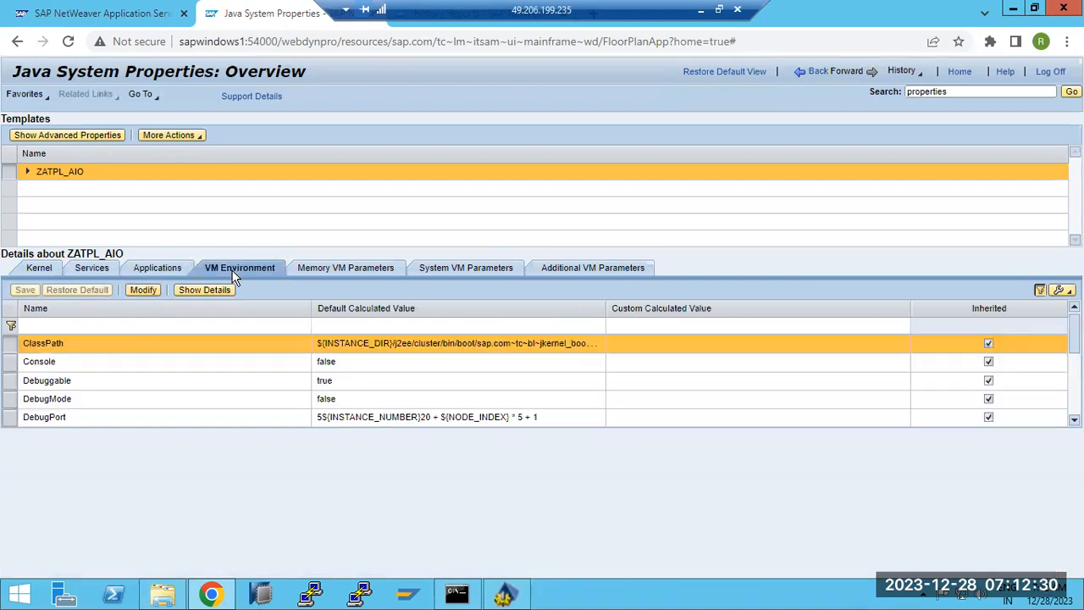
click(340, 271)
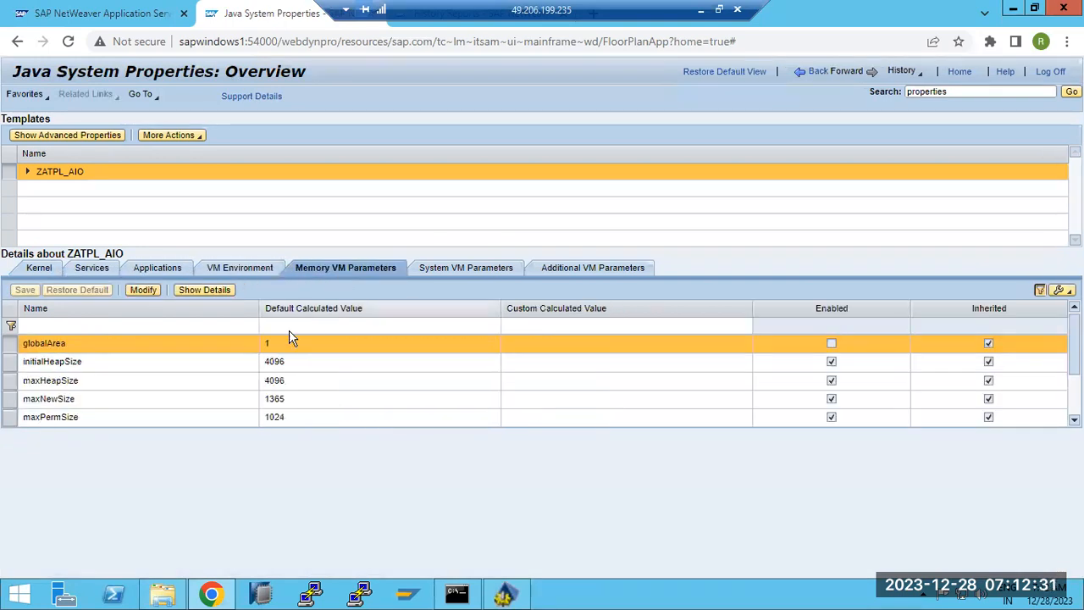
Inspect initialHeapSize, maxHeapSize, maxNewSize and maxPermSize, then the System and Additional VM parameters.
click(66, 360)
click(69, 383)
click(81, 399)
click(90, 418)
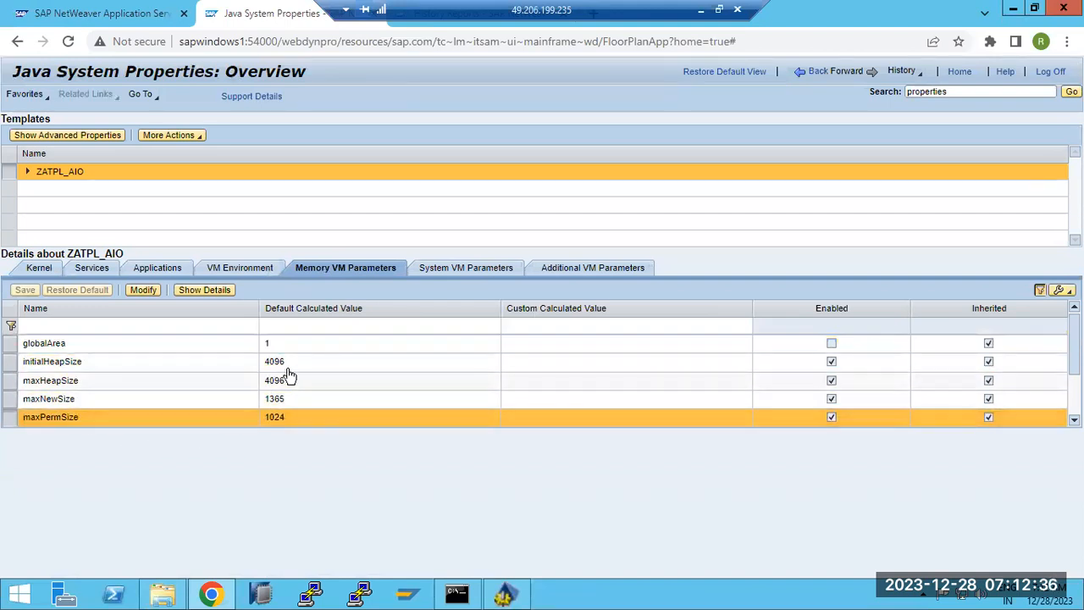
click(466, 273)
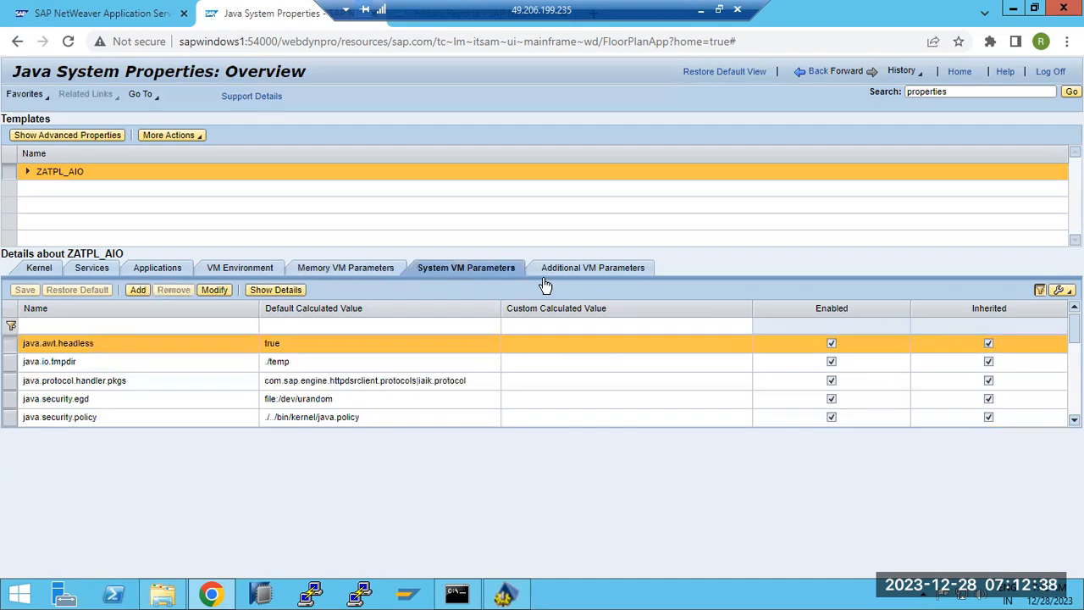
click(582, 271)
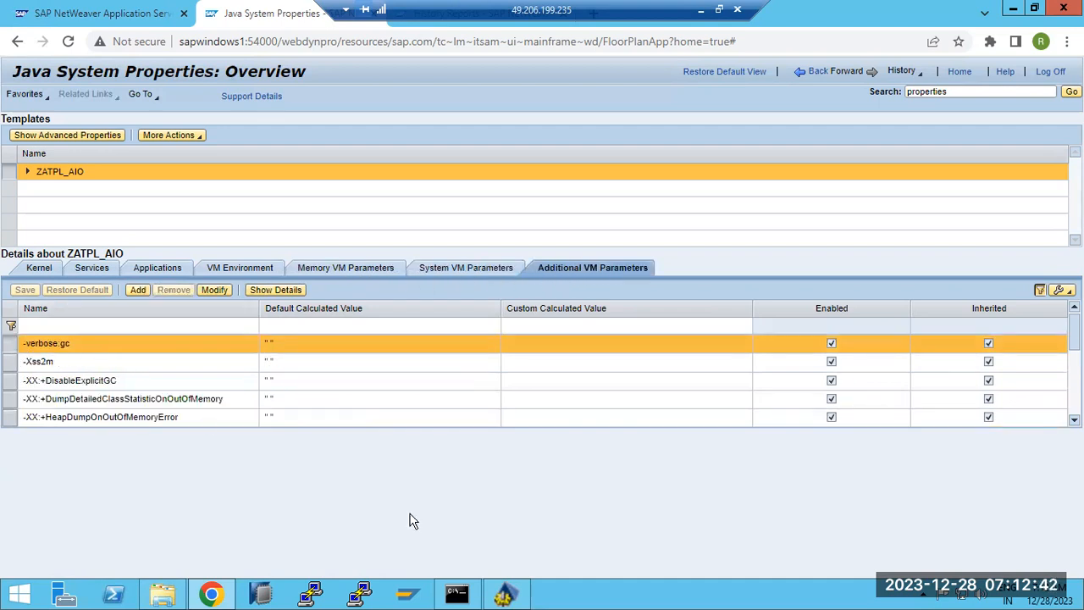
click(506, 592)
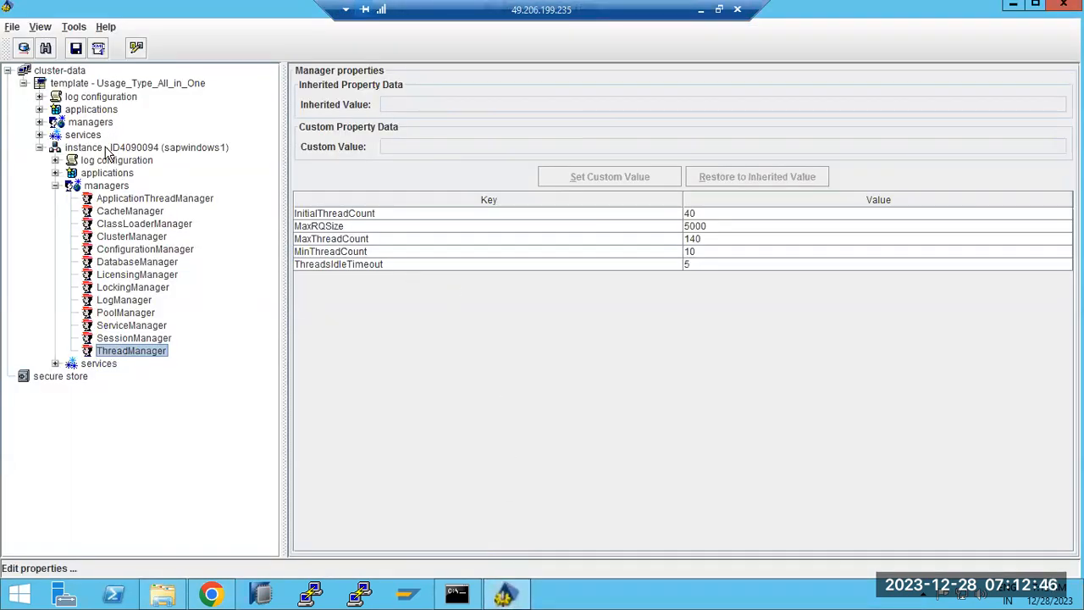
Bring back ZATPL_AIO's Additional VM Parameters, including -verbose:gc, -Xss2m and -XX:+DisableExplicitGC.
click(230, 595)
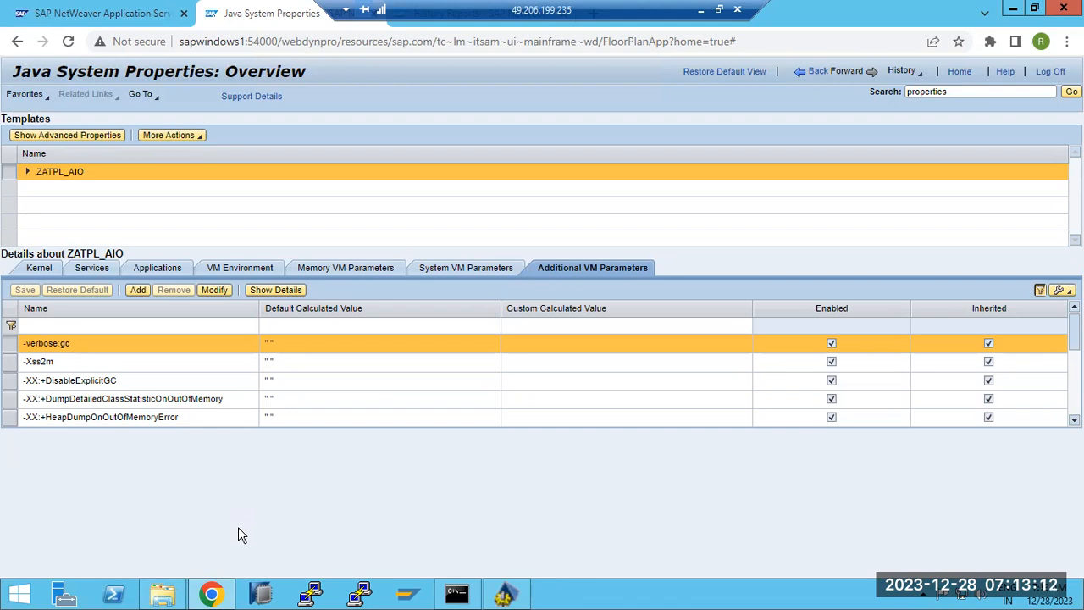
Recheck the System, Additional VM and Services tabs, then return to the 'properties' search results.
click(463, 267)
click(569, 267)
click(108, 268)
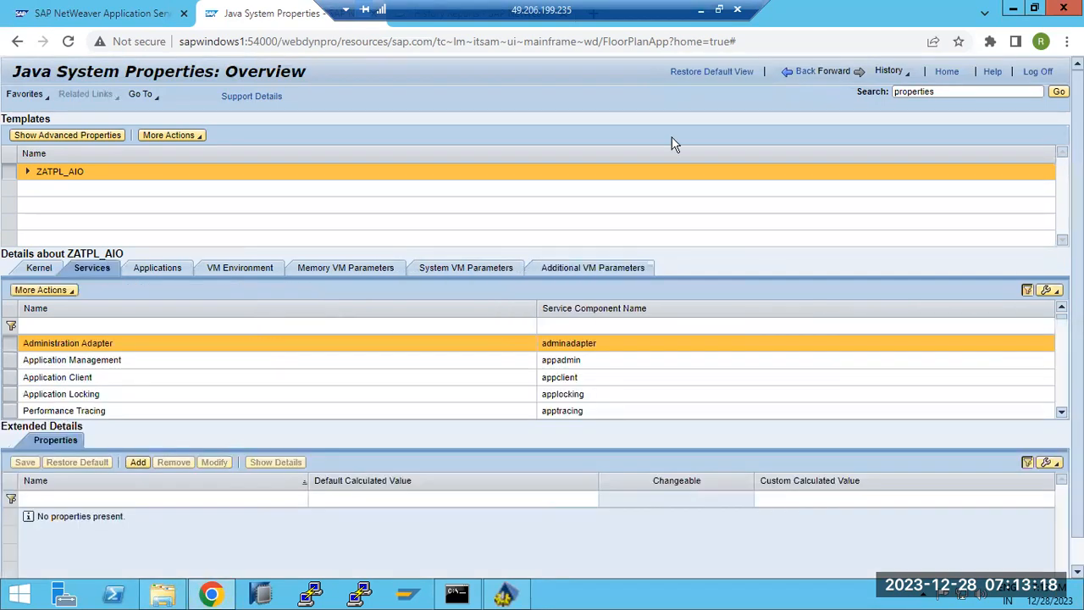
click(800, 73)
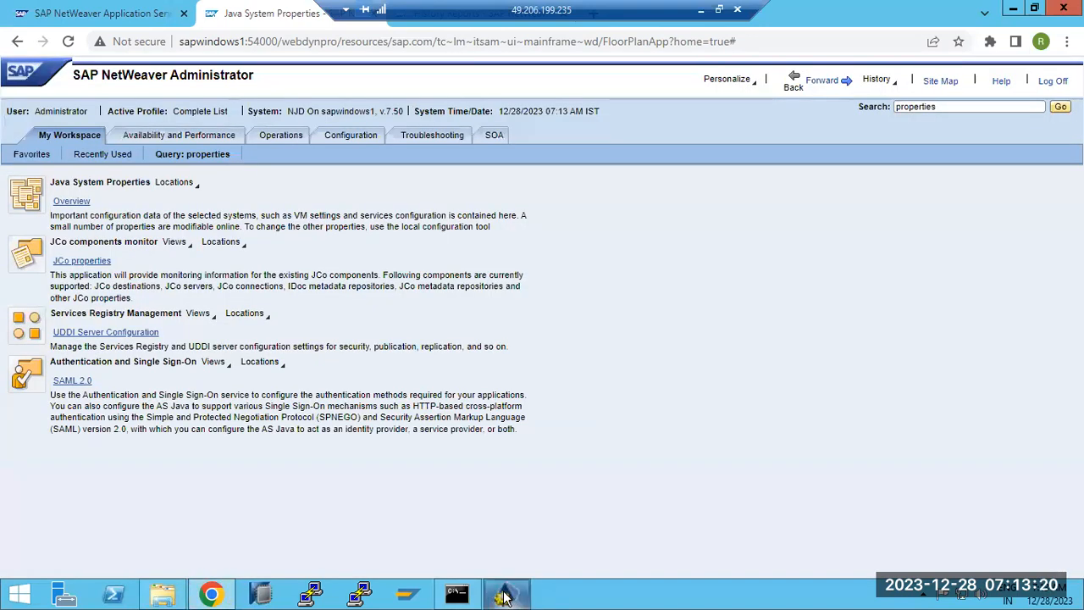
click(505, 595)
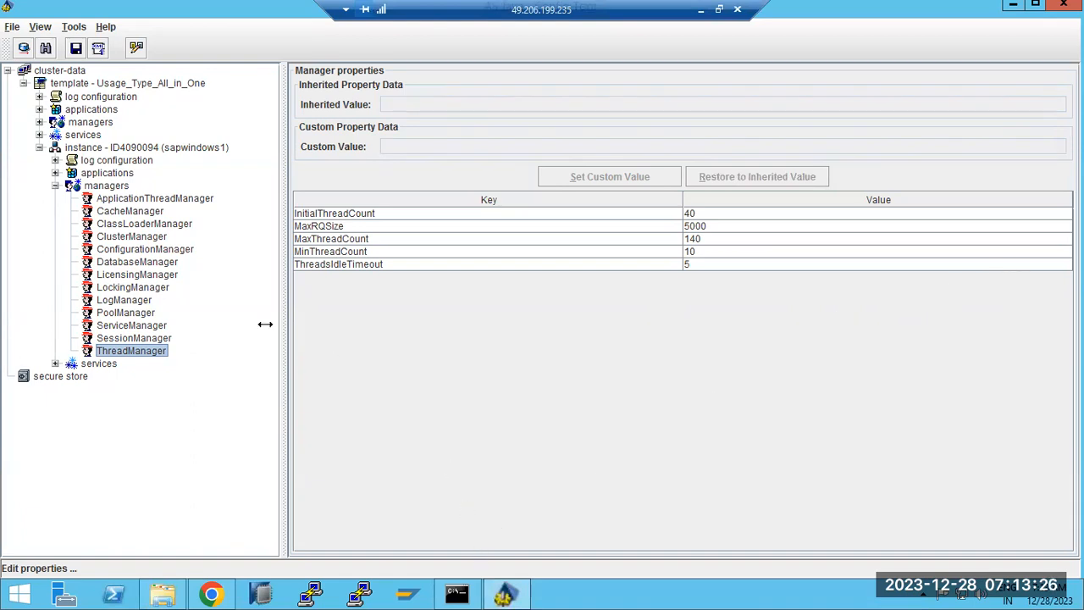
Collapse the instance's managers node and expand its services list.
click(55, 185)
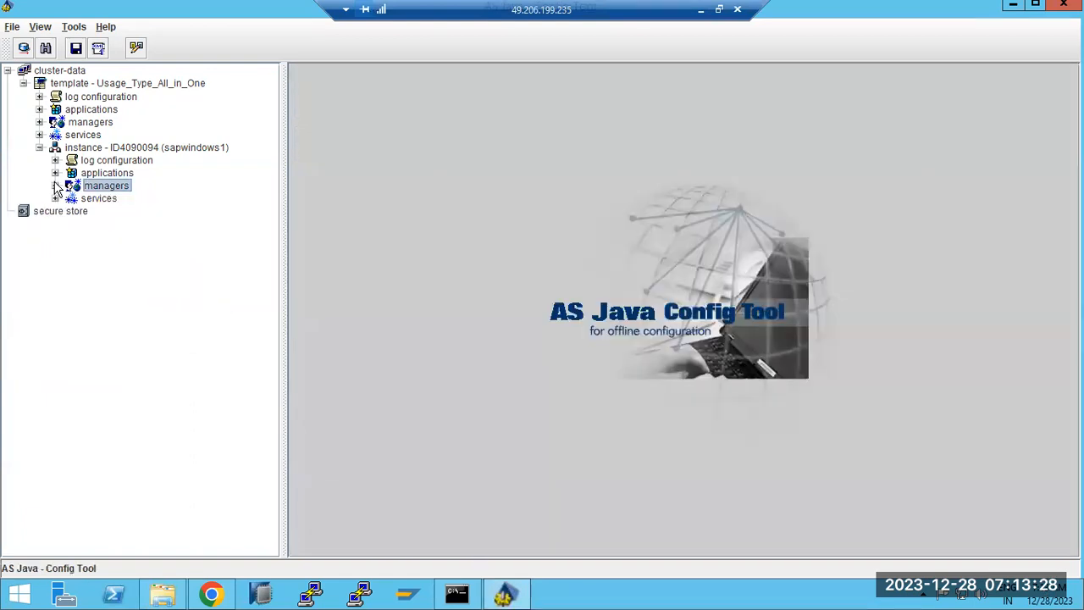
click(55, 199)
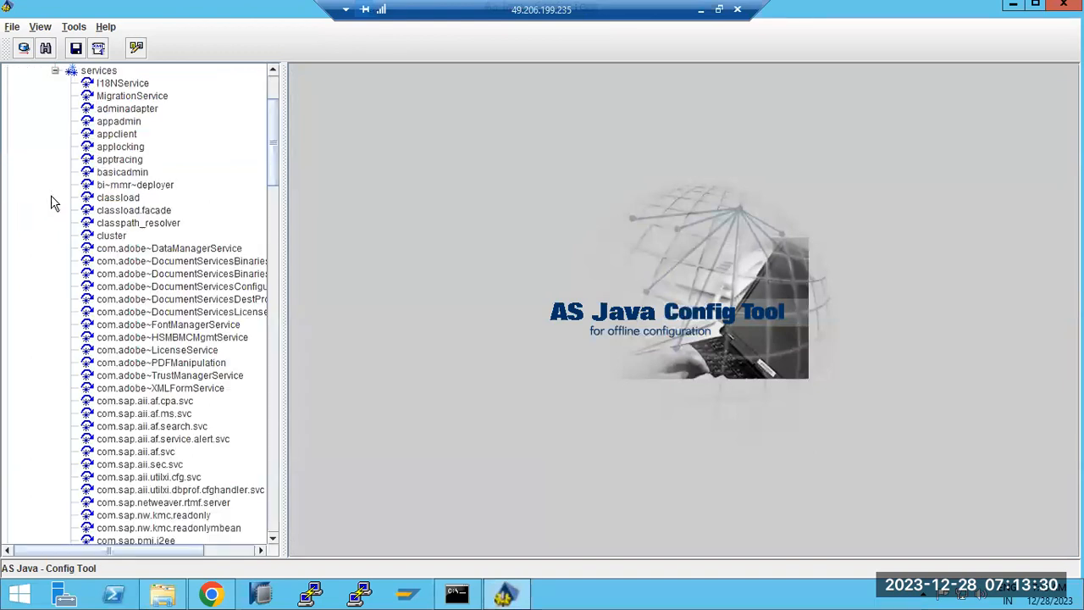
scroll(161, 370, down, 20)
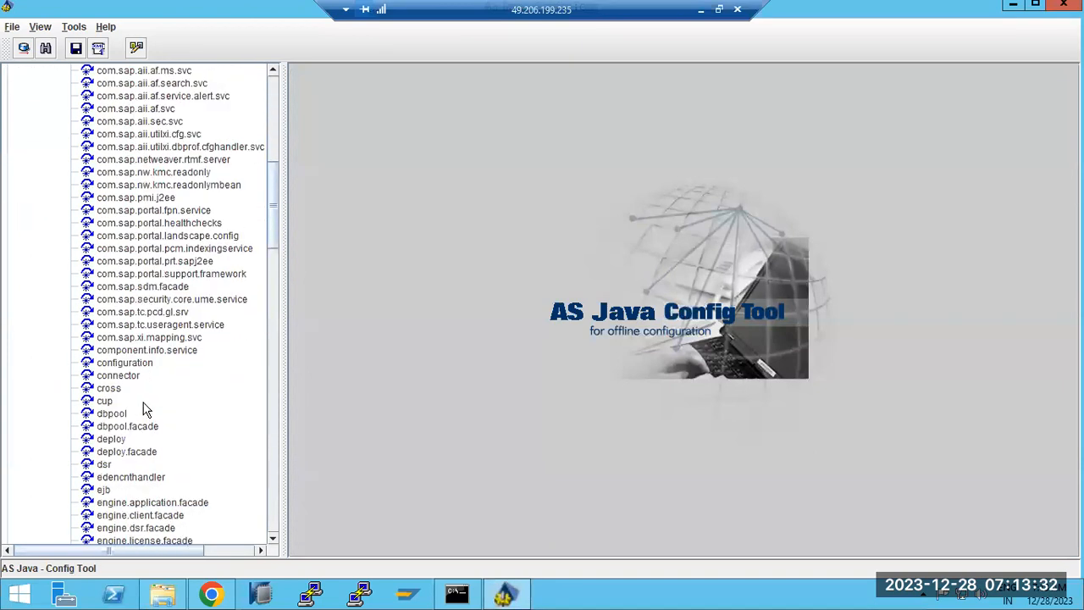
scroll(144, 413, down, 15)
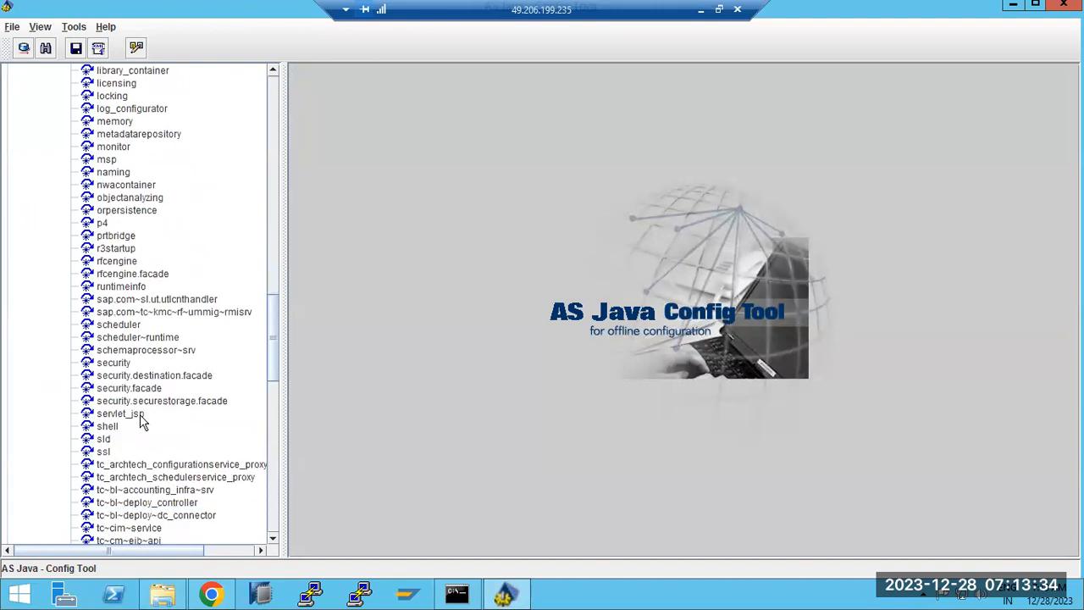
scroll(142, 421, down, 15)
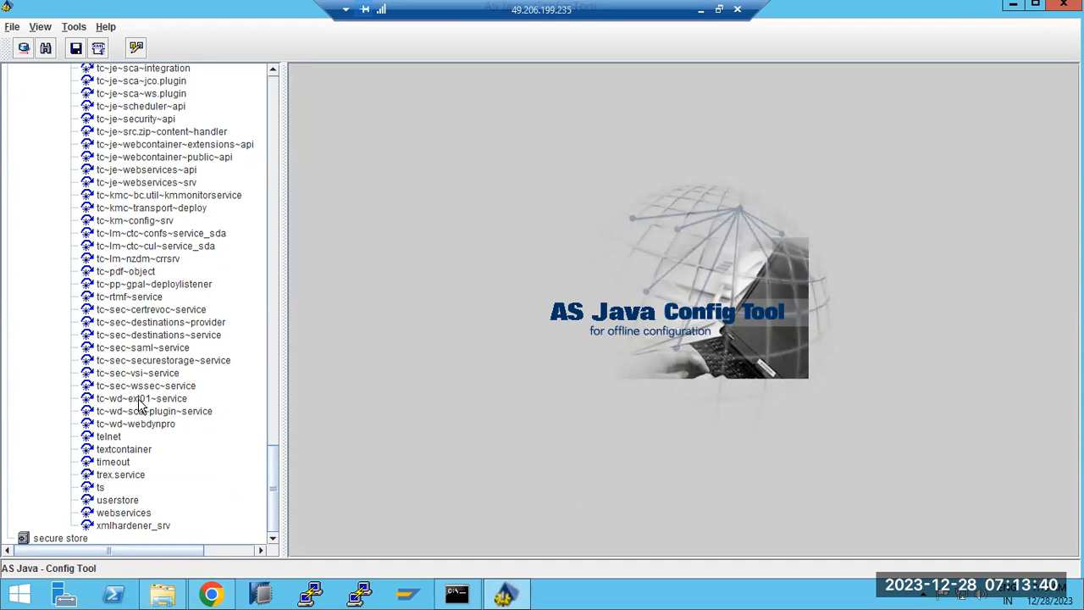
View tc~sec~destinations-service and the empty tc~sec~destinations-provider property table.
click(138, 334)
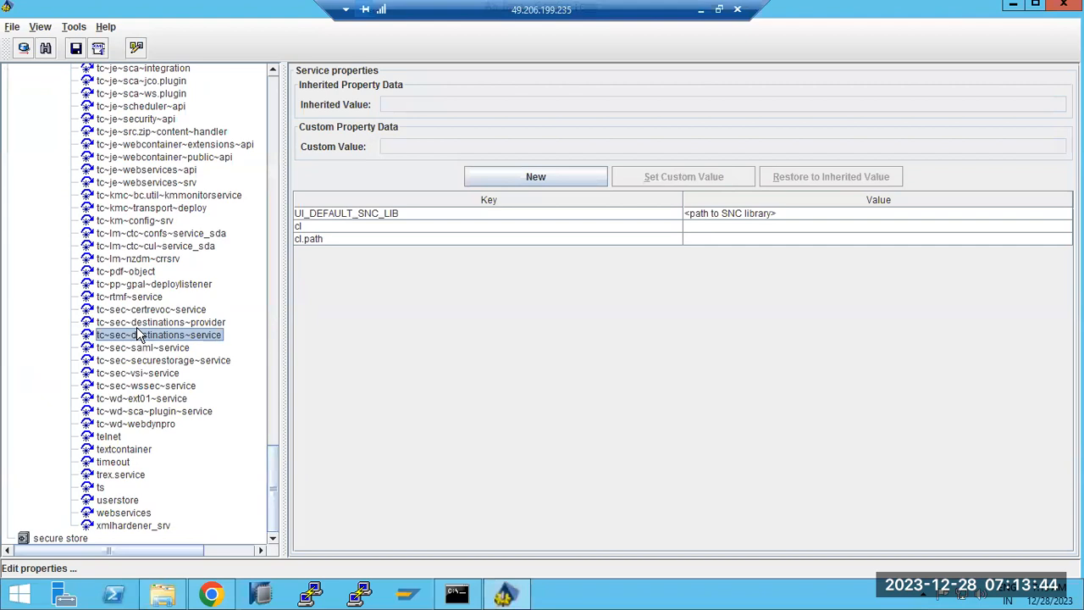
click(140, 324)
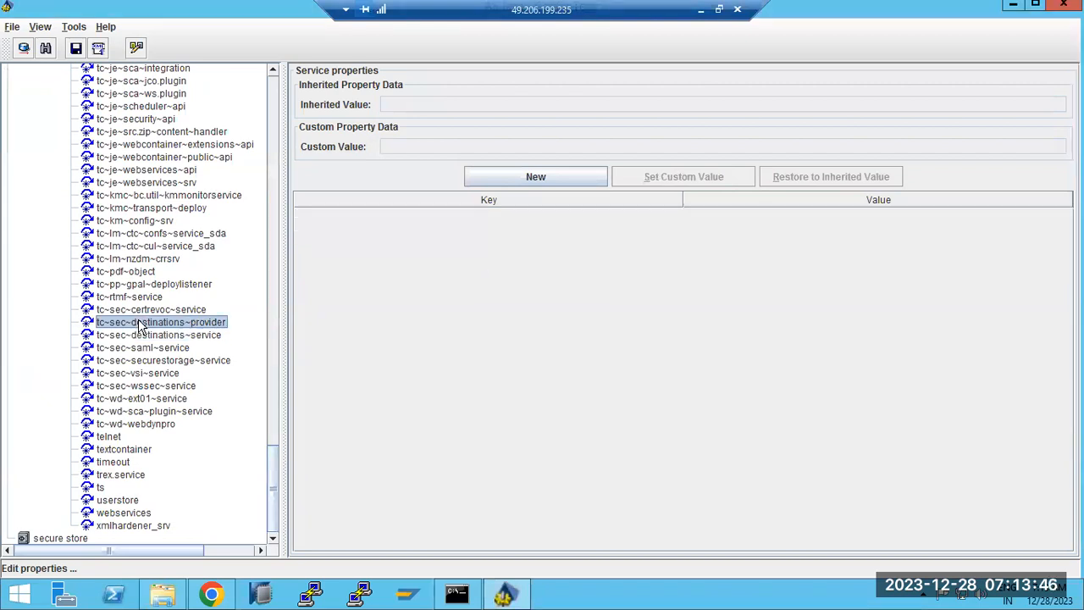
scroll(144, 402, up, 3)
scroll(144, 402, up, 8)
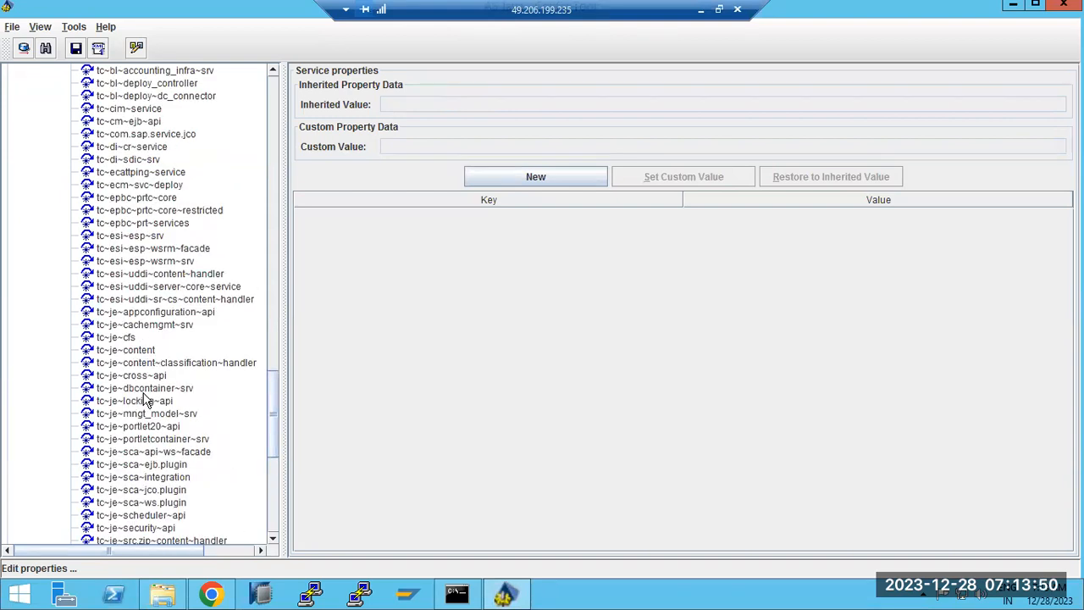
scroll(144, 402, up, 9)
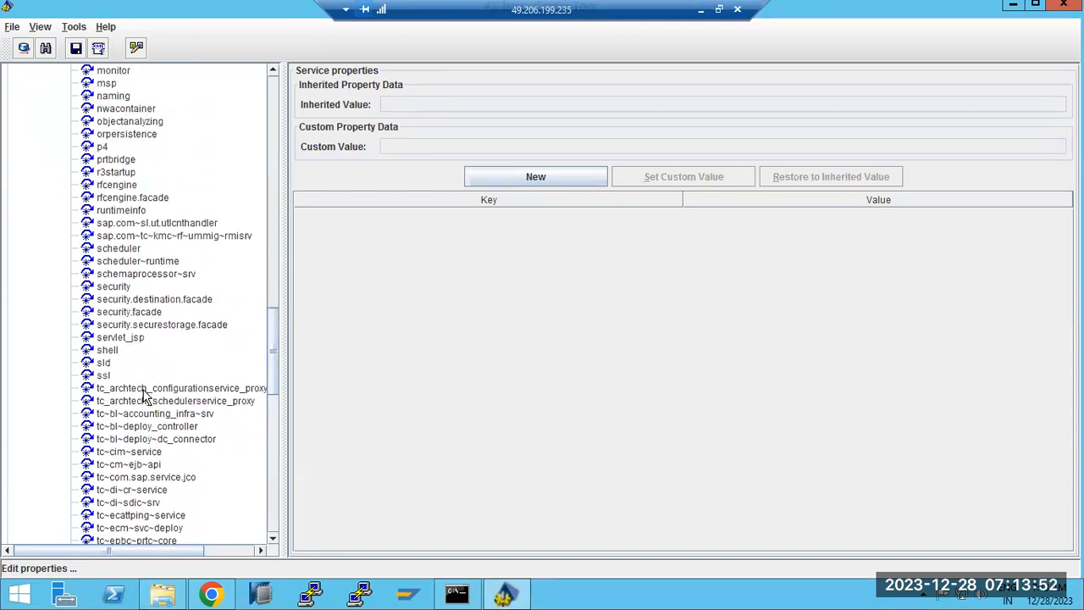
scroll(144, 394, up, 1)
View the sld, r3startup and licensing service properties; licensing has no properties listed.
click(114, 401)
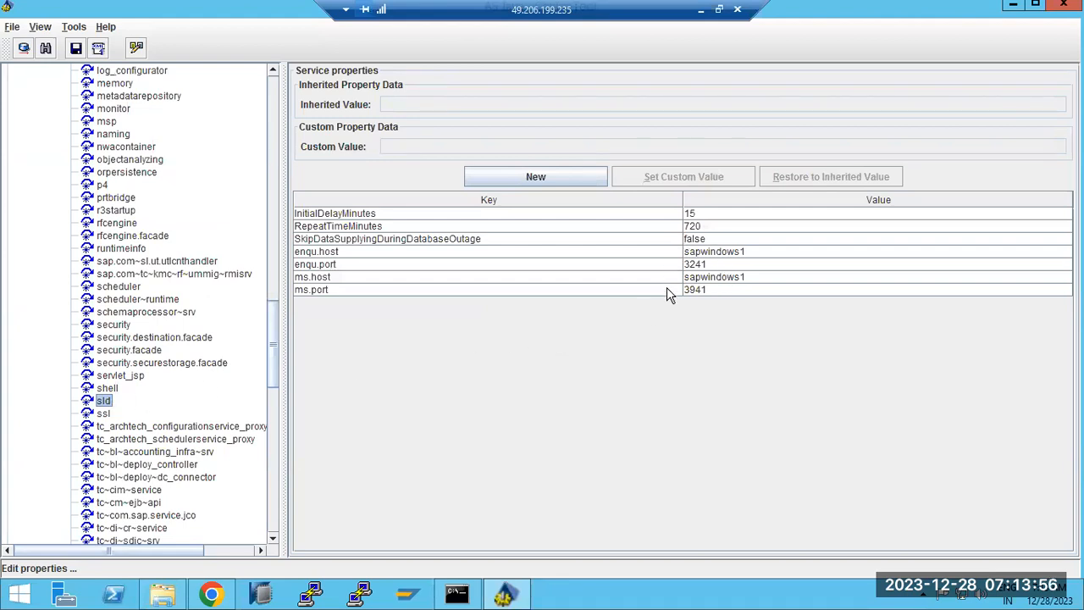
scroll(134, 370, up, 1)
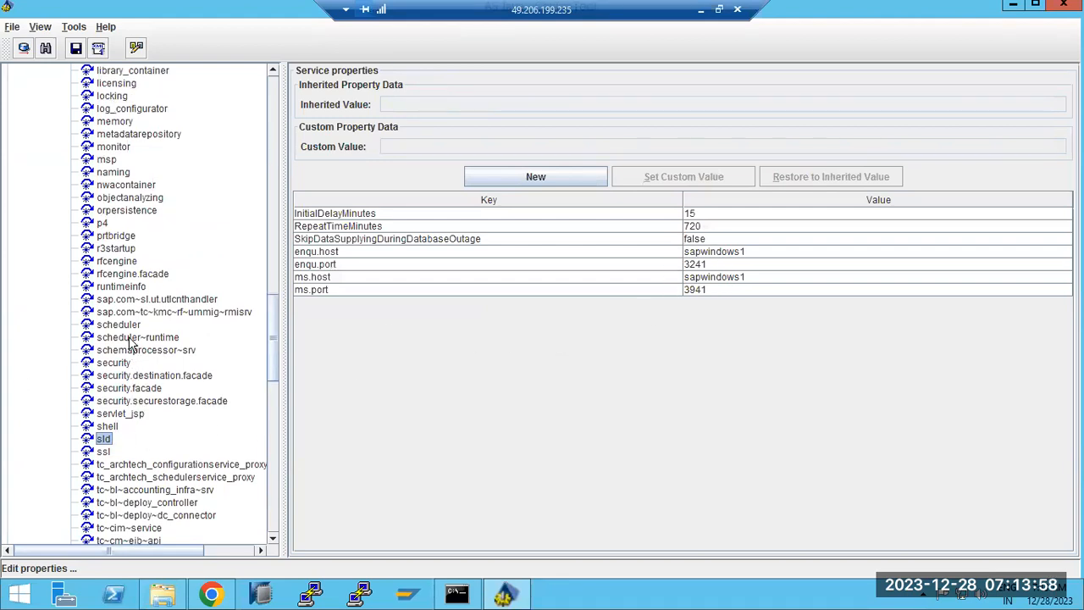
click(112, 250)
scroll(108, 276, up, 4)
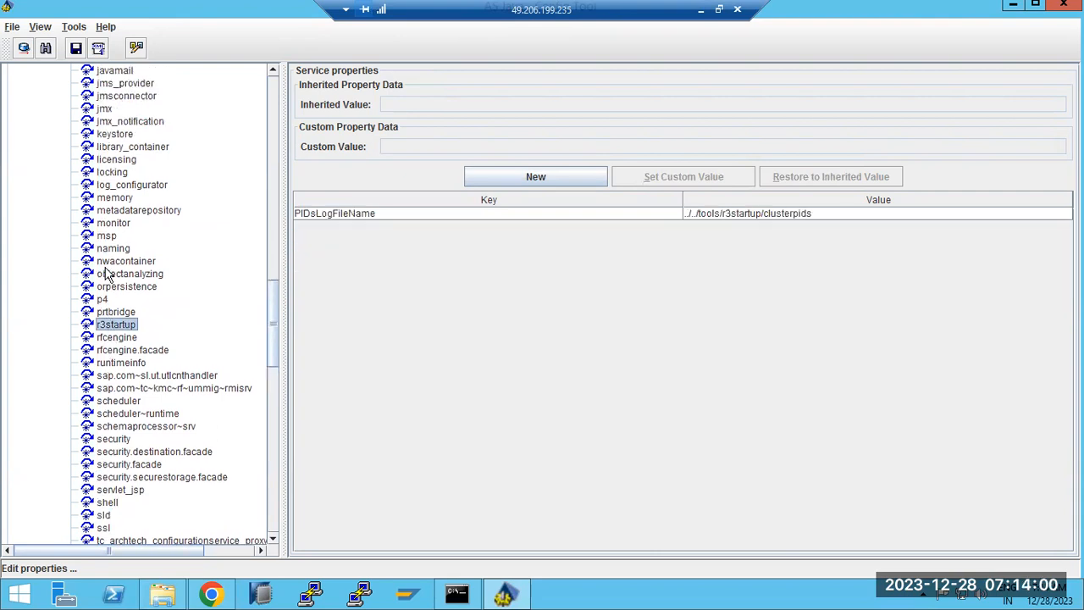
click(112, 238)
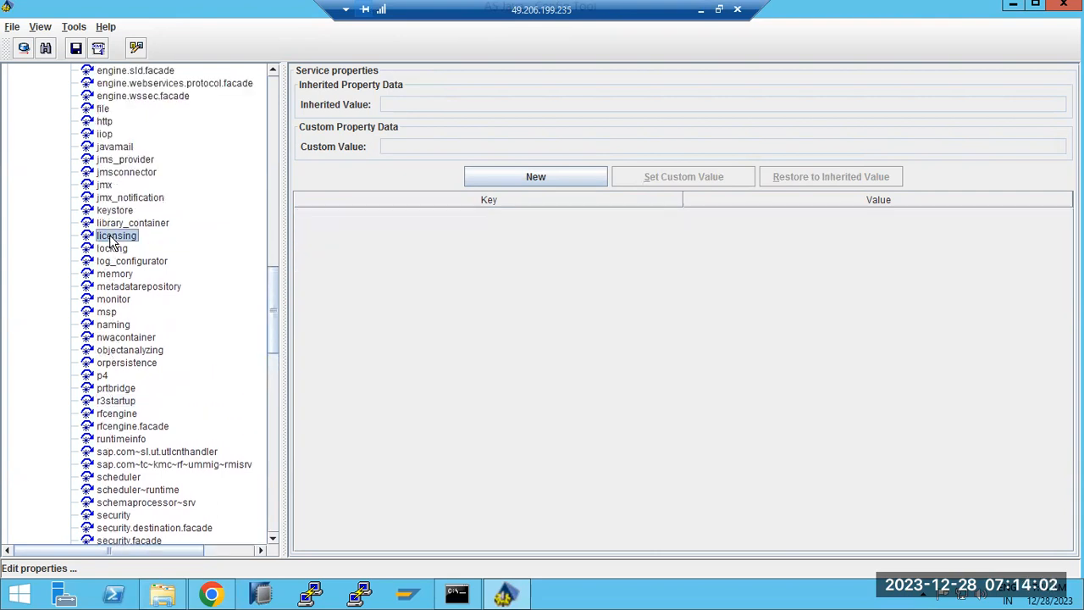
scroll(110, 248, up, 4)
scroll(111, 249, up, 3)
scroll(111, 254, up, 6)
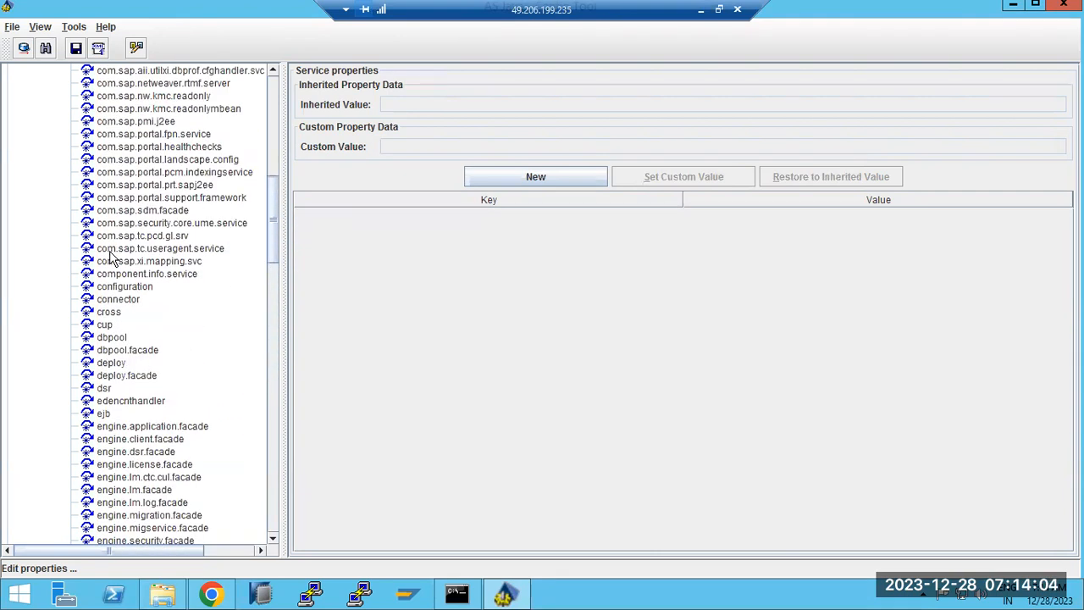
scroll(136, 339, up, 2)
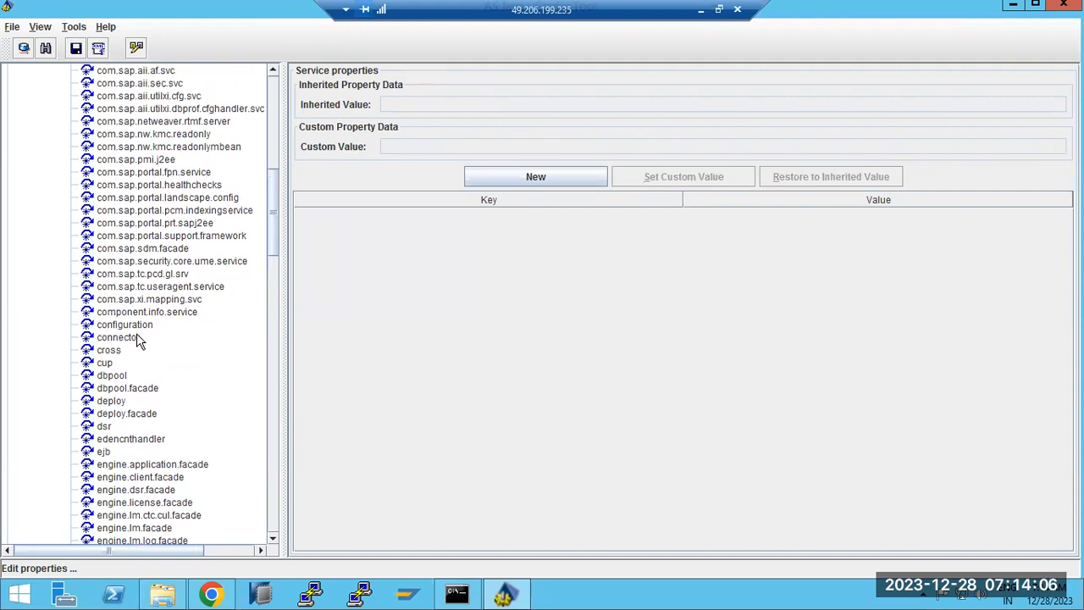
scroll(138, 340, up, 10)
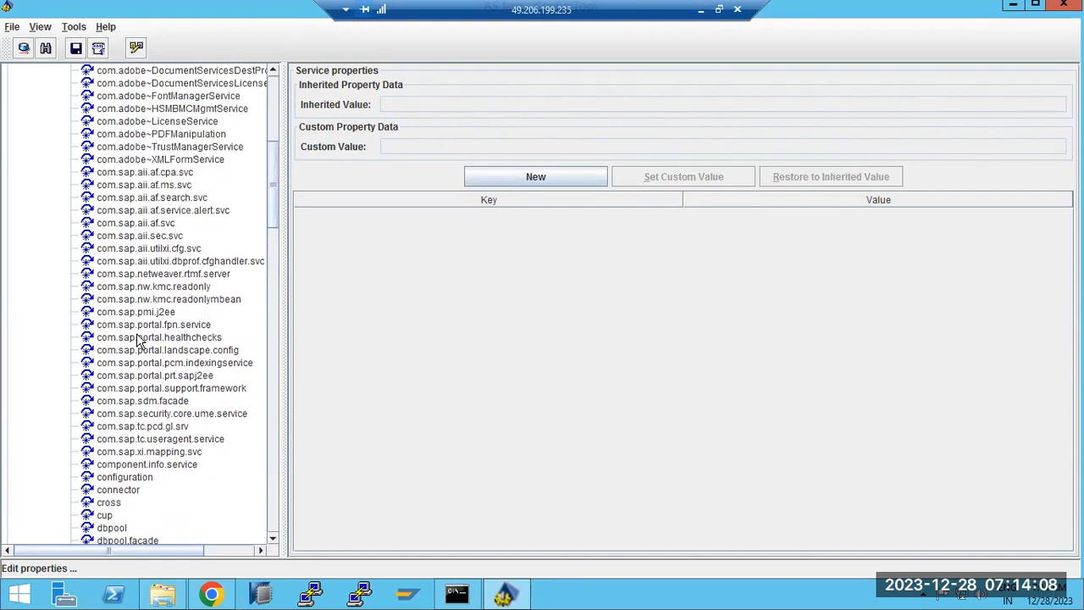
scroll(138, 340, down, 20)
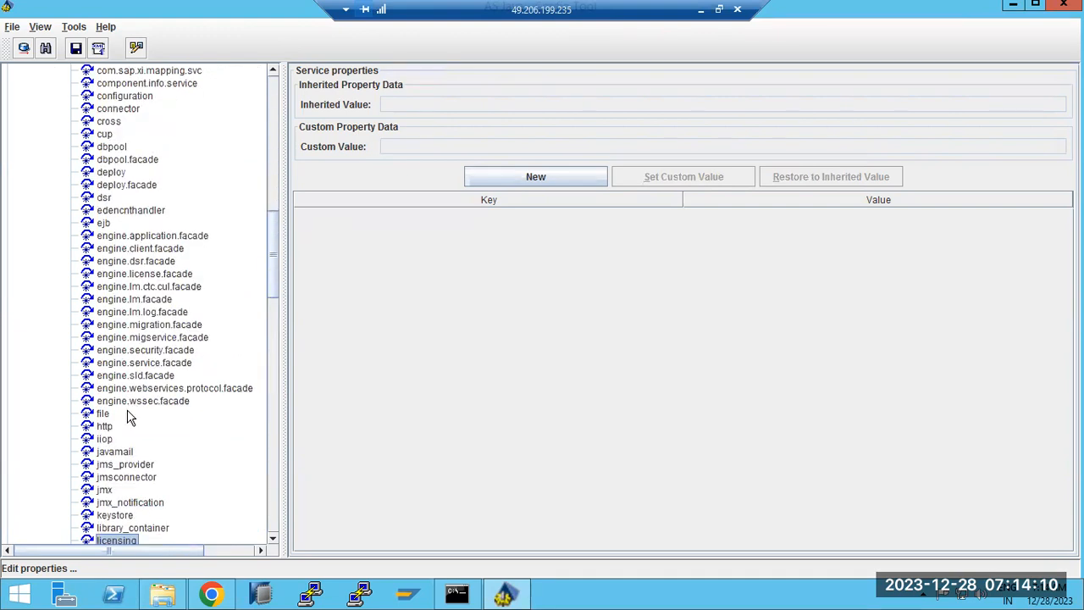
scroll(118, 496, down, 15)
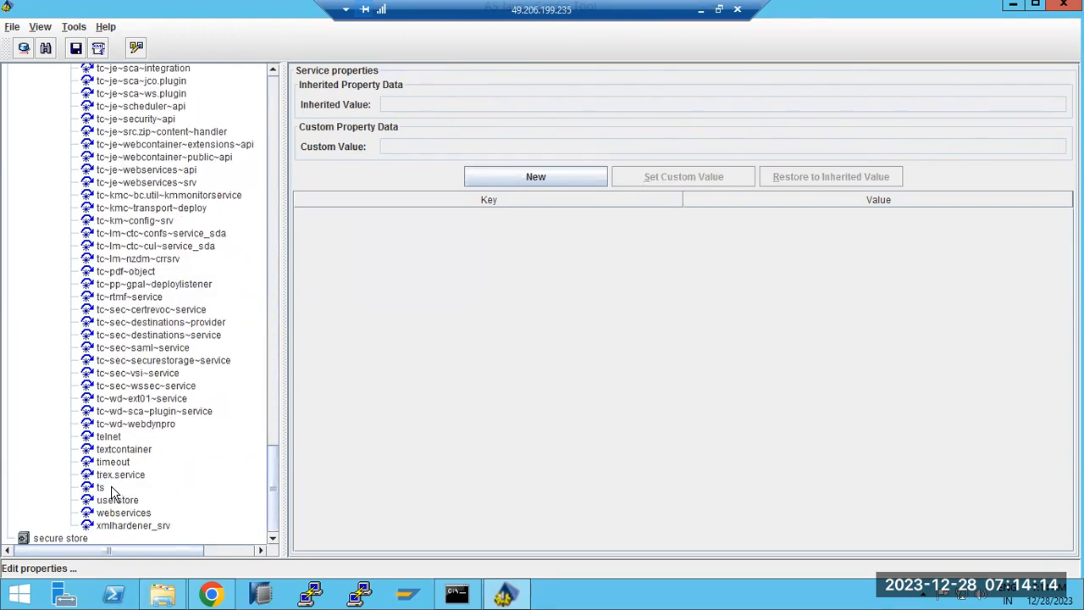
scroll(117, 494, up, 6)
scroll(117, 494, up, 20)
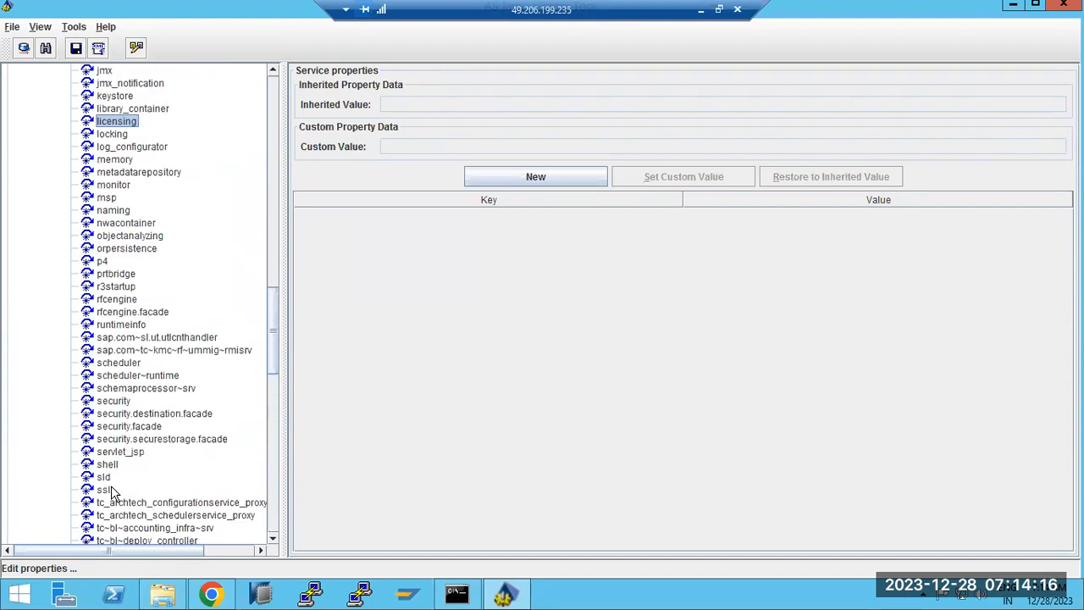
scroll(117, 494, up, 11)
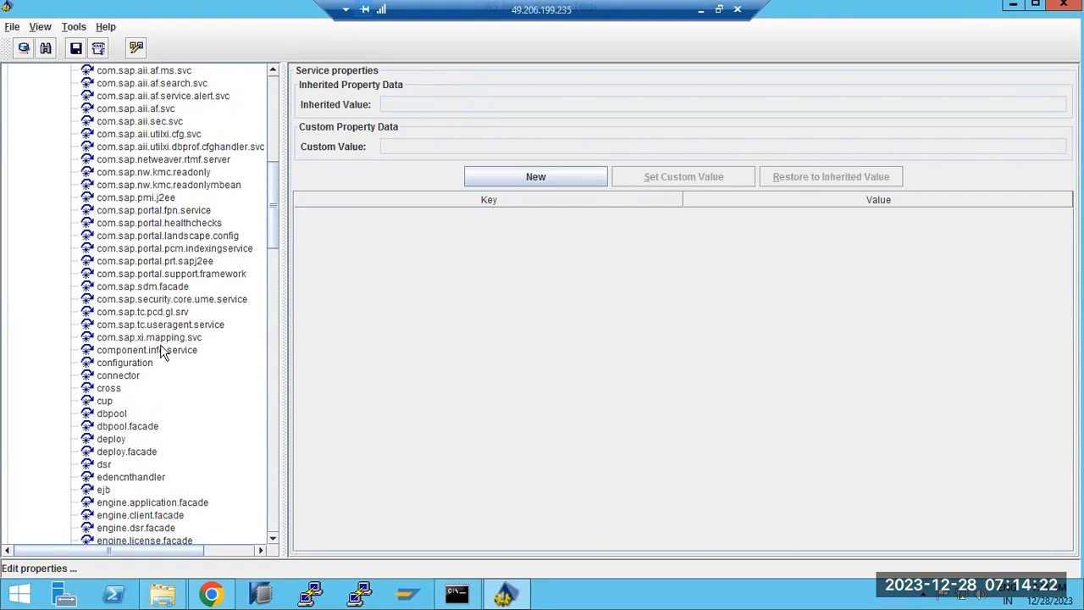
scroll(163, 354, up, 2)
scroll(162, 354, up, 2)
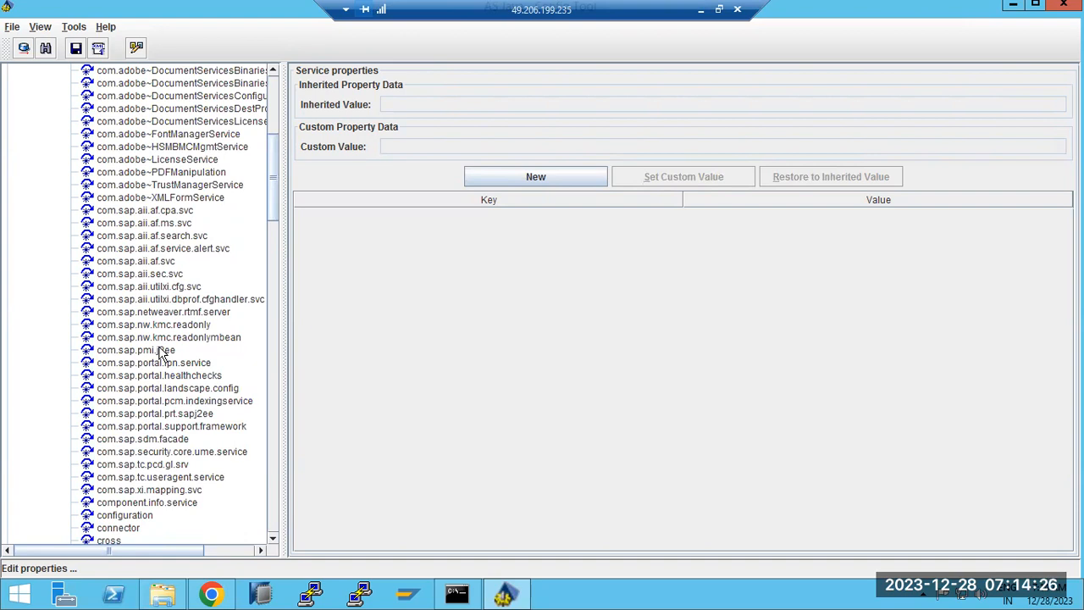
scroll(159, 355, up, 4)
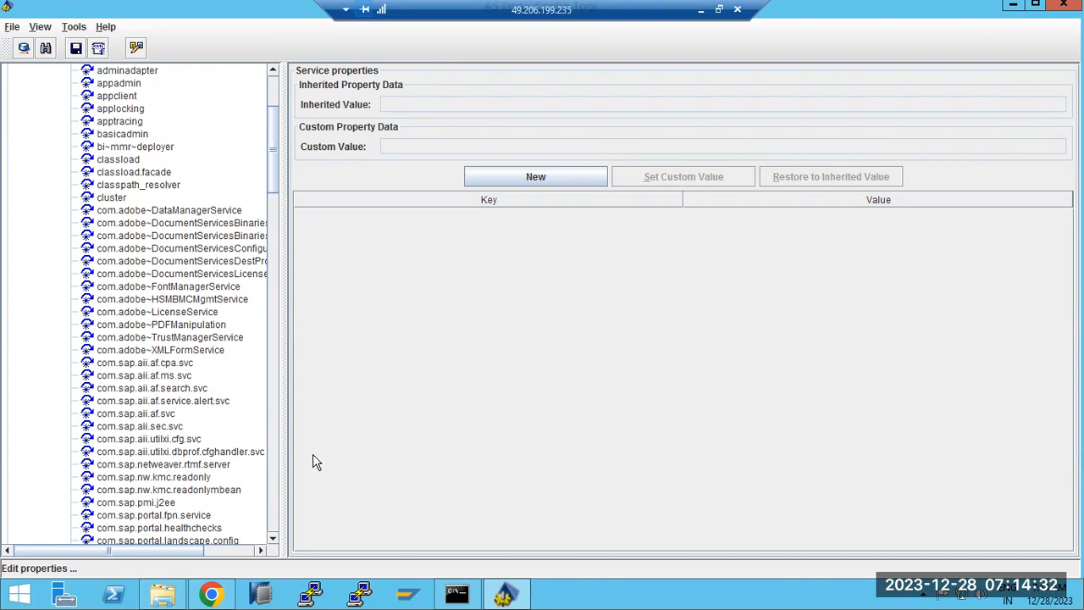
Browse the services list around I18NService and MigrationService, then return to NetWeaver Administrator.
mouse_move(202, 598)
scroll(181, 412, up, 5)
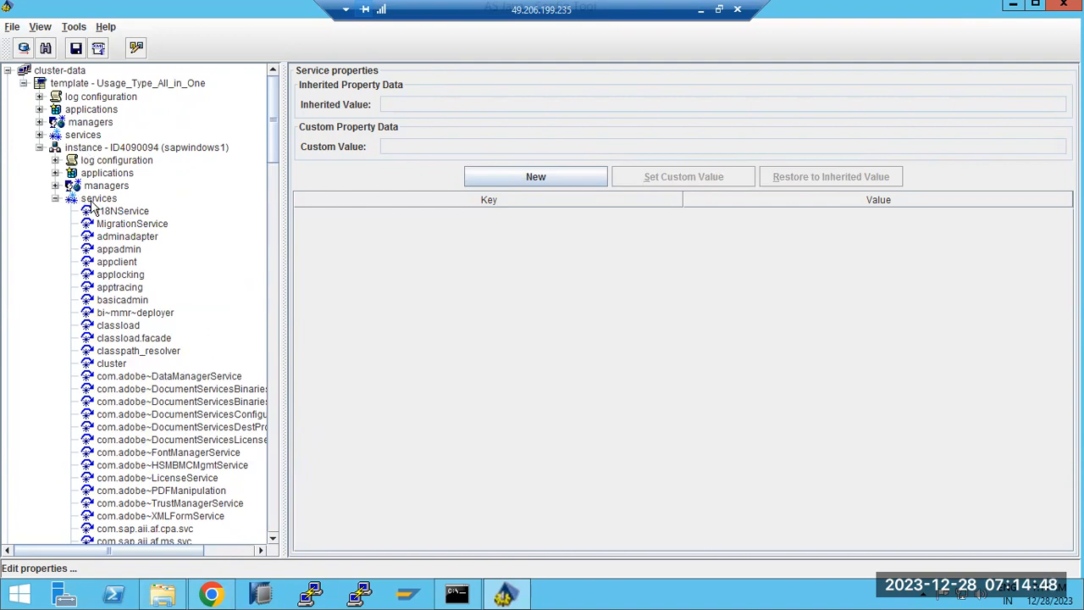
scroll(123, 413, down, 1)
scroll(123, 413, down, 4)
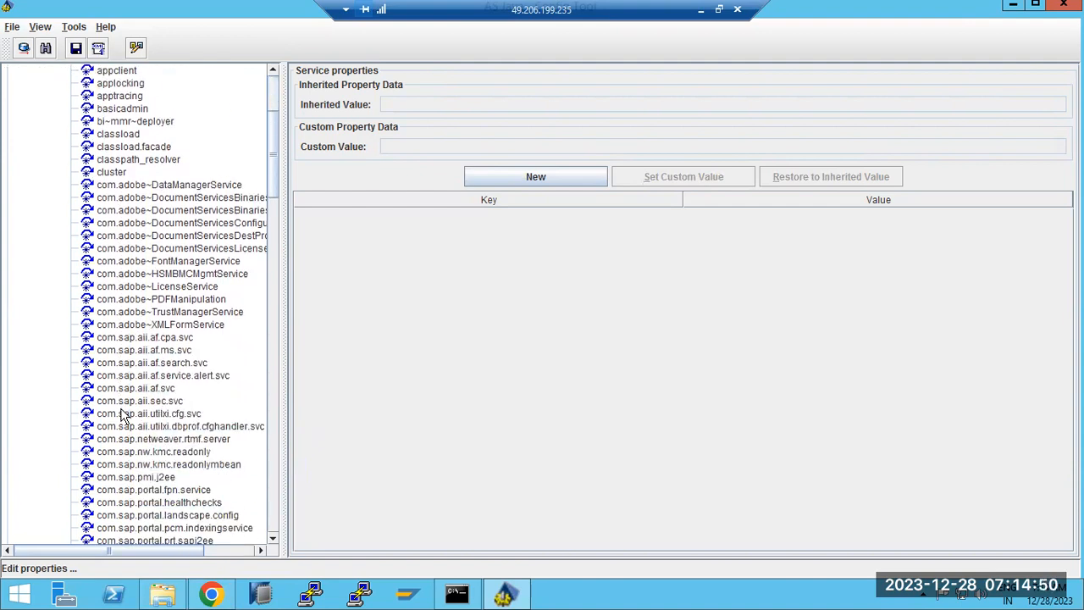
scroll(123, 415, down, 2)
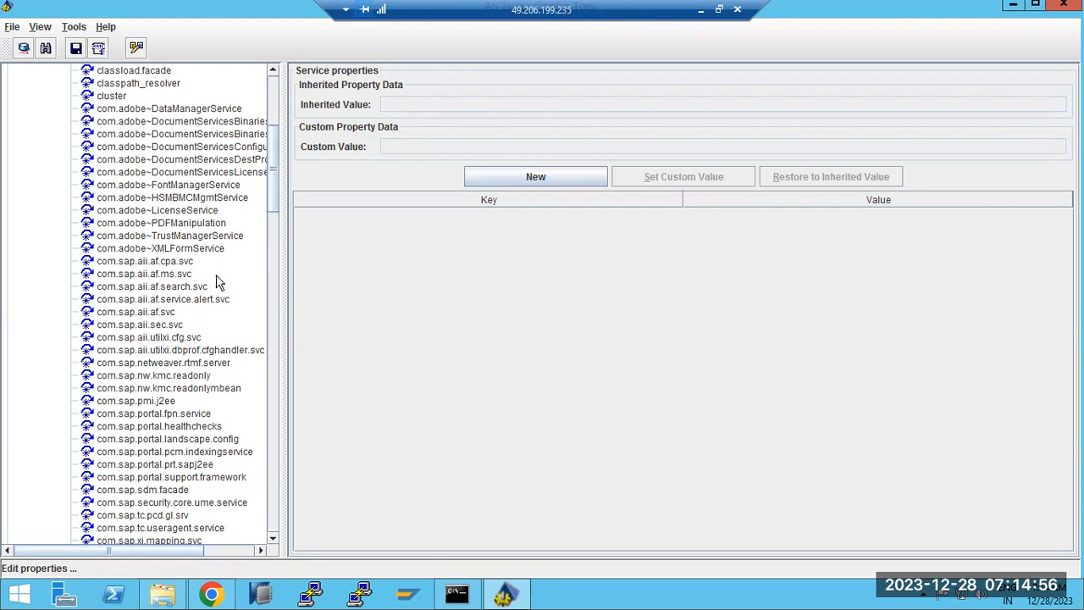
scroll(218, 279, up, 4)
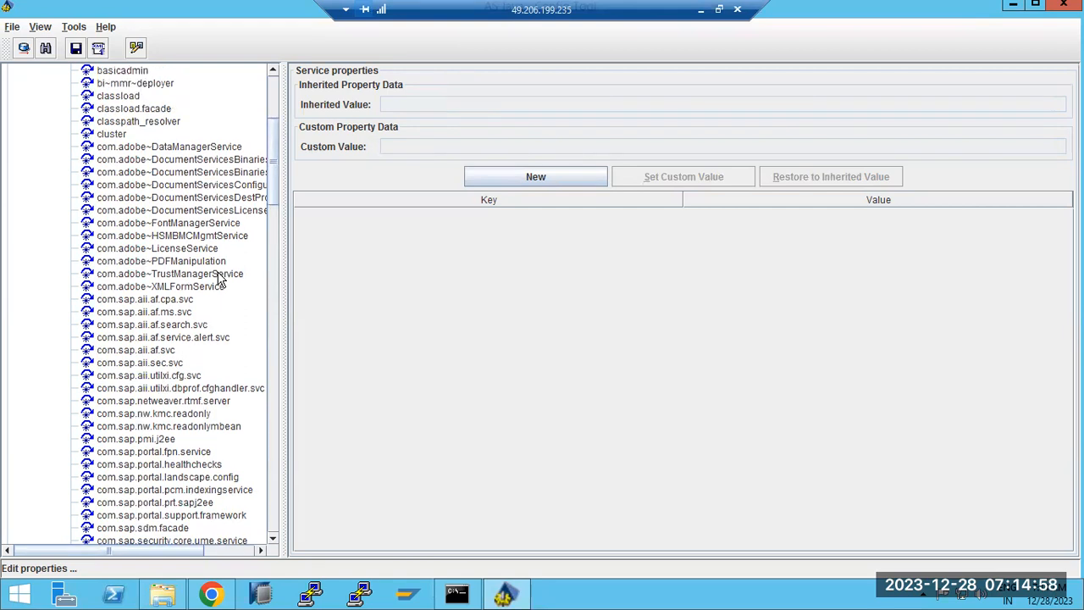
click(211, 593)
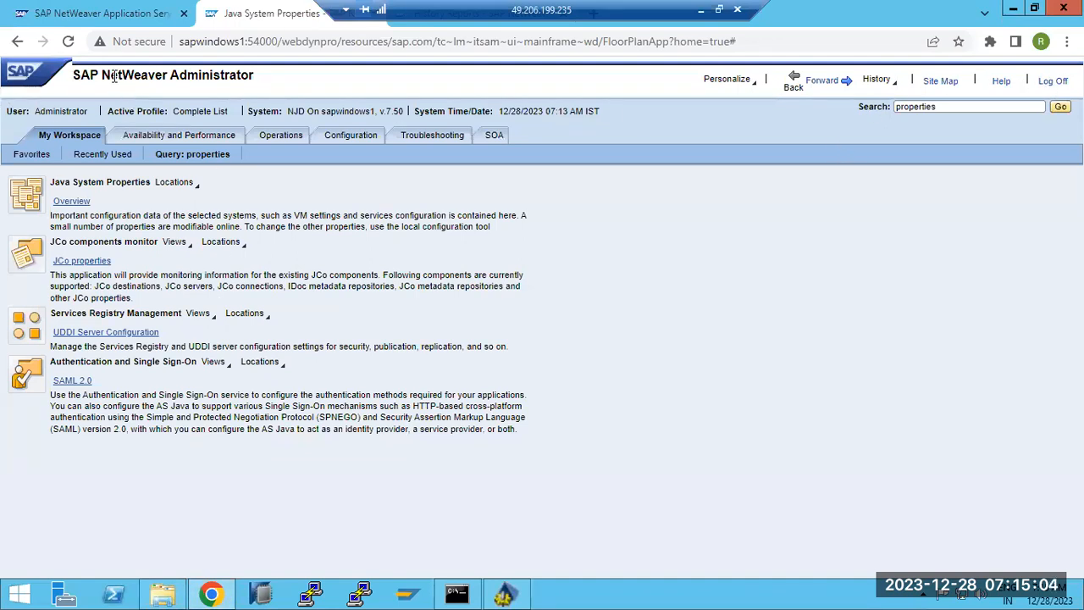
Show the 'properties' search results in NetWeaver Administrator, with Java System Properties, JCo, UDDI and SAML 2.0.
drag(111, 77, 193, 76)
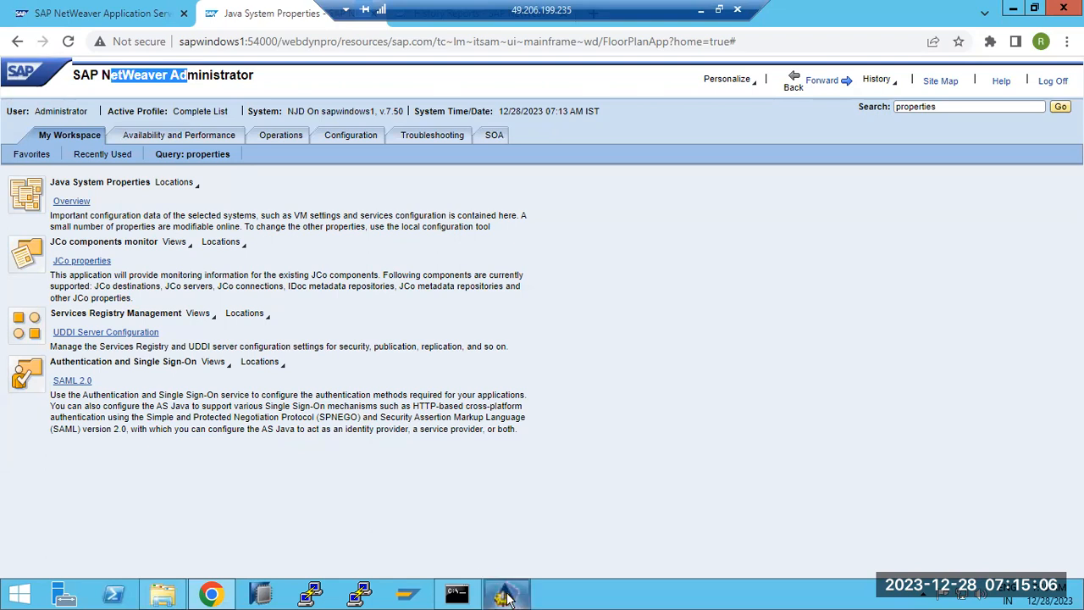
mouse_move(511, 598)
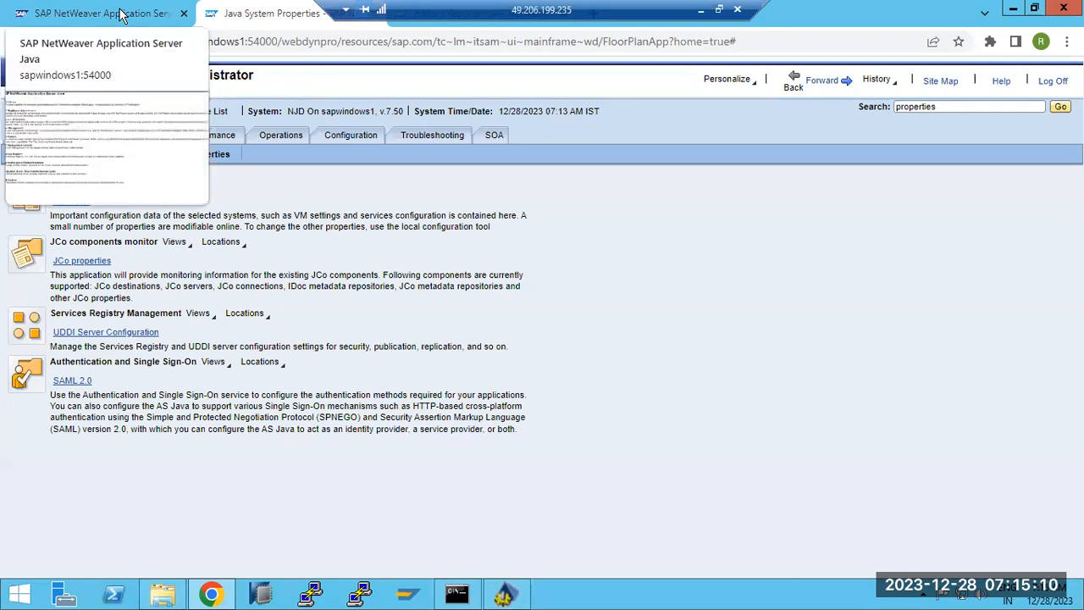
click(212, 595)
Open com.sap.security.core.ume.service properties and select the ume.admin.self.addattrs row.
click(132, 478)
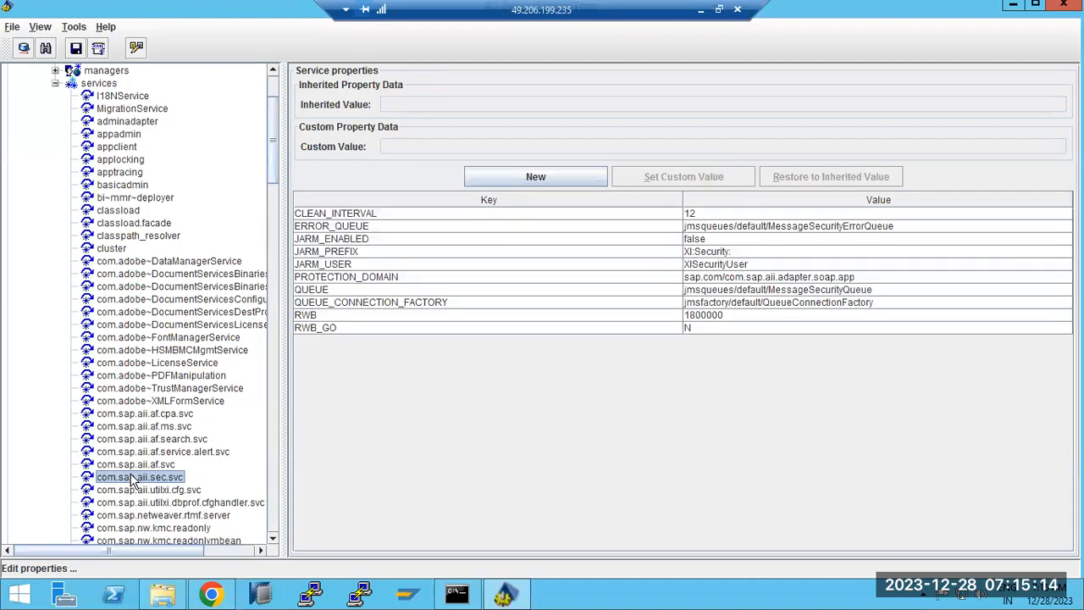
scroll(133, 480, down, 5)
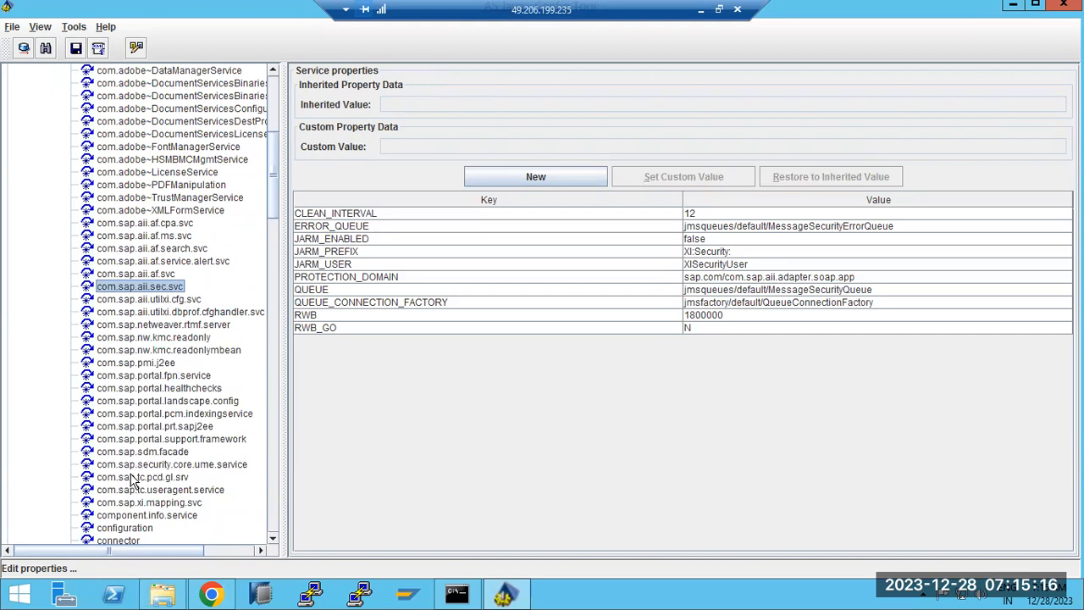
click(144, 466)
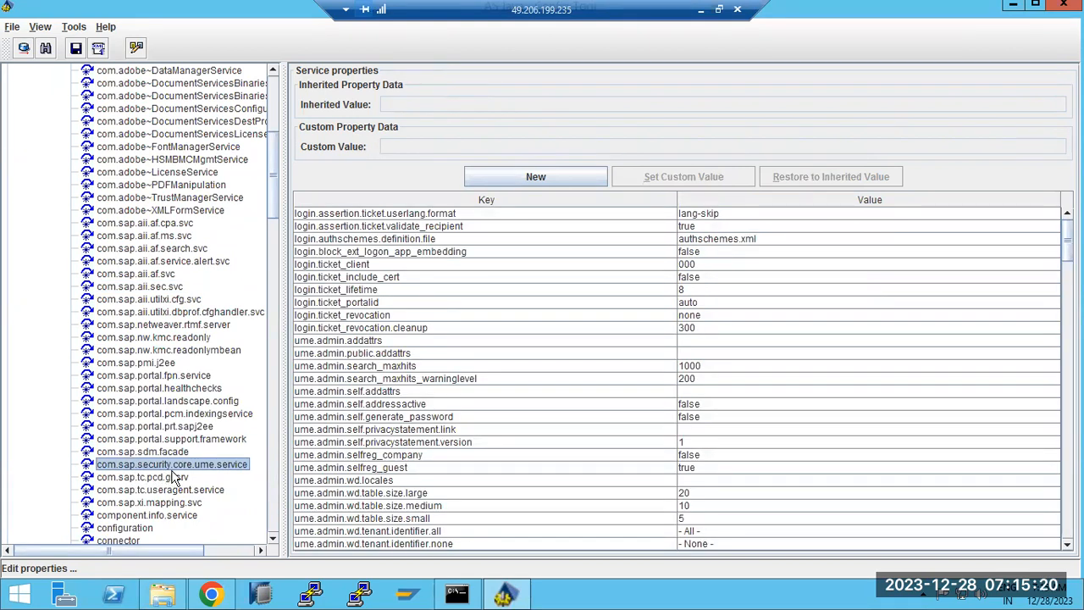
click(469, 390)
Scroll through the UME properties, covering the ume.ldap, ume.logon and ume.notification keys.
scroll(468, 392, down, 1)
scroll(468, 404, down, 11)
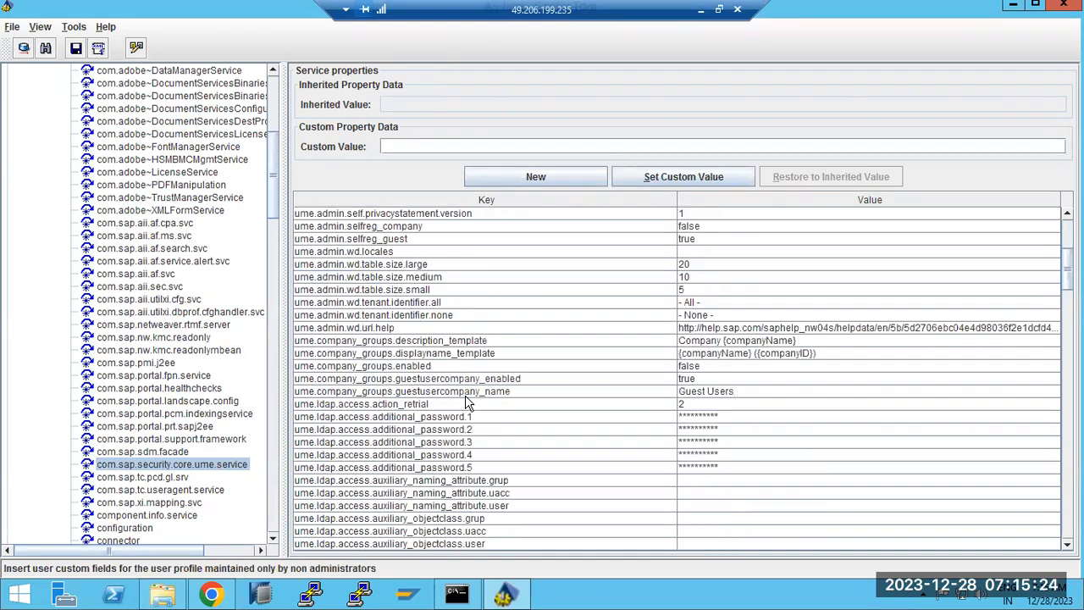
scroll(468, 403, down, 6)
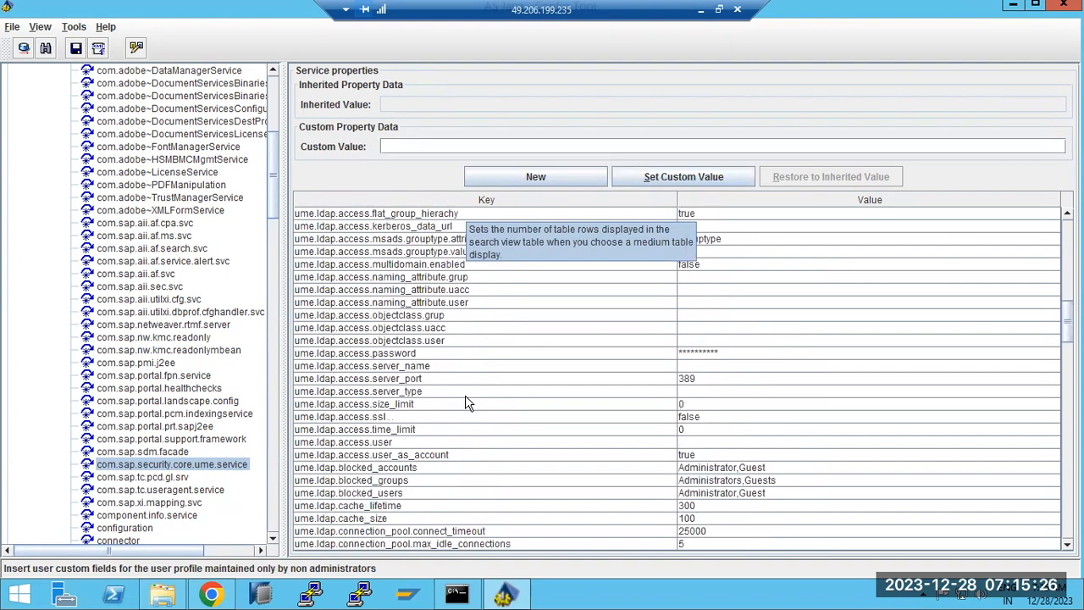
scroll(467, 404, down, 5)
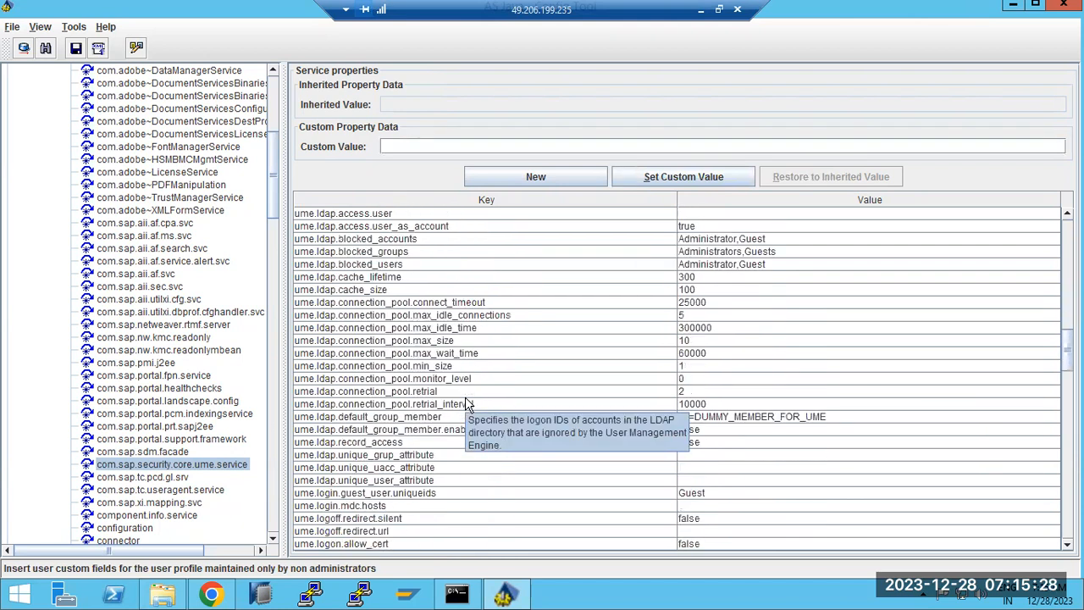
scroll(467, 404, down, 15)
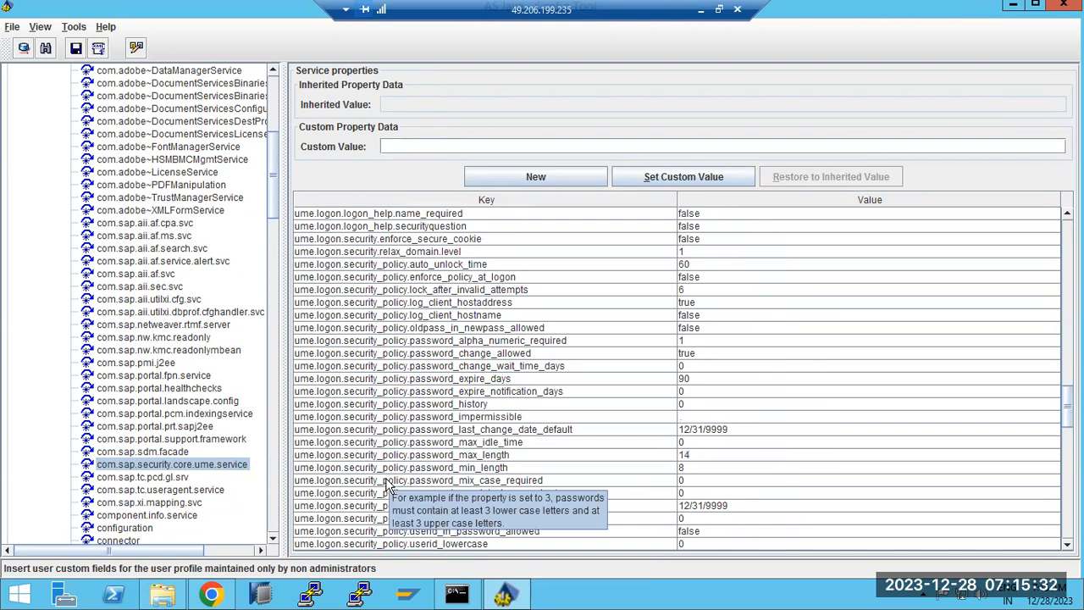
scroll(388, 483, down, 5)
scroll(388, 483, down, 14)
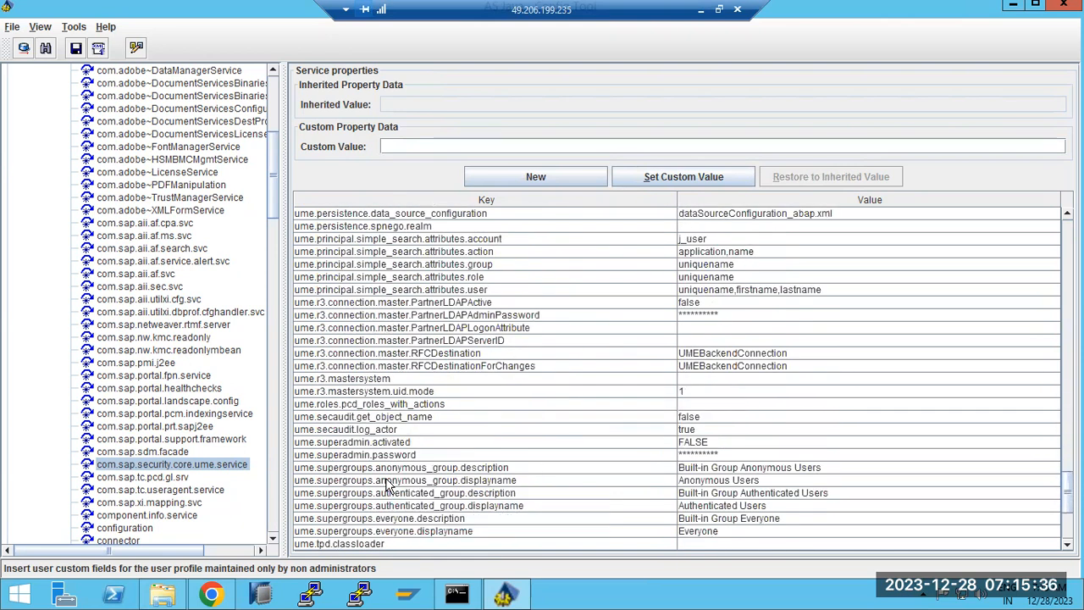
scroll(387, 483, down, 5)
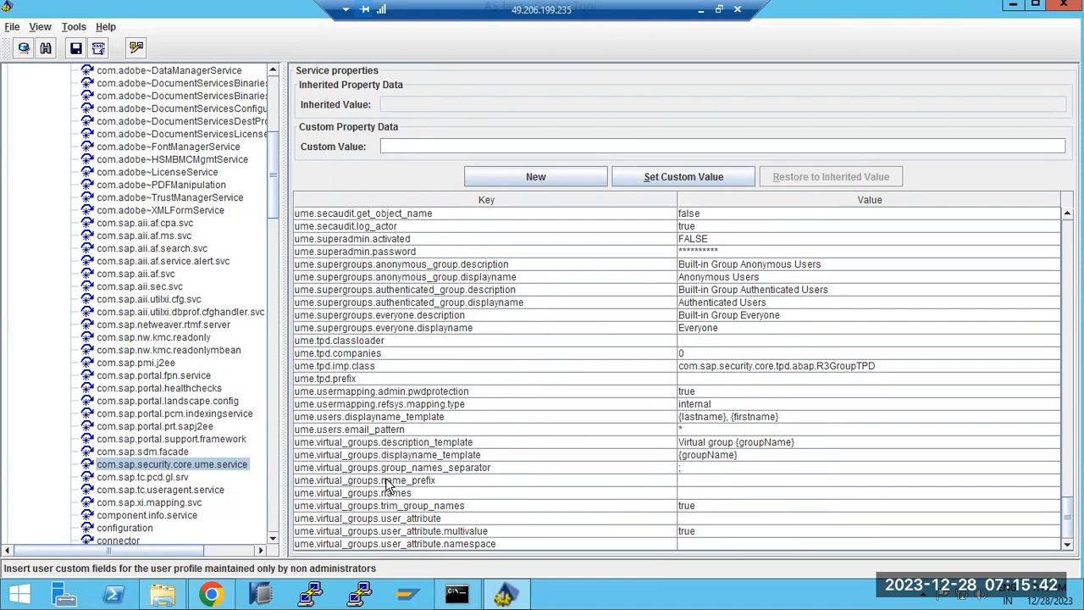
scroll(387, 483, up, 6)
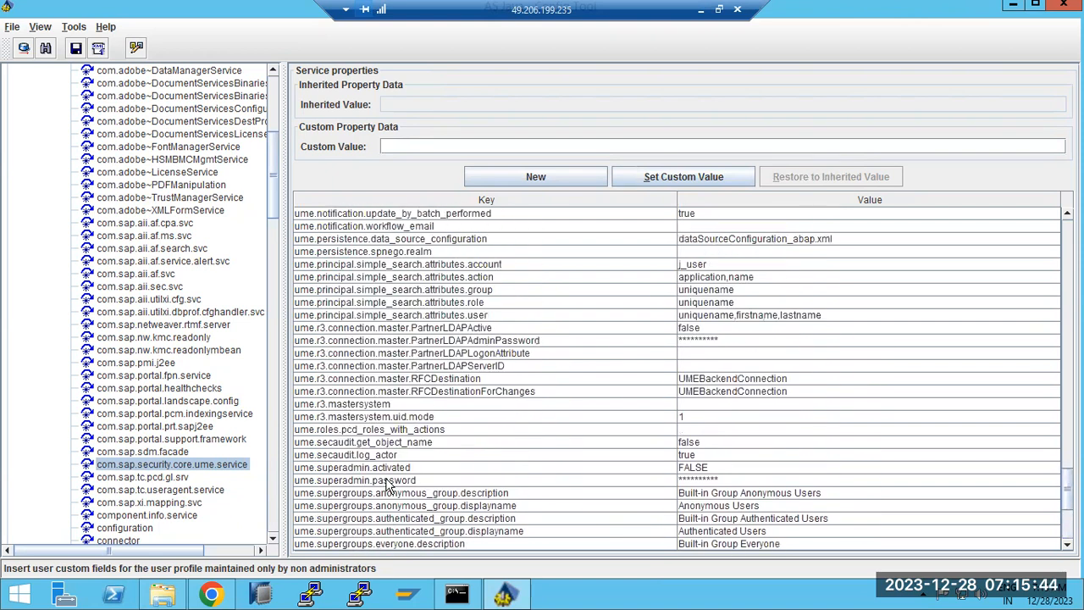
scroll(388, 483, up, 1)
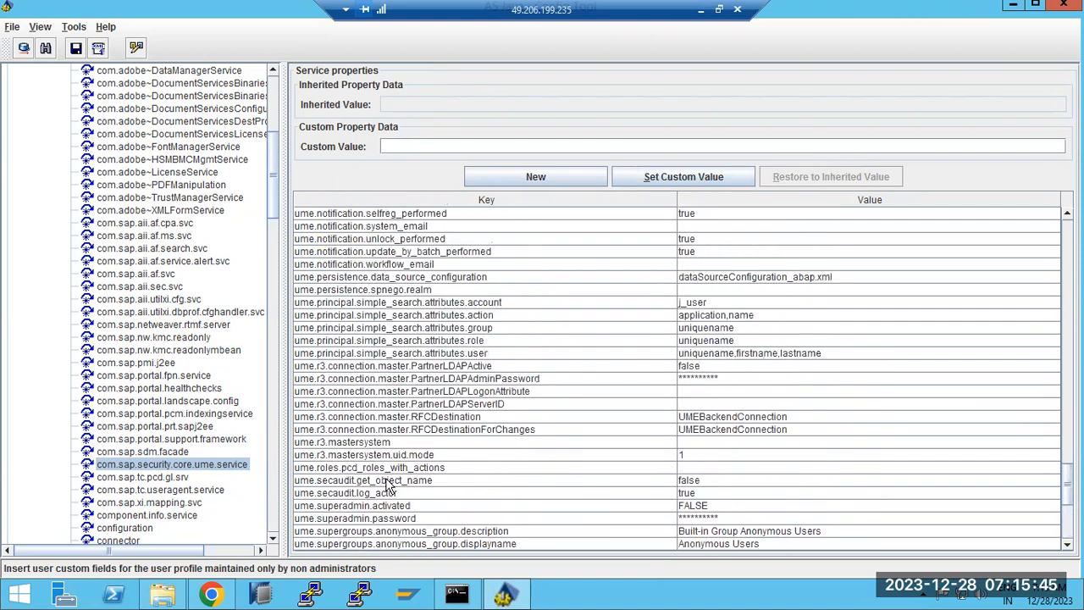
Check RFCDestination's inherited value, then return to the top of the property list.
click(737, 419)
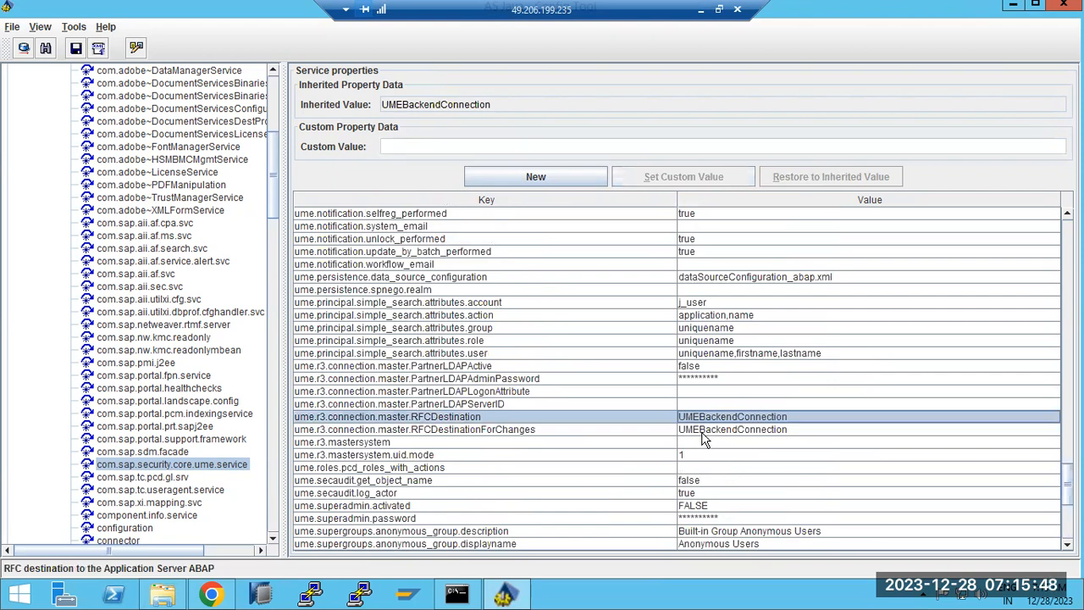
scroll(701, 439, up, 3)
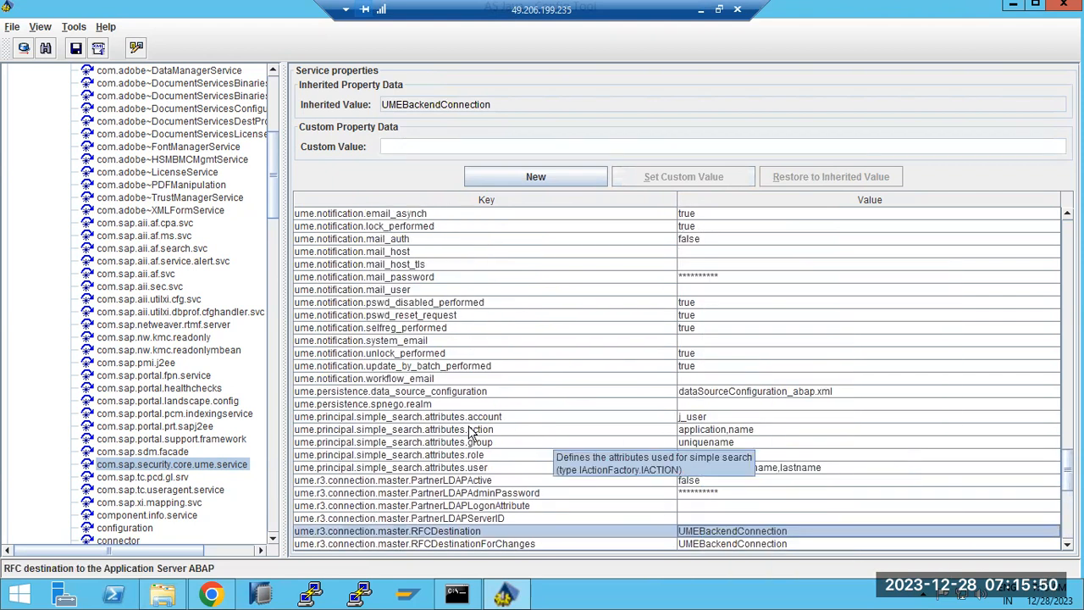
scroll(378, 476, up, 1)
scroll(378, 476, up, 4)
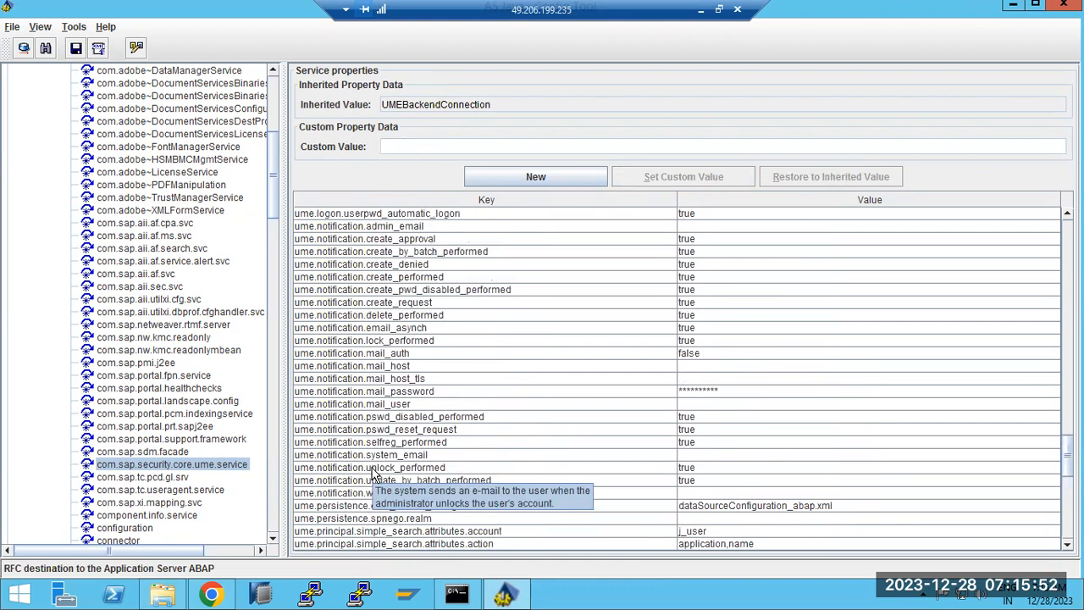
scroll(372, 476, up, 1)
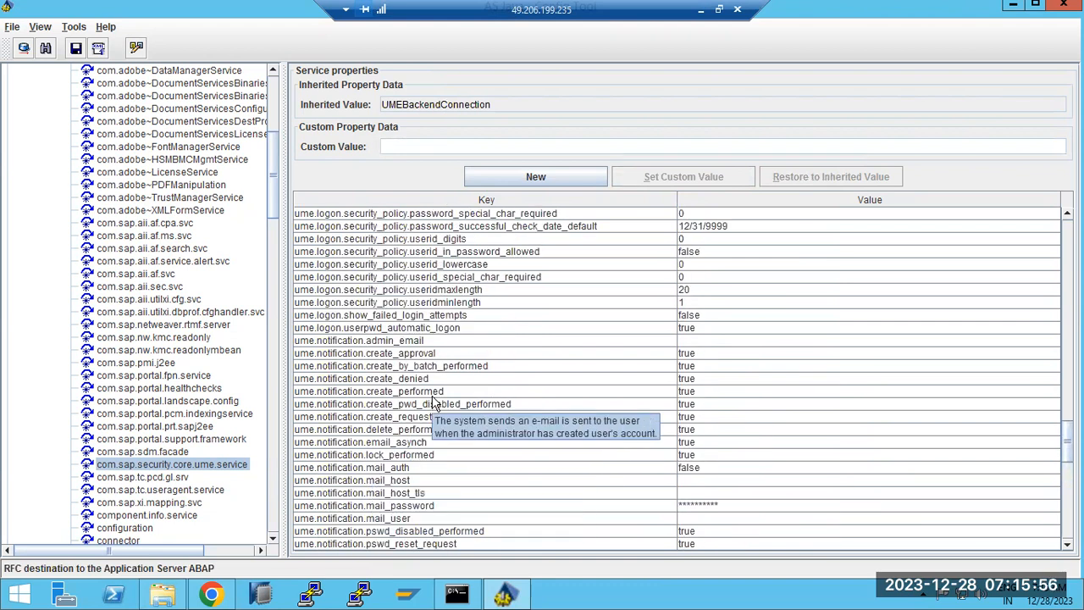
scroll(430, 405, up, 3)
scroll(432, 405, up, 7)
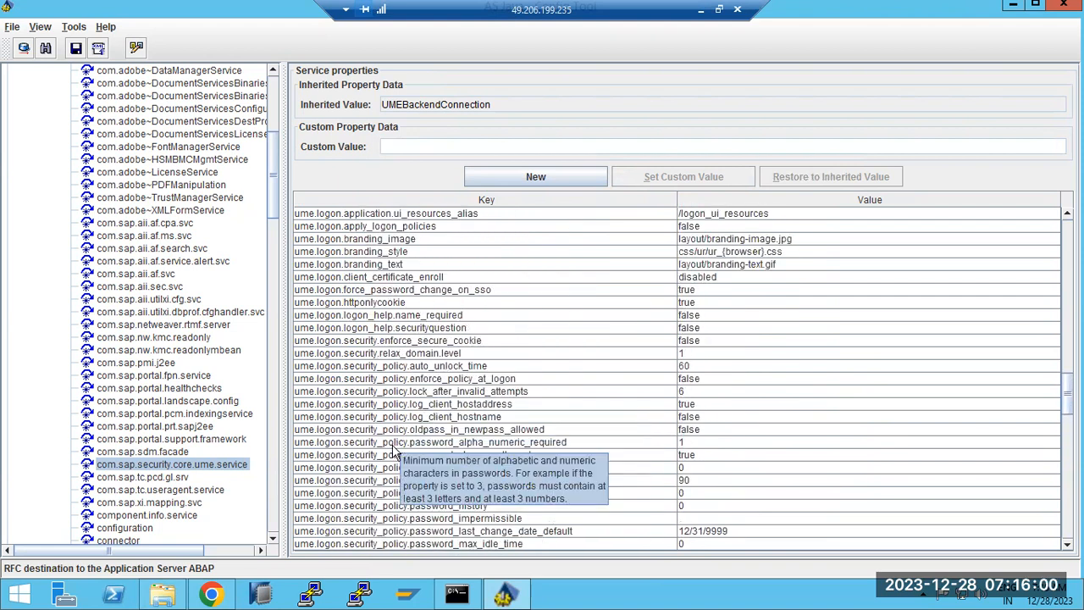
scroll(392, 451, up, 5)
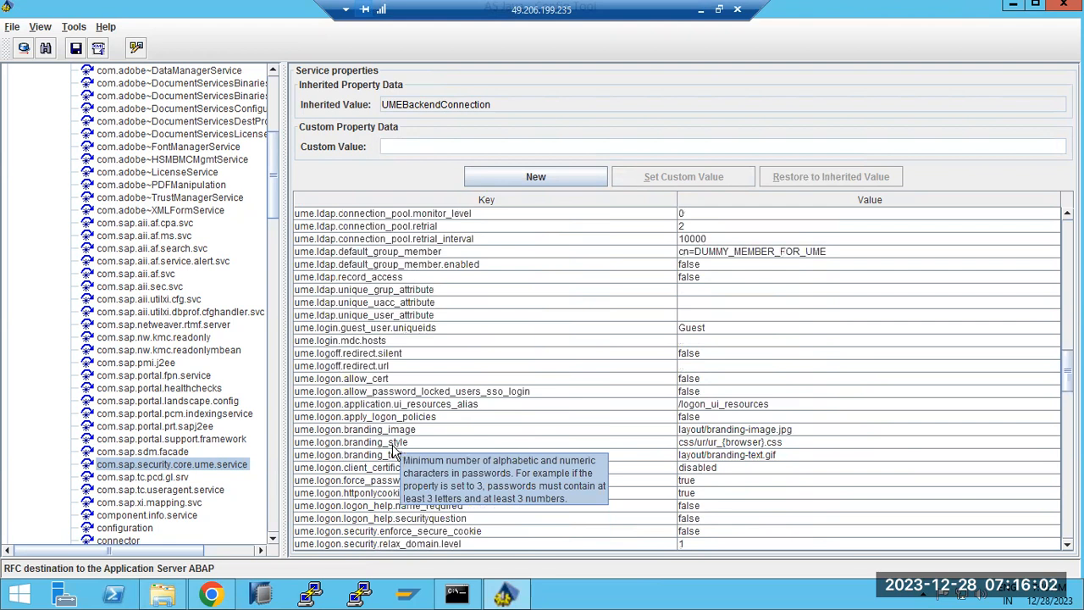
scroll(393, 452, up, 5)
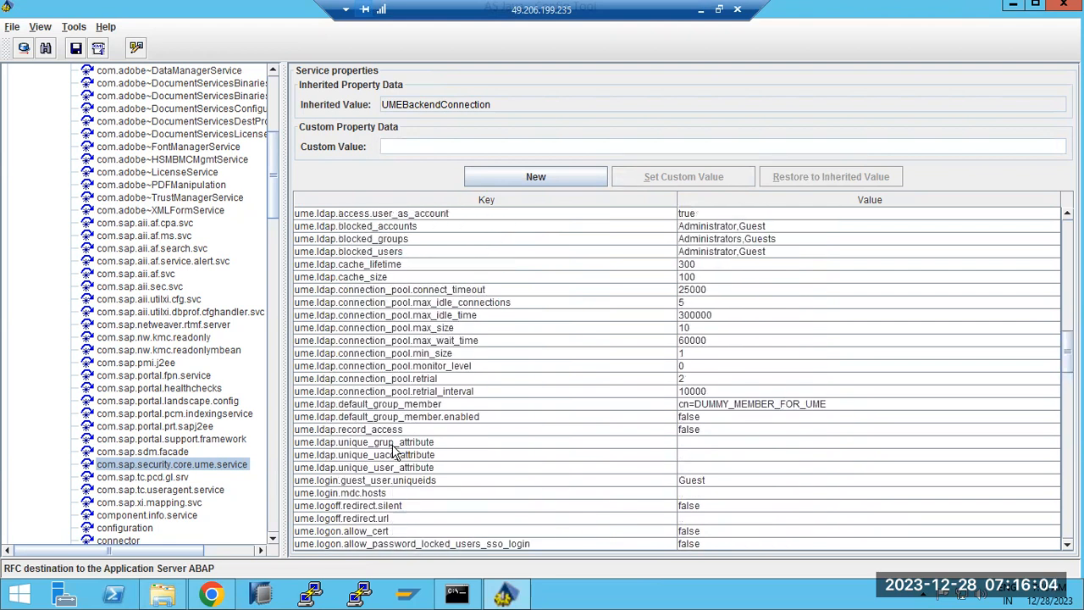
scroll(393, 451, up, 1)
scroll(392, 451, up, 5)
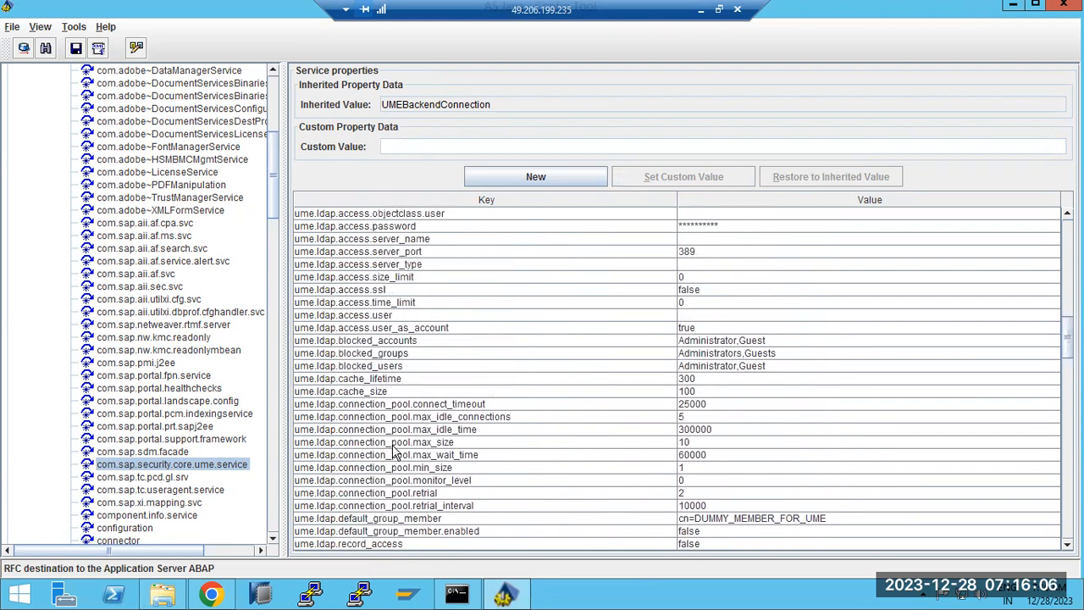
scroll(392, 451, up, 5)
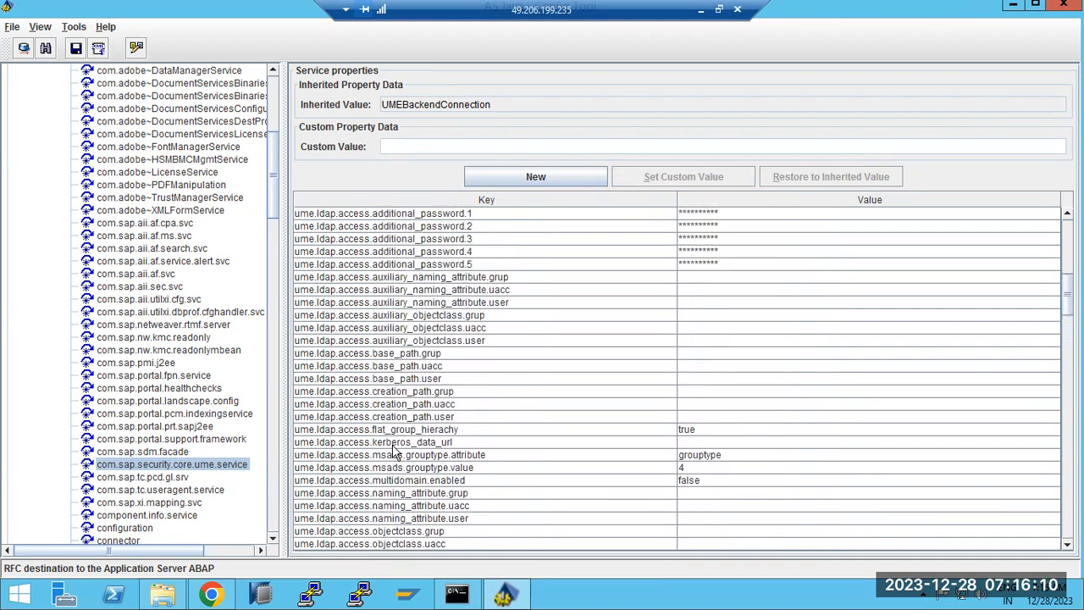
scroll(392, 451, up, 4)
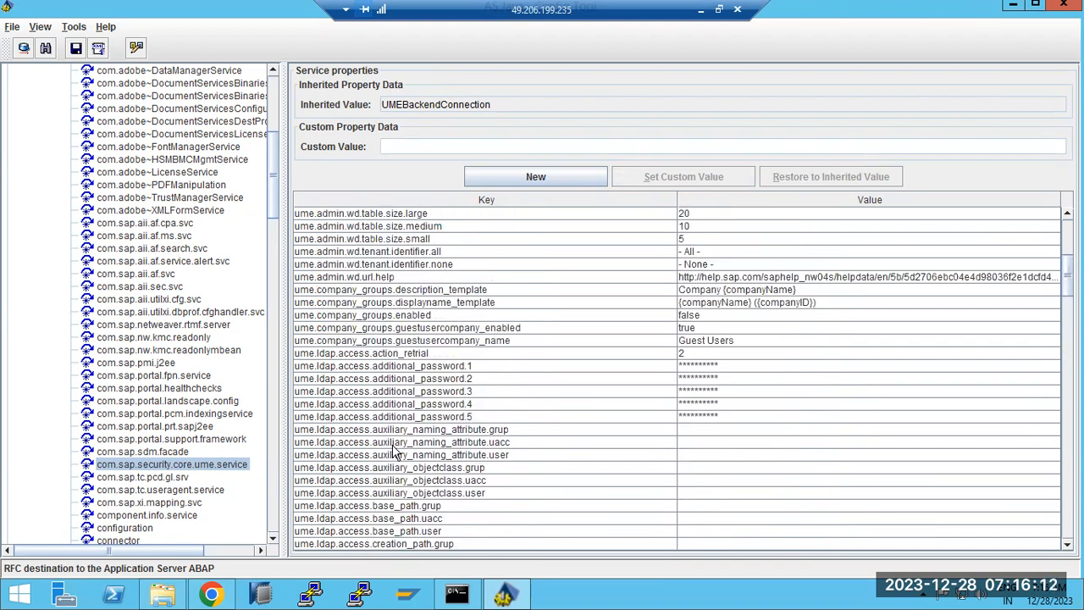
click(366, 367)
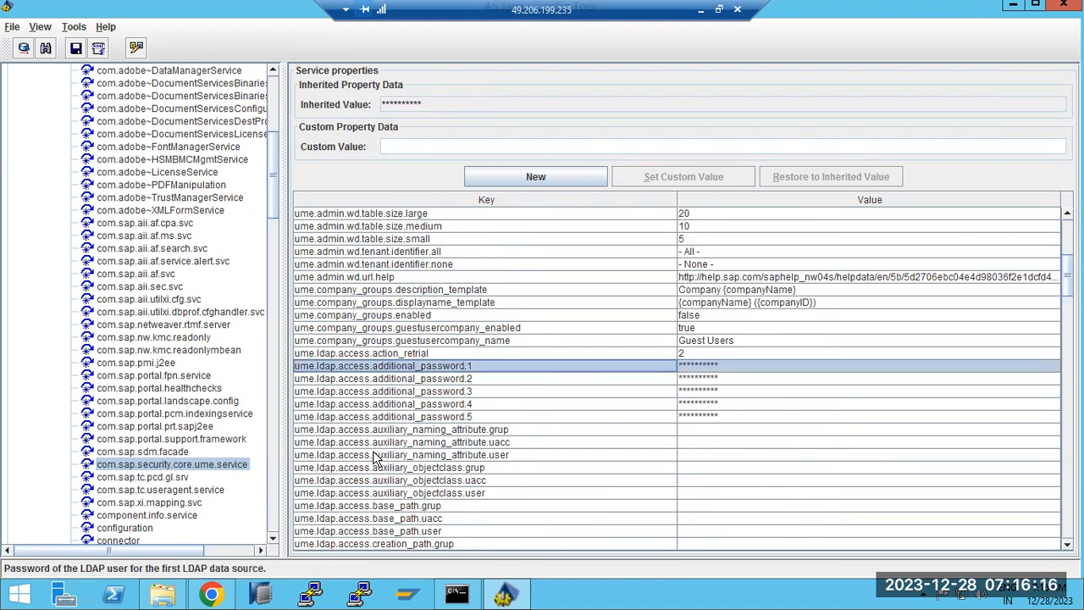
scroll(375, 458, up, 5)
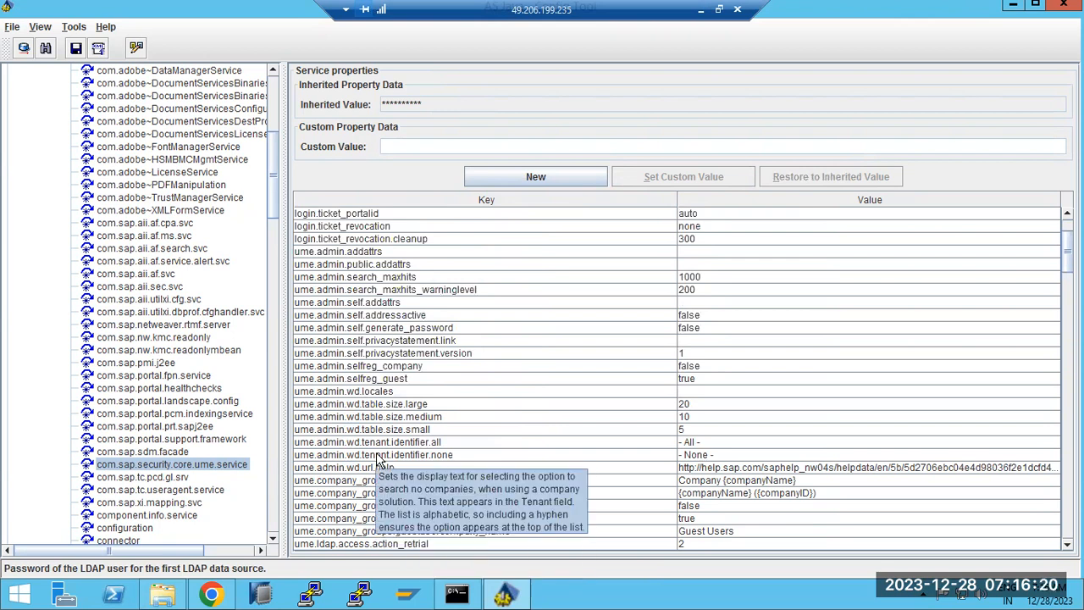
scroll(376, 457, up, 2)
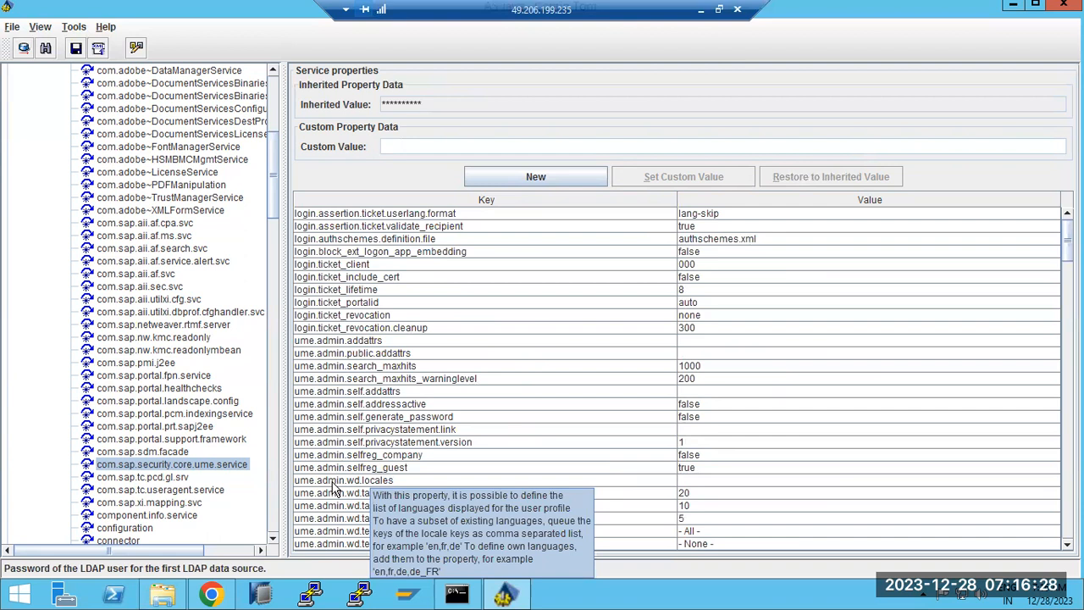
scroll(335, 490, down, 3)
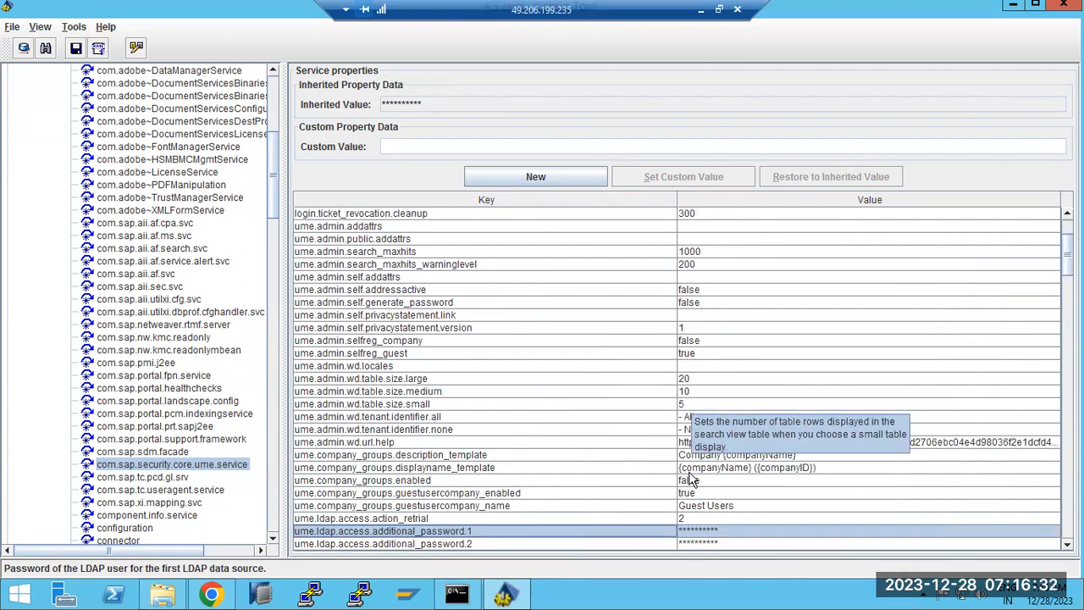
scroll(689, 481, down, 2)
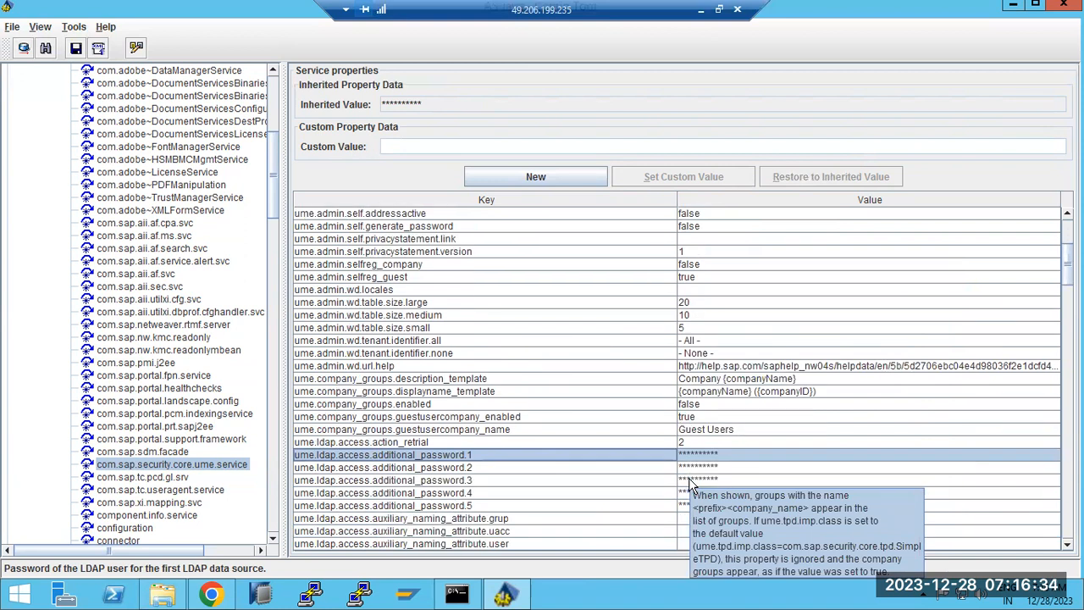
scroll(690, 479, down, 2)
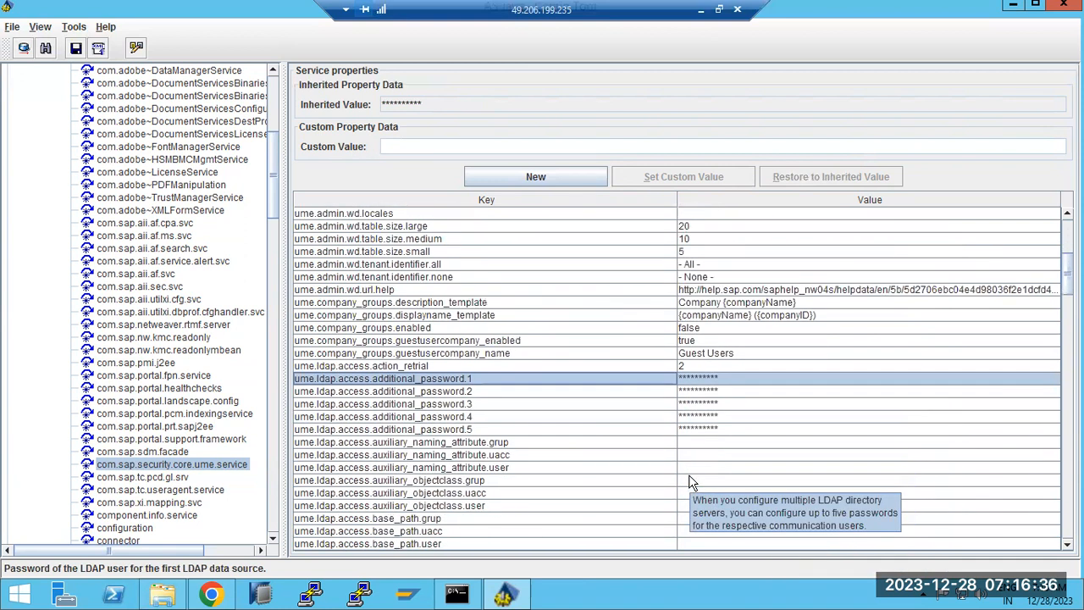
scroll(688, 481, down, 4)
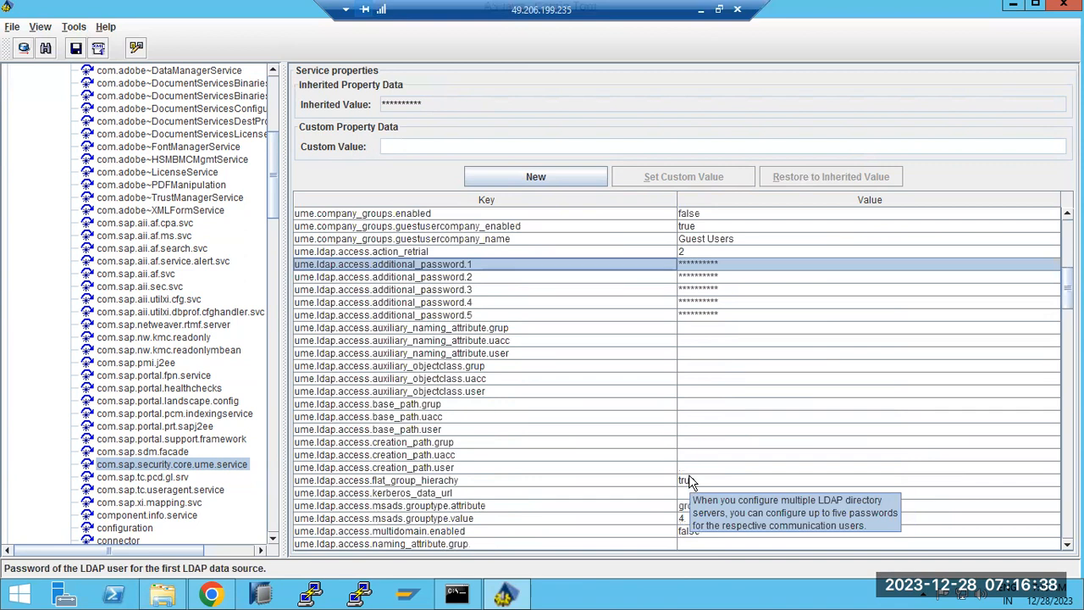
scroll(453, 501, down, 2)
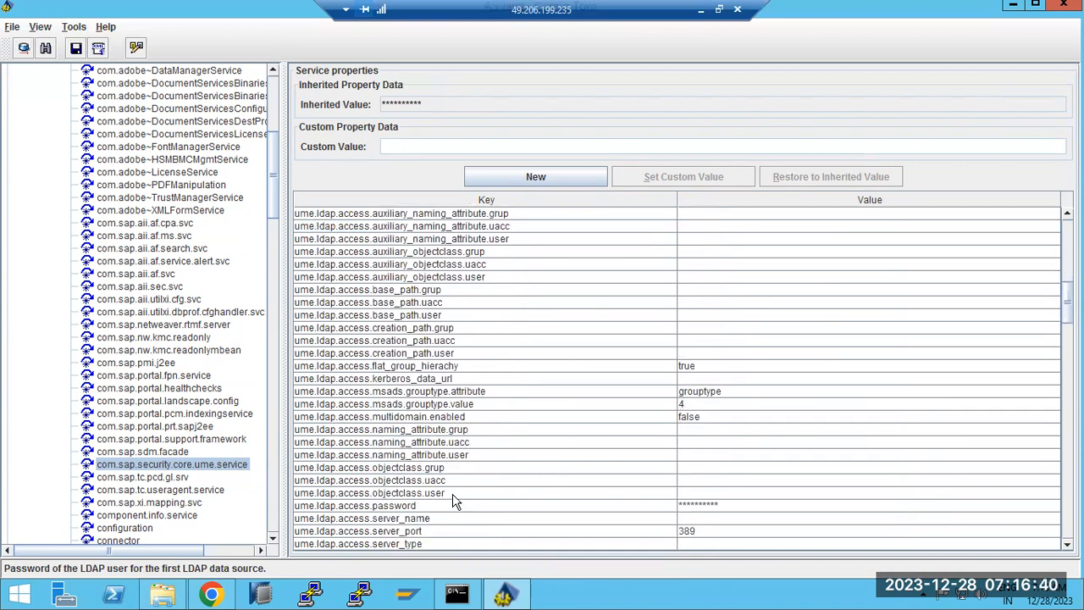
click(392, 506)
scroll(390, 506, down, 5)
scroll(389, 506, down, 7)
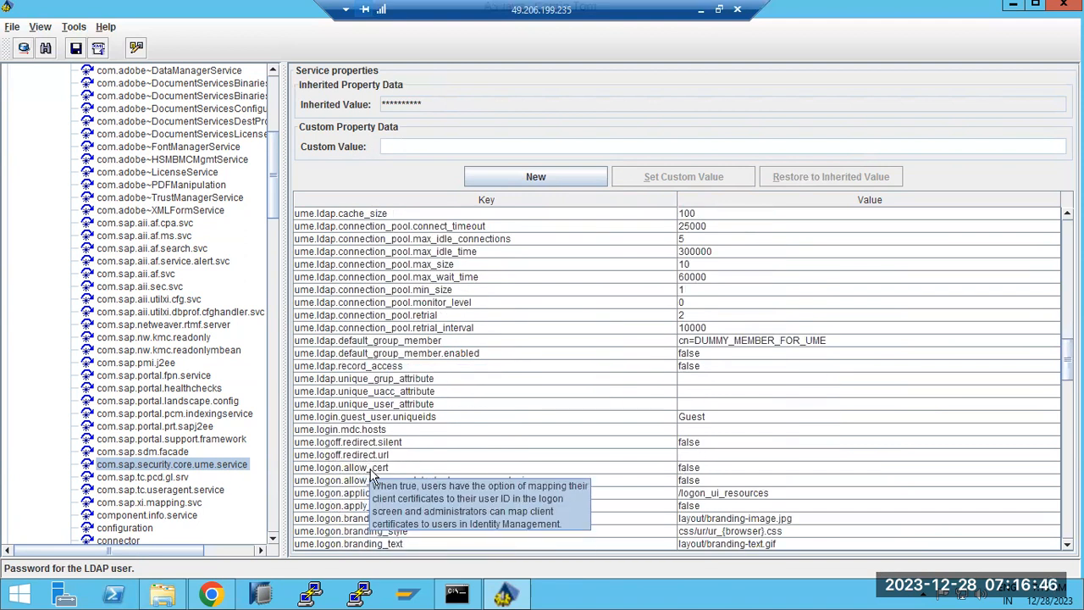
click(339, 457)
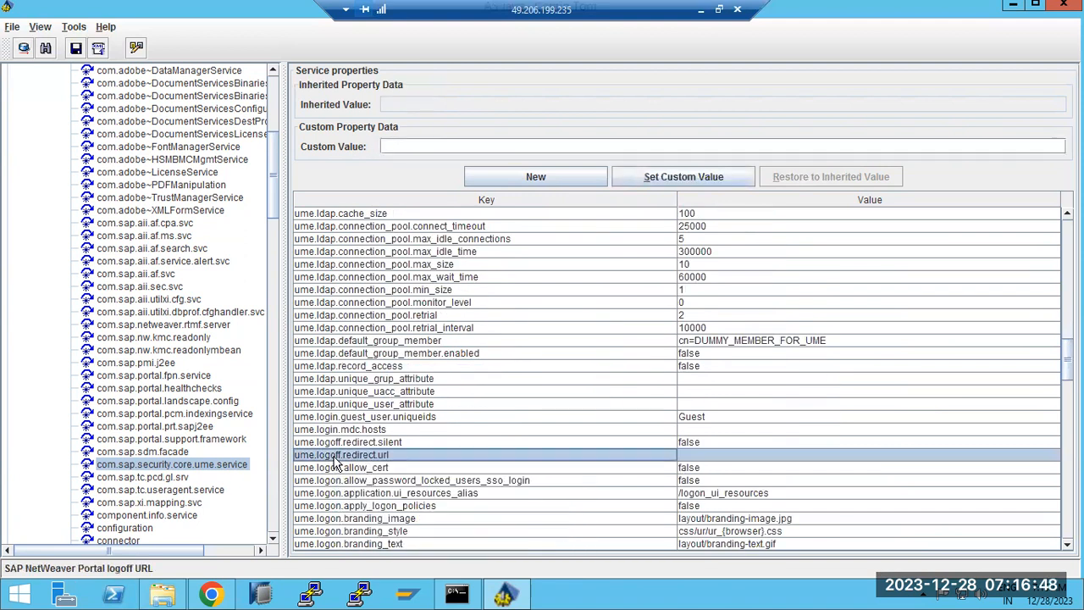
click(370, 484)
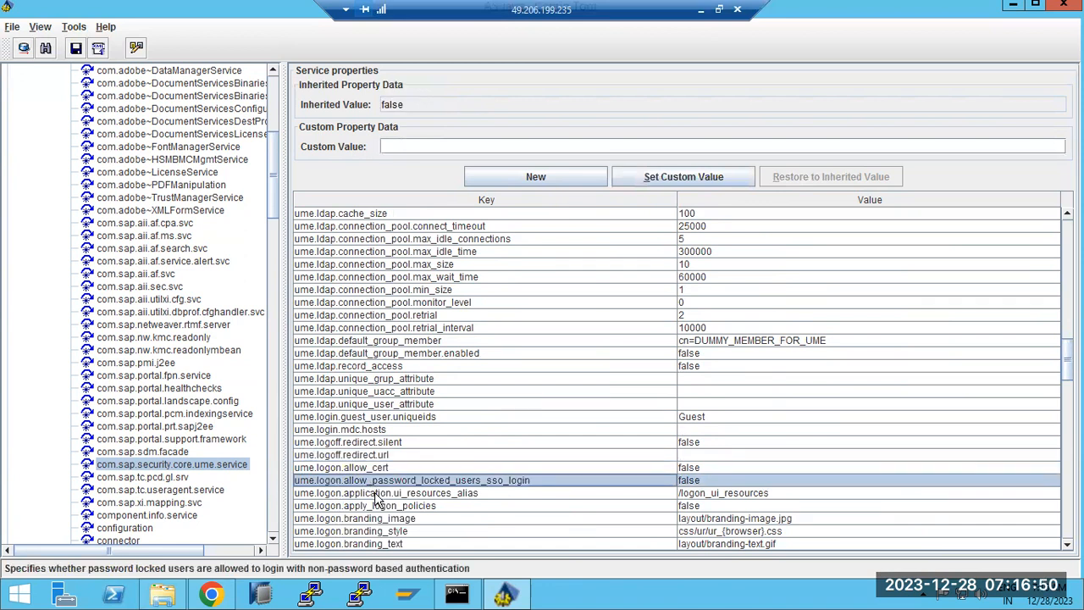
scroll(381, 504, down, 1)
scroll(383, 506, down, 3)
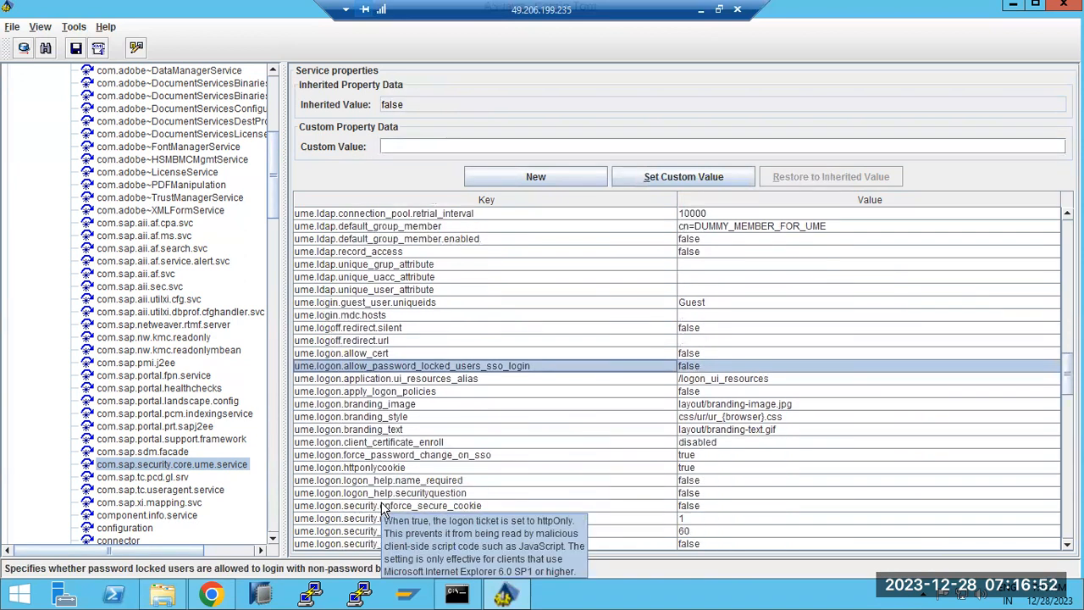
scroll(381, 508, down, 3)
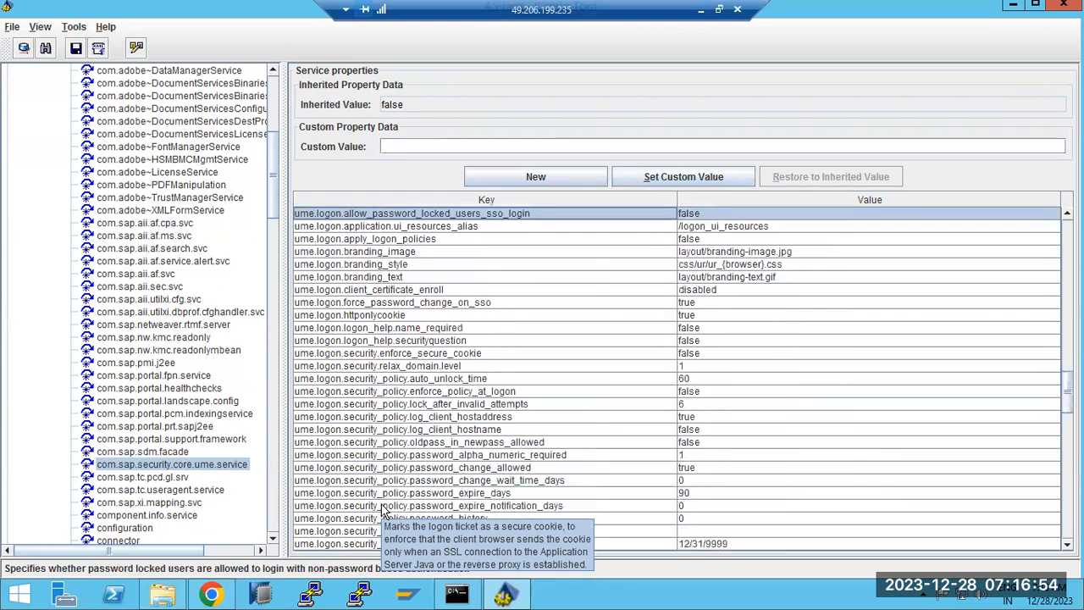
scroll(381, 509, down, 2)
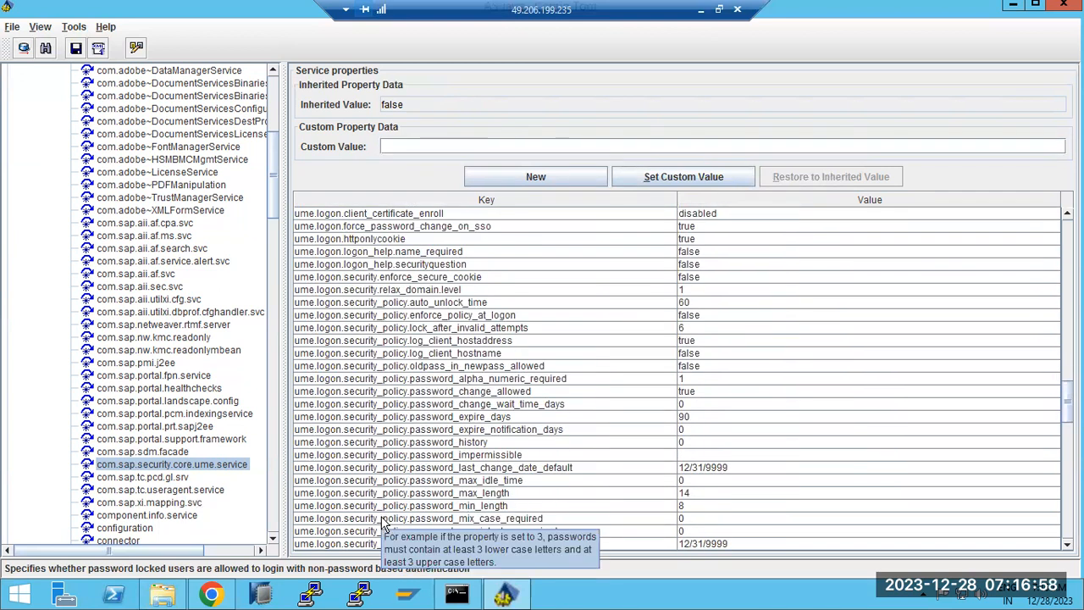
scroll(381, 534, down, 2)
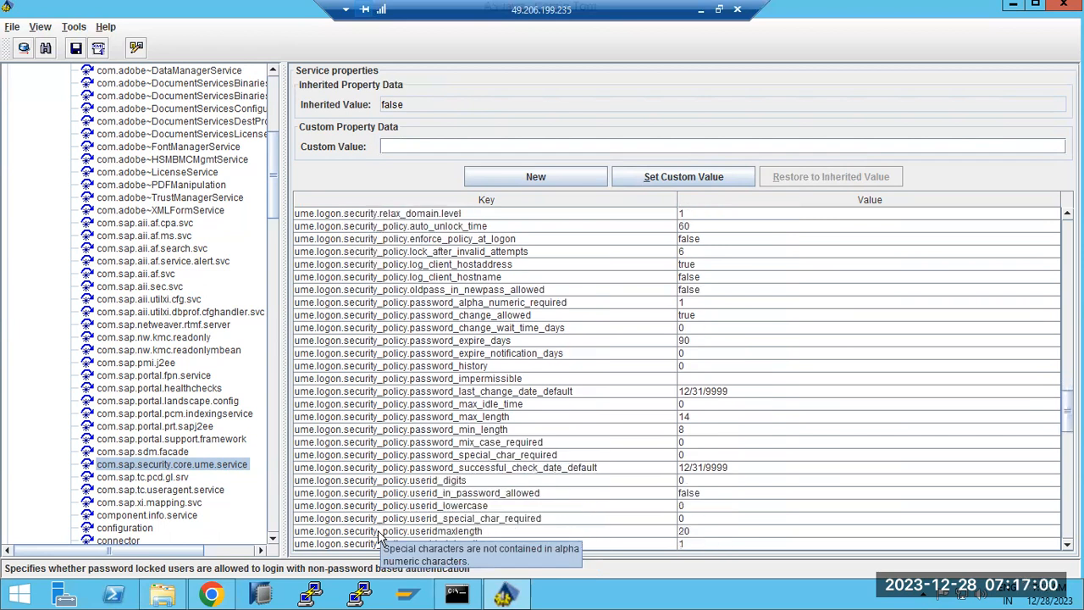
scroll(380, 537, down, 1)
scroll(380, 536, down, 1)
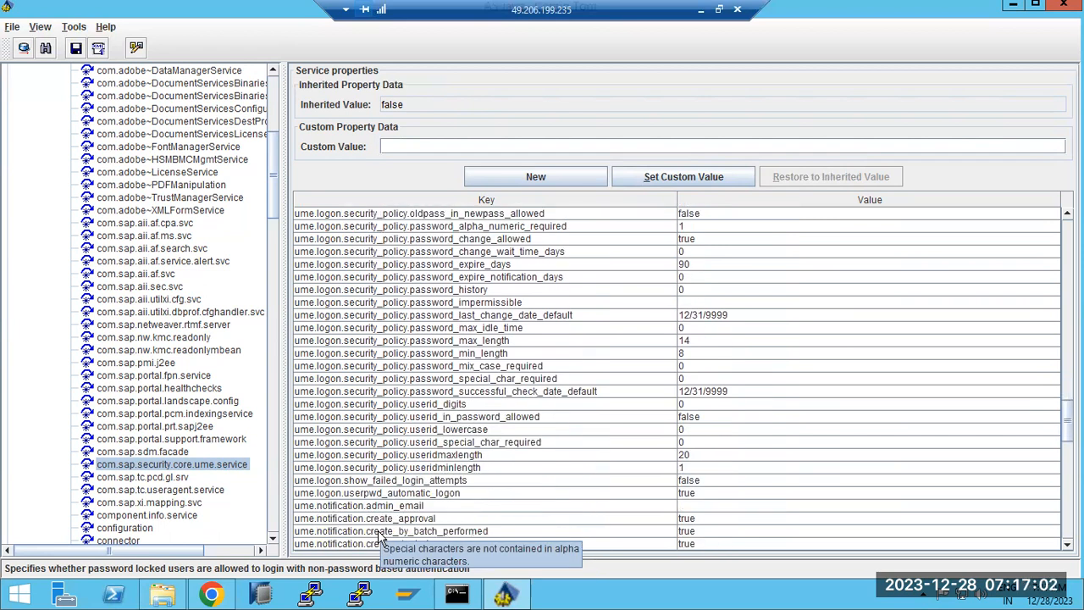
scroll(380, 536, down, 1)
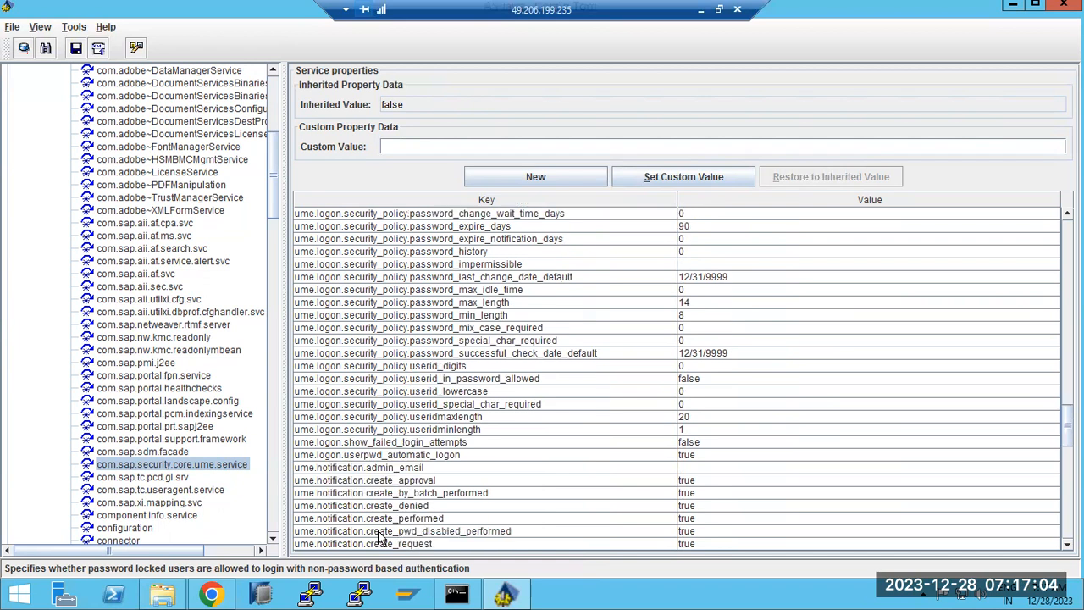
click(363, 442)
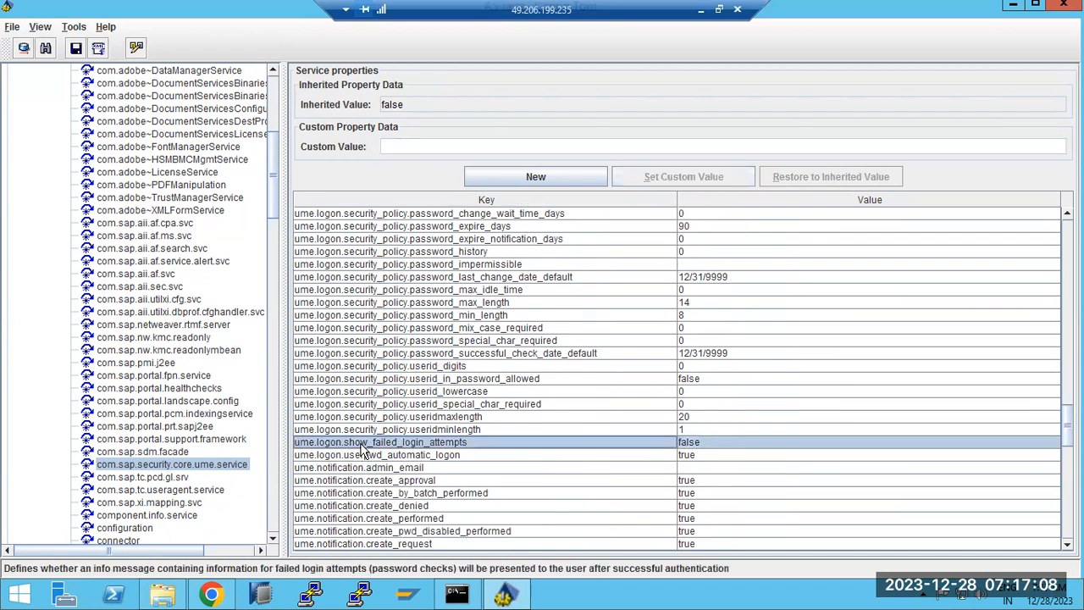
scroll(360, 461, down, 1)
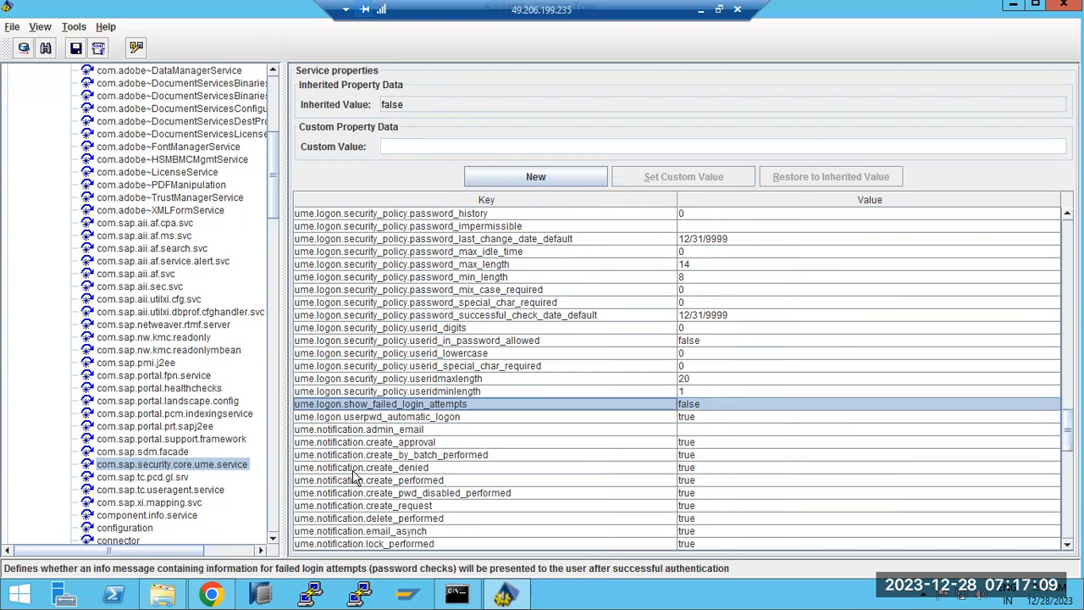
click(341, 432)
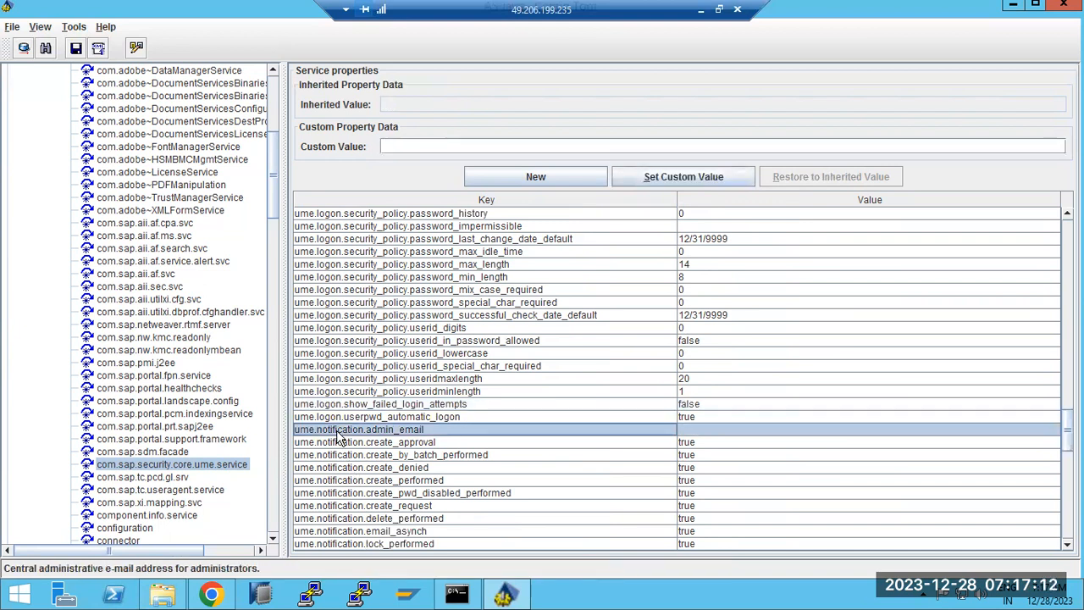
scroll(338, 437, down, 2)
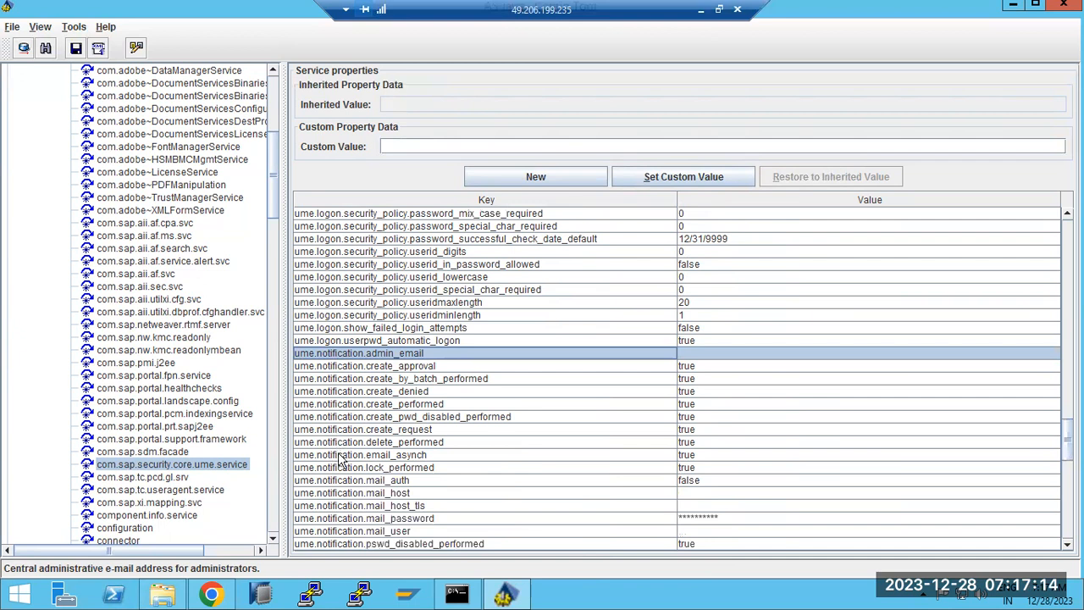
scroll(347, 484, down, 1)
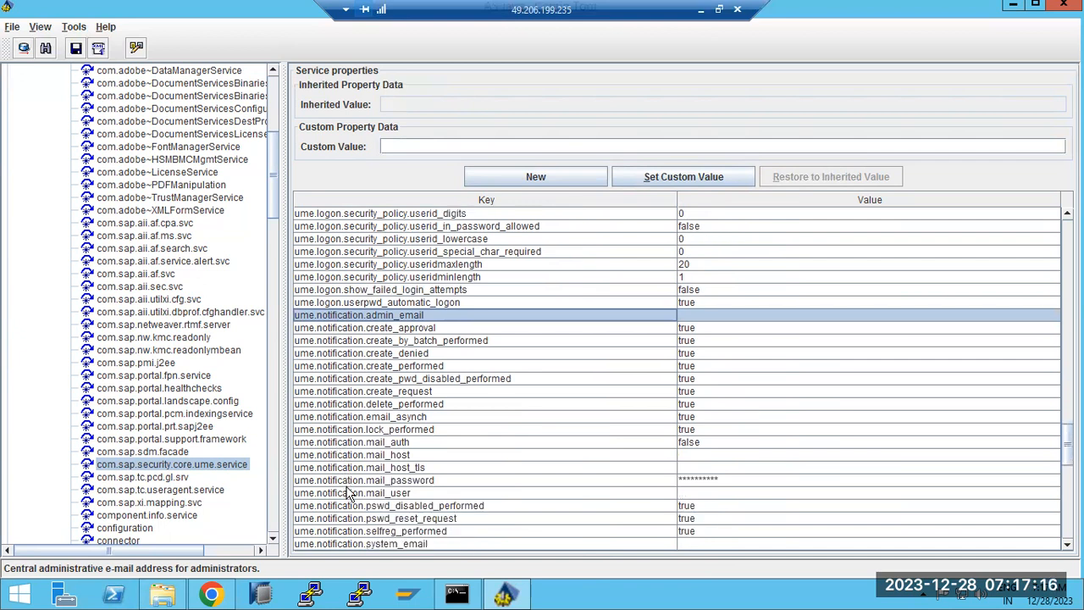
scroll(337, 488, down, 4)
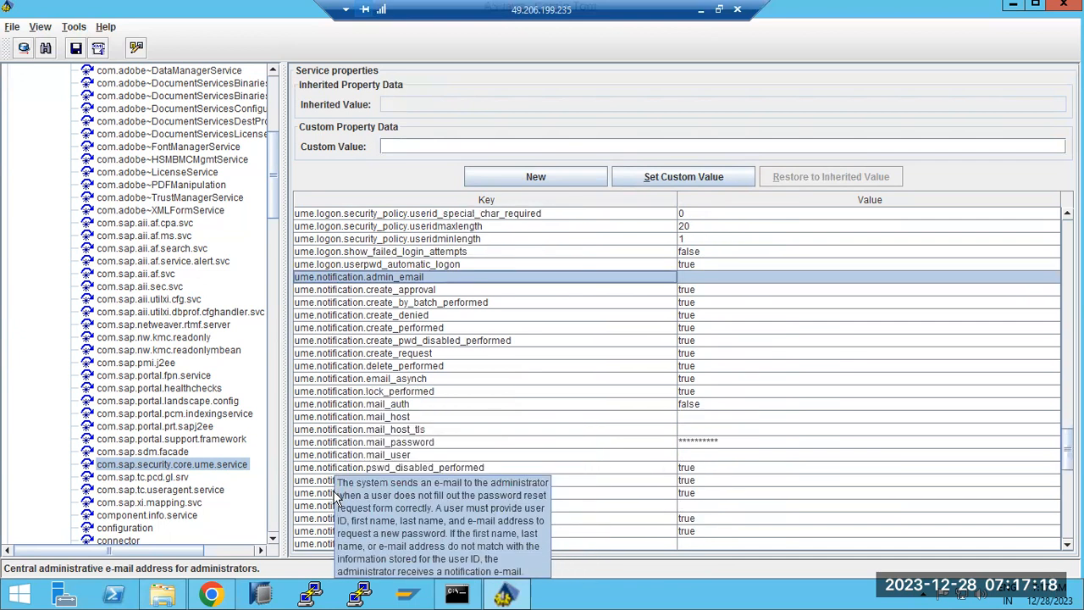
scroll(335, 501, down, 2)
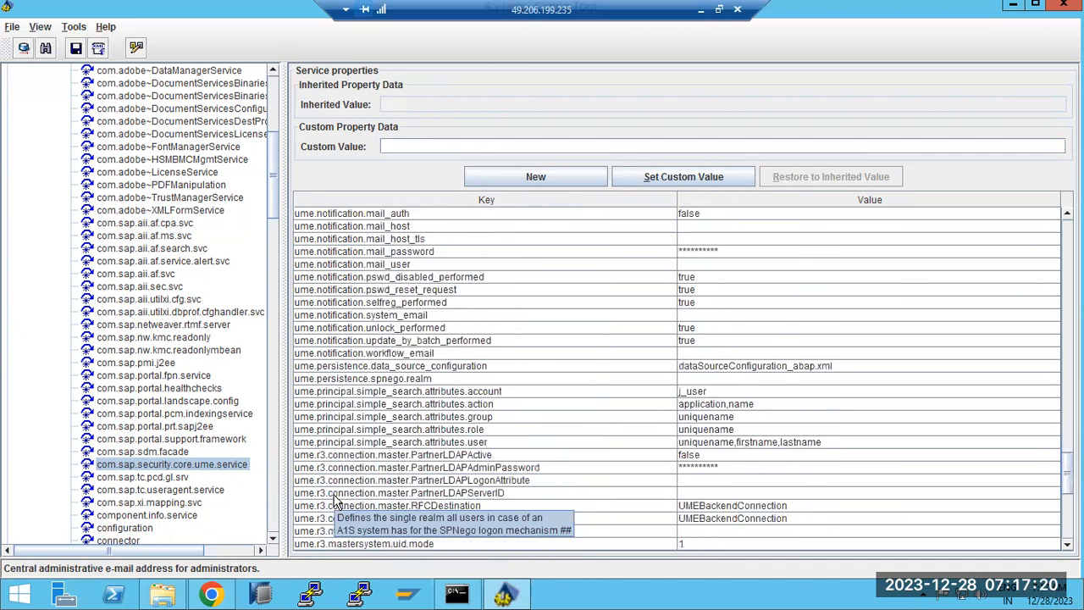
scroll(334, 501, down, 2)
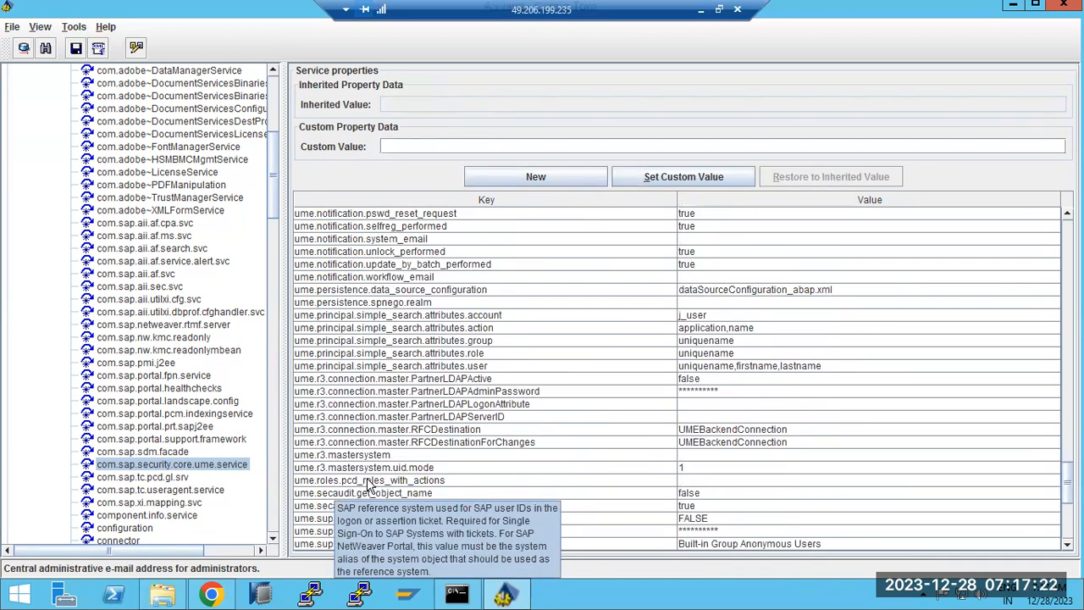
scroll(364, 478, down, 2)
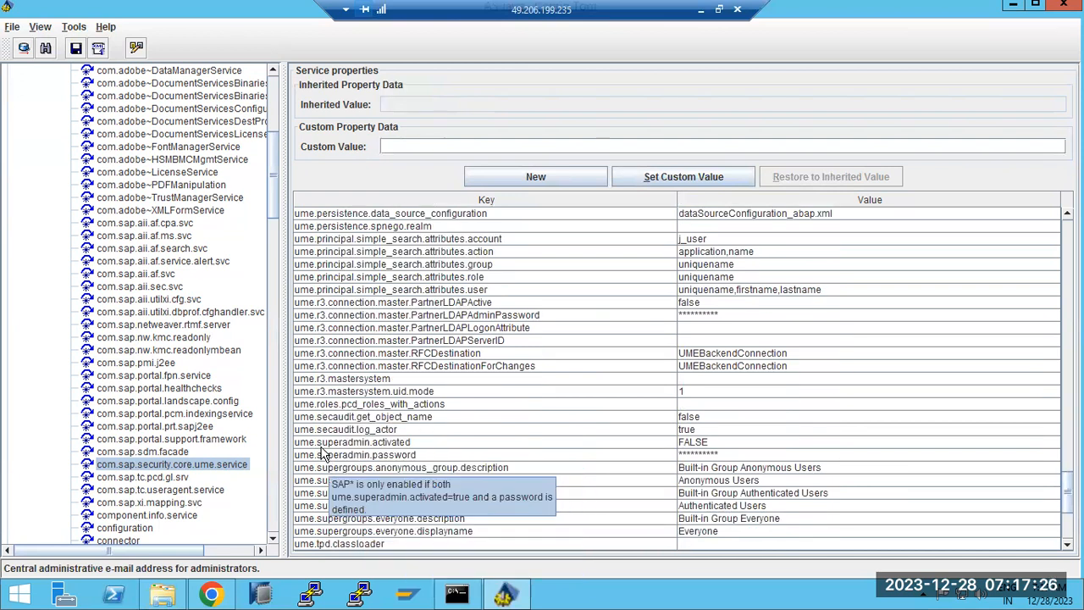
click(322, 444)
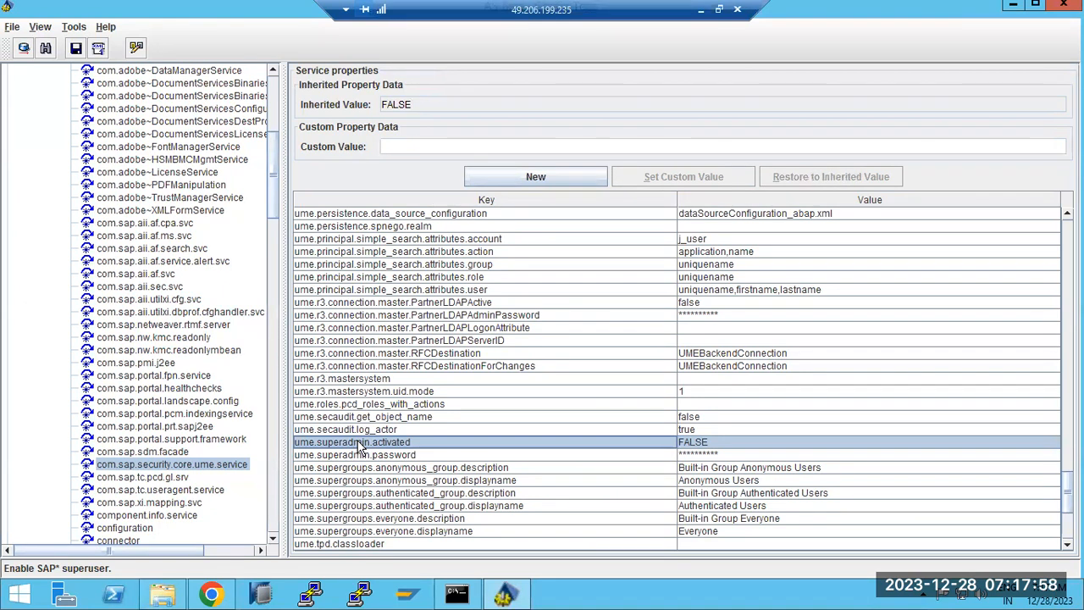
click(701, 445)
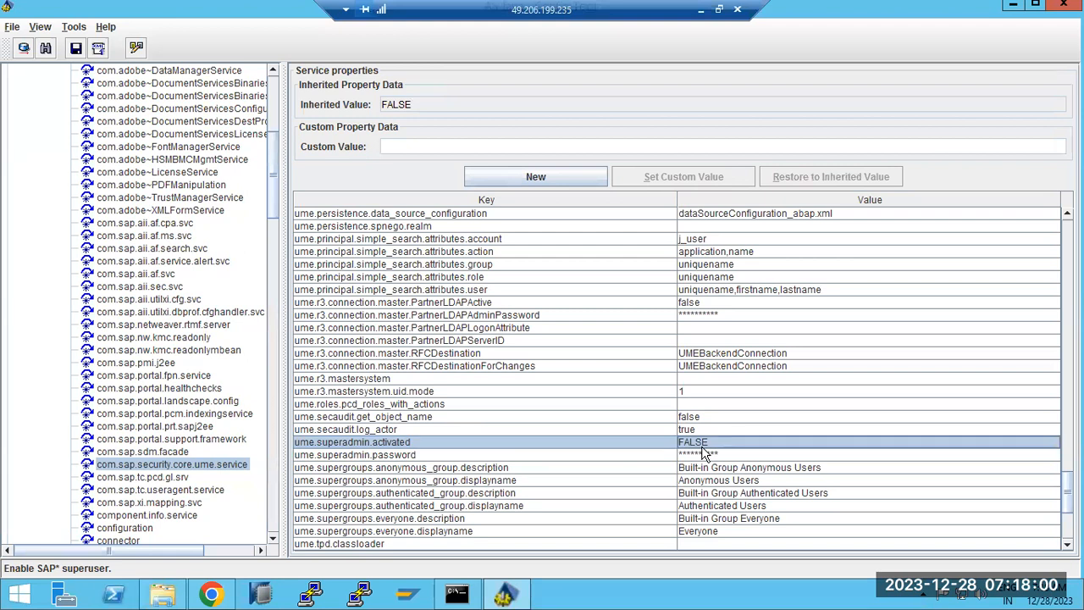
click(701, 455)
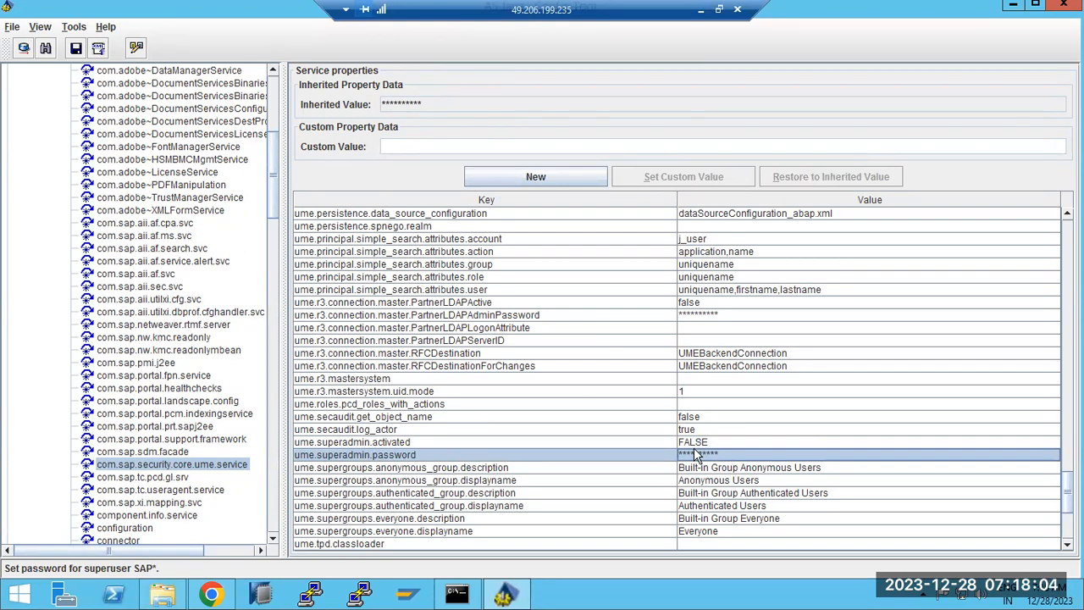
click(328, 446)
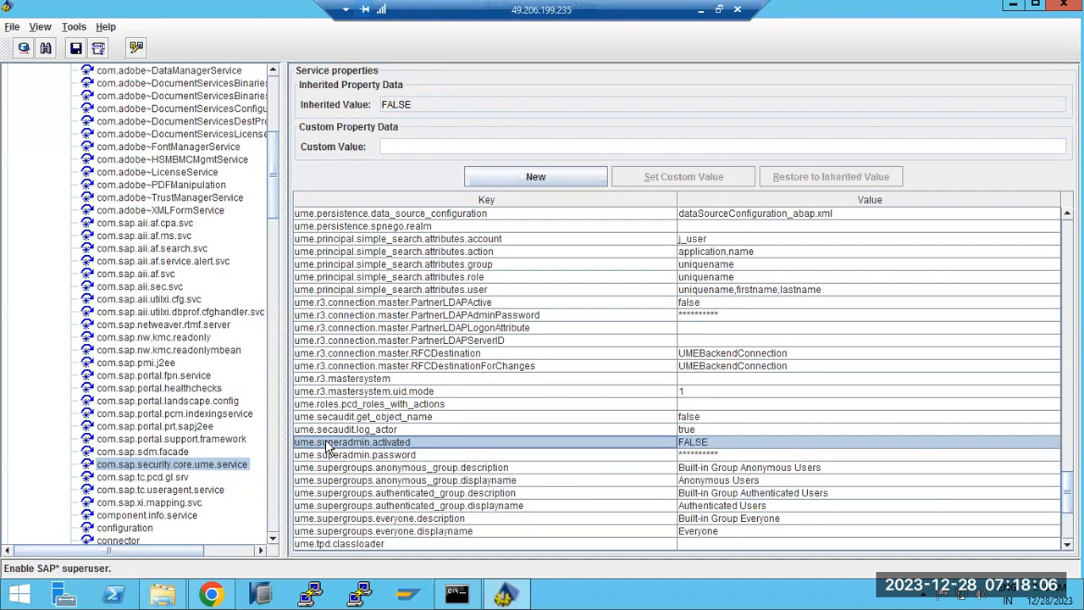
click(331, 455)
click(337, 446)
click(342, 456)
click(343, 445)
click(705, 456)
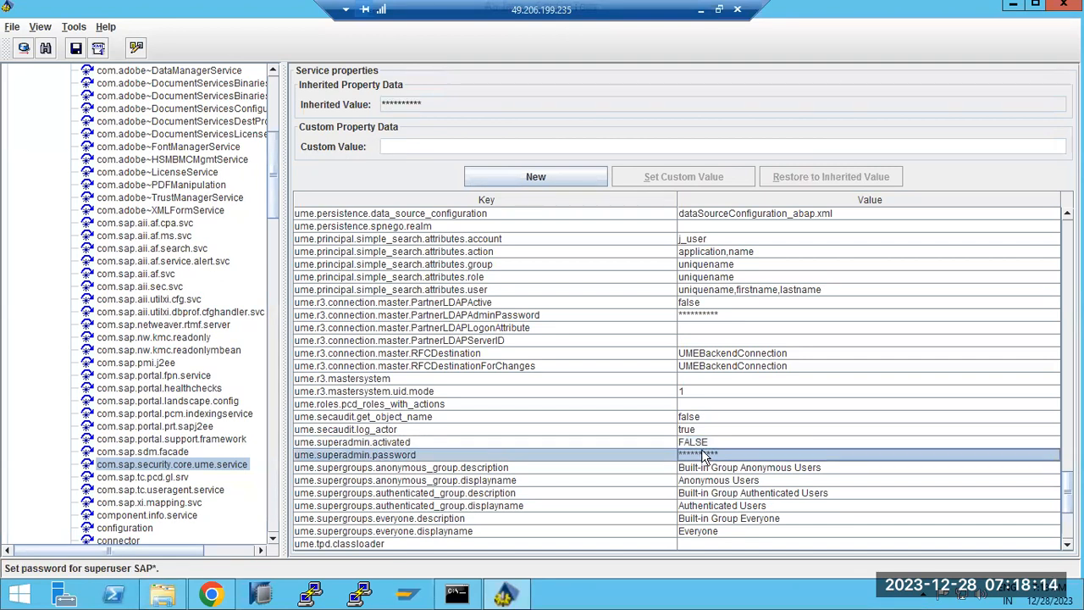
click(700, 445)
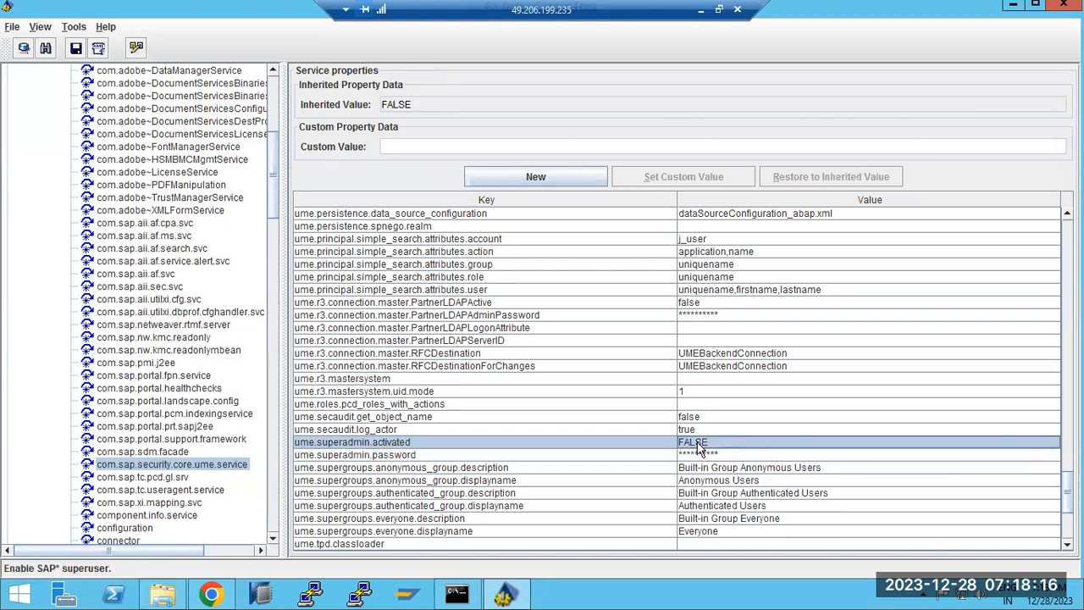
scroll(695, 456, down, 5)
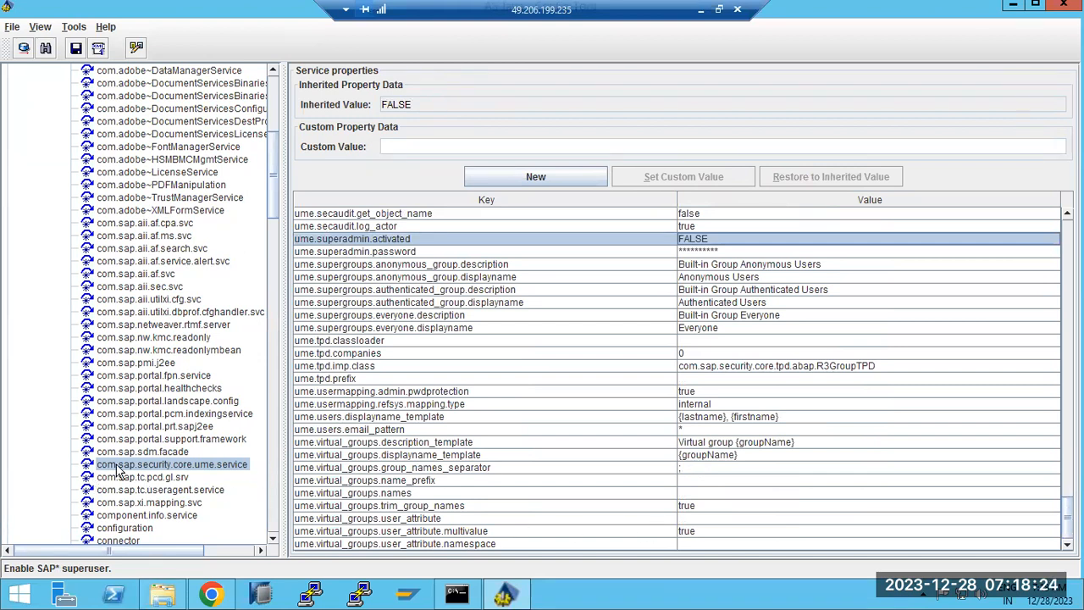
scroll(119, 471, down, 6)
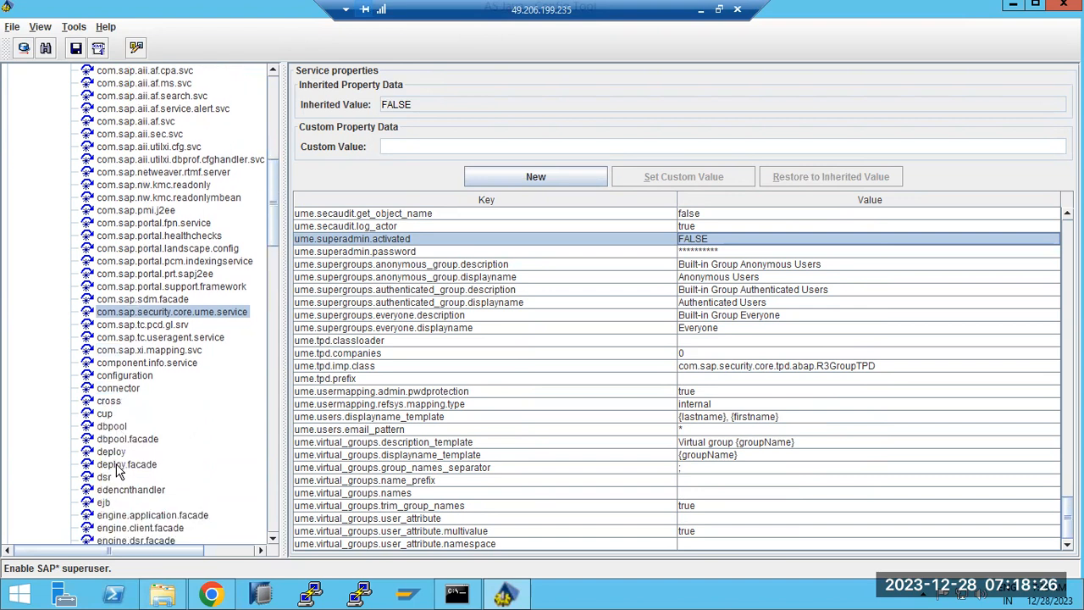
scroll(119, 471, up, 6)
scroll(118, 471, up, 6)
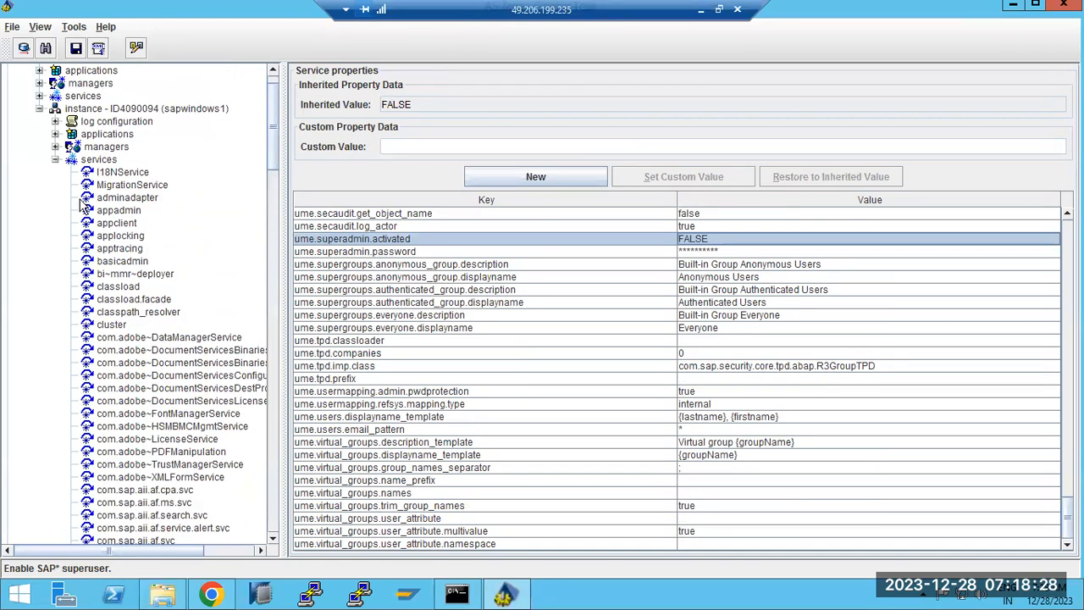
Browse the template's log configuration and managers, then open the instance's encrypted secure store with empty data.
click(54, 160)
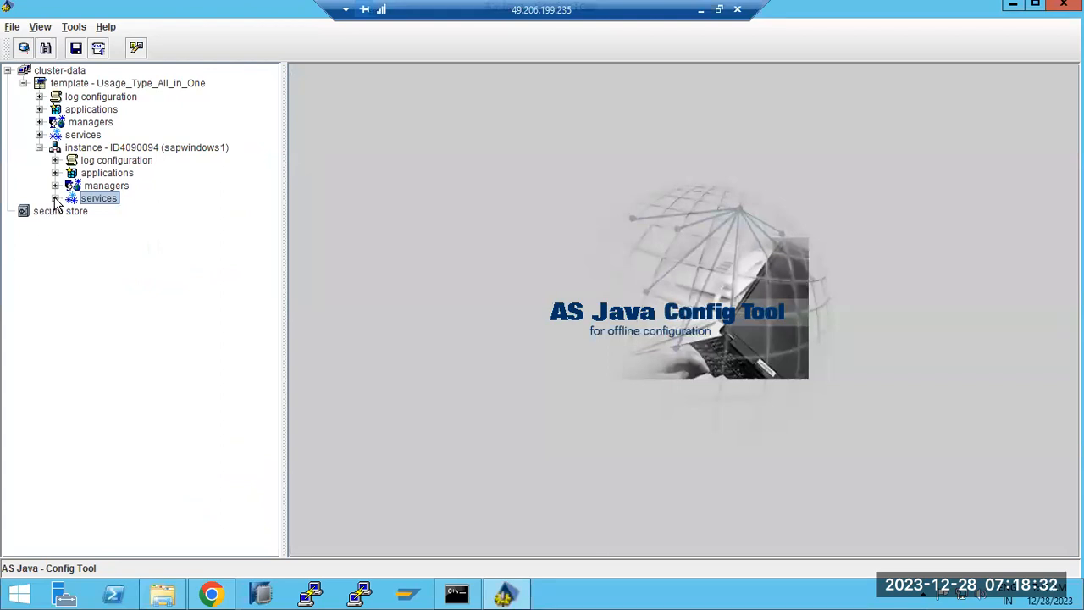
click(76, 98)
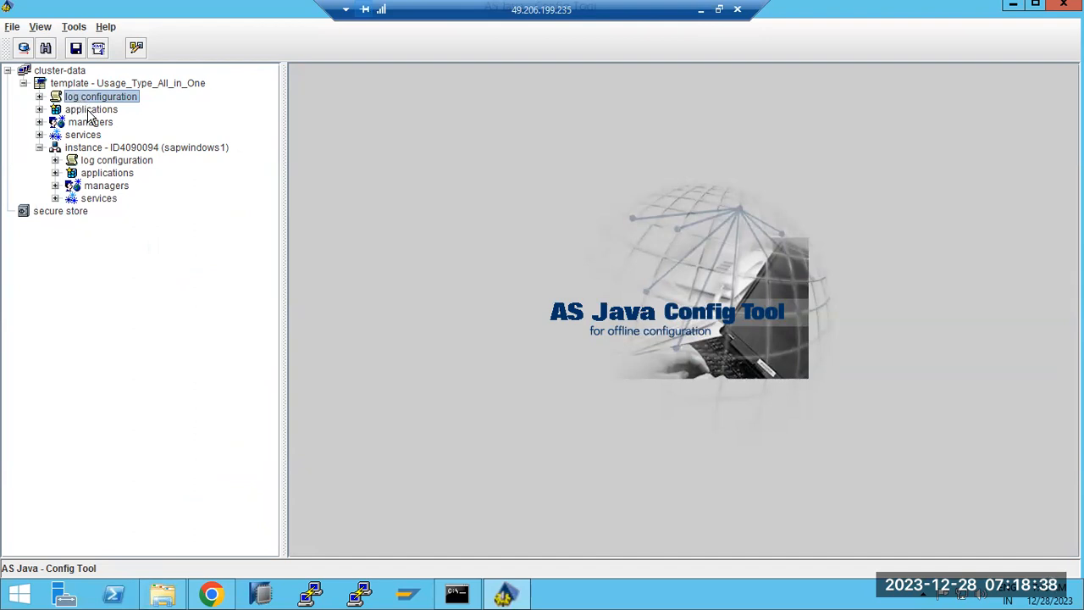
click(39, 122)
click(39, 122)
click(83, 149)
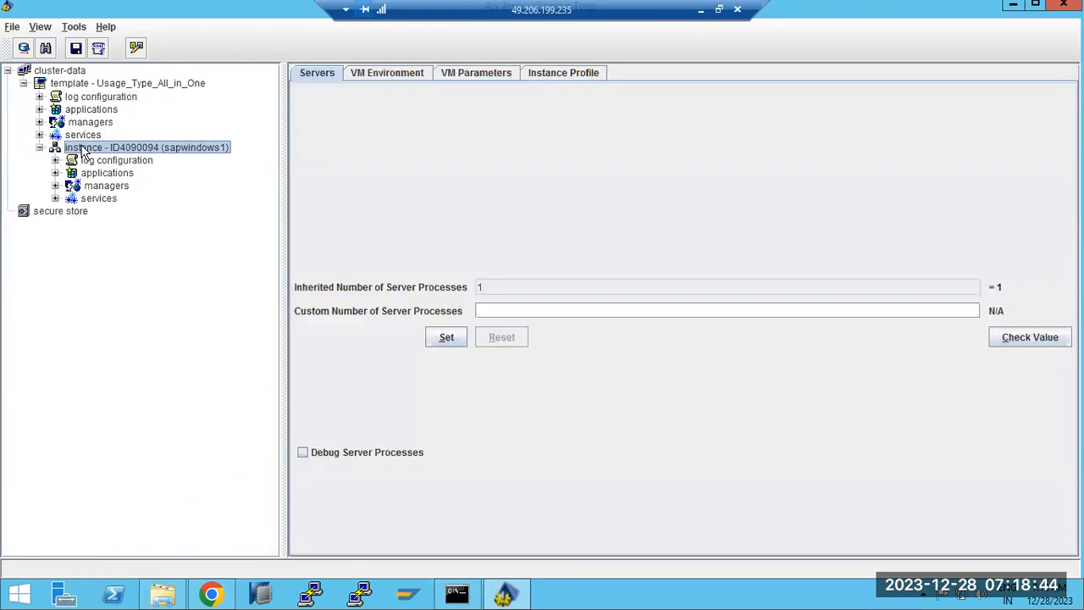
click(43, 213)
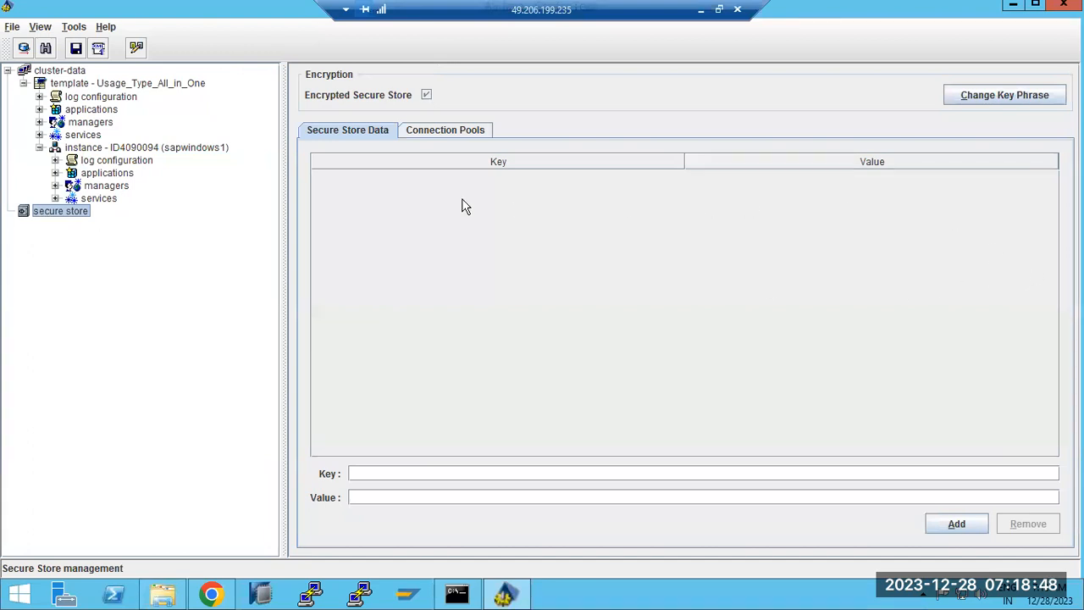
Inspect the NJD connection pool's User, ClassName and Password properties on Connection Pools.
click(434, 134)
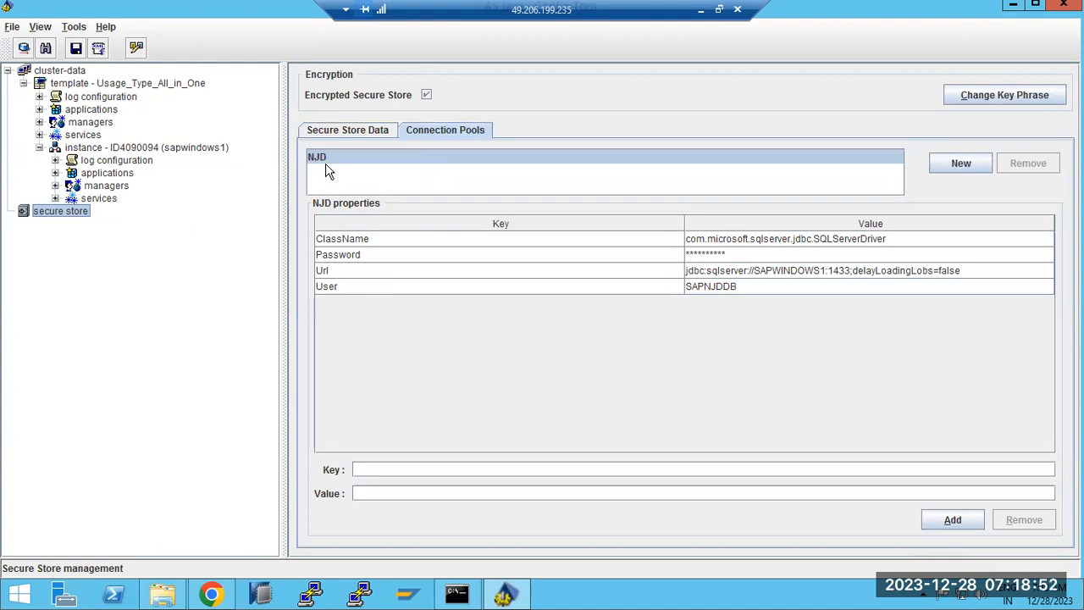
click(731, 285)
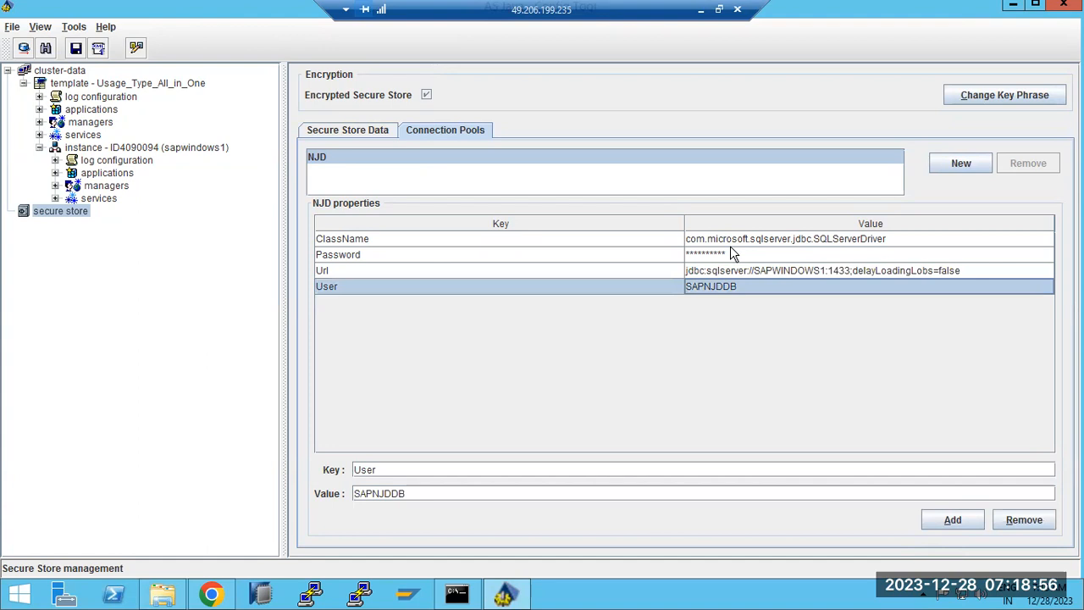
click(731, 245)
click(733, 258)
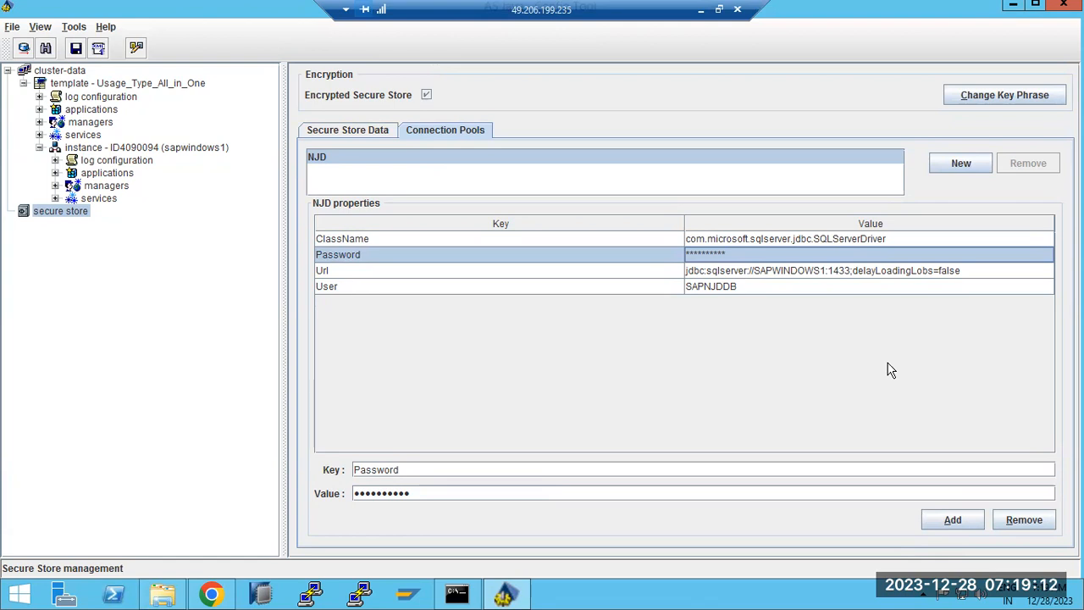
Recheck the NJD Url and ClassName properties and bring up the Change Key Phrase prompt.
click(458, 133)
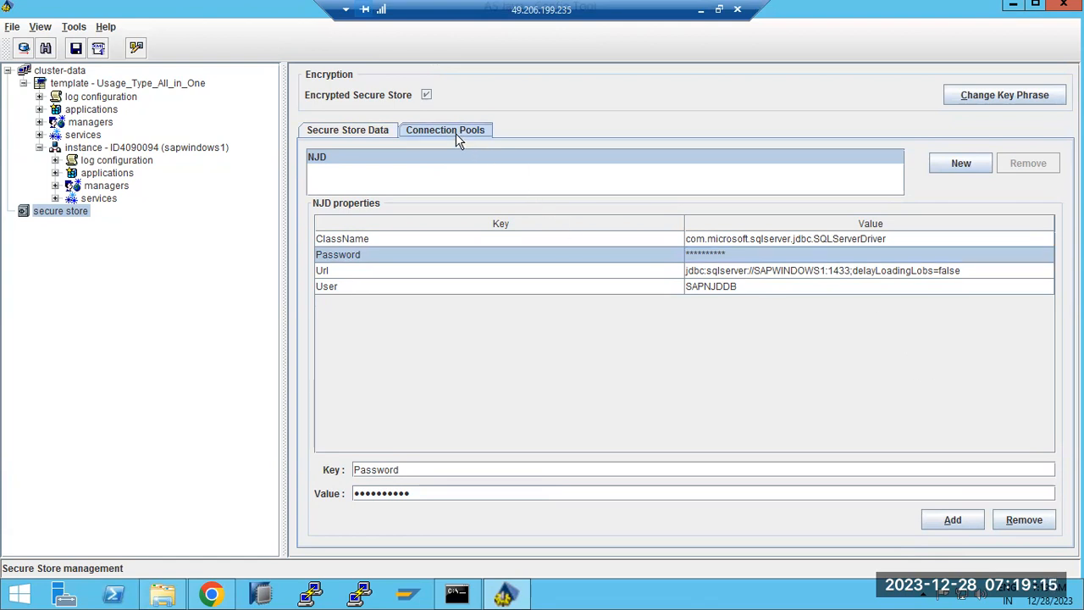
click(823, 276)
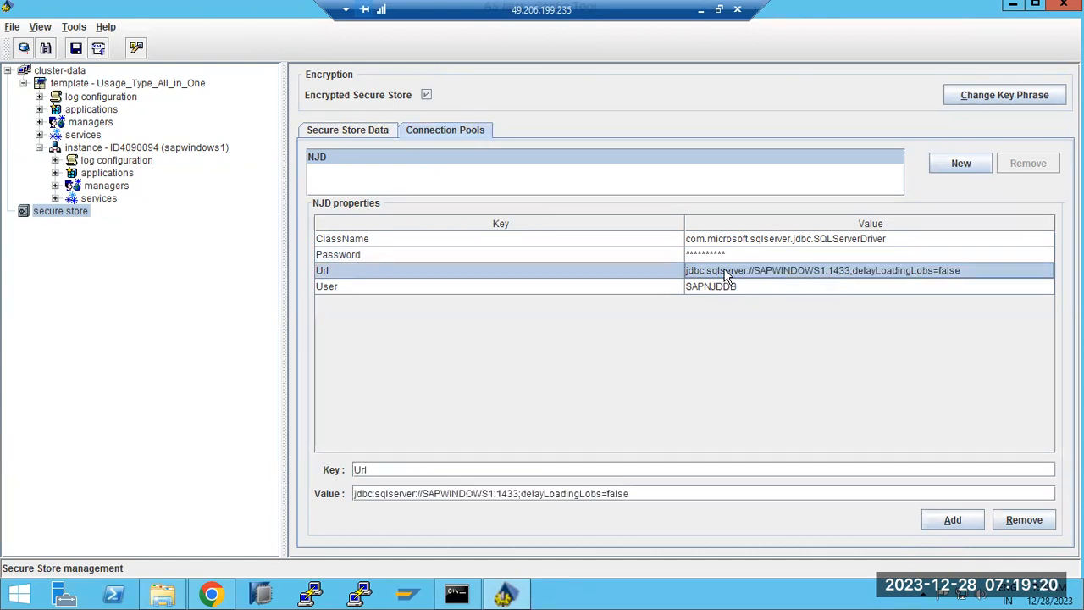
click(716, 242)
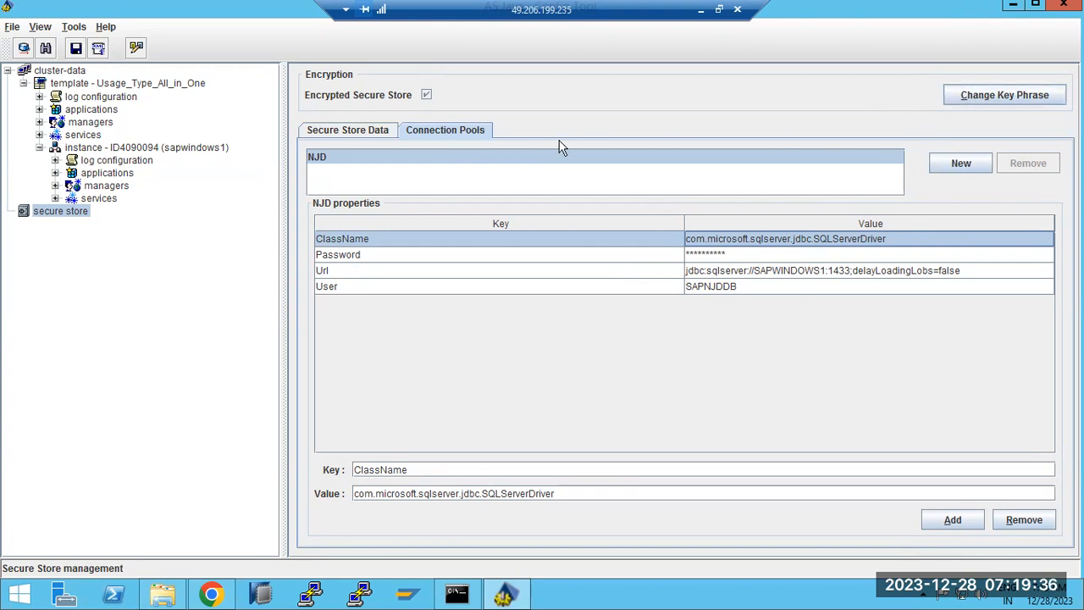
click(1012, 100)
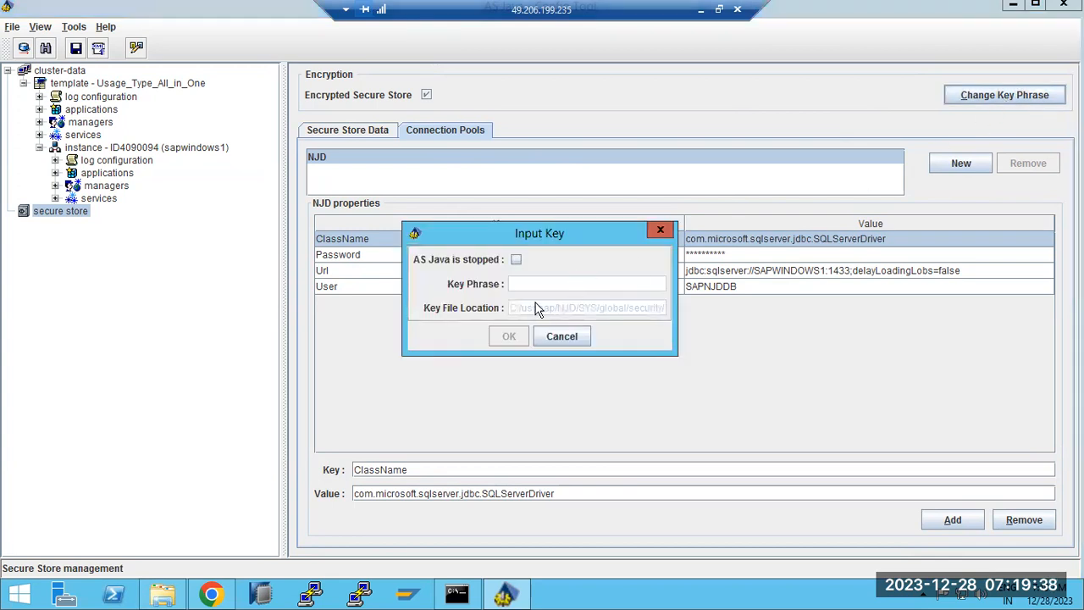
Cancel the Input Key prompt and review the NJD Password, Url and User properties.
click(568, 342)
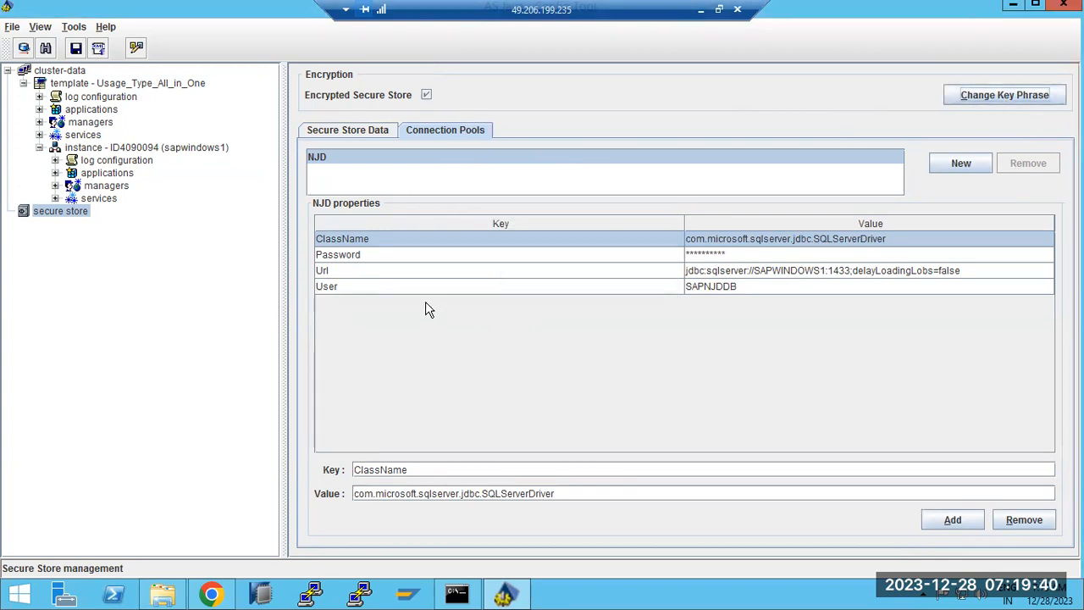
click(421, 254)
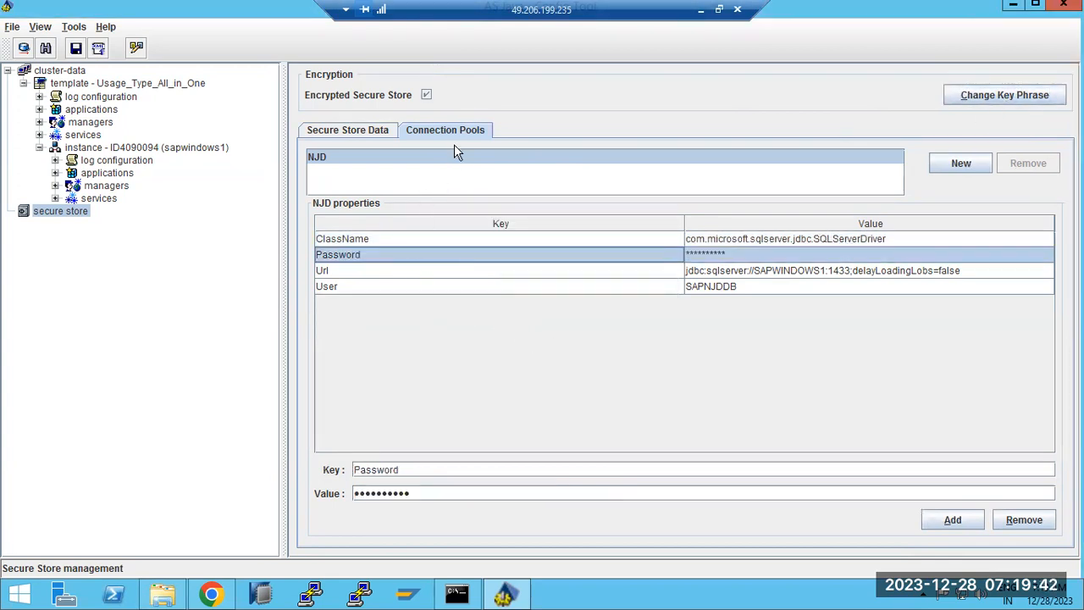
click(753, 270)
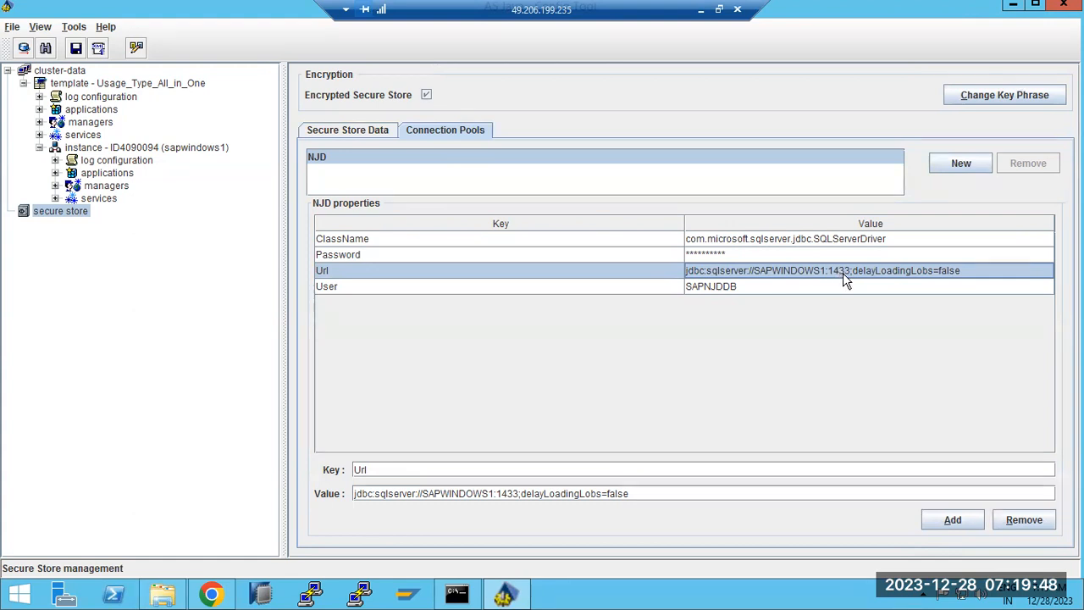
click(417, 286)
Recheck Url, Password and User, then return to the Secure Store Data table.
click(420, 270)
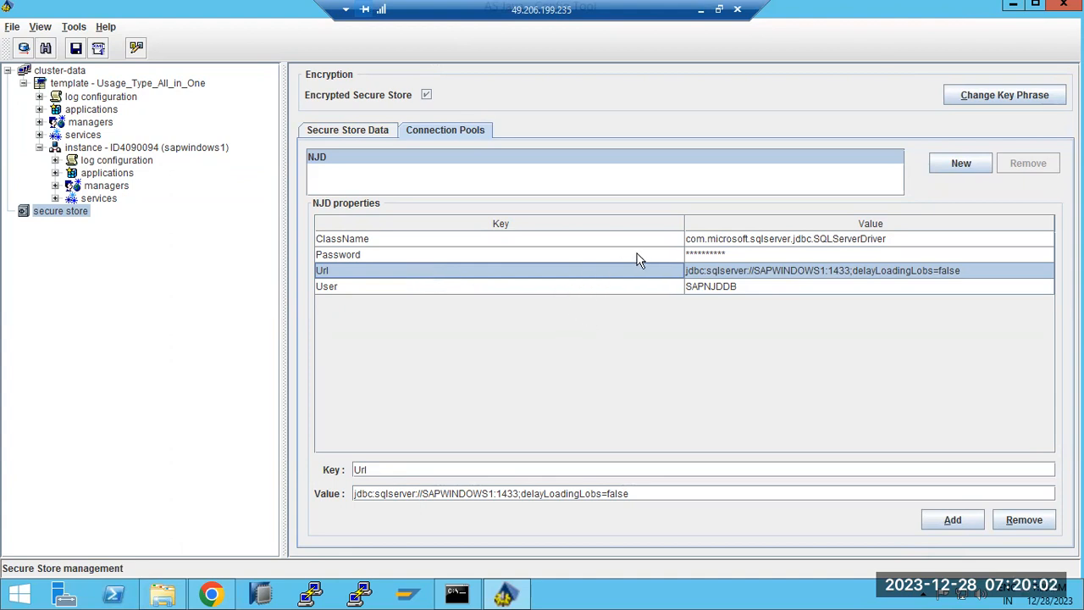
click(708, 253)
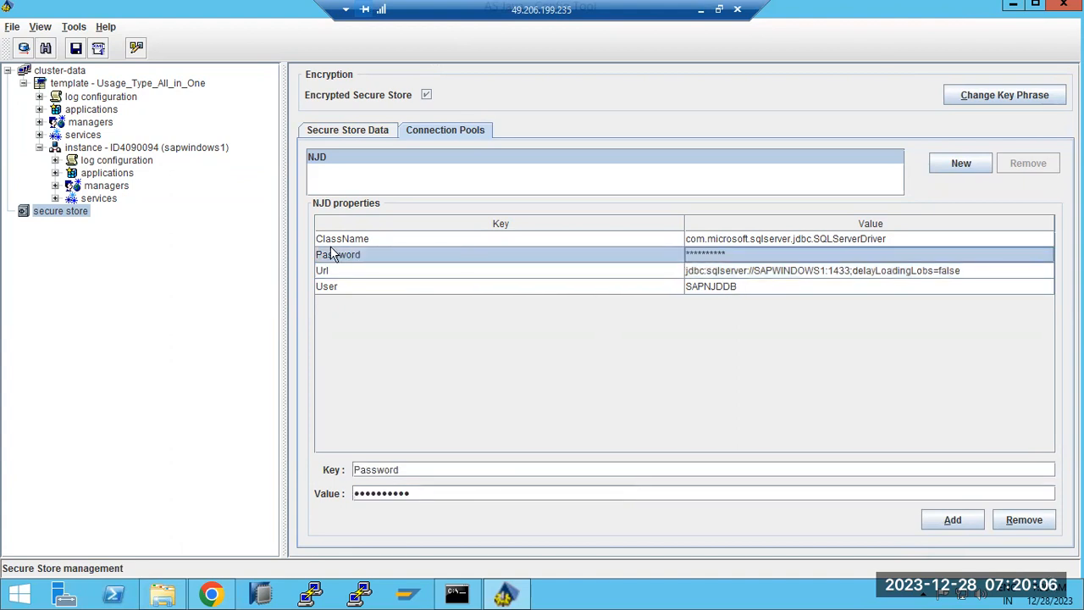
click(689, 288)
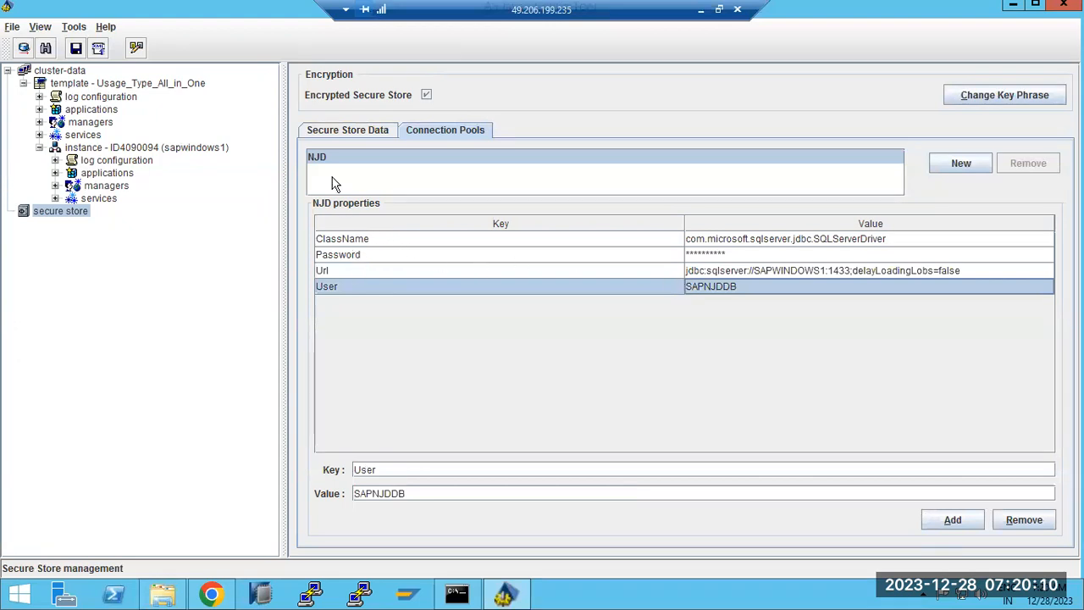
click(324, 132)
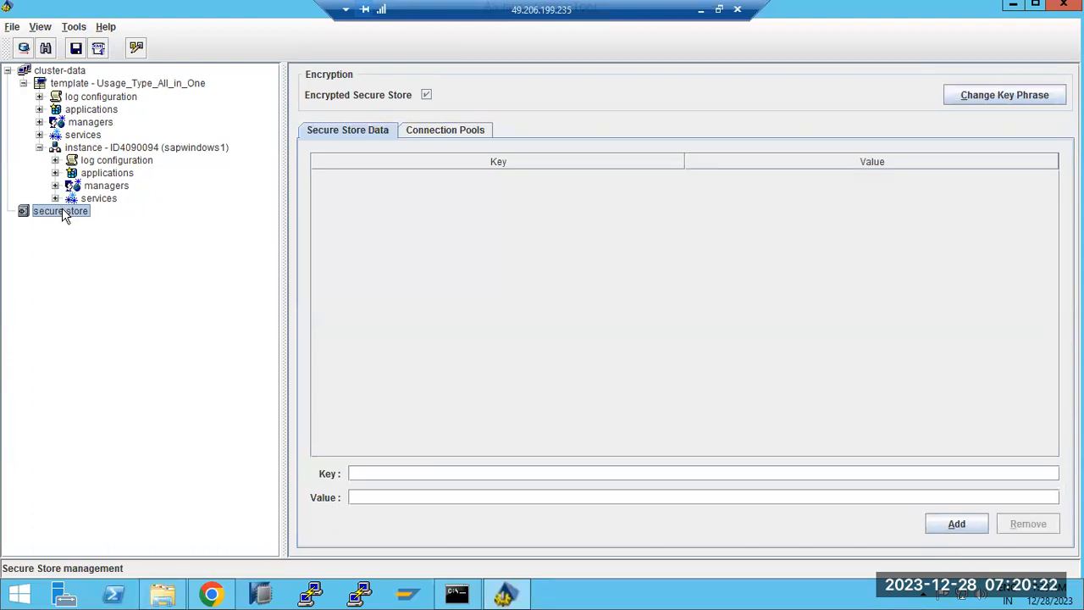
Back up the custom configuration to ServerCfgExport.zip and close the export log.
click(12, 27)
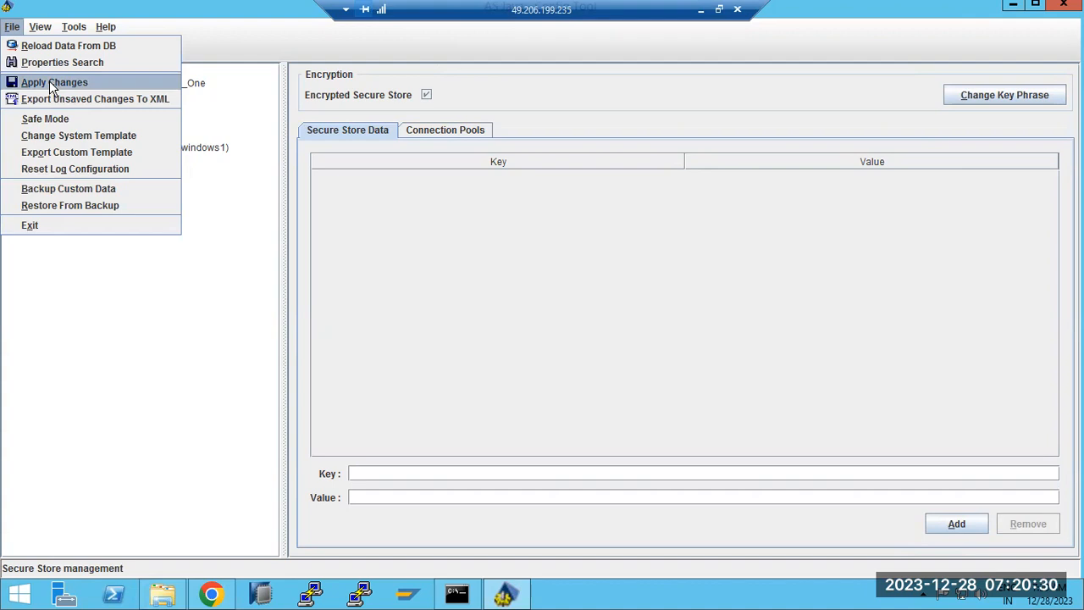
click(46, 191)
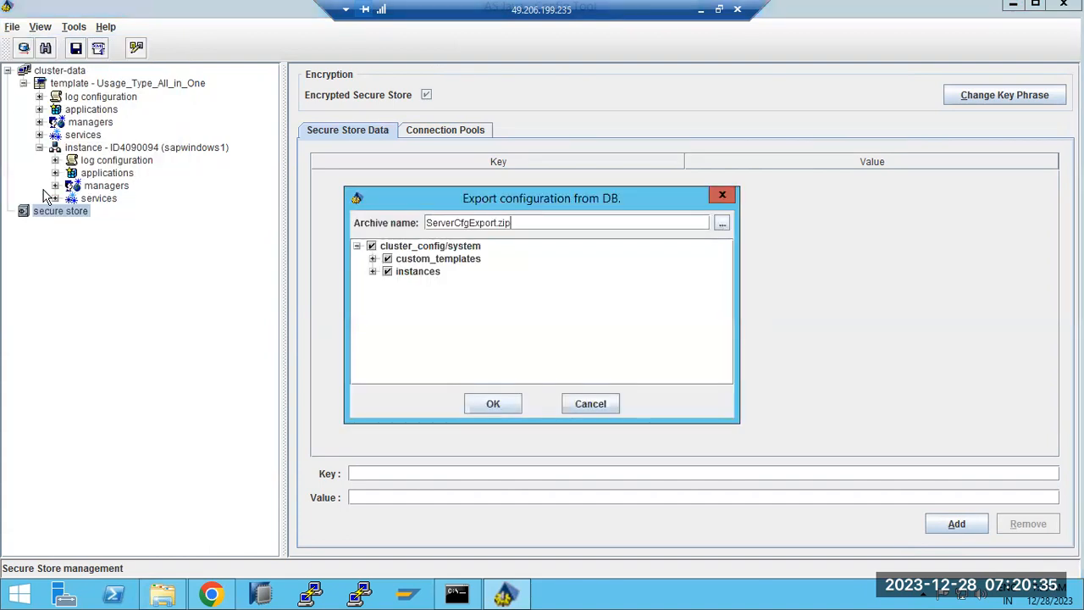
click(500, 399)
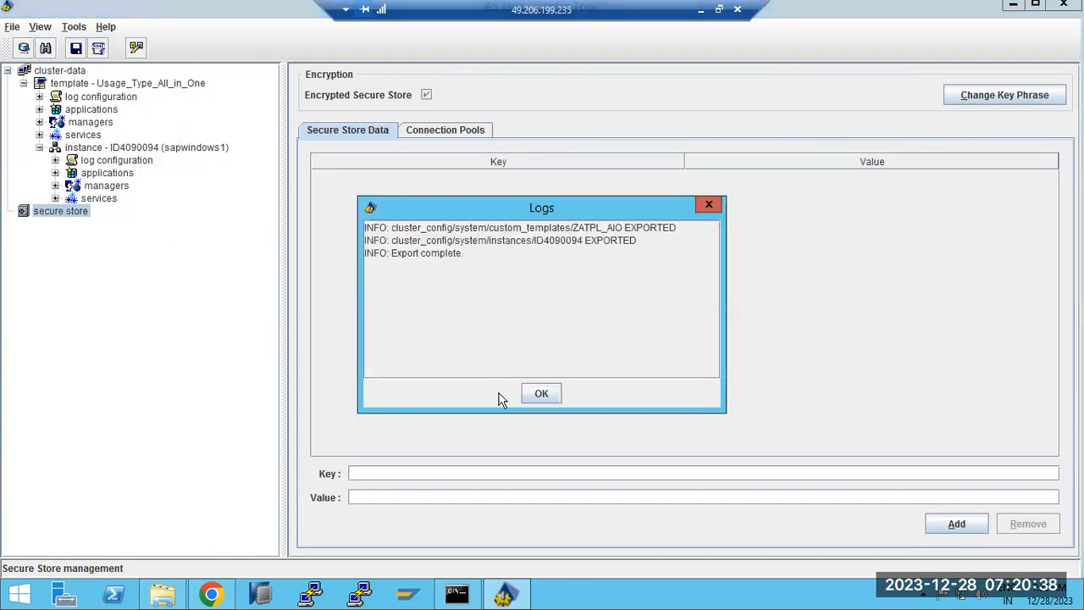
drag(521, 229, 574, 343)
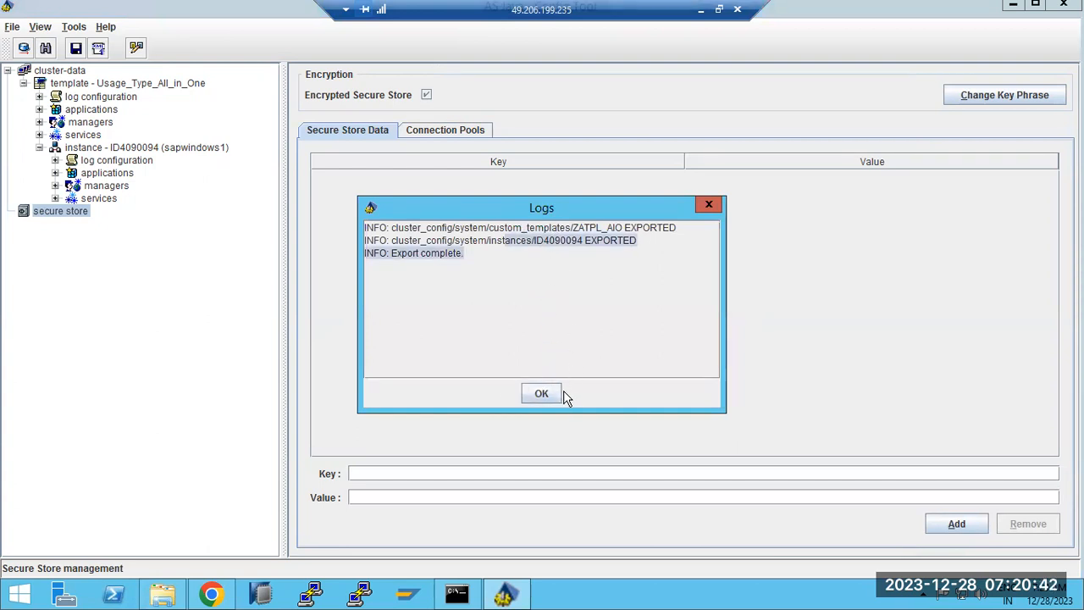
click(555, 394)
Start Restore From Backup, cancel the file choice, and dismiss the resulting log.
click(12, 27)
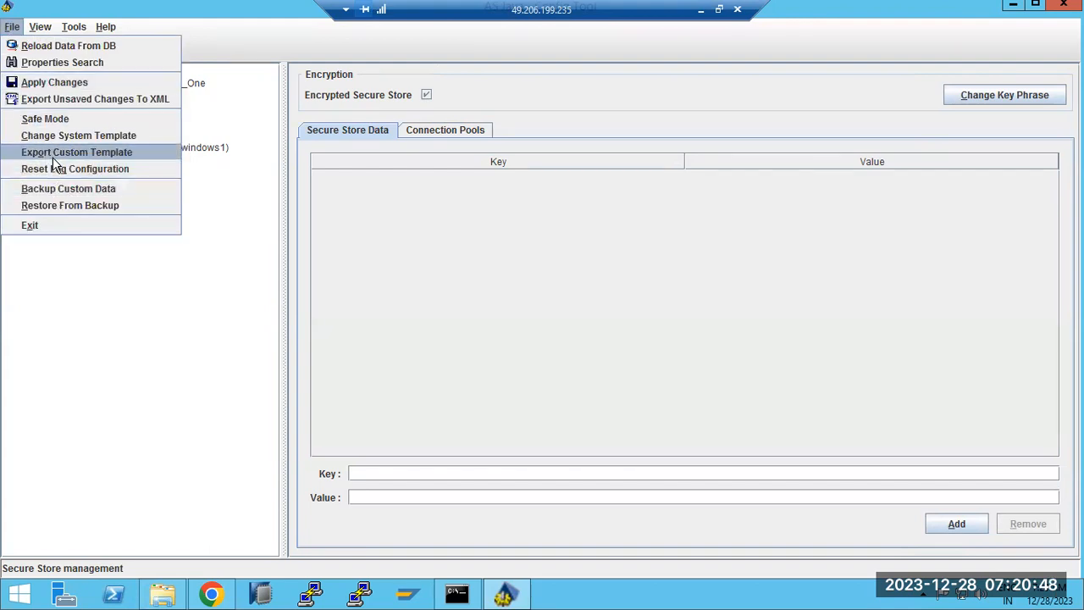
click(57, 209)
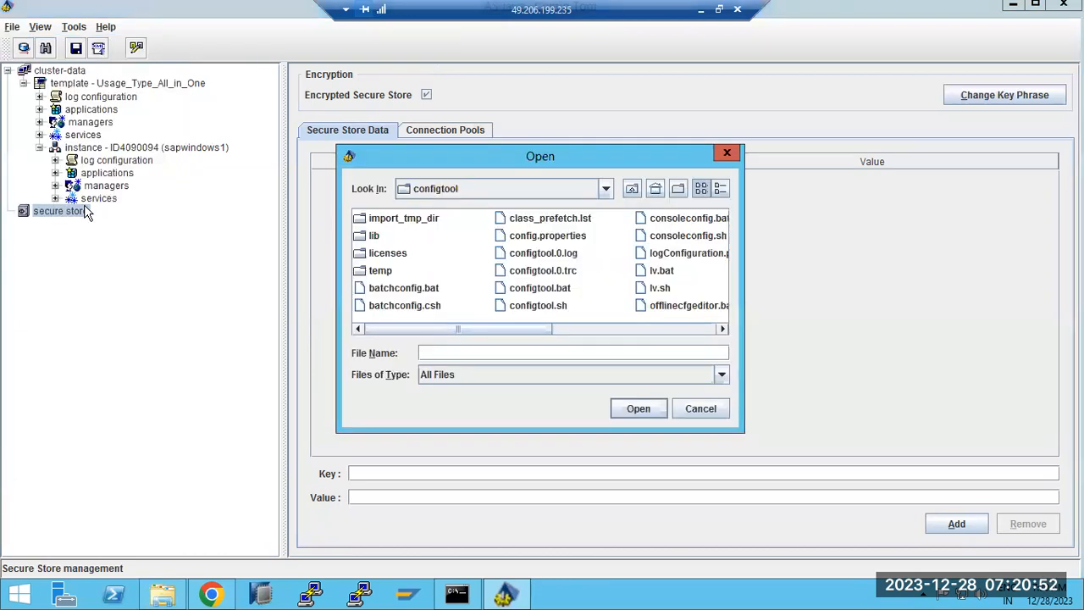
click(701, 408)
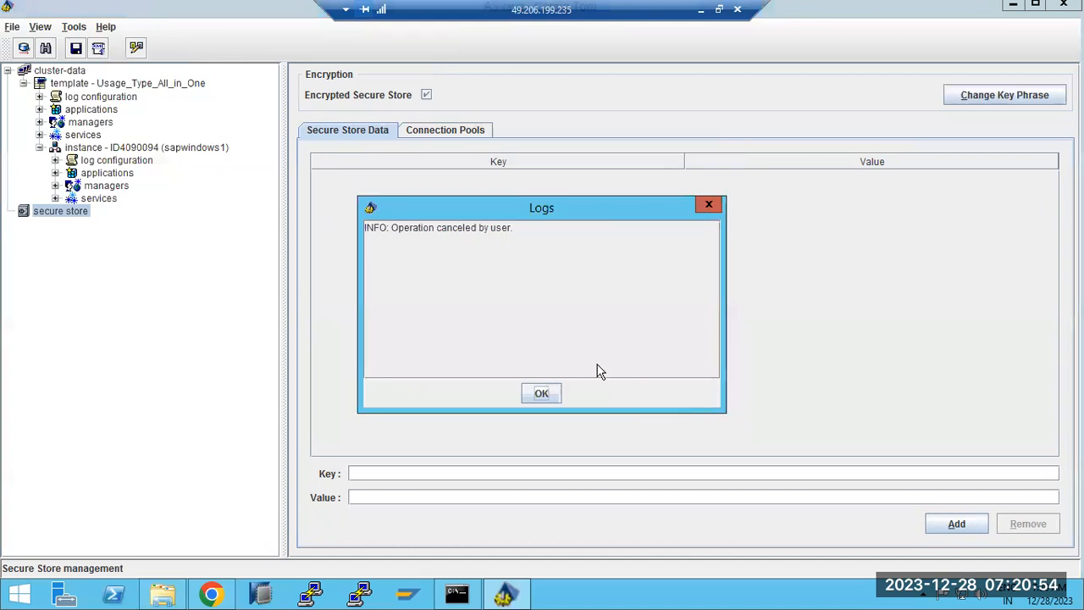
click(538, 392)
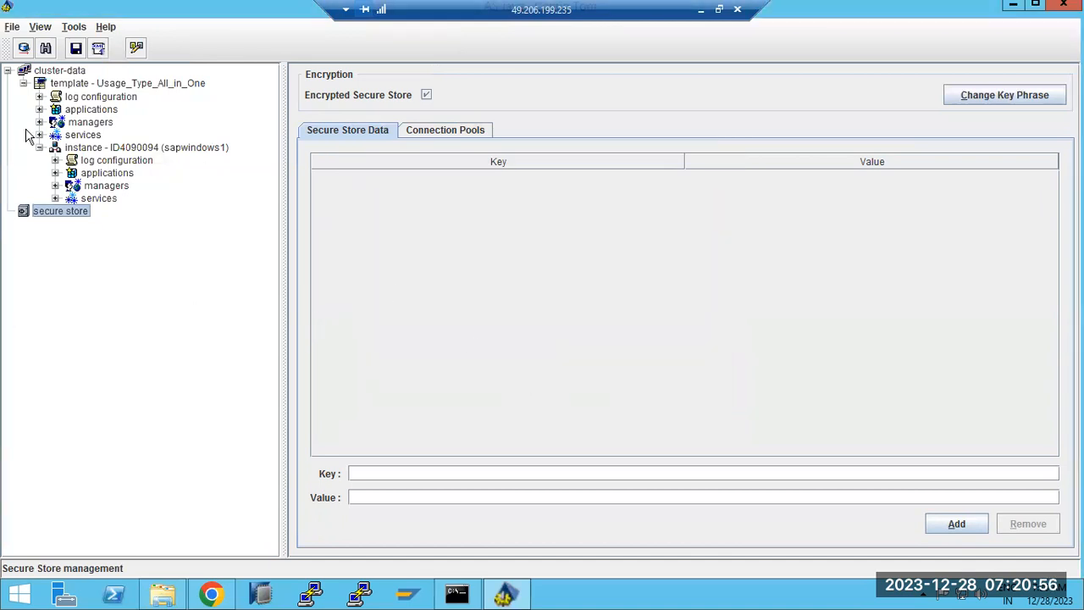
Browse the File and View menus by keyboard, ending in the Tools list with Configuration Editor.
click(13, 27)
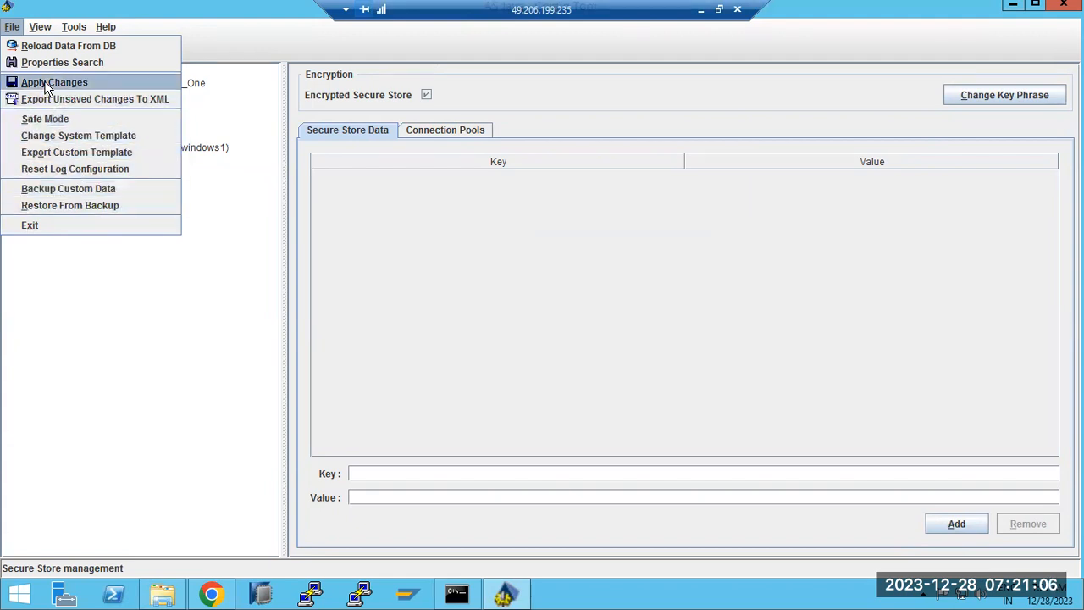
key(Up)
key(Up)
key(Right)
key(Down)
key(Up)
key(Down)
key(Right)
key(Left)
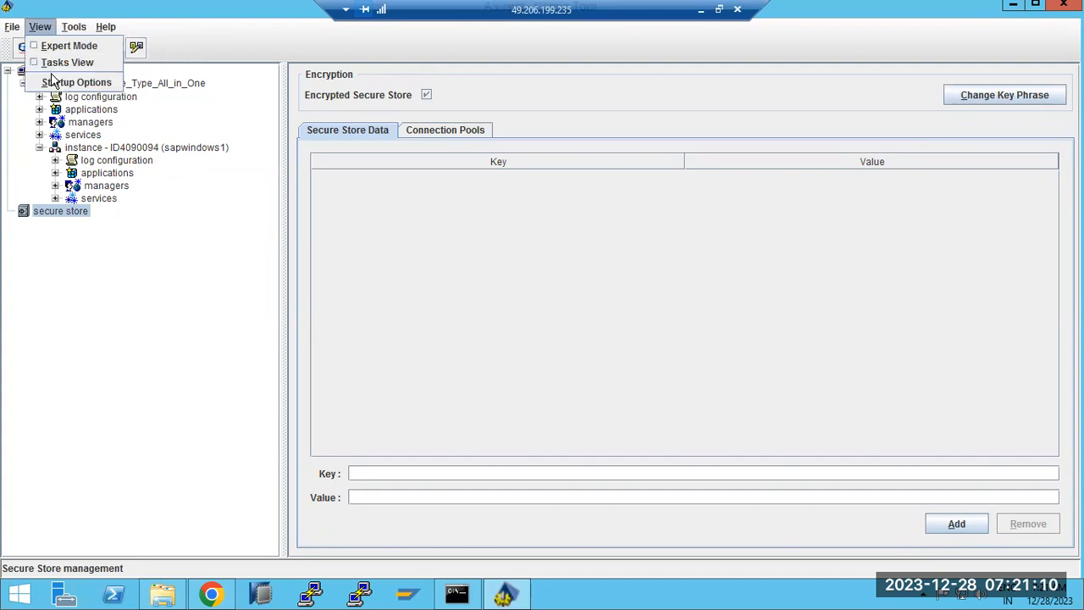
key(Down)
key(Escape)
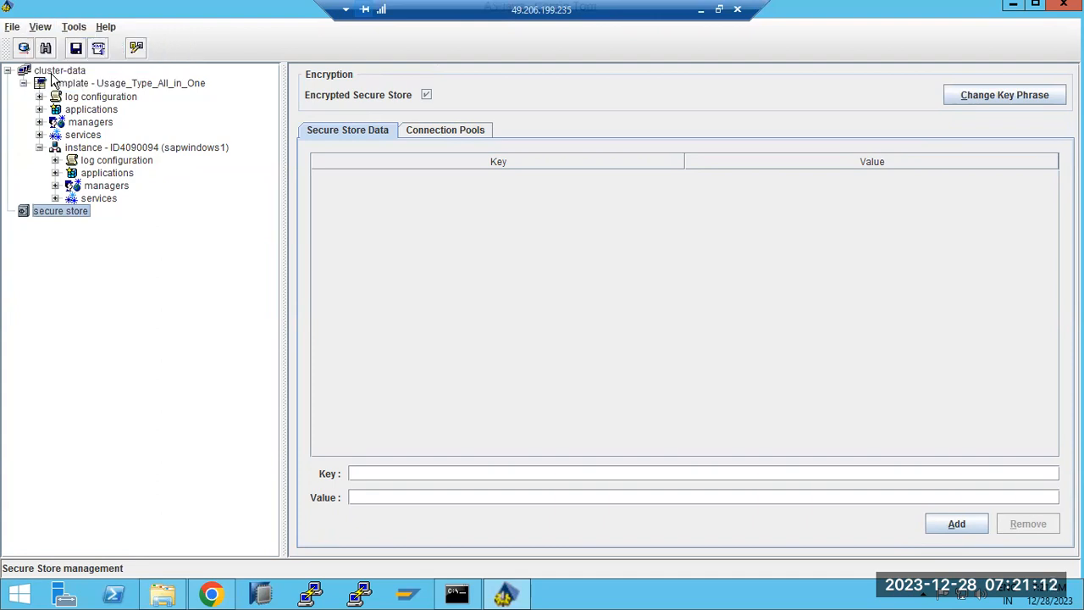
key(alt+t)
key(Down)
key(Down)
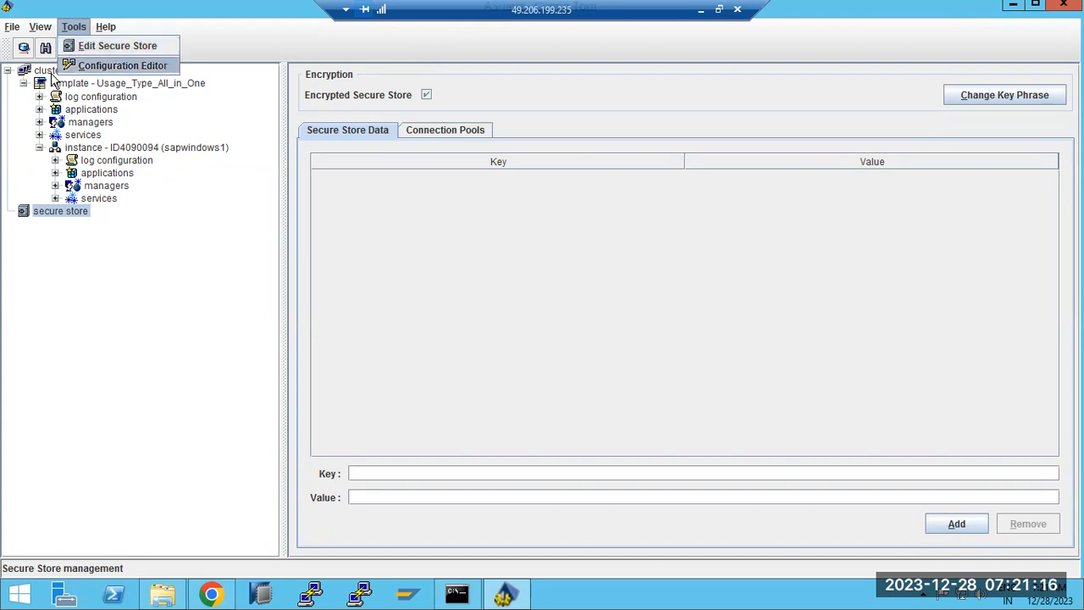
Open the Configuration Editor and inspect destinations > RFC entries ECD, ECP, PDR and UMEBackendConnection.
key(Return)
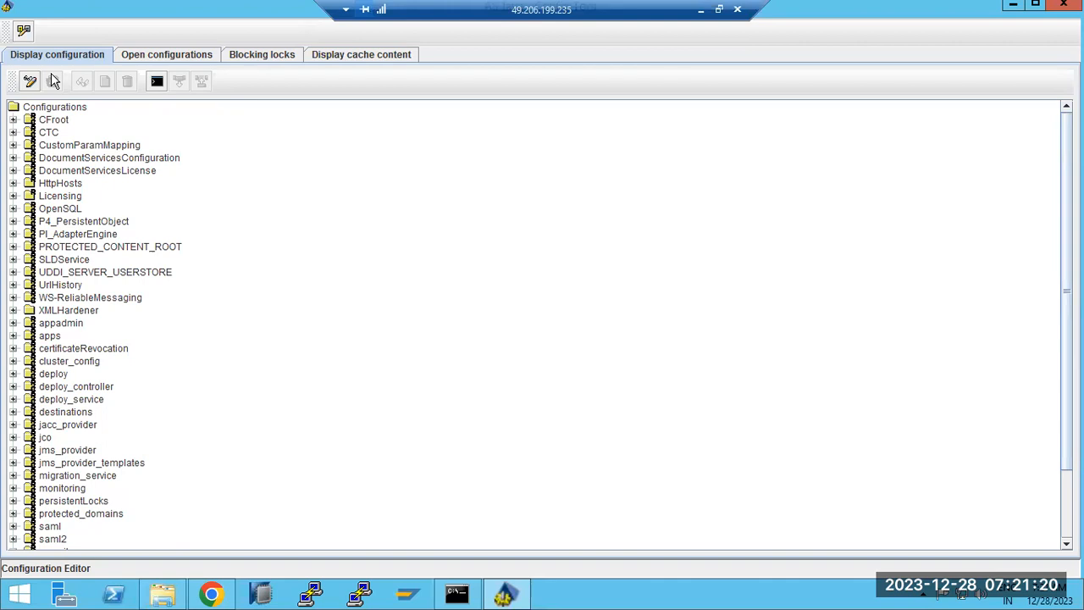
click(13, 412)
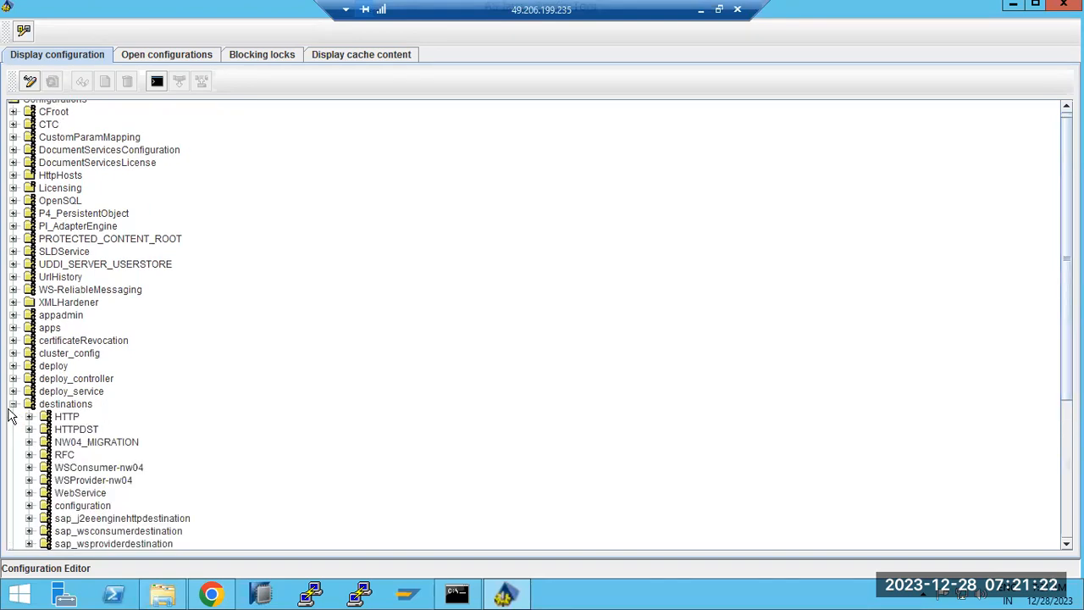
scroll(64, 417, down, 3)
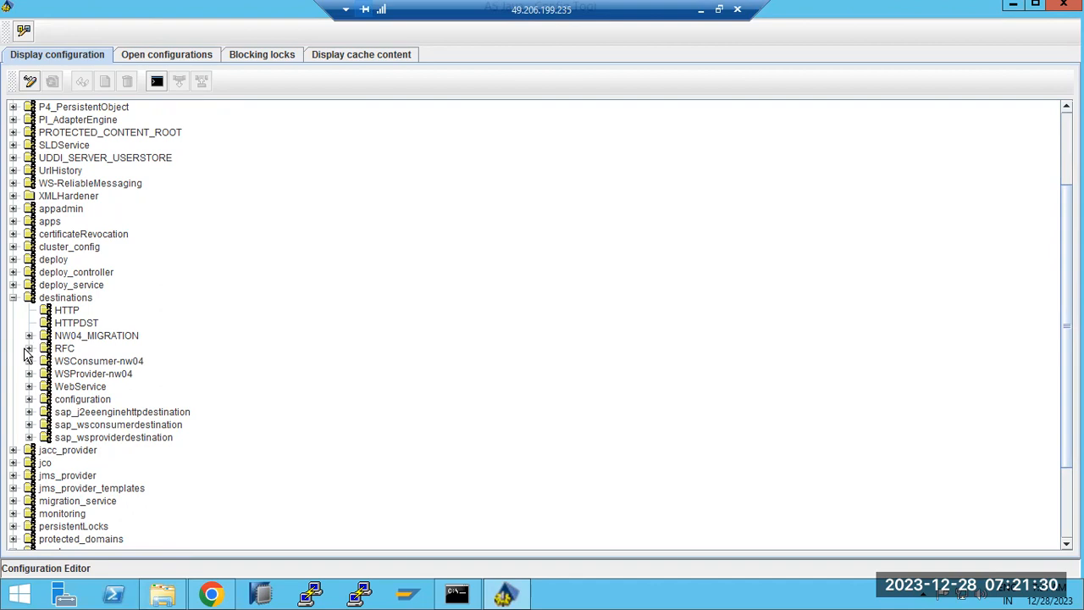
click(29, 349)
click(109, 376)
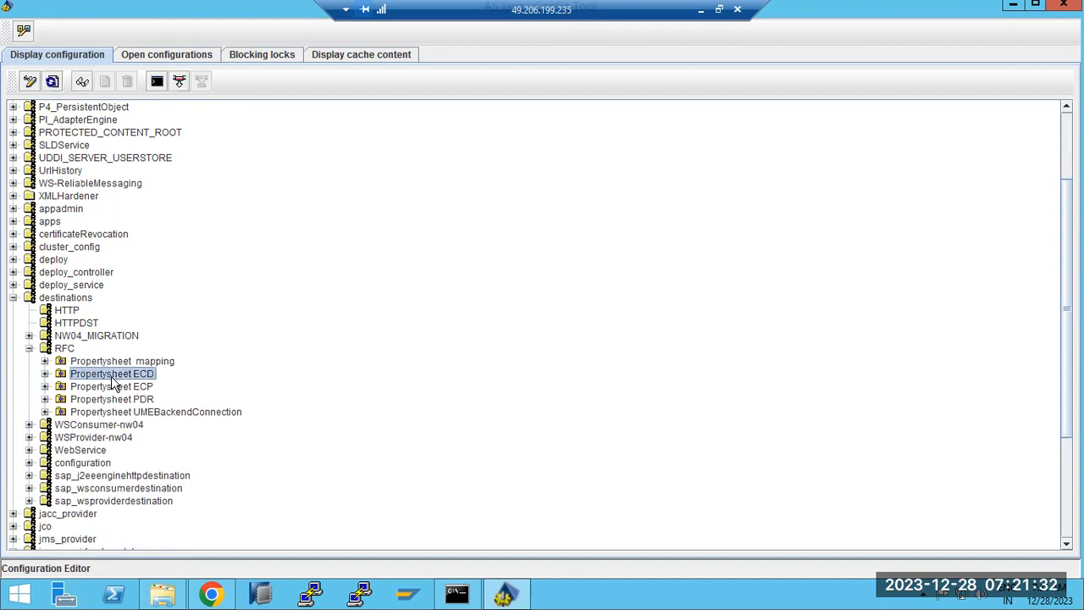
click(113, 387)
click(119, 400)
click(121, 413)
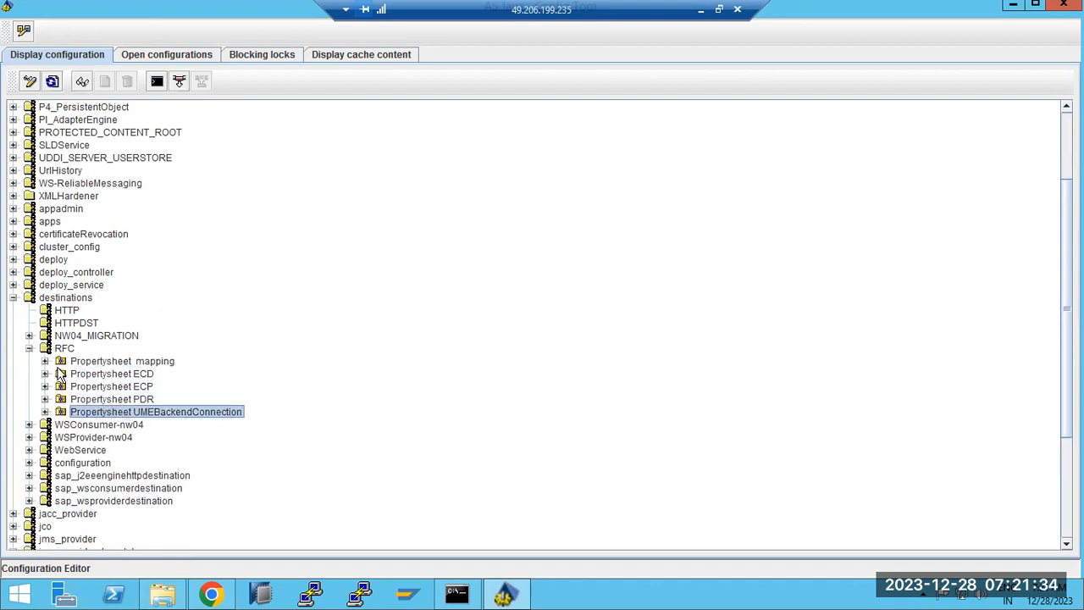
click(29, 349)
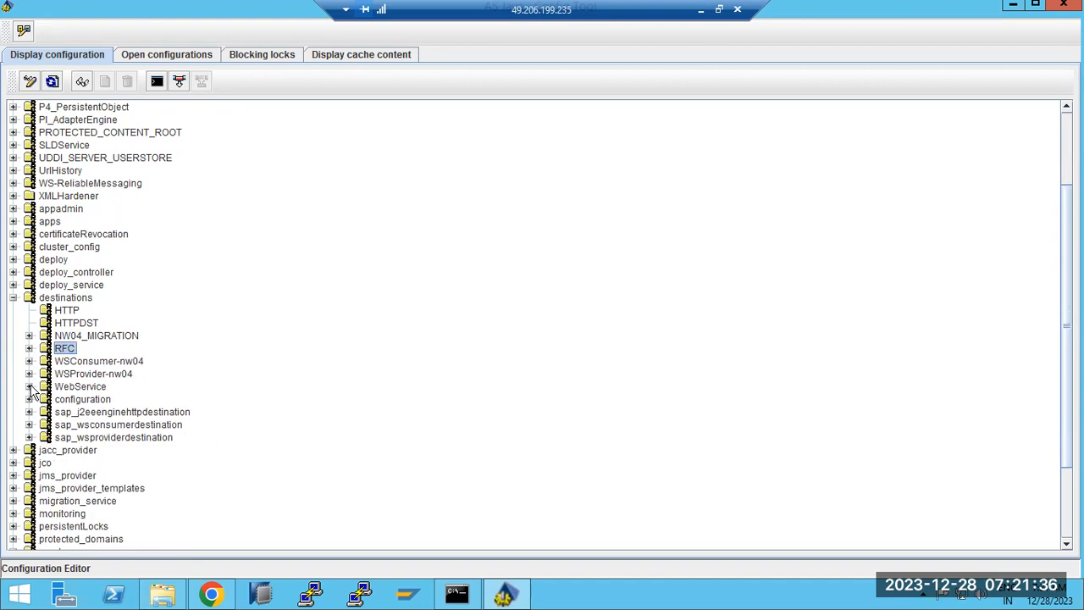
click(12, 297)
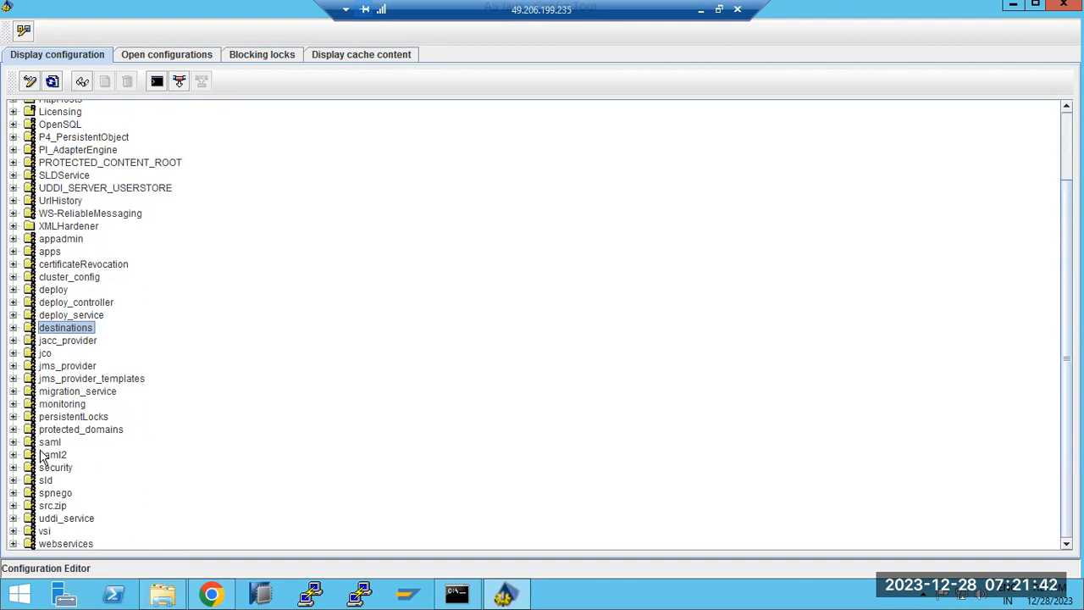
Inspect the license entry under Licensing > System_Info, then collapse it.
scroll(41, 436, up, 3)
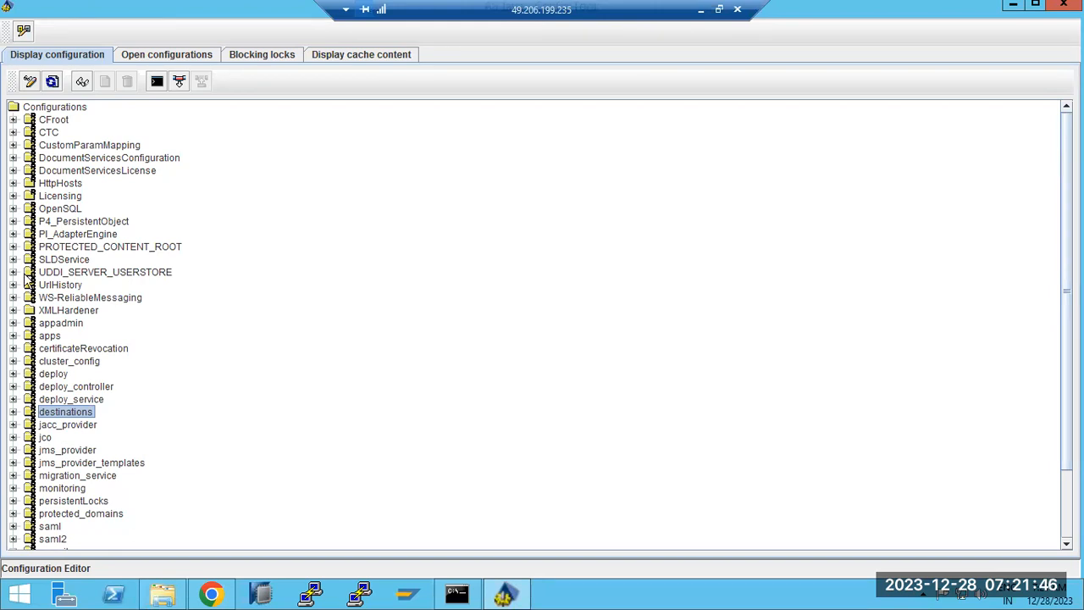
click(12, 197)
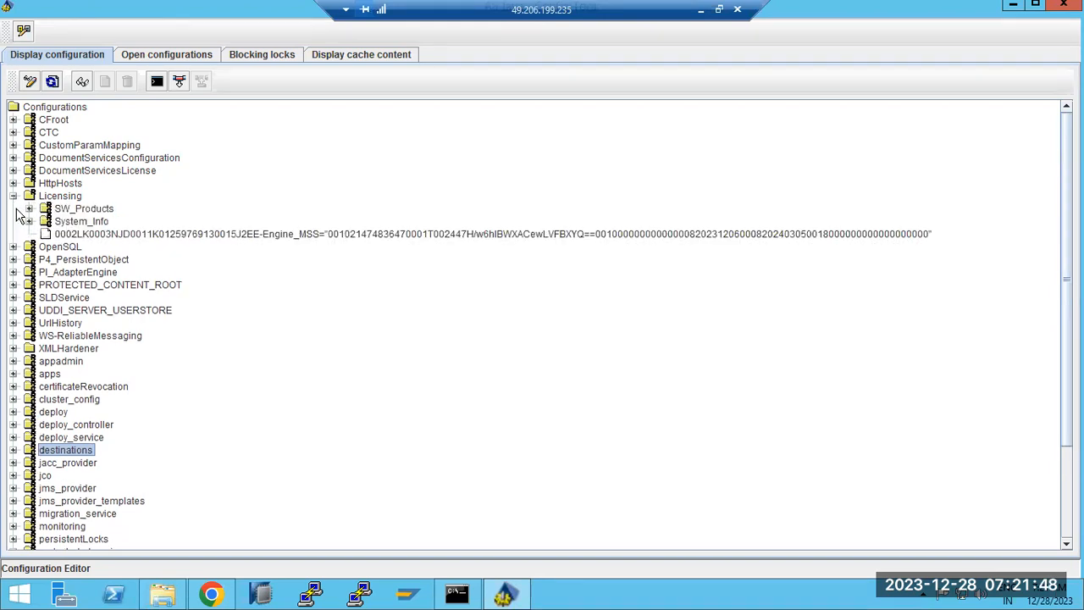
click(28, 221)
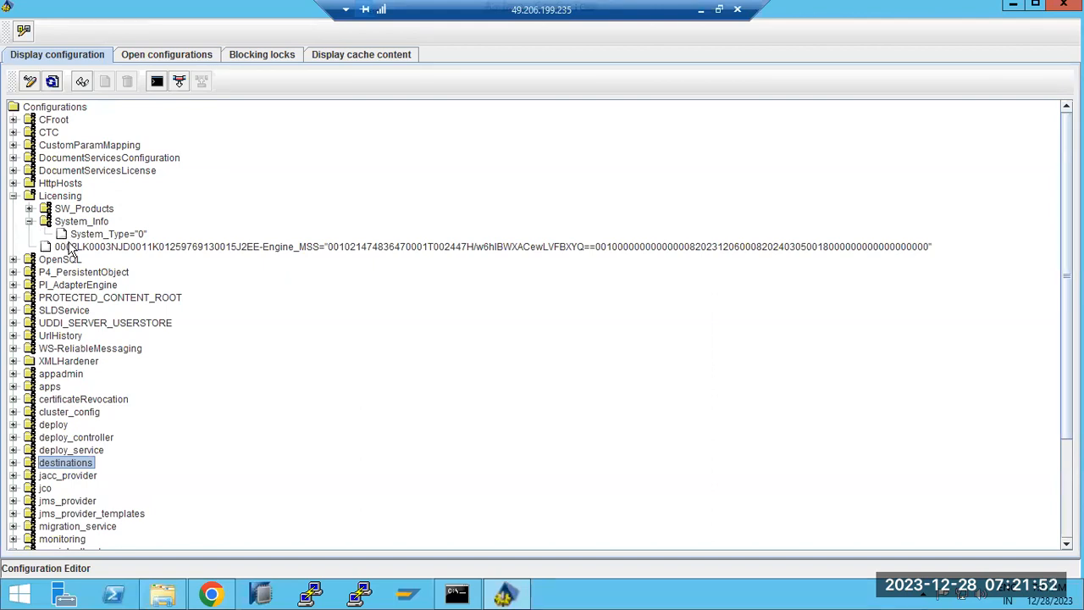
click(76, 249)
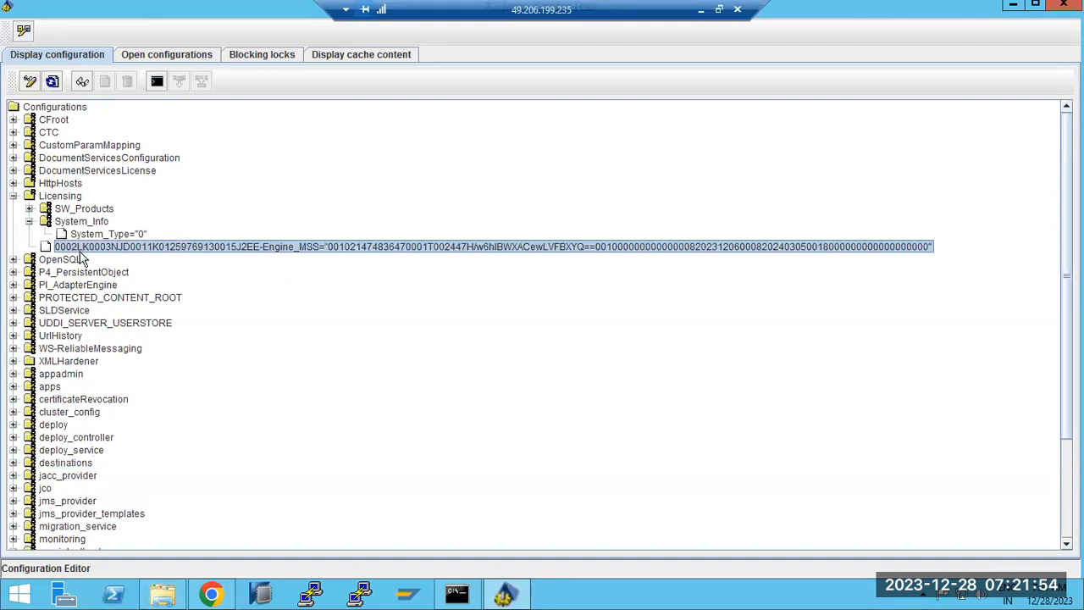
click(29, 221)
click(13, 197)
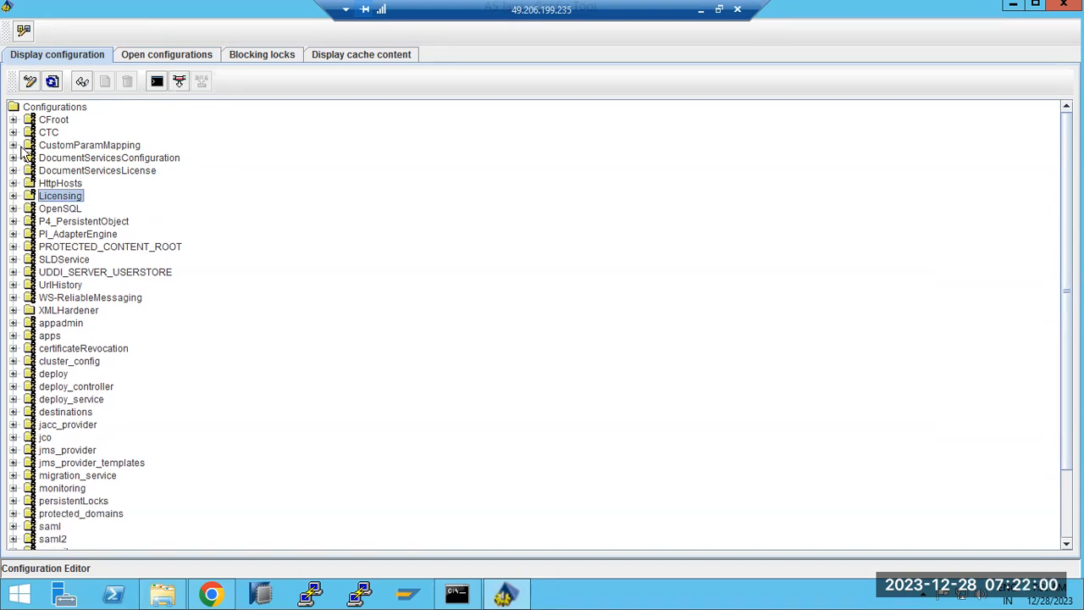
Inspect SLDService > LastSendInfo's TargetURL value, collapse it, and select Licensing.
click(13, 259)
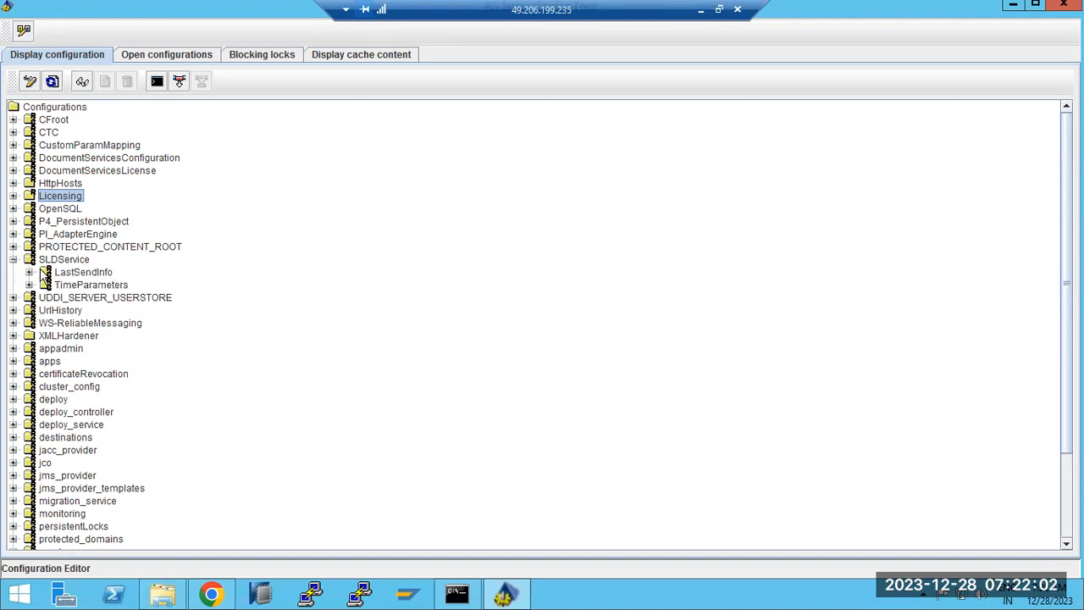
click(29, 273)
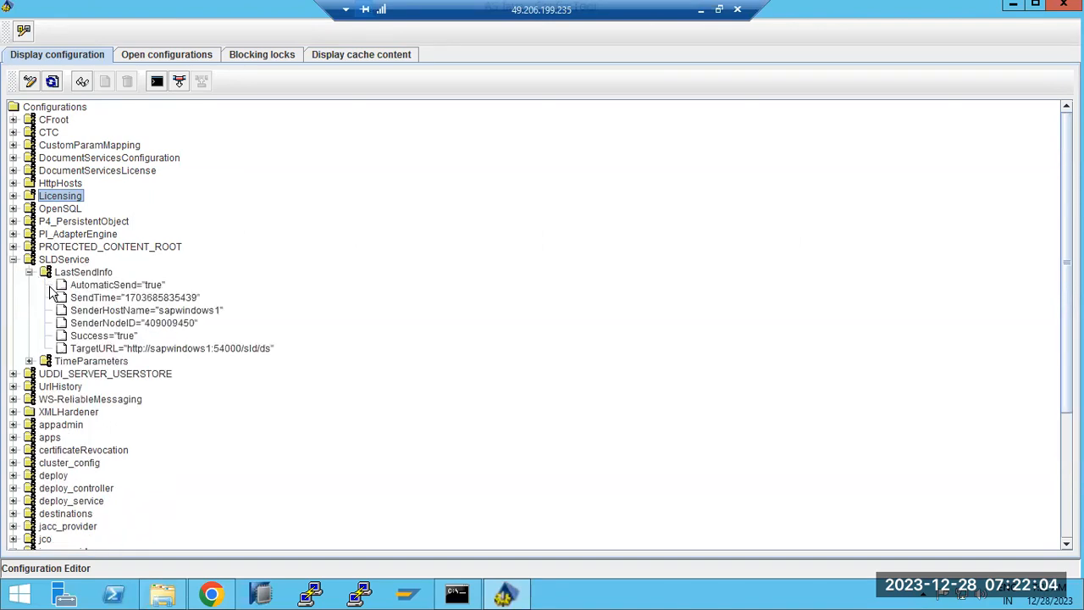
click(144, 349)
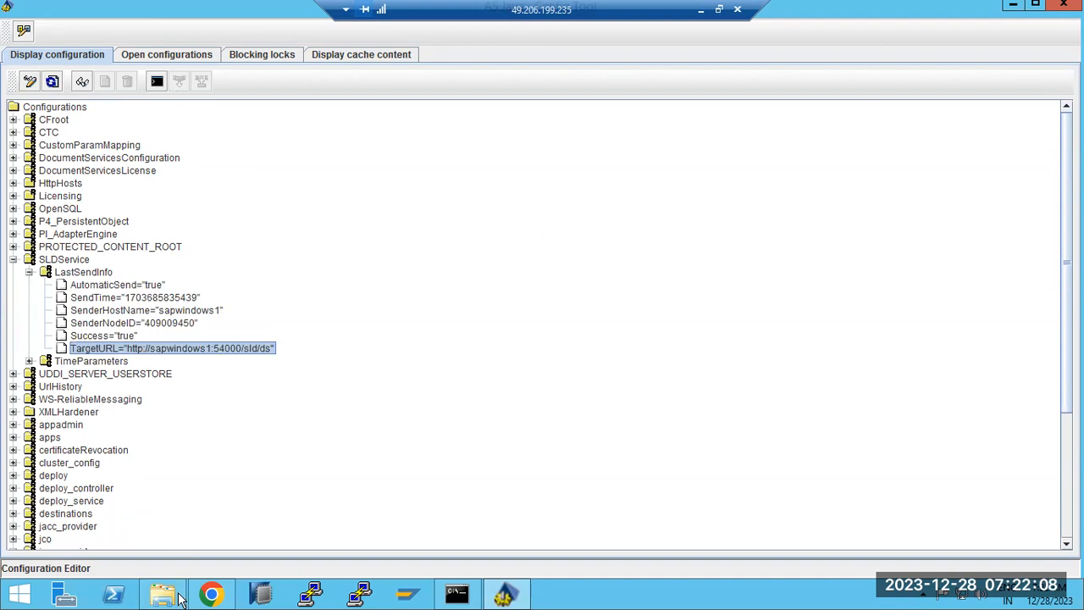
click(209, 595)
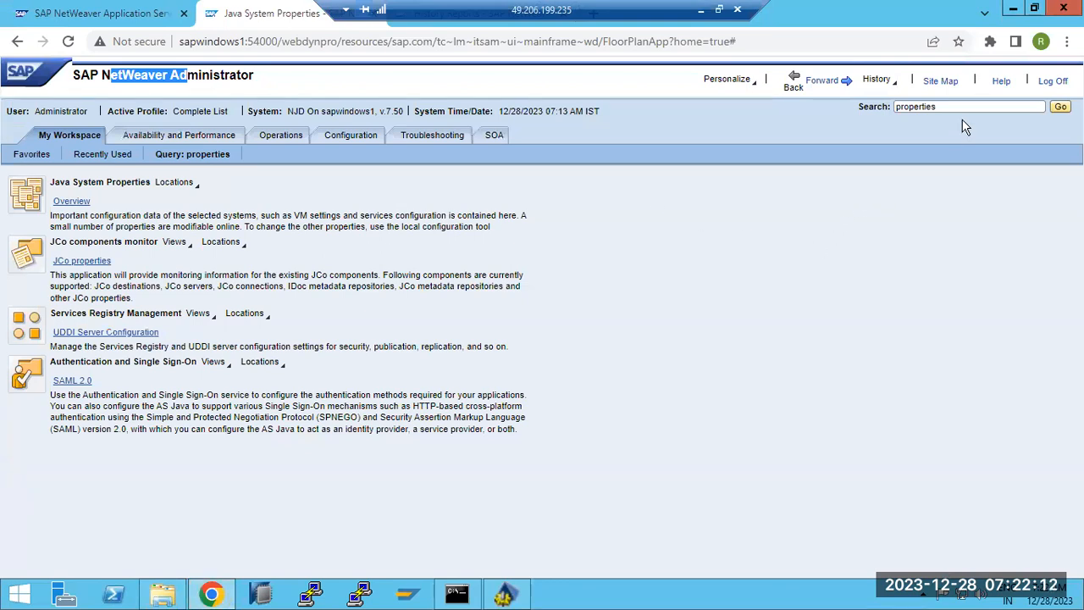
click(203, 596)
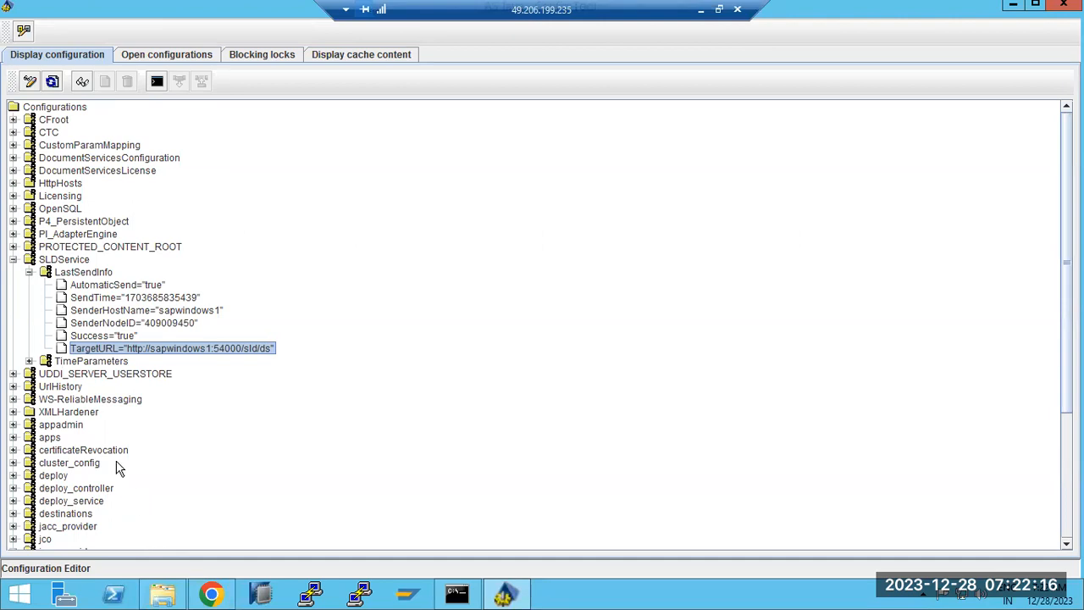
click(29, 272)
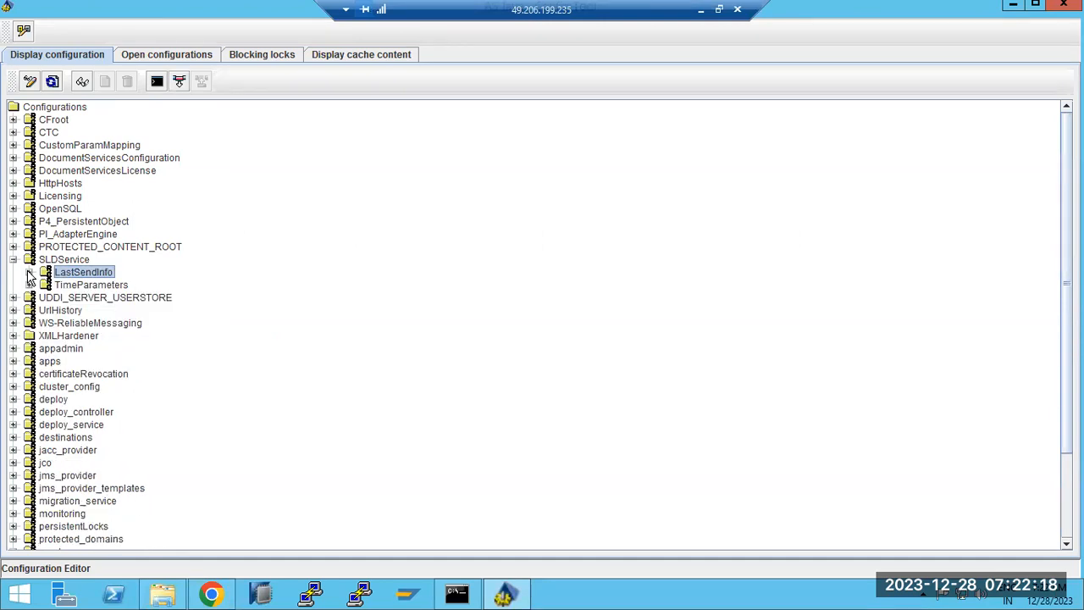
click(14, 260)
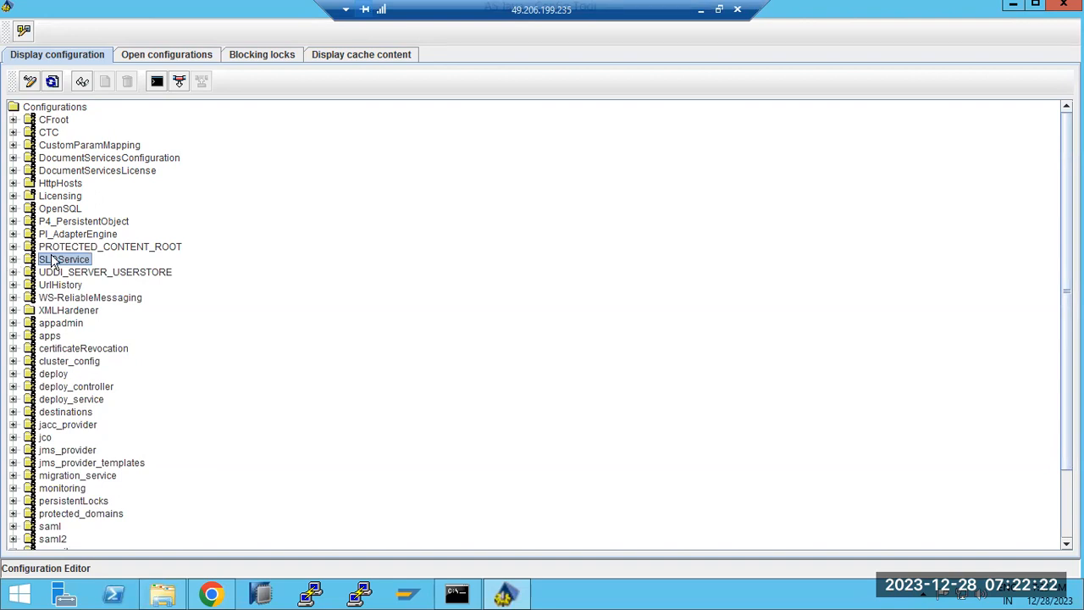
click(55, 197)
Try displaying sld > BridgeDests > ProfileEntry, accept that it is secure, and scroll back up.
click(68, 399)
scroll(72, 453, down, 2)
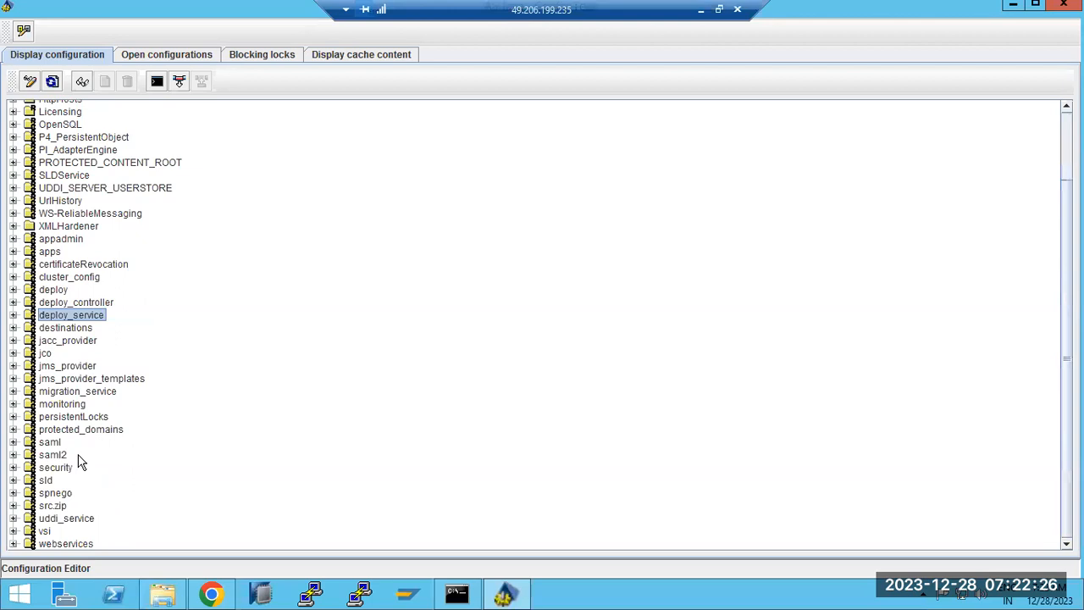
click(13, 481)
click(73, 498)
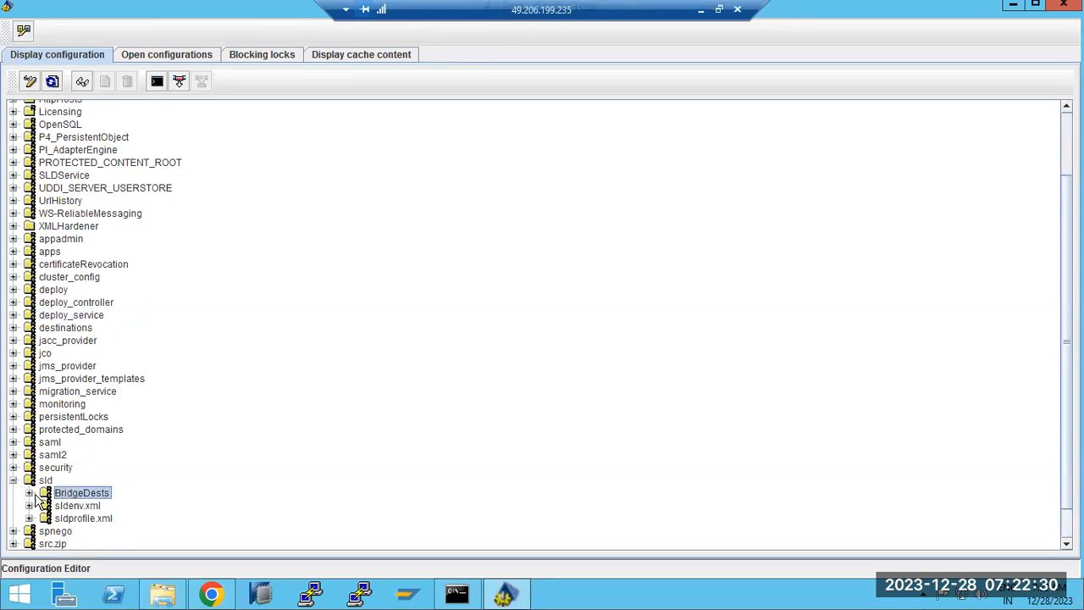
click(29, 493)
click(63, 506)
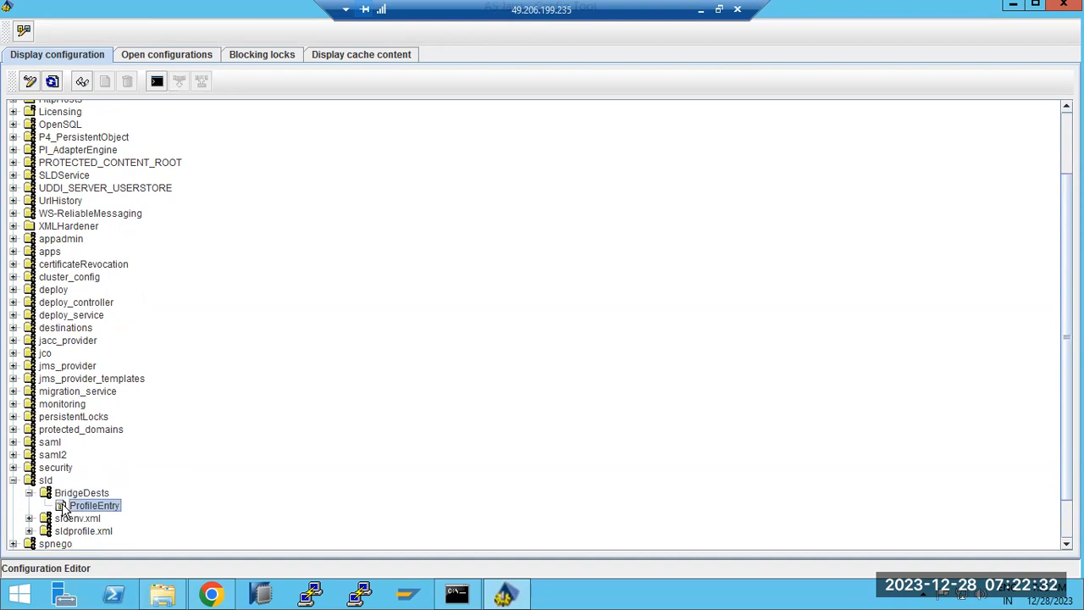
double_click(63, 506)
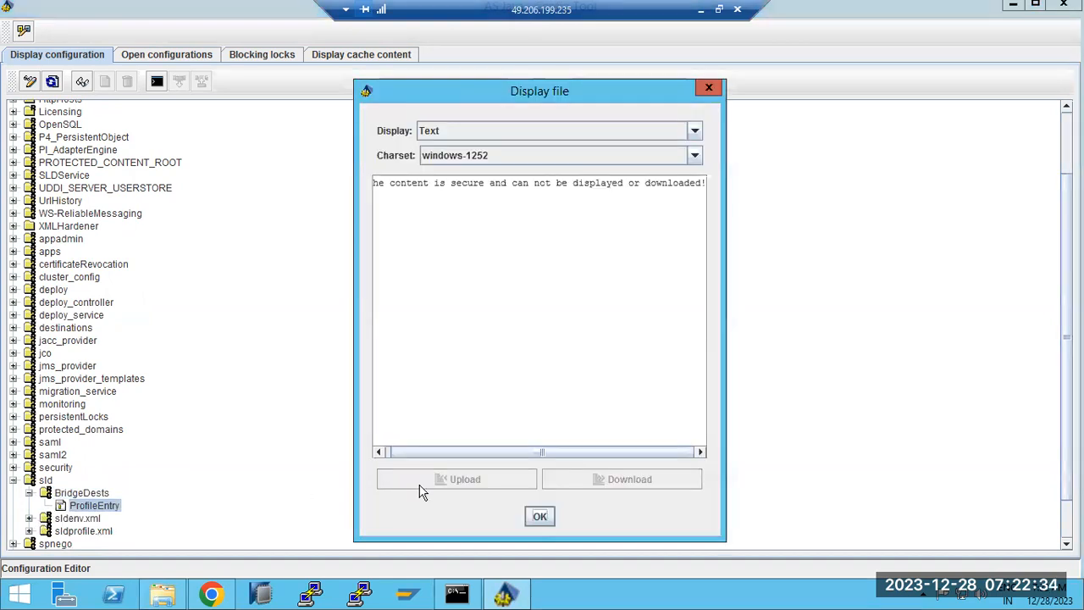
click(540, 516)
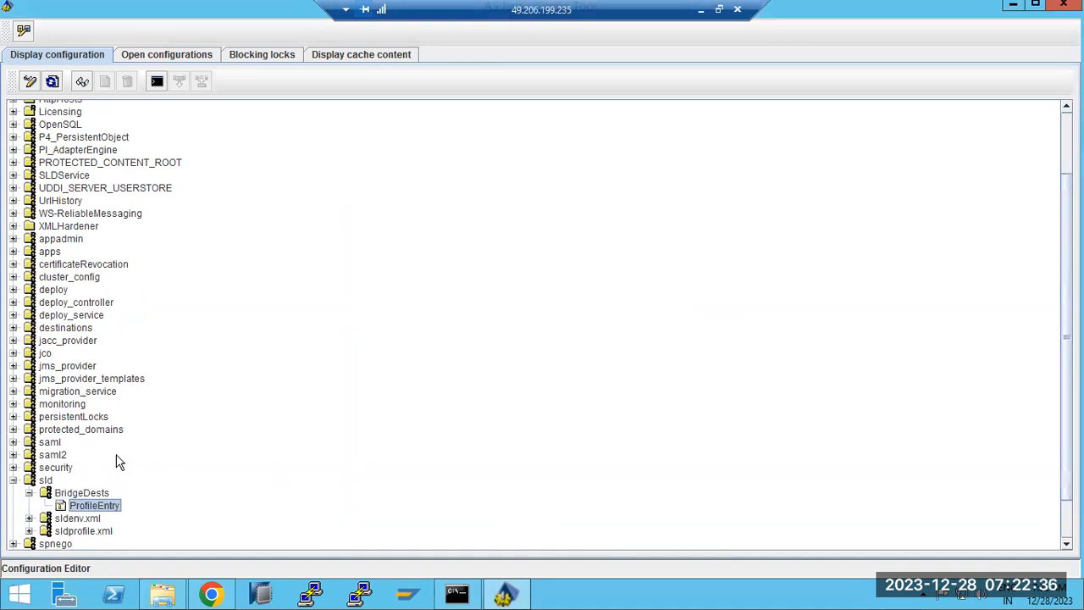
scroll(110, 475, down, 2)
scroll(95, 483, up, 4)
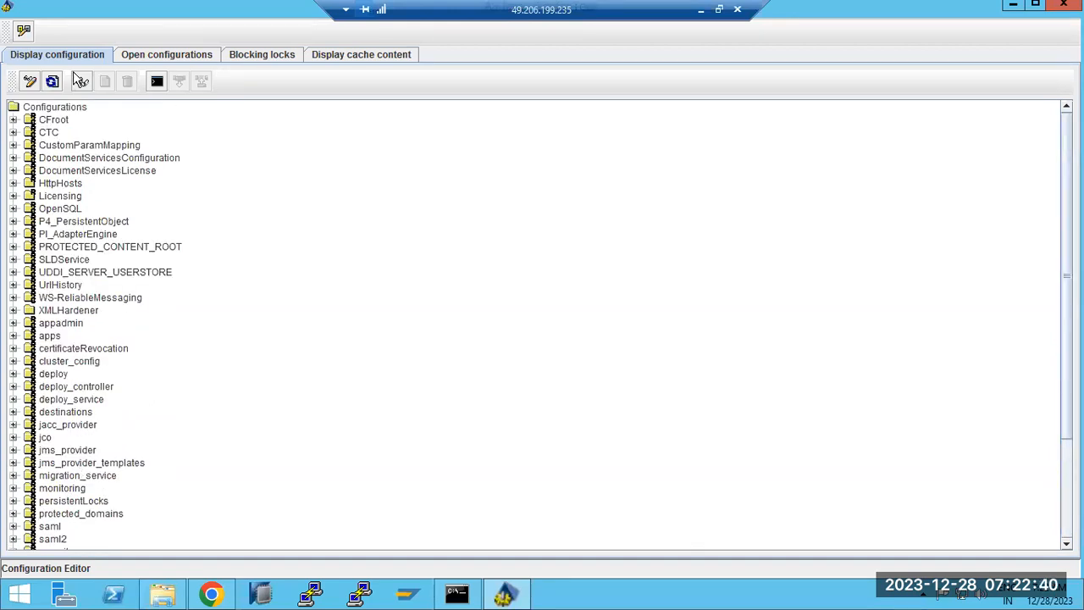
click(161, 56)
Close the Configuration Editor, browse the Tools, View and File menus, then expand Usage_Type_All_in_One.
click(24, 32)
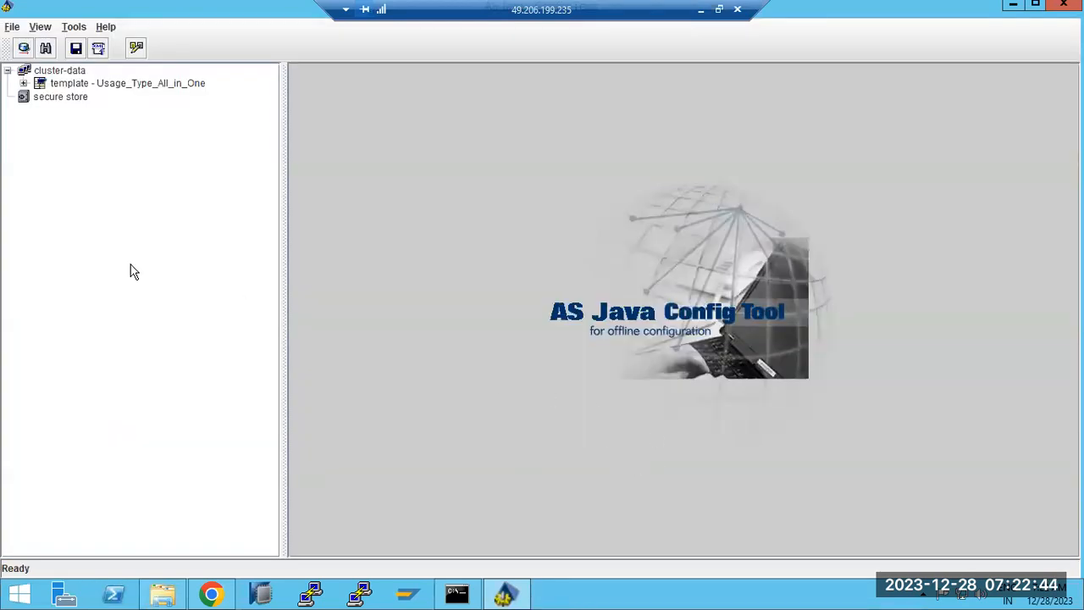
click(76, 49)
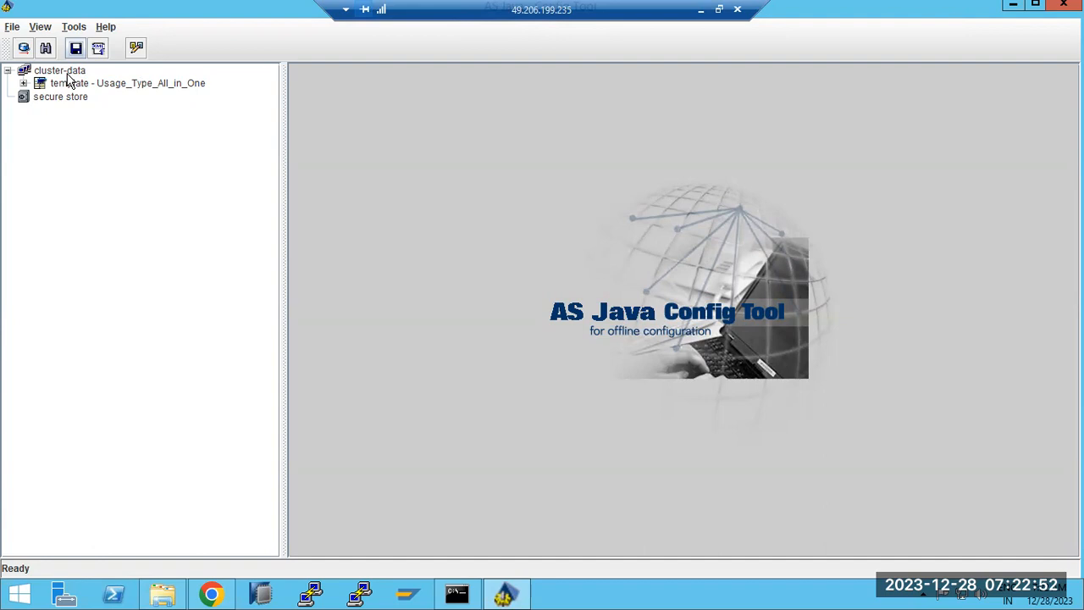
key(alt+t)
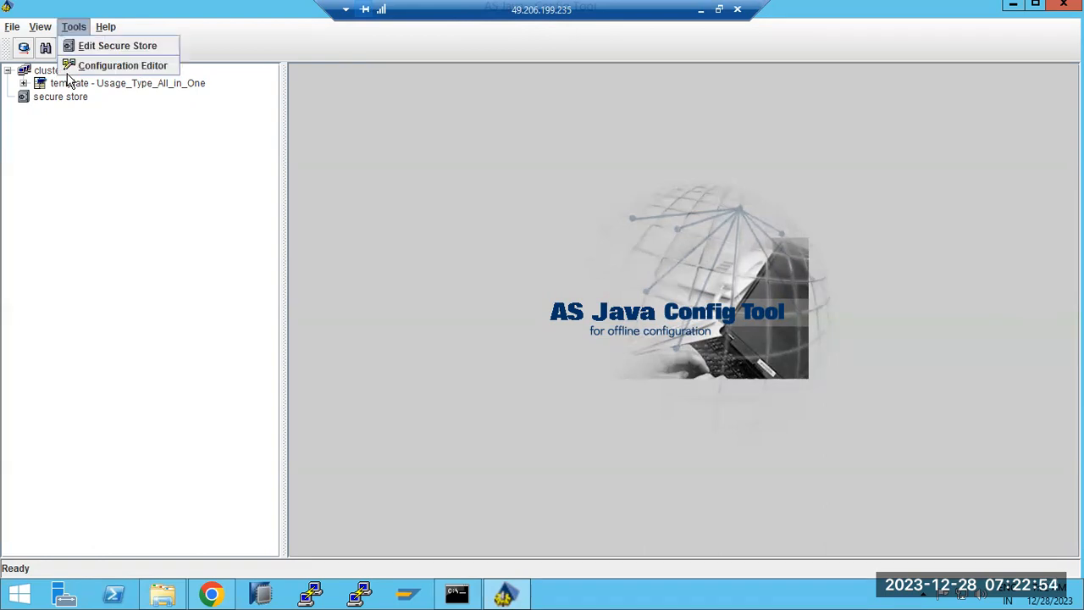
key(Left)
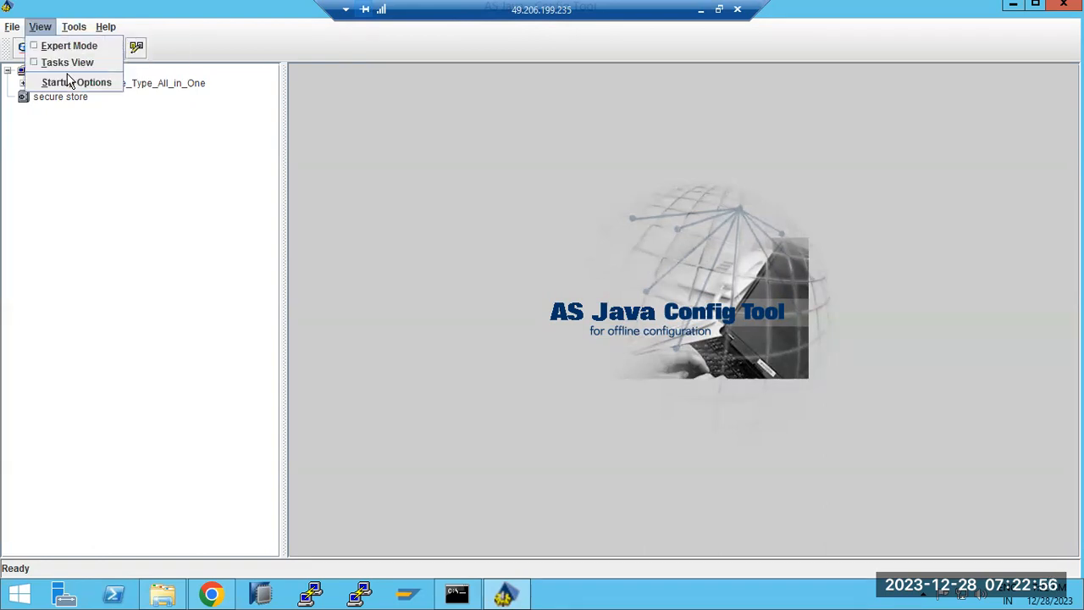
click(13, 28)
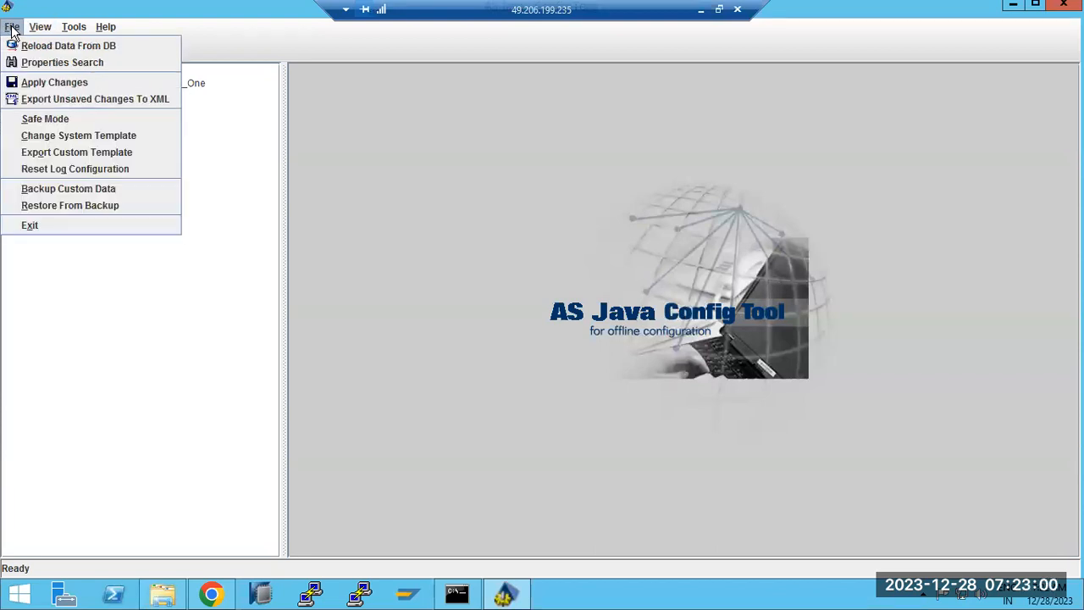
click(104, 182)
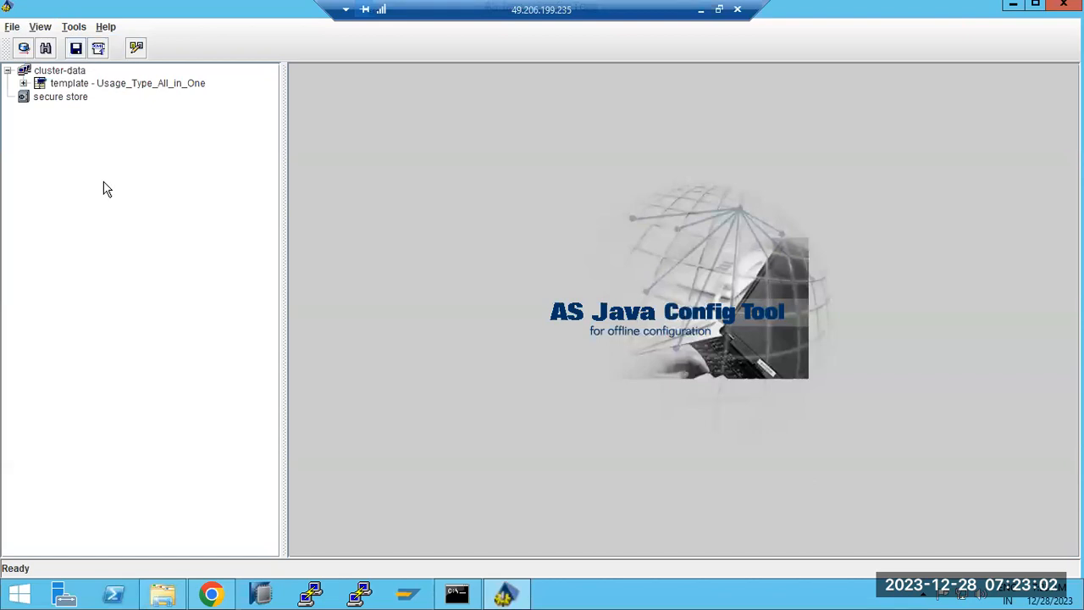
click(23, 84)
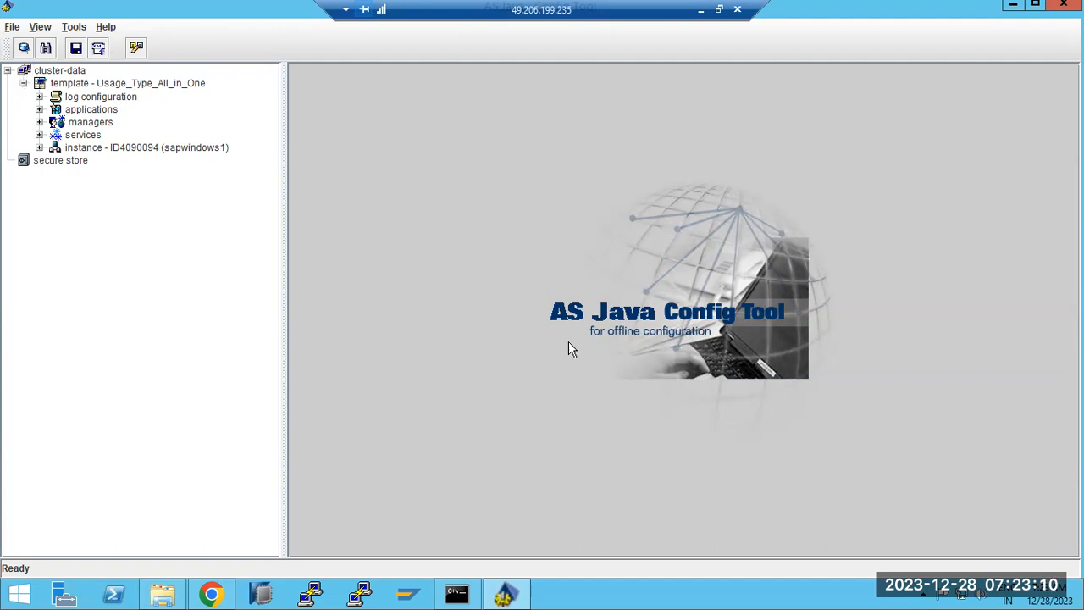
click(39, 148)
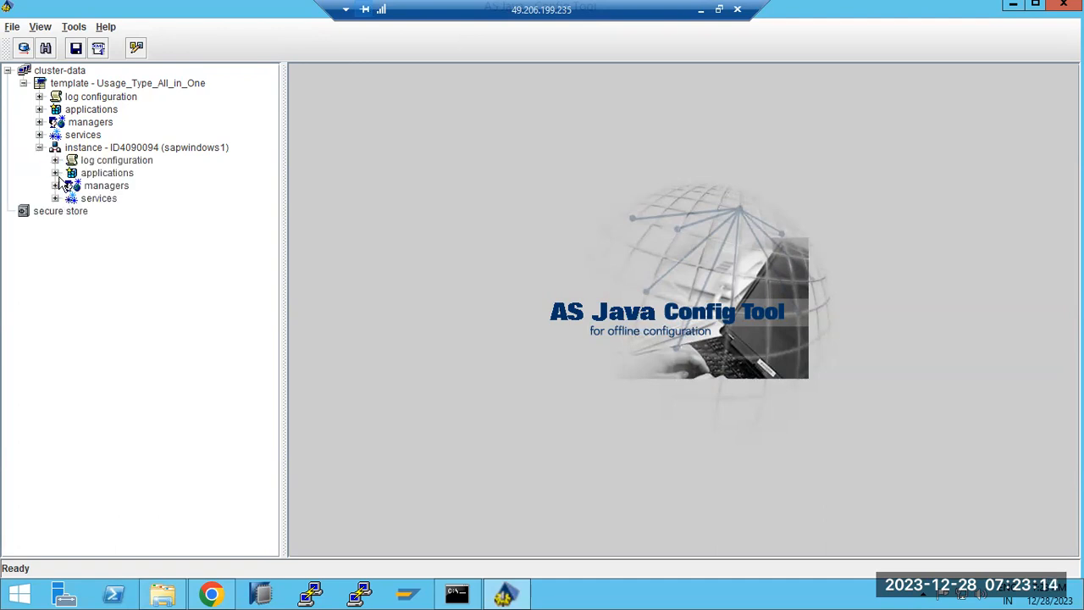
click(39, 148)
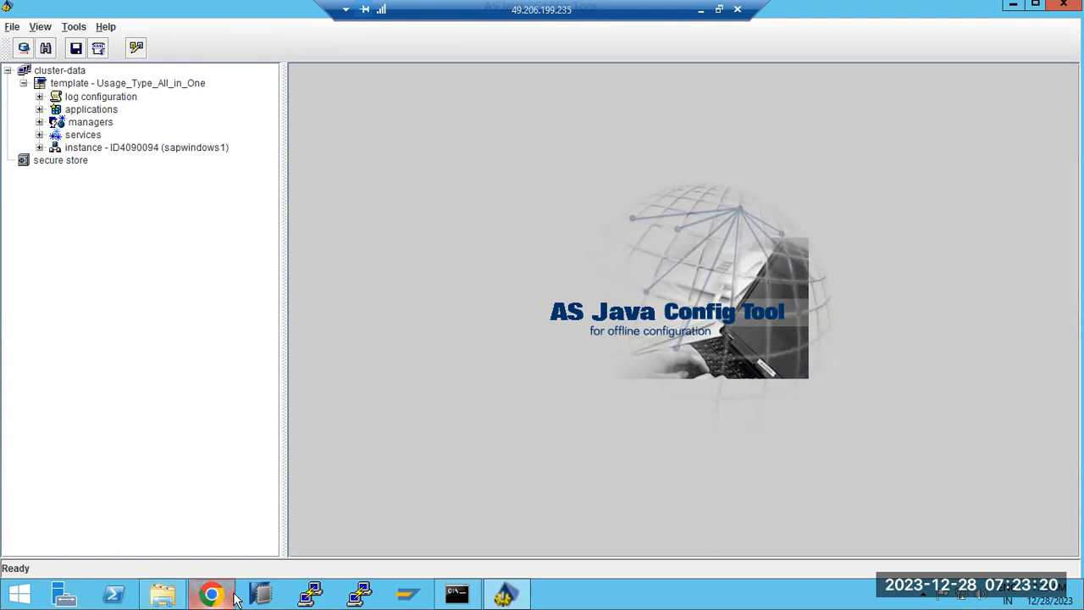
mouse_move(210, 594)
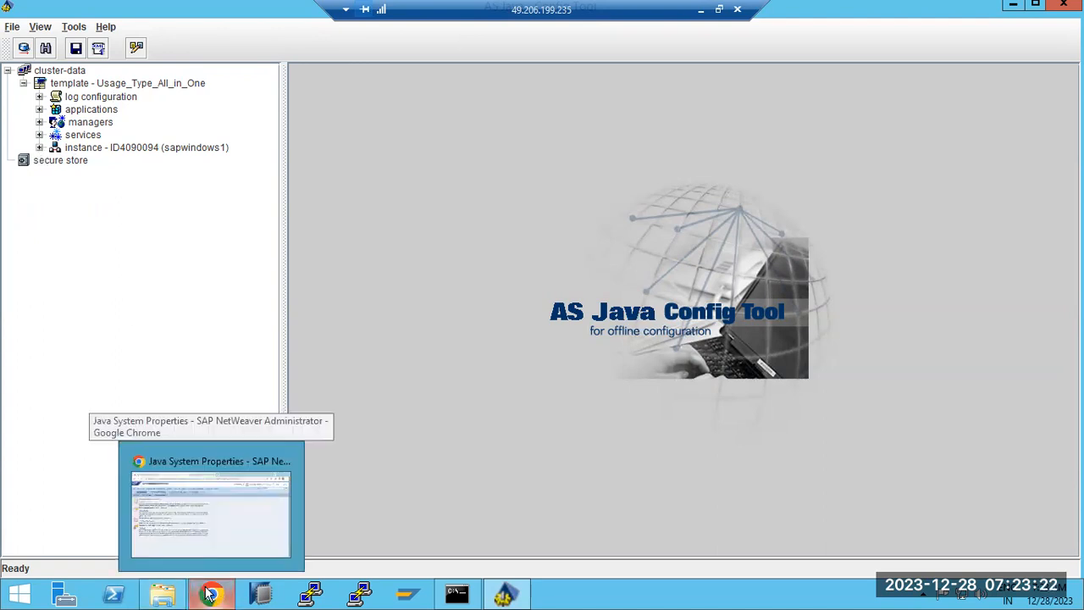
click(210, 594)
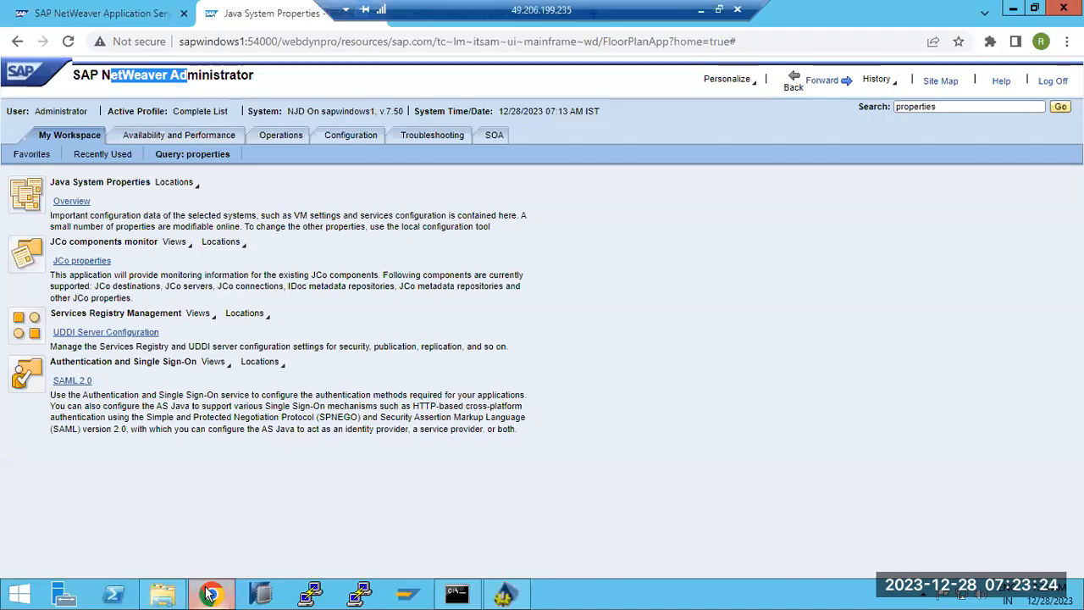
click(210, 594)
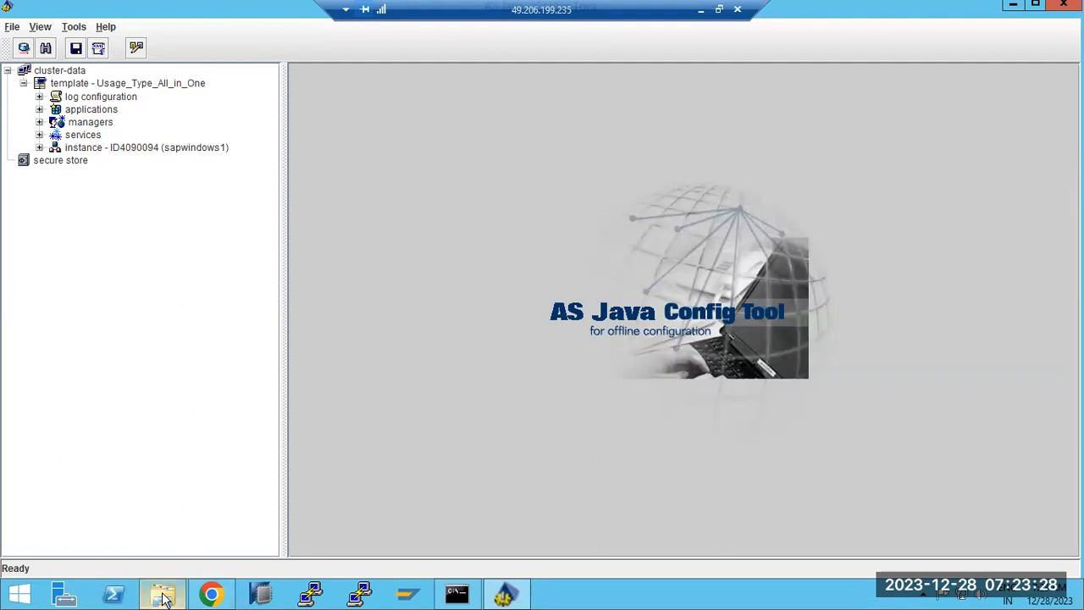
Relaunch Config Tool from configtool.bat and accept the default database connection settings.
click(1062, 6)
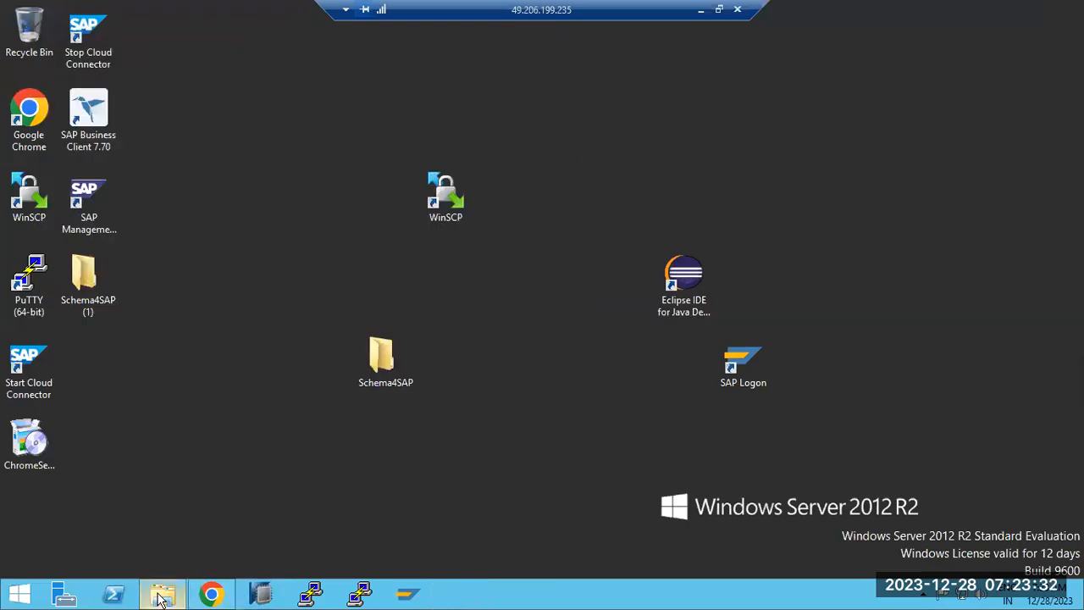
mouse_move(169, 597)
click(179, 566)
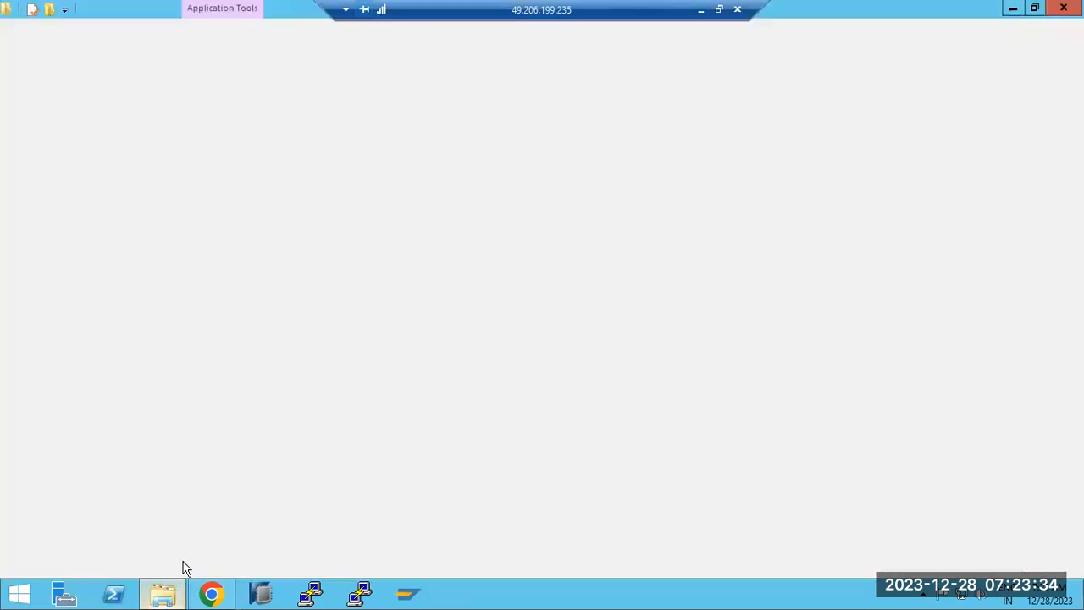
double_click(214, 340)
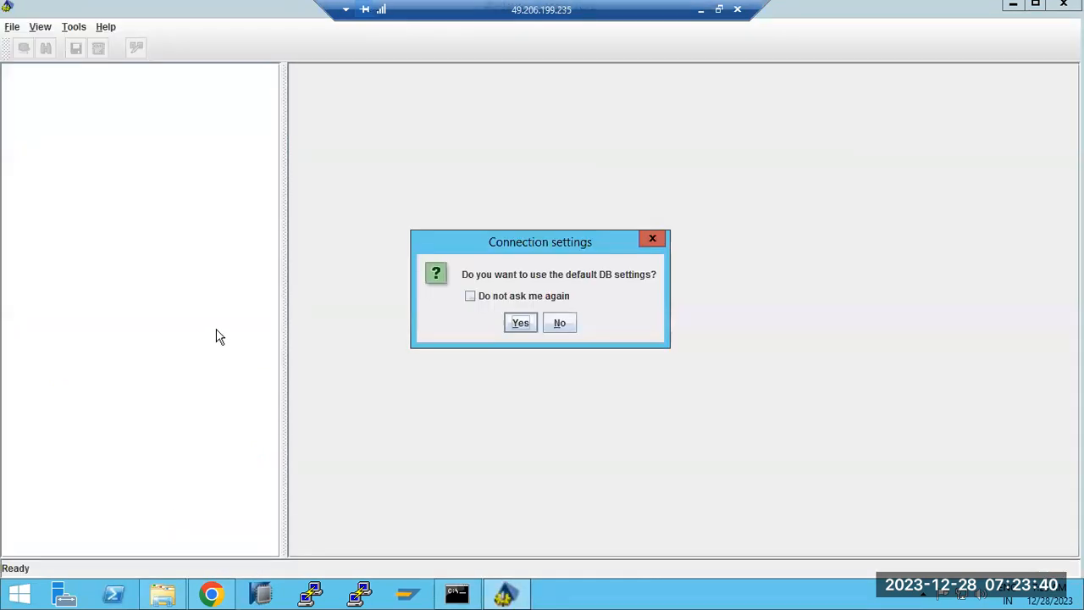
click(520, 322)
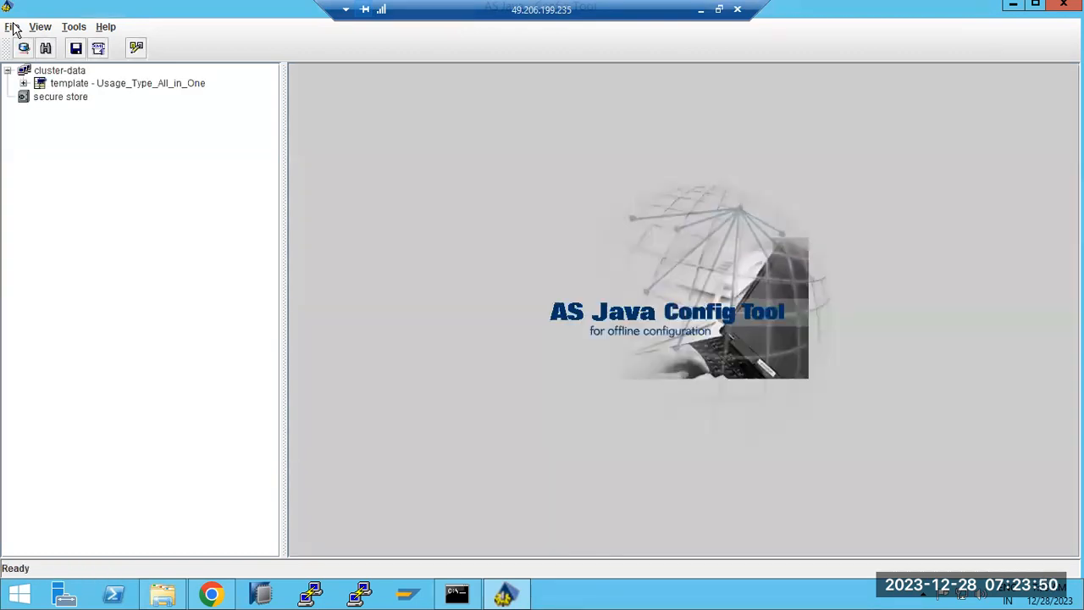
Start Backup Custom Data with the archive saved as backup1 in Downloads.
click(14, 29)
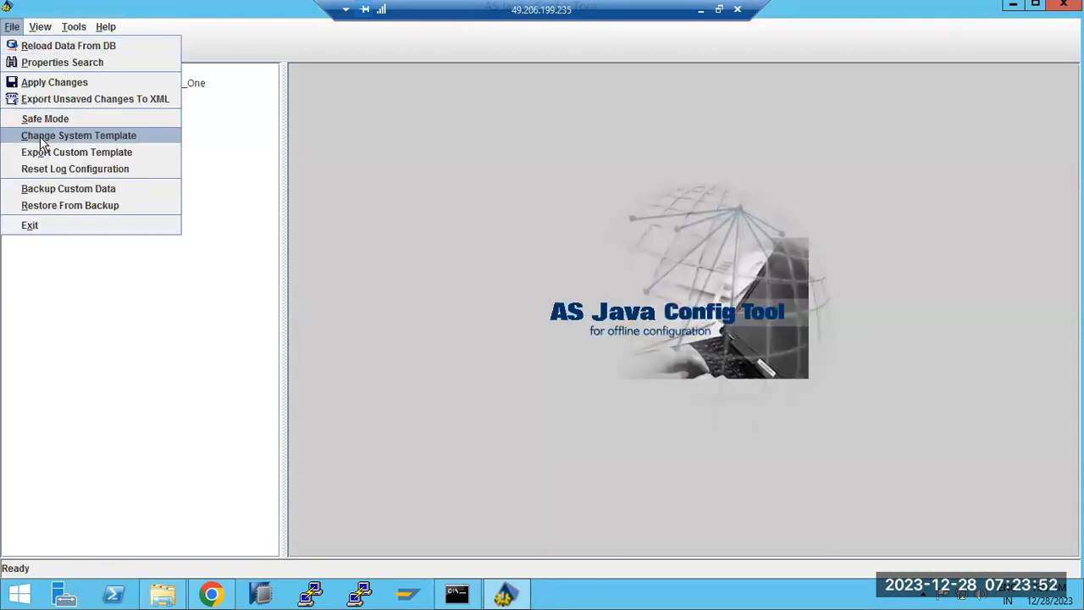
click(48, 193)
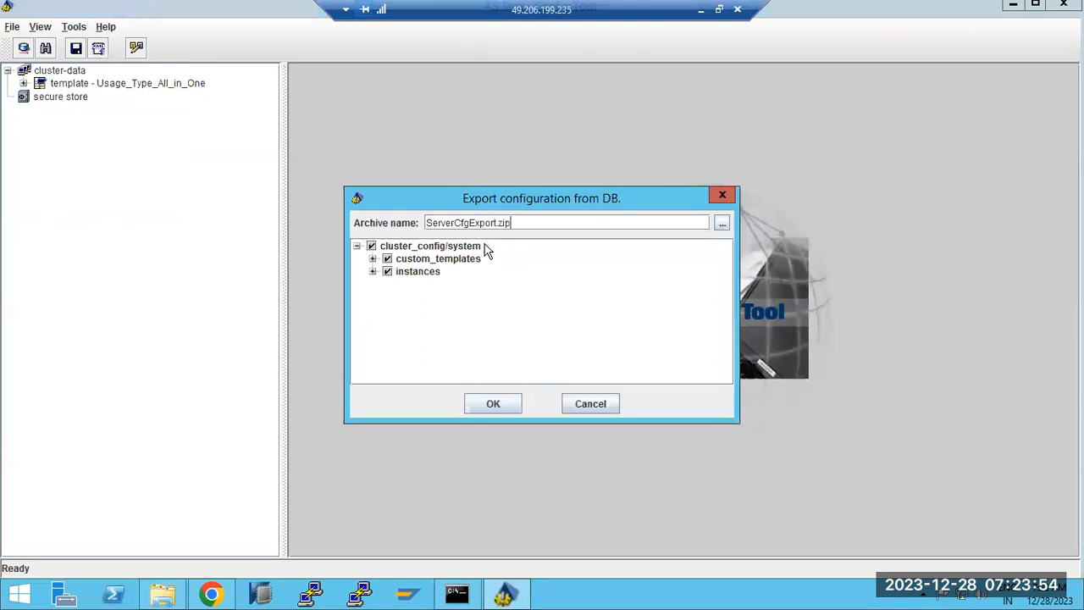
click(722, 225)
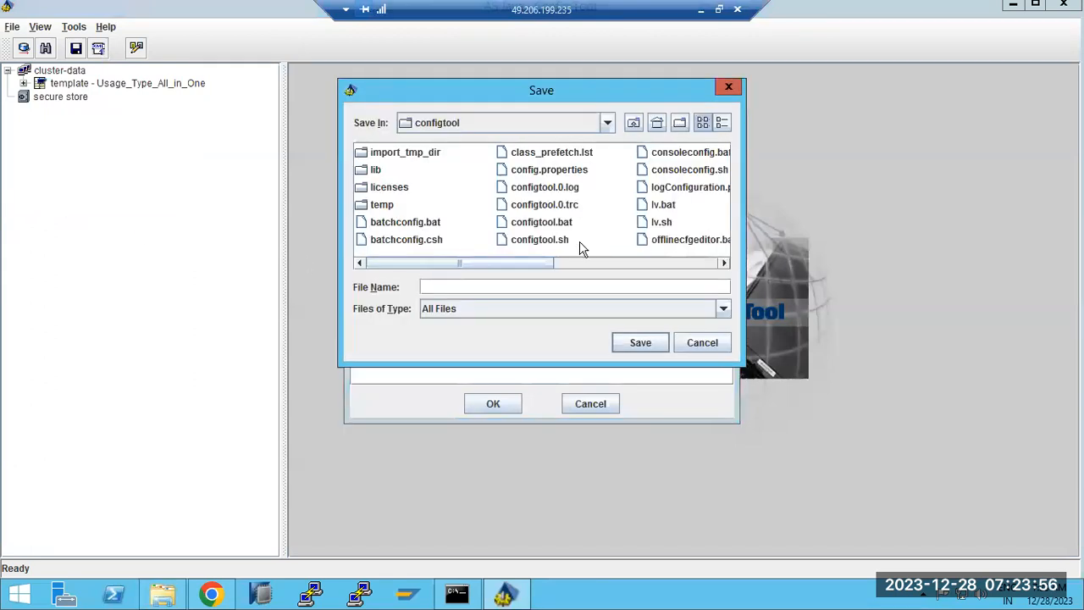
click(608, 123)
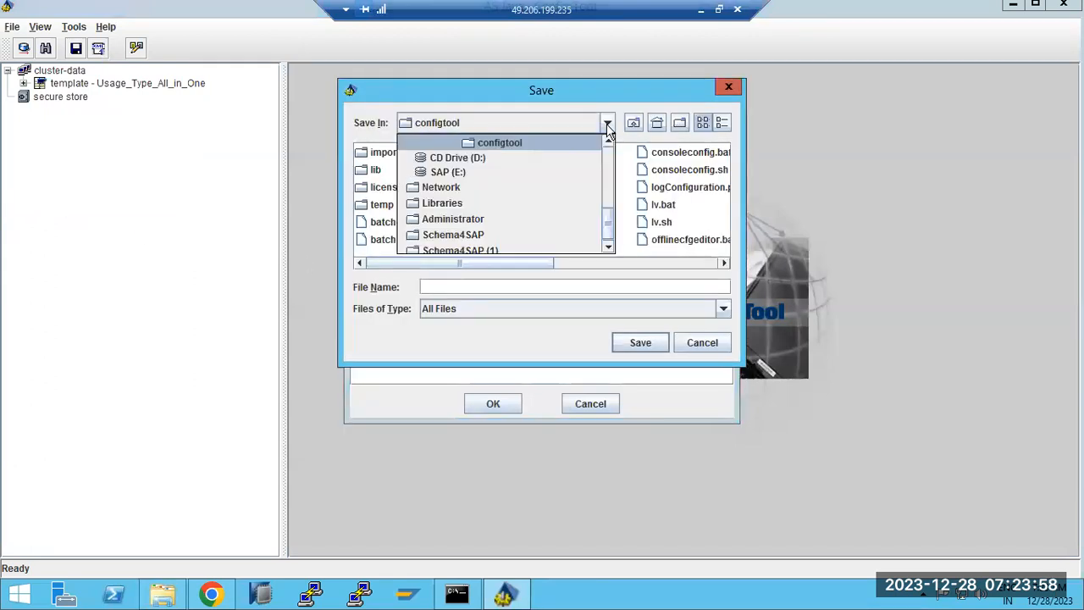
scroll(449, 204, up, 4)
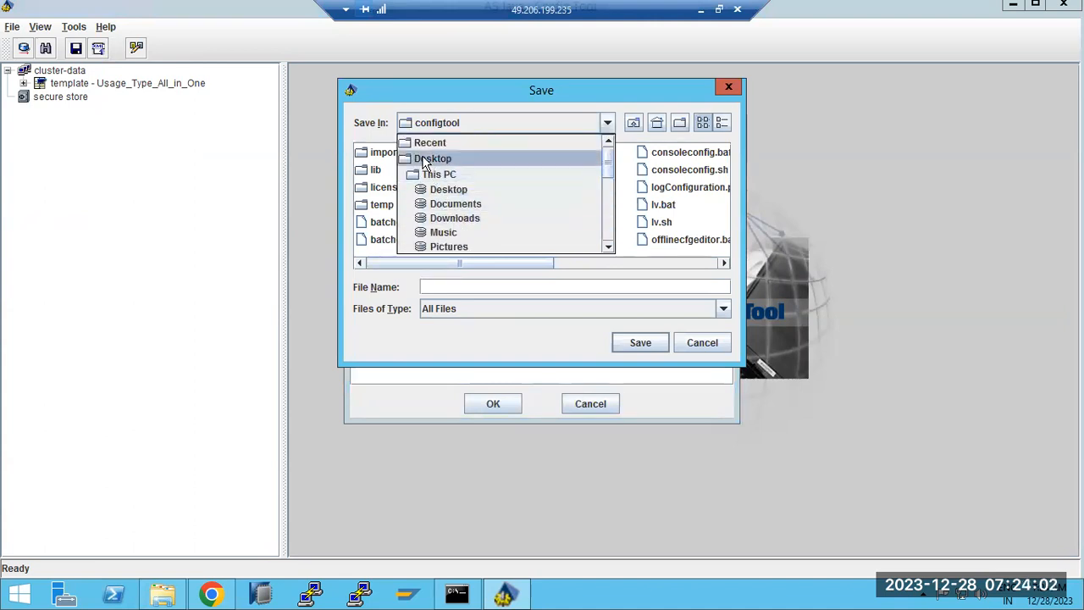
click(453, 219)
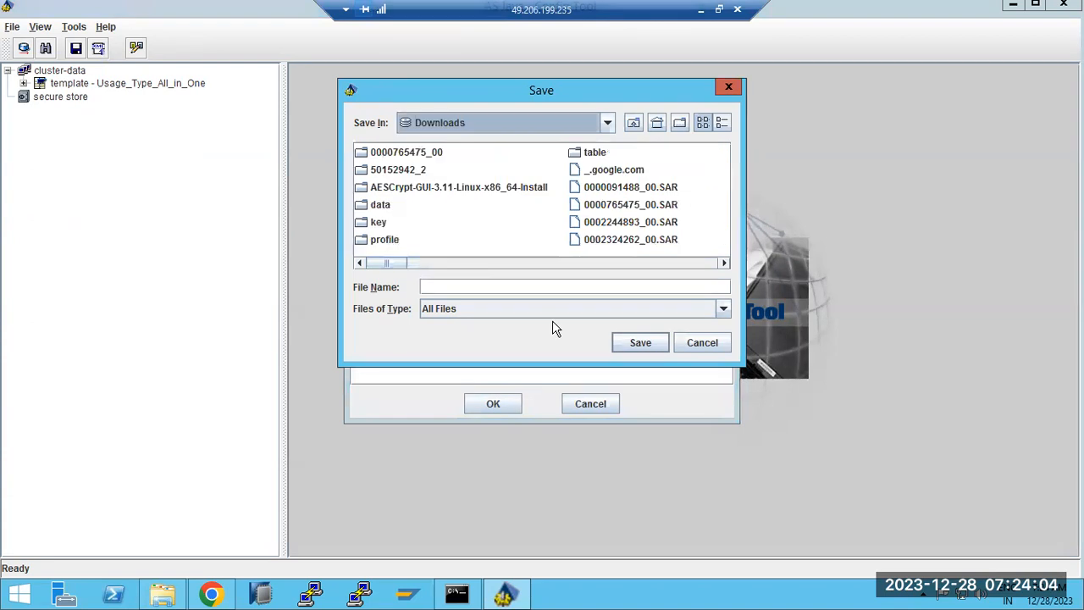
click(632, 341)
click(505, 286)
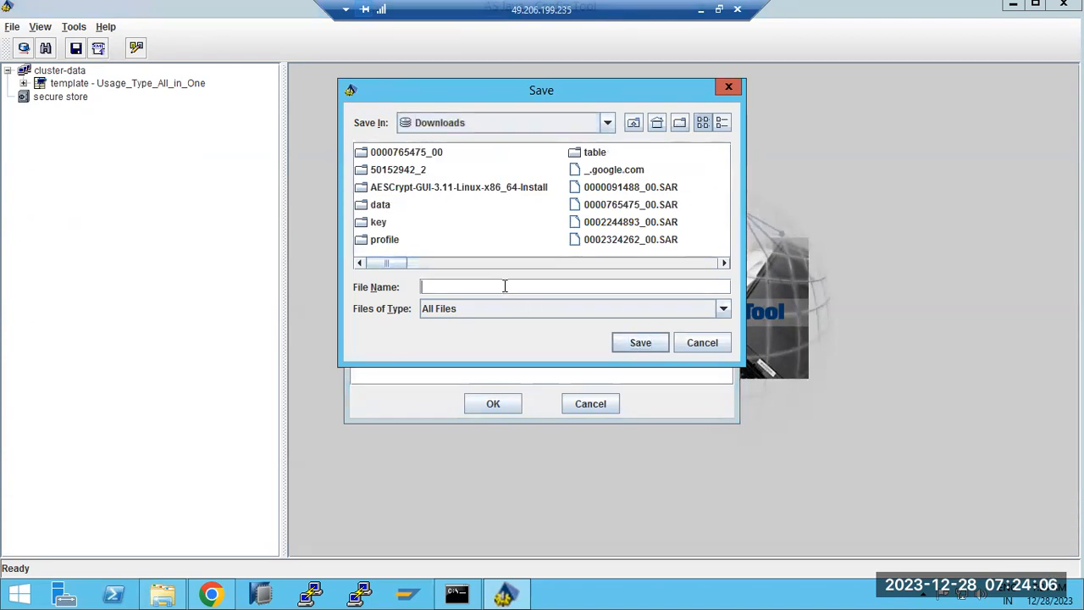
text(backup1)
click(640, 342)
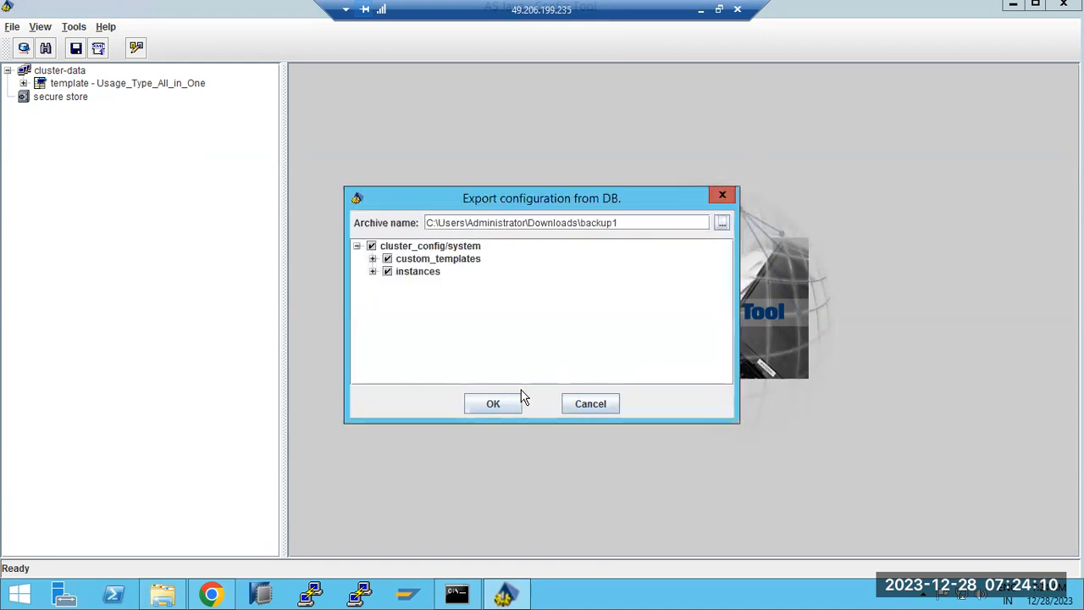
Run the export, acknowledge Export complete, and confirm backup1 exists in Downloads.
click(495, 405)
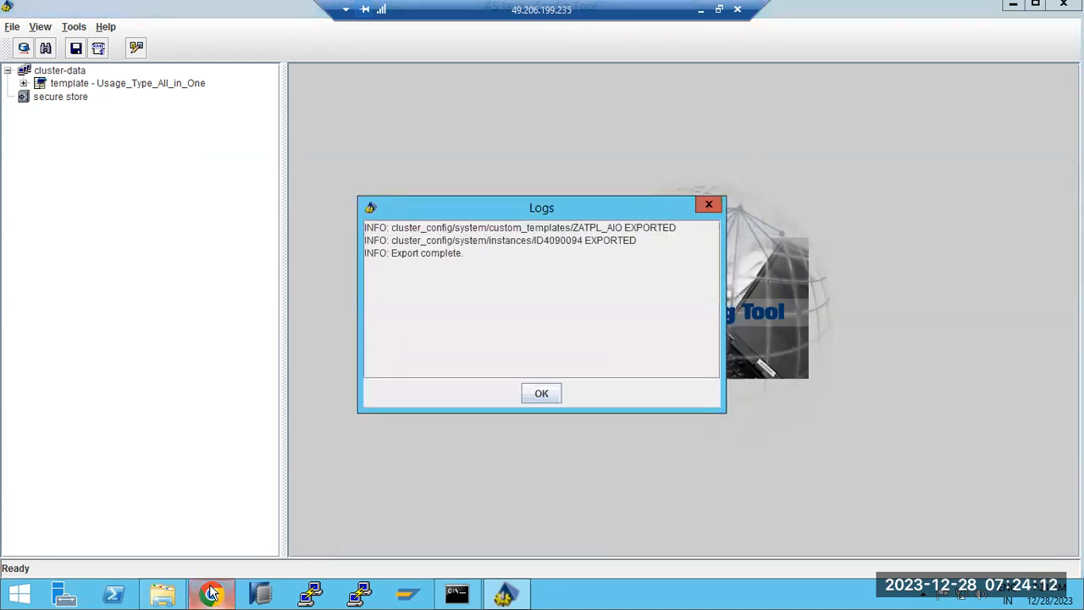
click(536, 395)
click(162, 594)
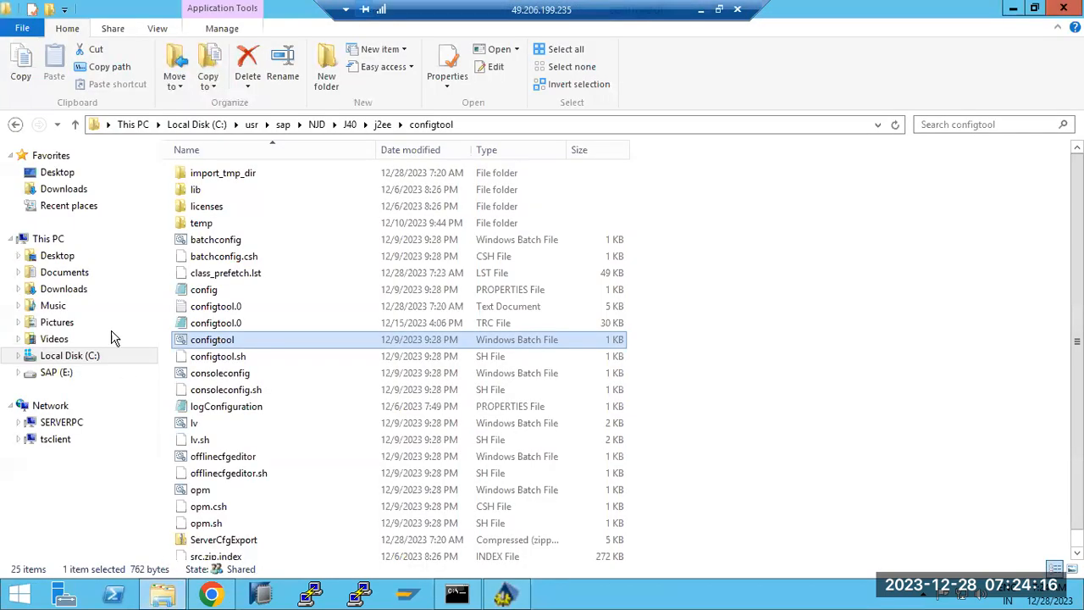
click(61, 189)
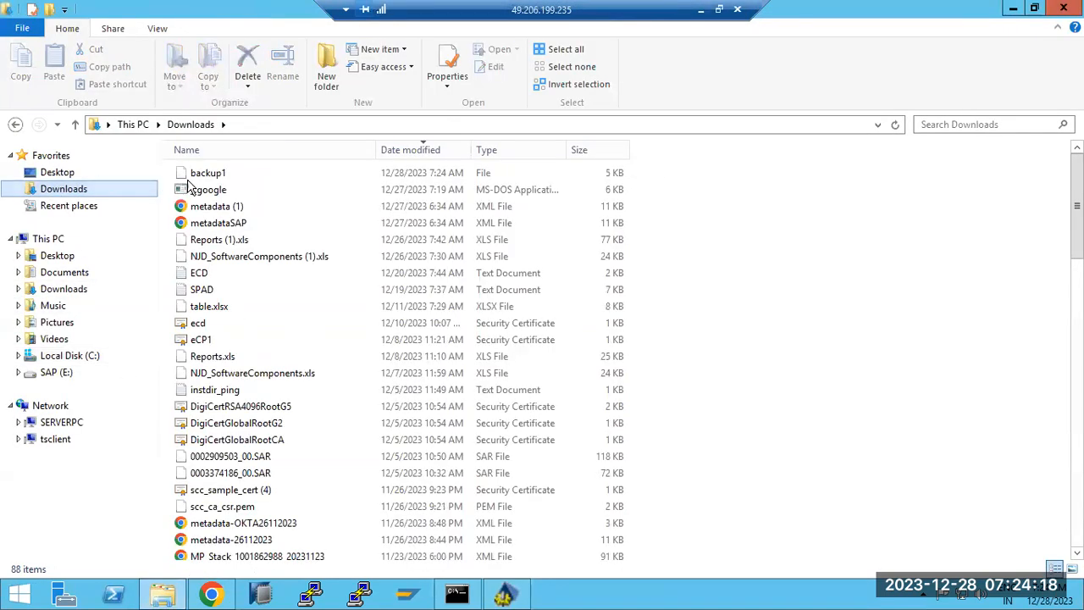
click(162, 594)
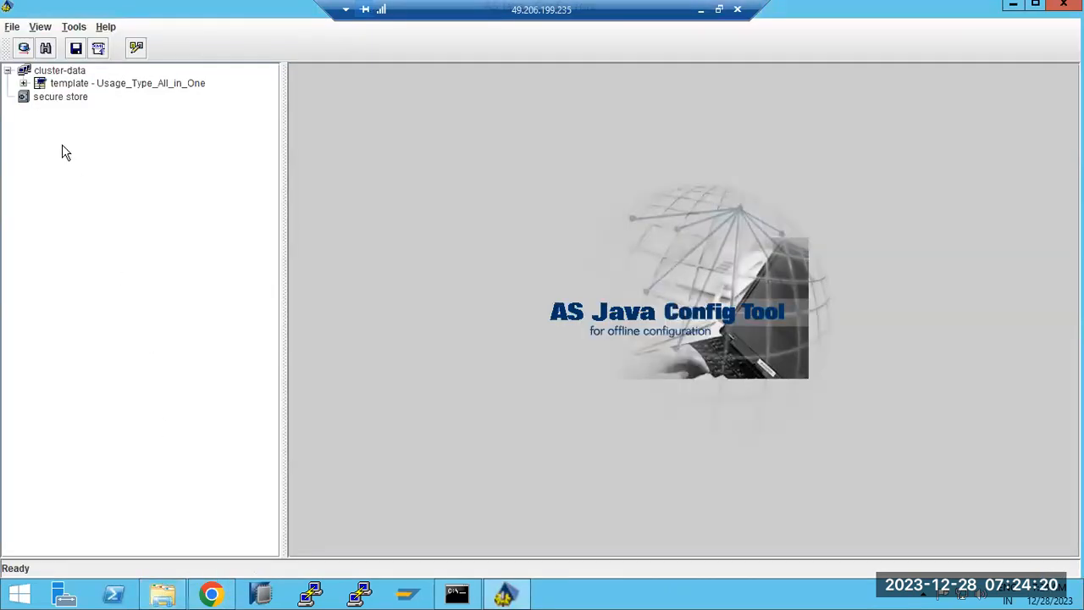
click(12, 27)
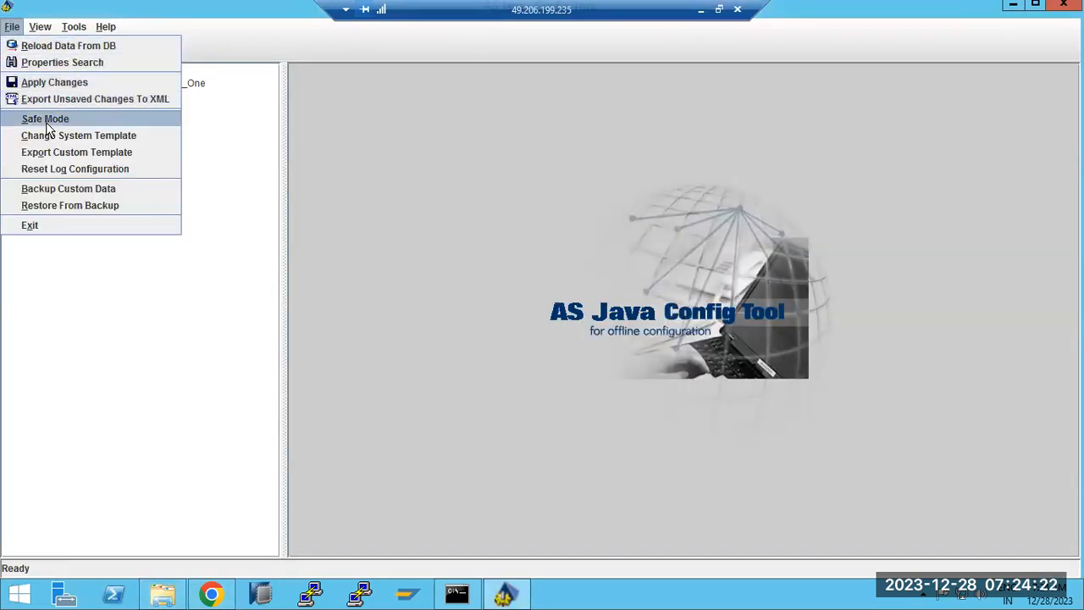
Restore the configuration from backup1 in Downloads and close the Import complete log.
click(45, 205)
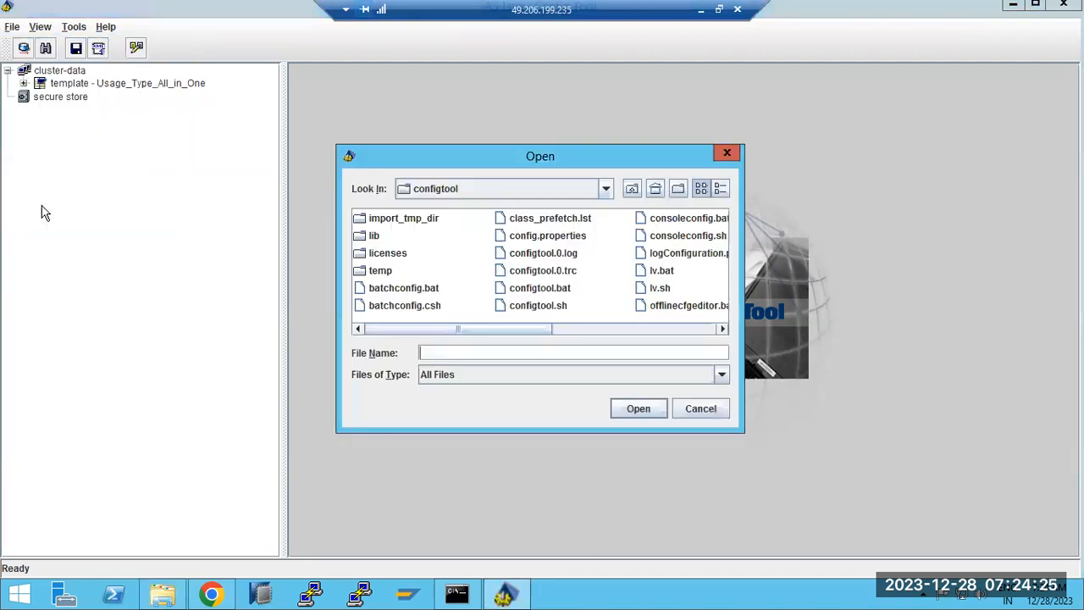
click(604, 189)
scroll(455, 251, up, 5)
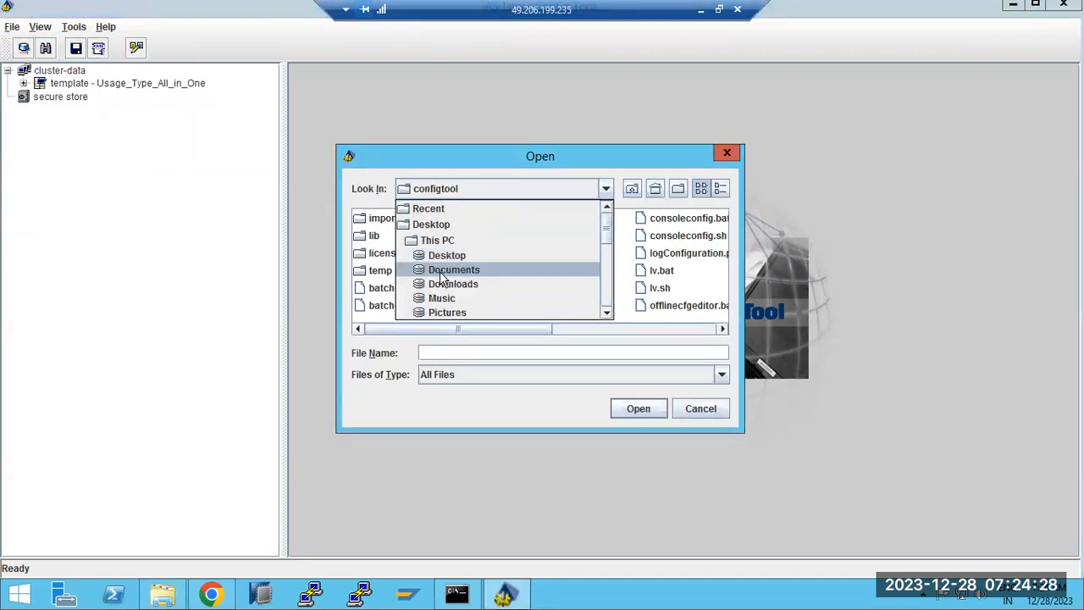
click(444, 284)
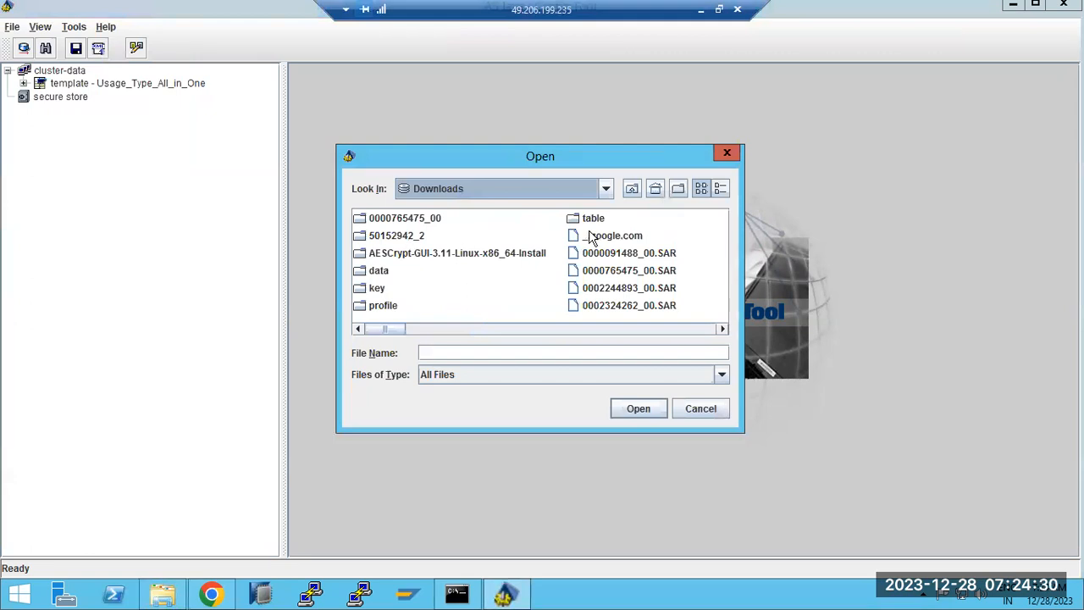
click(597, 271)
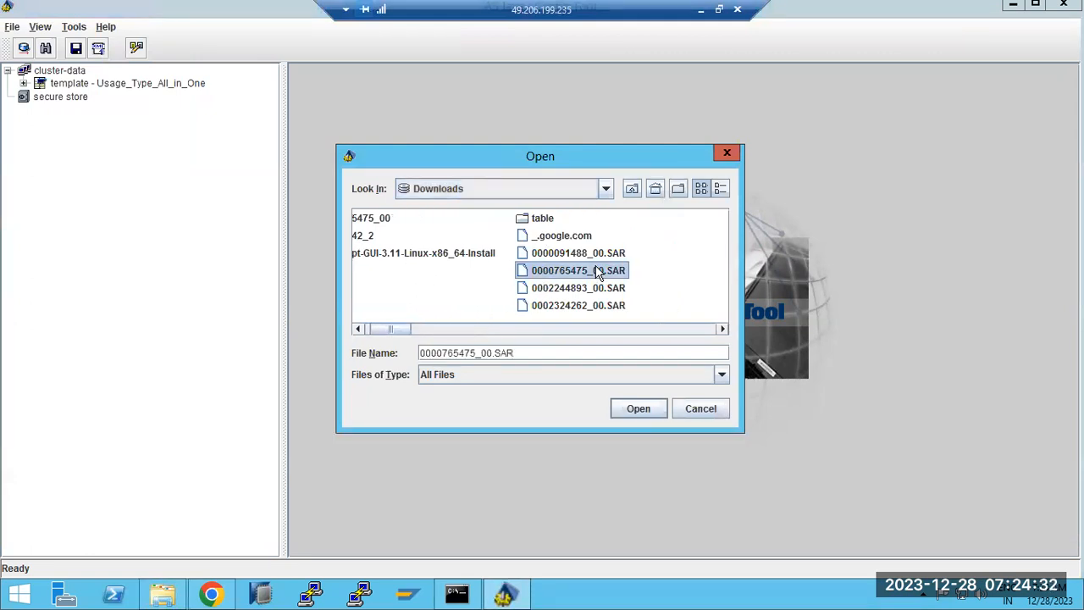
key(b)
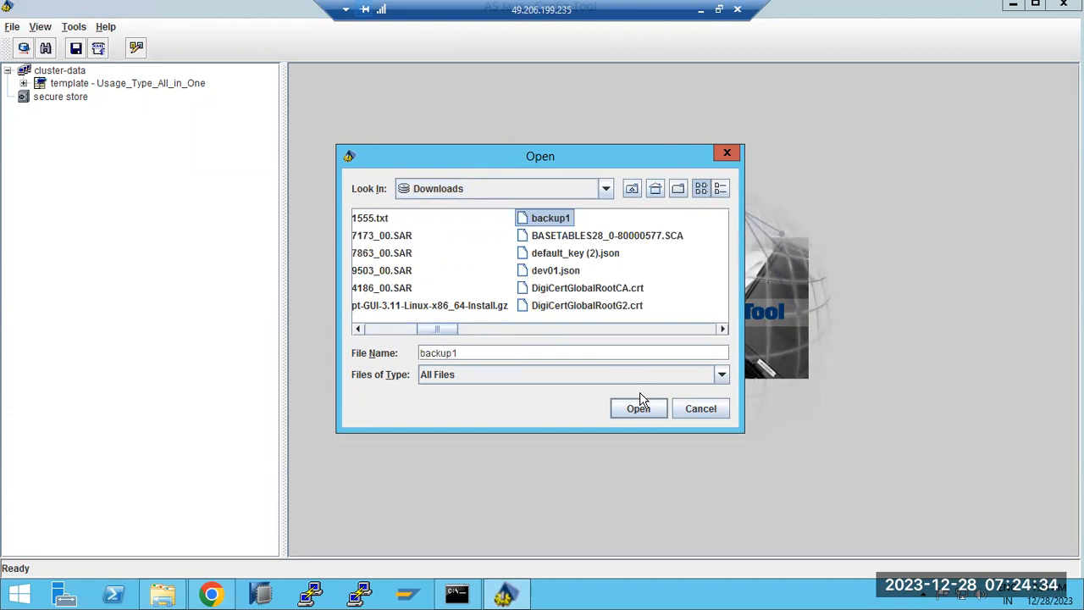
click(644, 410)
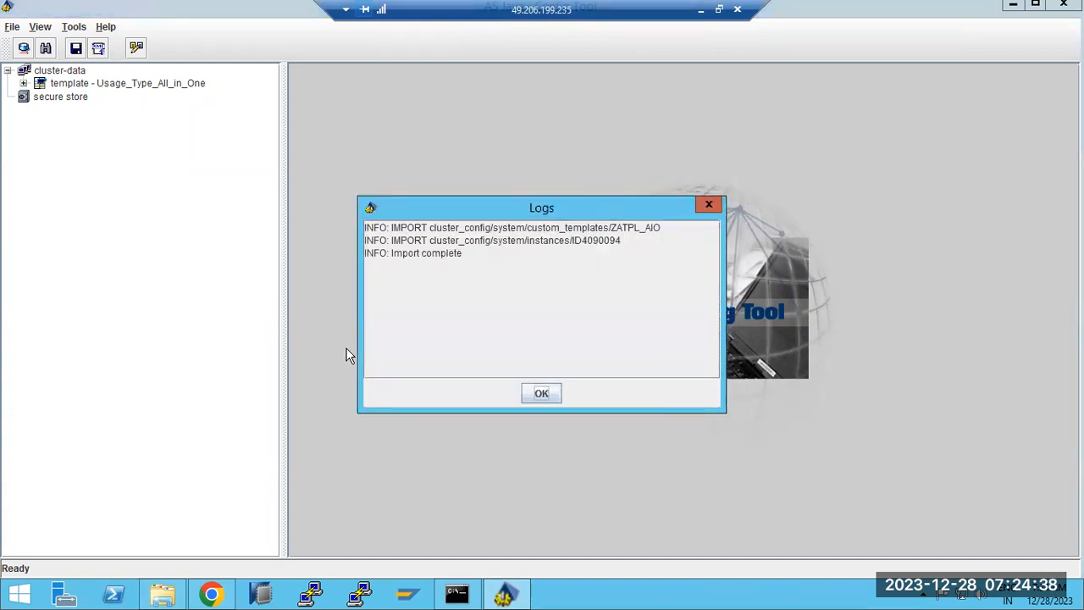
drag(408, 257, 466, 257)
click(532, 396)
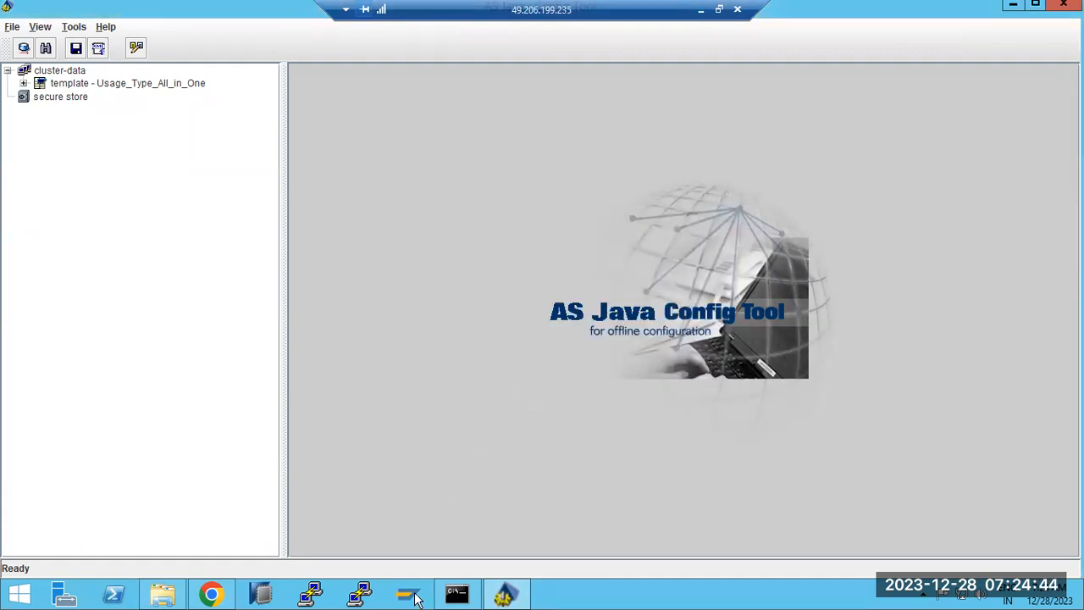
Switch between the Config Tool and the NetWeaver Administrator browser, ending back in the Config Tool.
click(508, 596)
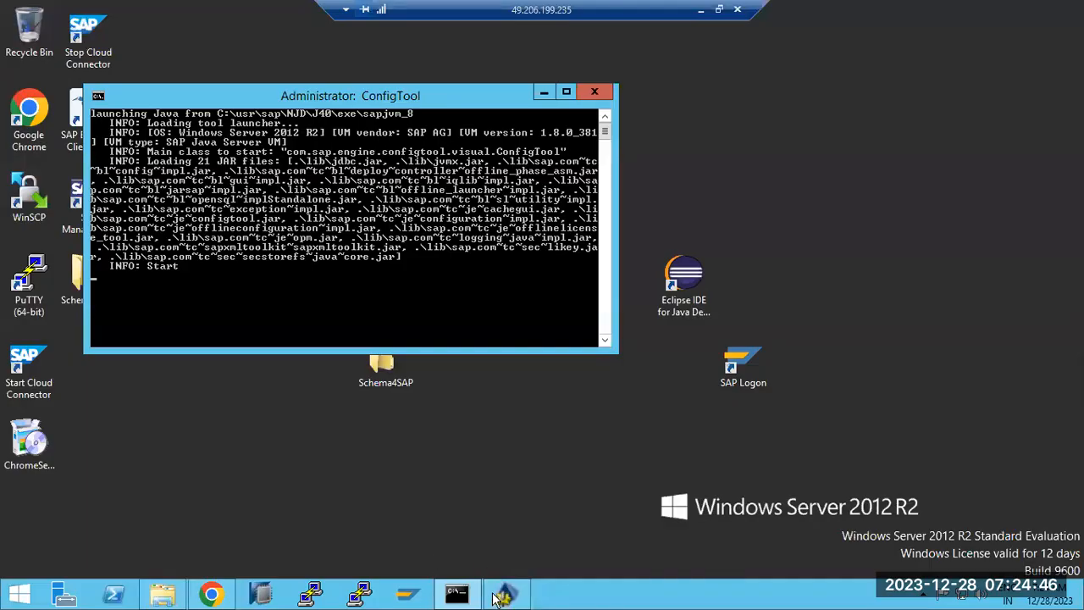
click(503, 595)
click(211, 594)
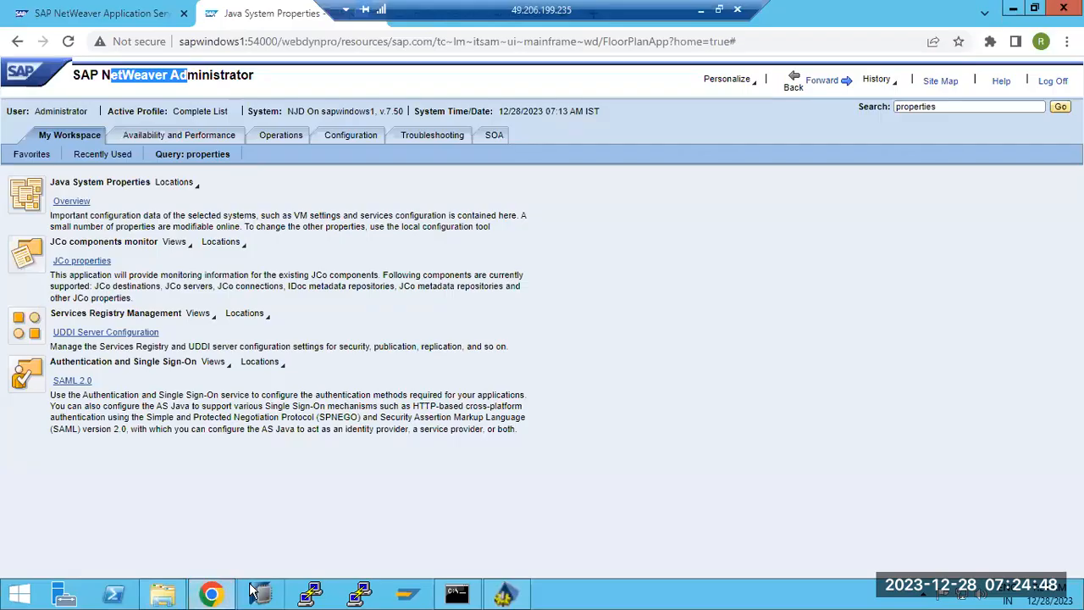
click(505, 595)
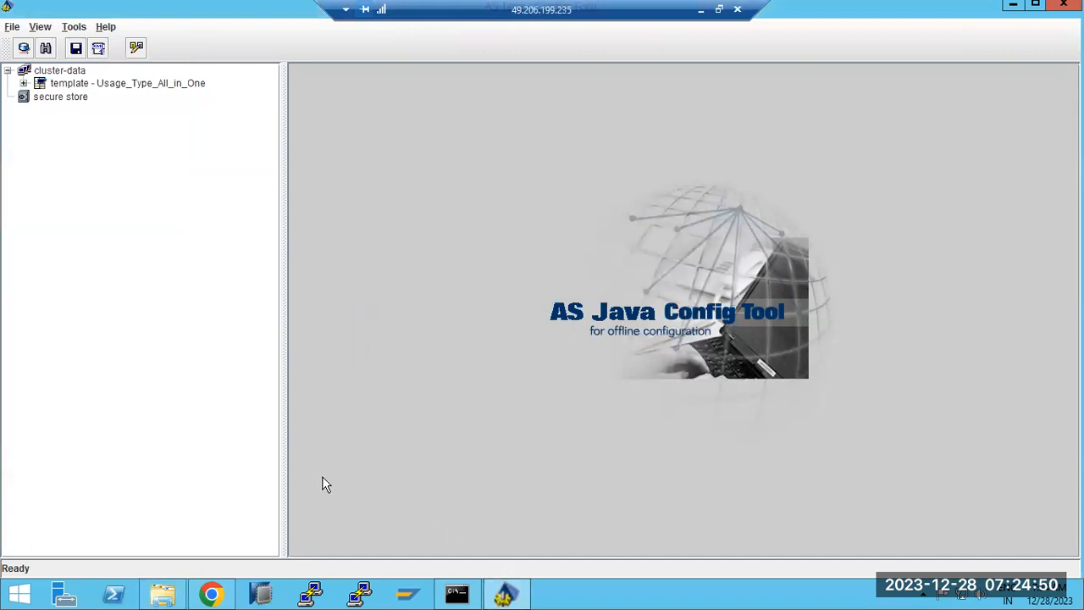
Expand the Usage_Type_All_in_One template, its instance node and the instance's services list.
click(24, 83)
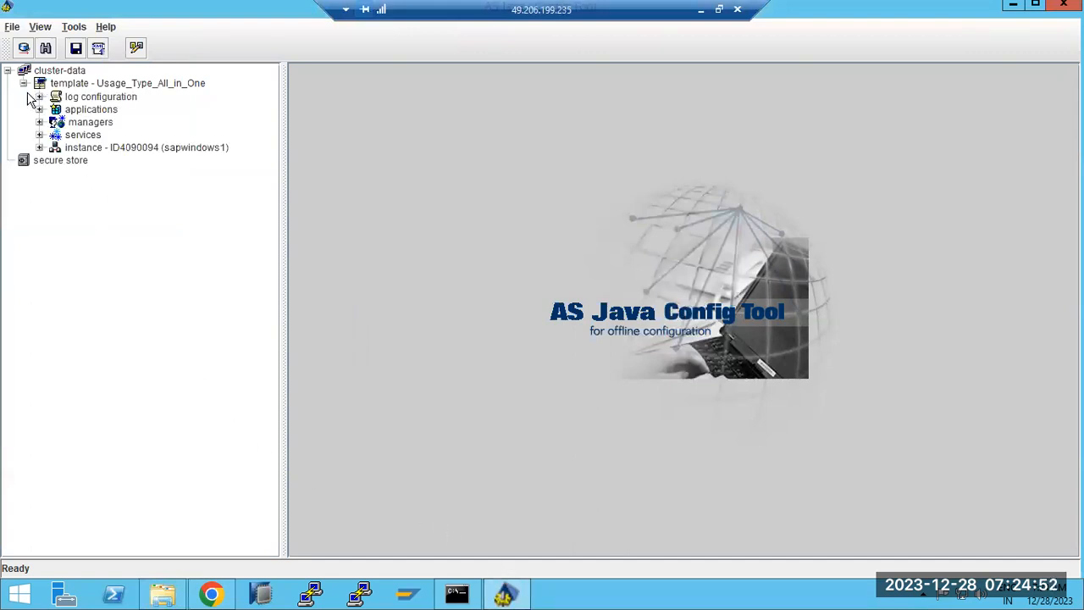
click(39, 147)
click(55, 198)
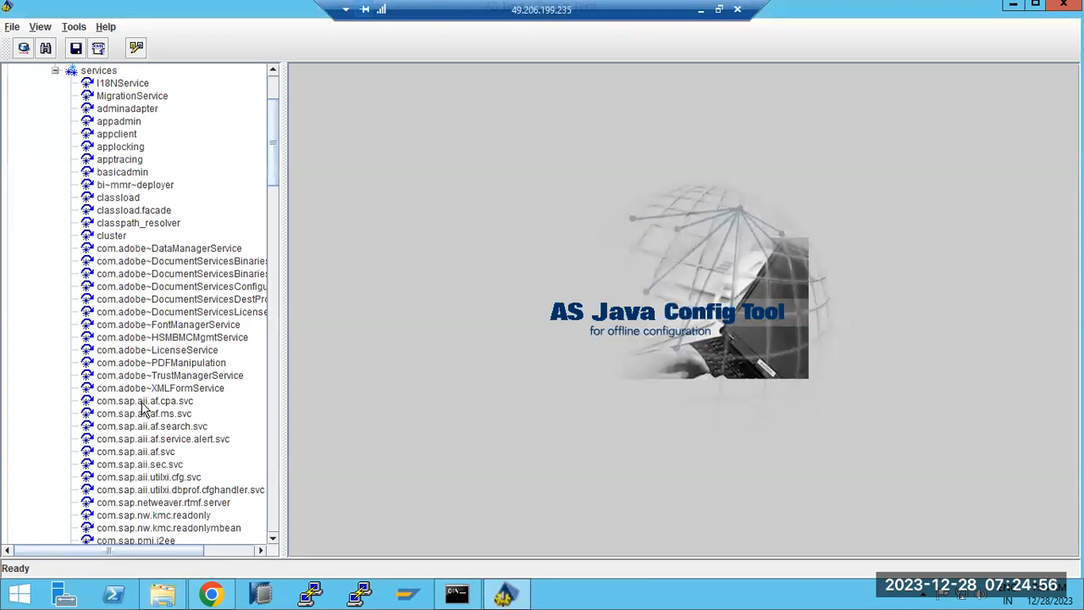
scroll(144, 409, down, 5)
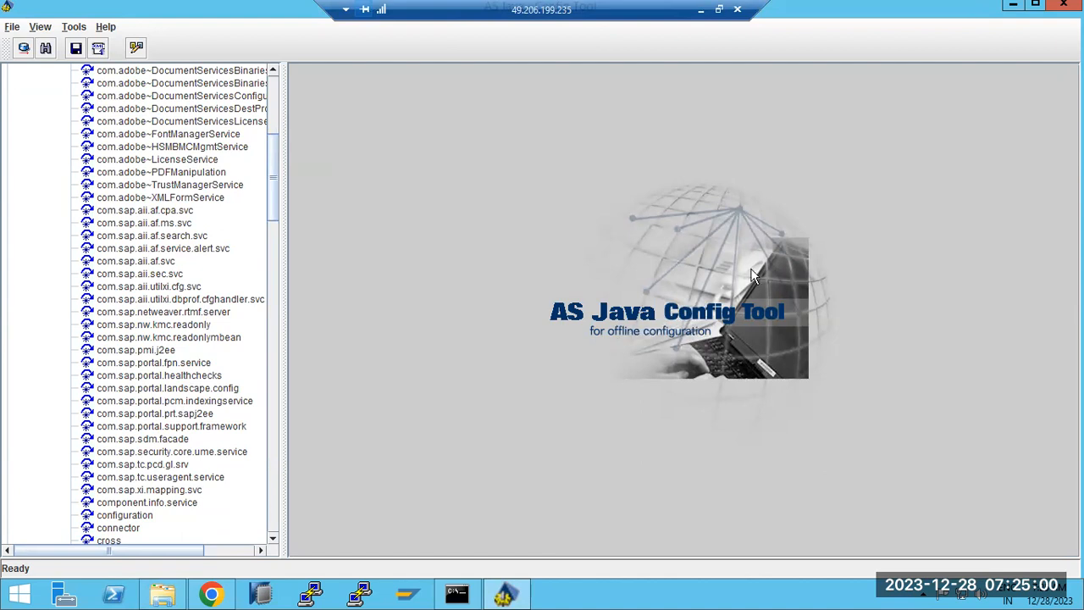
After checking the NetWeaver Administrator page, open the com.sap.security.core.ume.service properties.
click(212, 593)
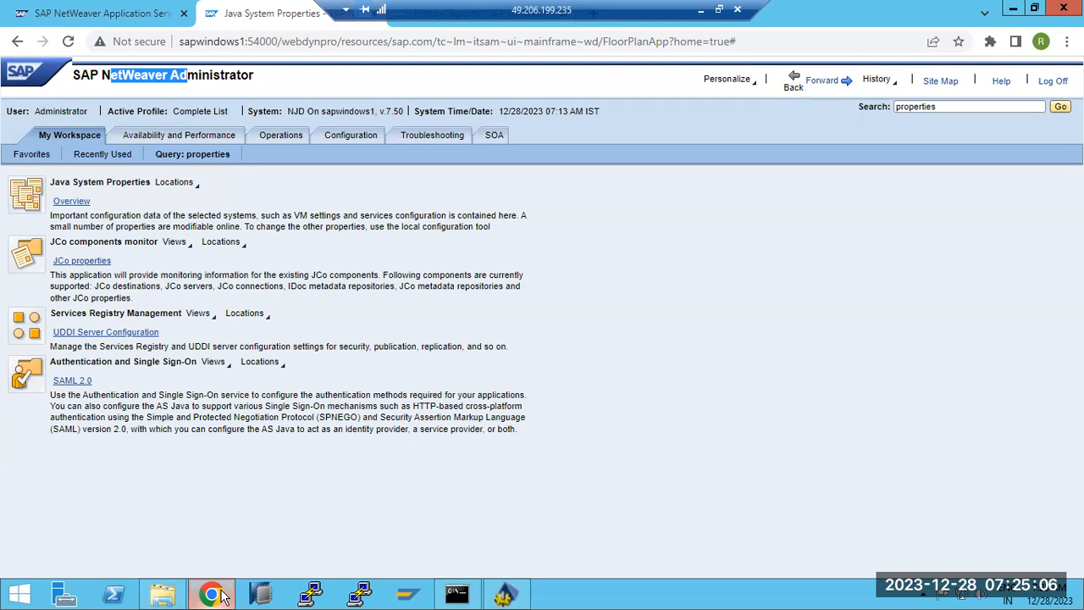
click(225, 593)
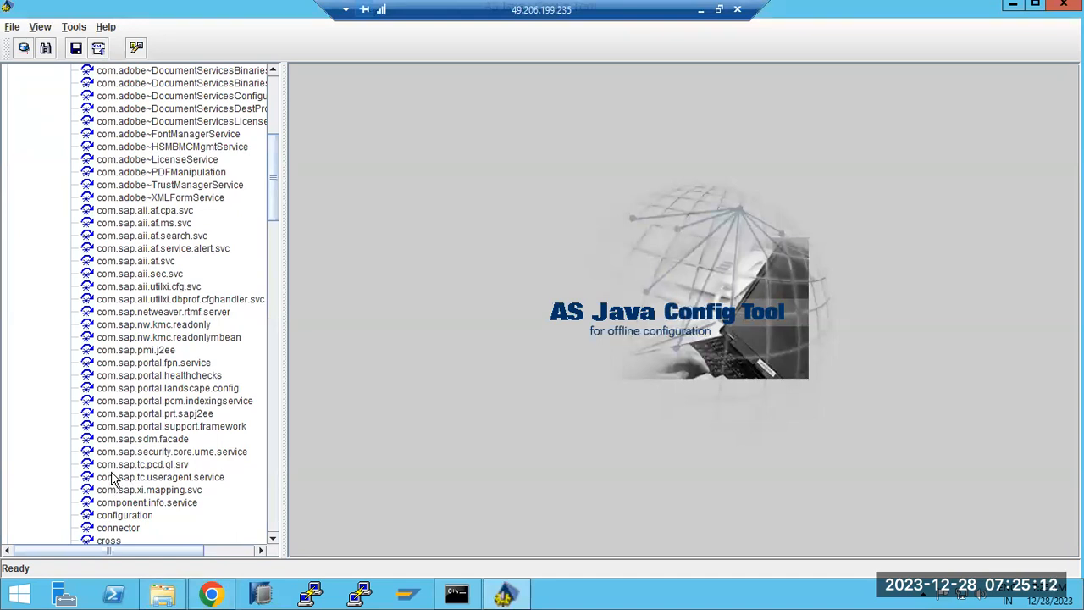
scroll(111, 479, up, 3)
scroll(111, 480, up, 5)
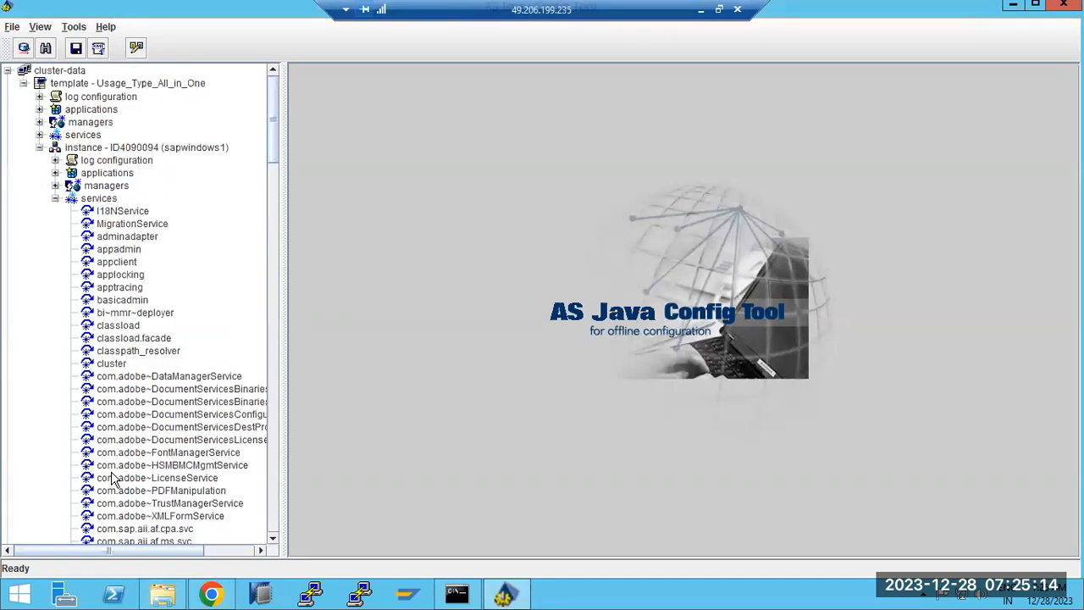
scroll(113, 490, down, 10)
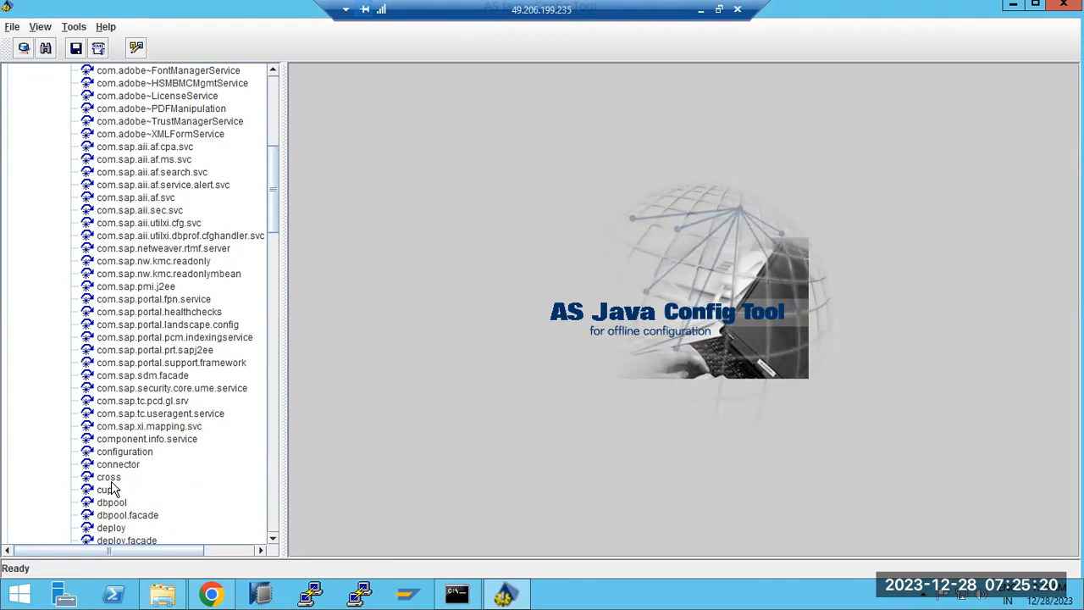
click(146, 389)
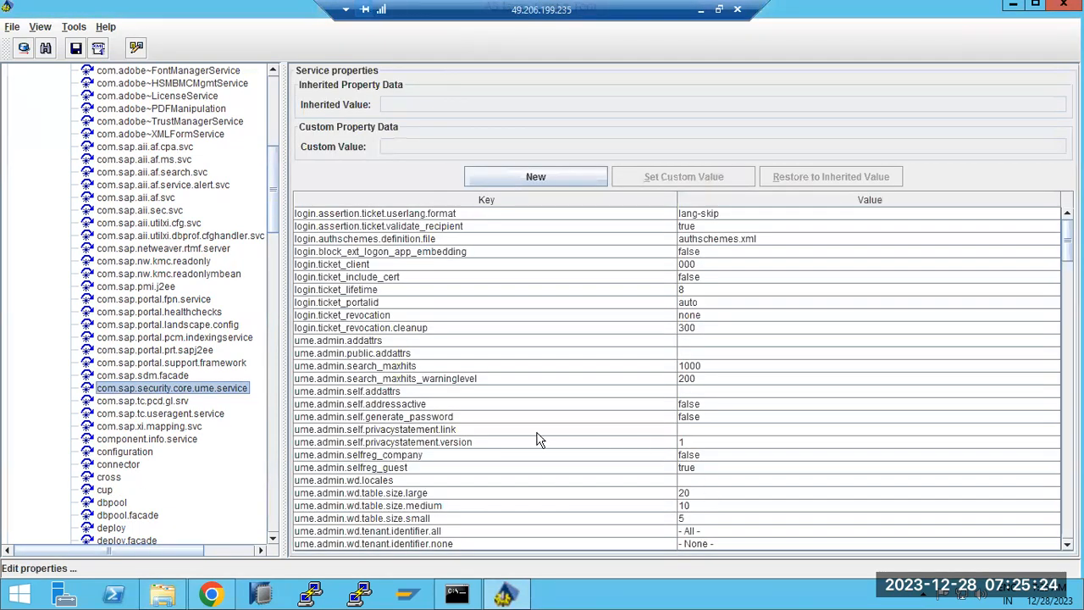
Review the privacystatement.link, ume.ldap.access.multidomain.enabled, ume.ldap.access.ssl and ume.ldap.record_access properties.
click(489, 428)
scroll(487, 429, down, 5)
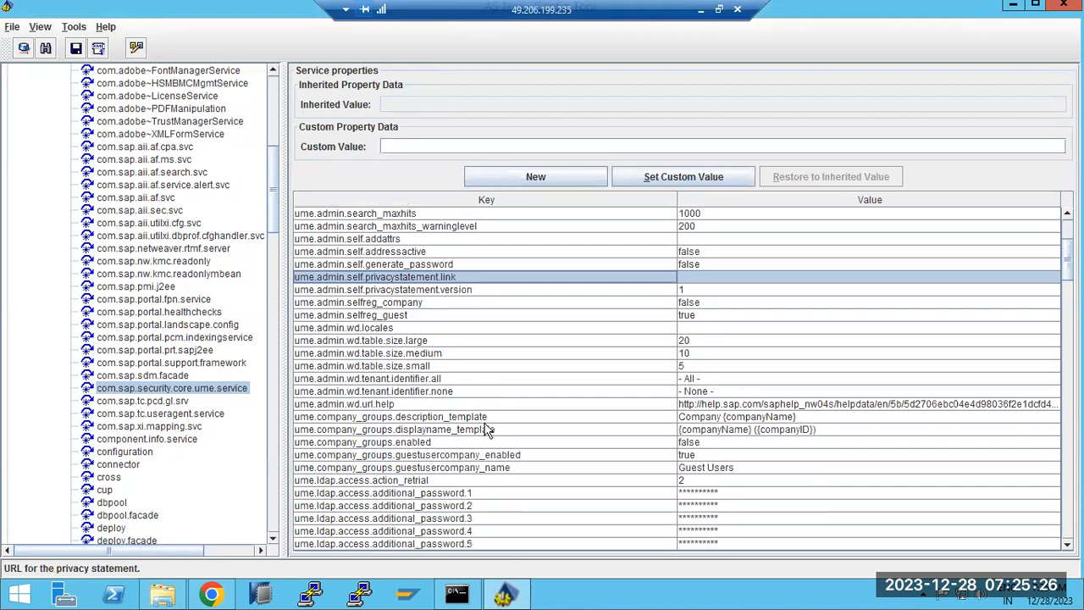
scroll(489, 455, down, 3)
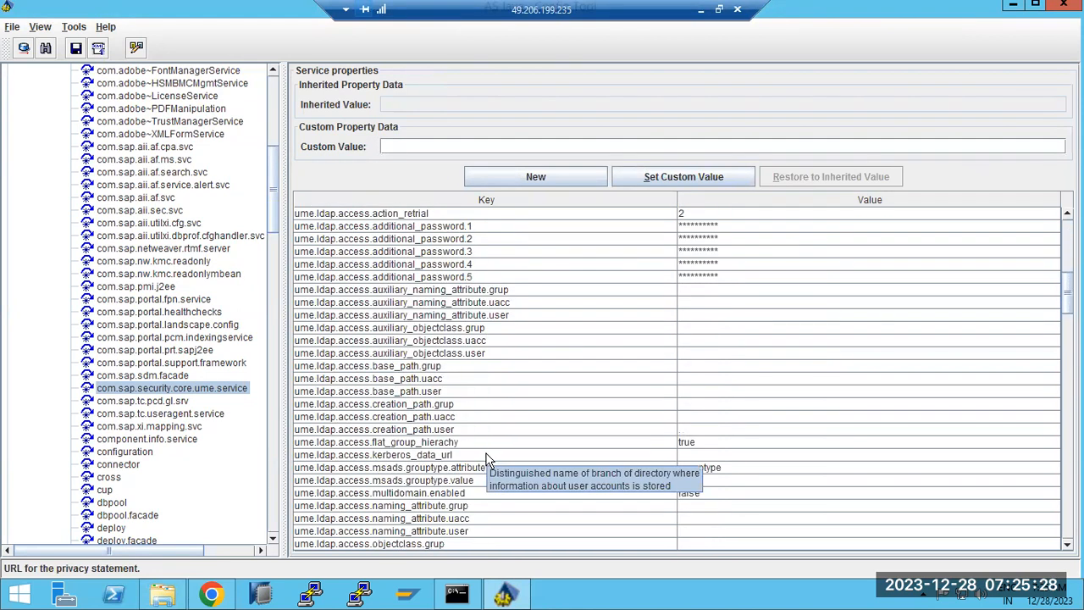
scroll(489, 458, down, 3)
click(430, 381)
scroll(434, 398, down, 1)
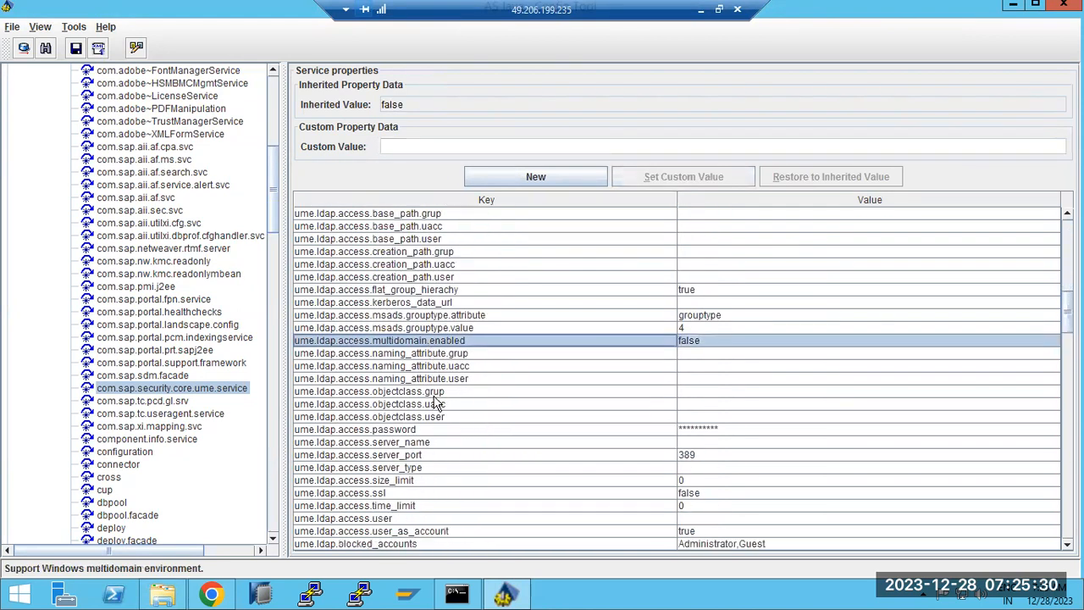
scroll(435, 404, down, 1)
click(376, 456)
scroll(373, 463, down, 5)
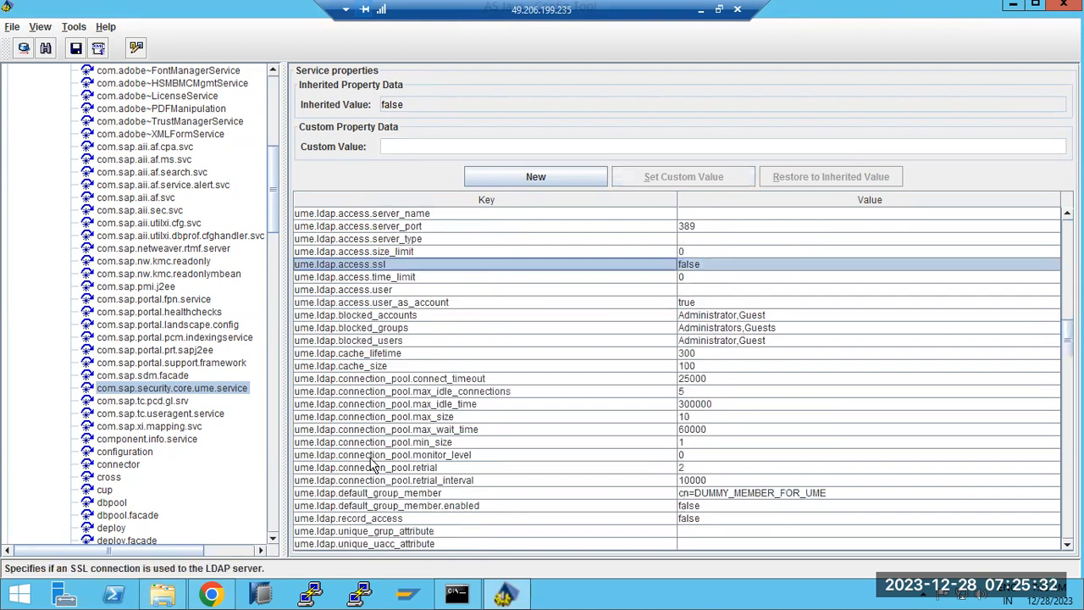
click(381, 520)
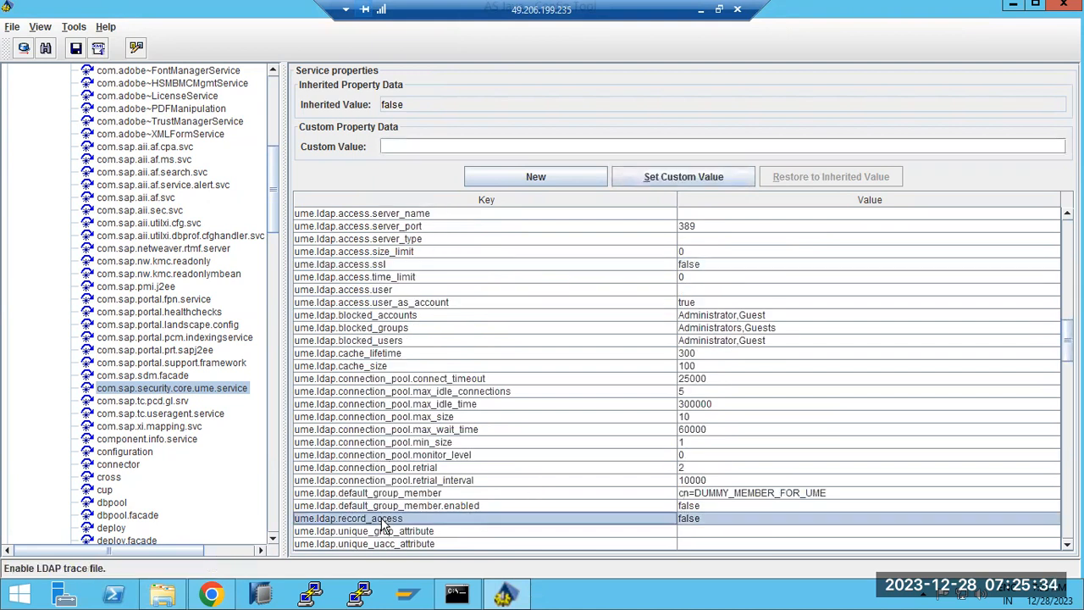
scroll(382, 521, down, 9)
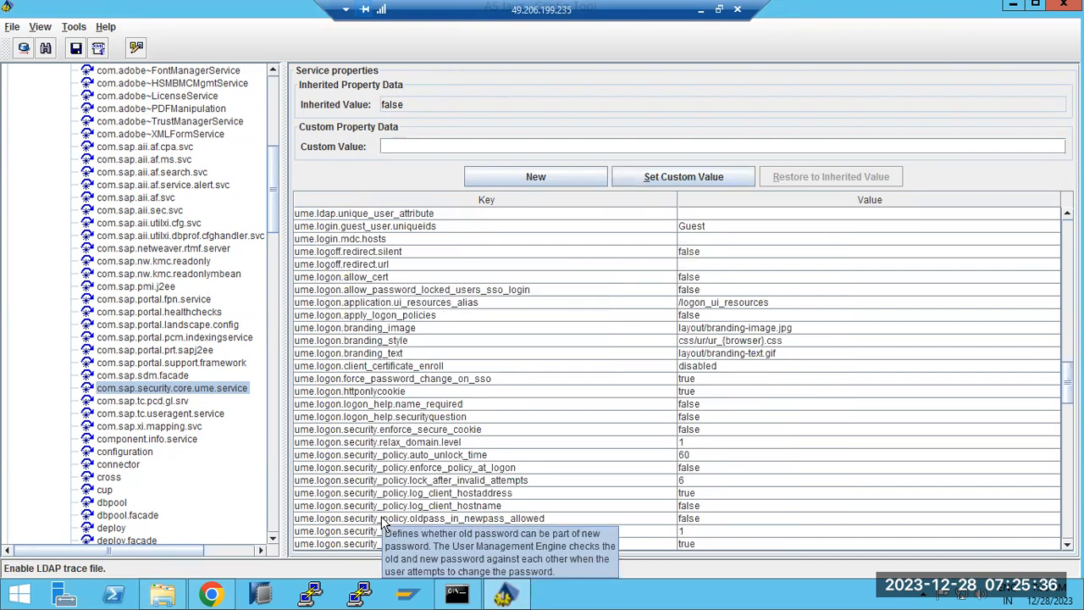
scroll(382, 521, up, 1)
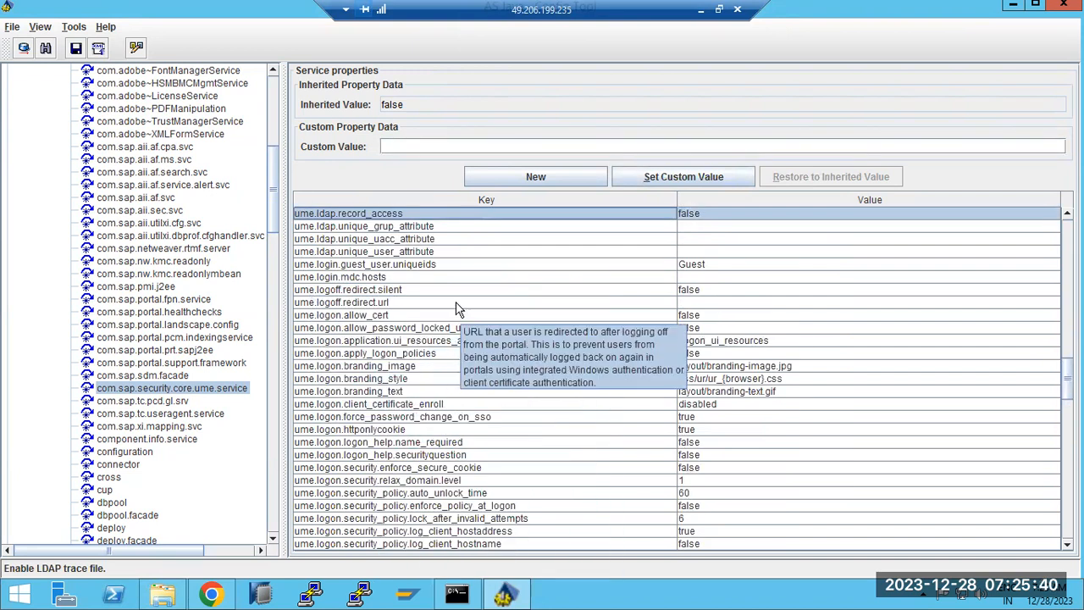
Check ume.logoff.redirect.silent and ume.superadmin.password, and confirm ume.superadmin.activated is inherited as FALSE.
click(396, 291)
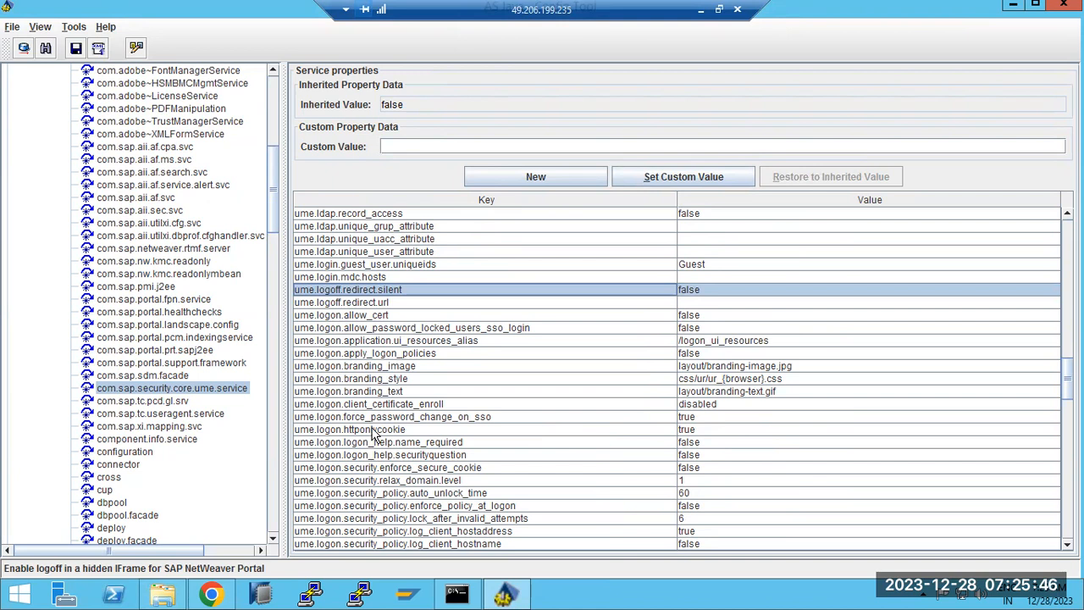
scroll(385, 455, down, 13)
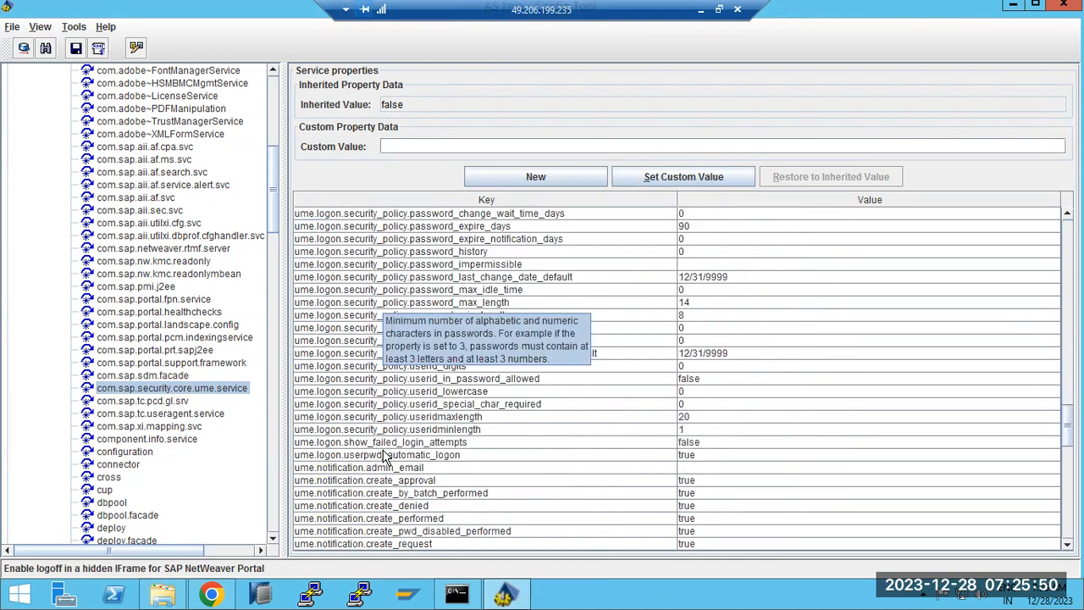
scroll(386, 455, down, 12)
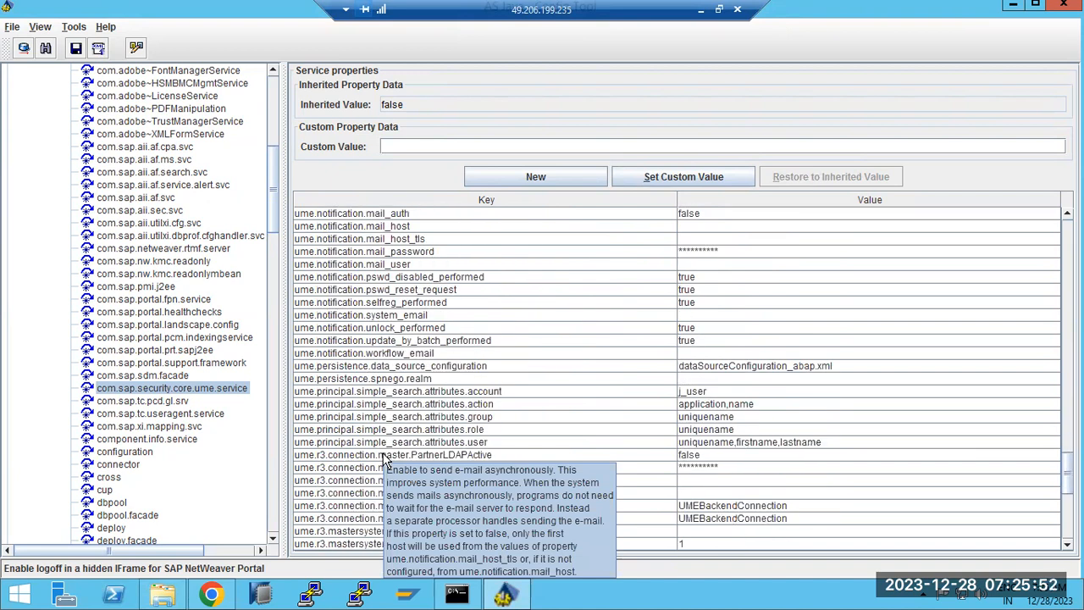
scroll(386, 455, down, 6)
click(348, 381)
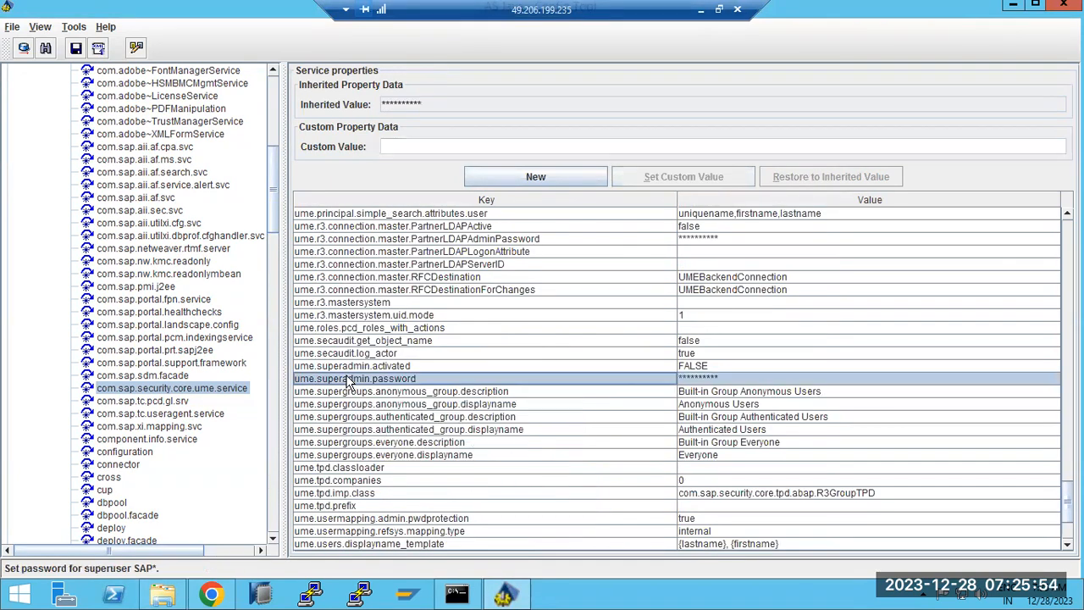
click(356, 367)
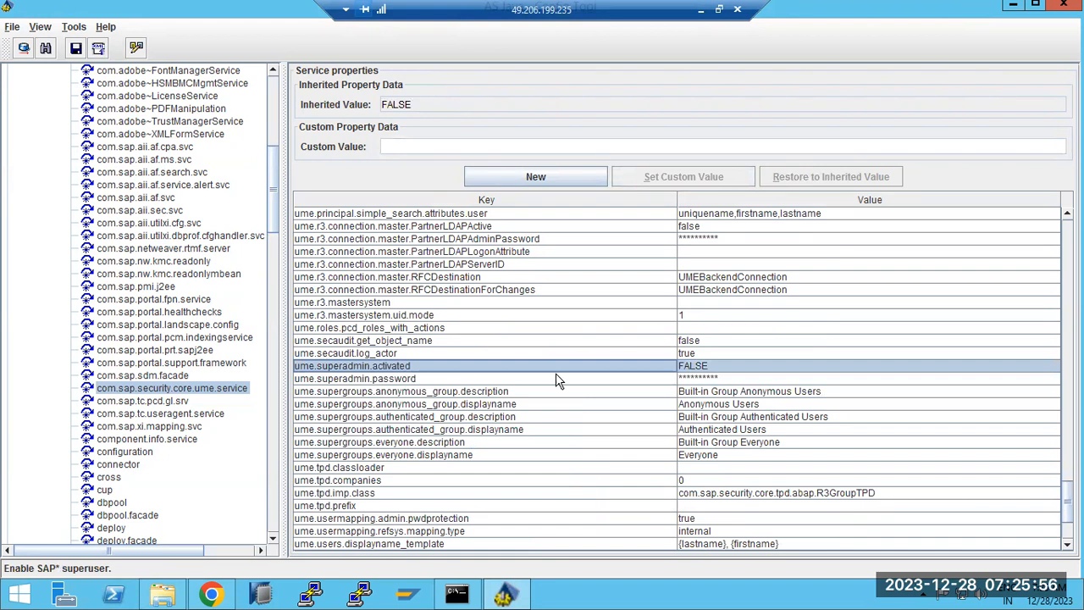
click(688, 365)
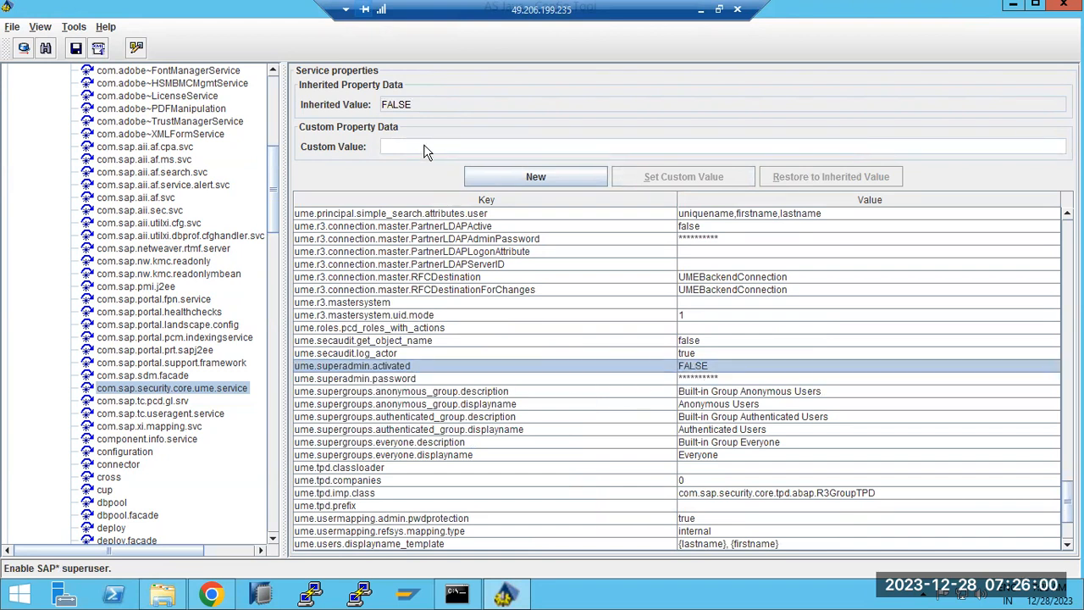
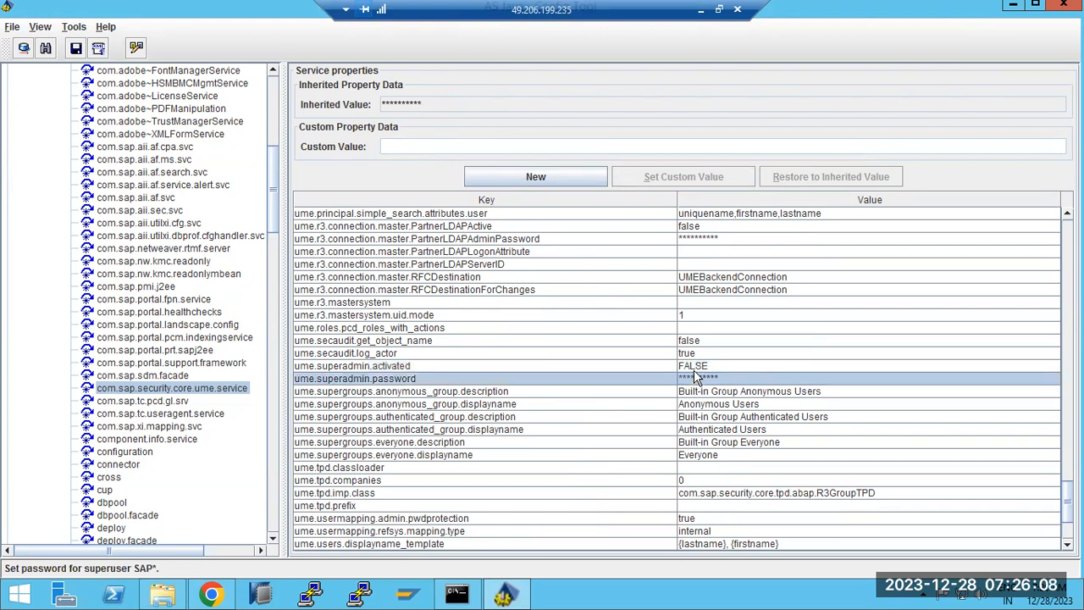
Select ume.superadmin.activated to see its inherited FALSE value and SAP* superuser description.
click(693, 367)
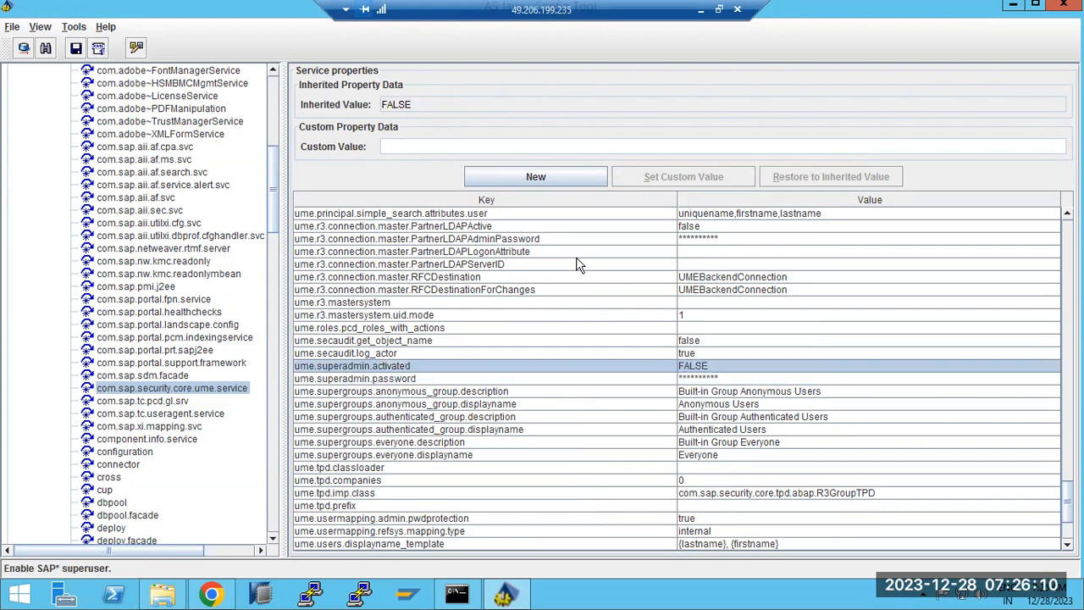
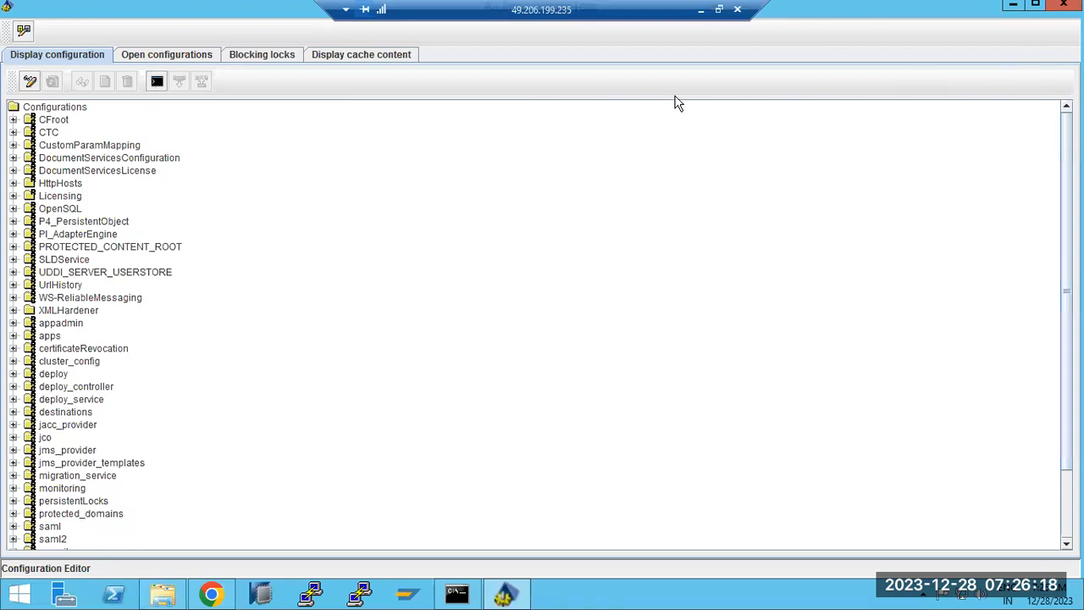
Leave the Configuration Editor and bring up the SAP Logon connections list.
click(24, 31)
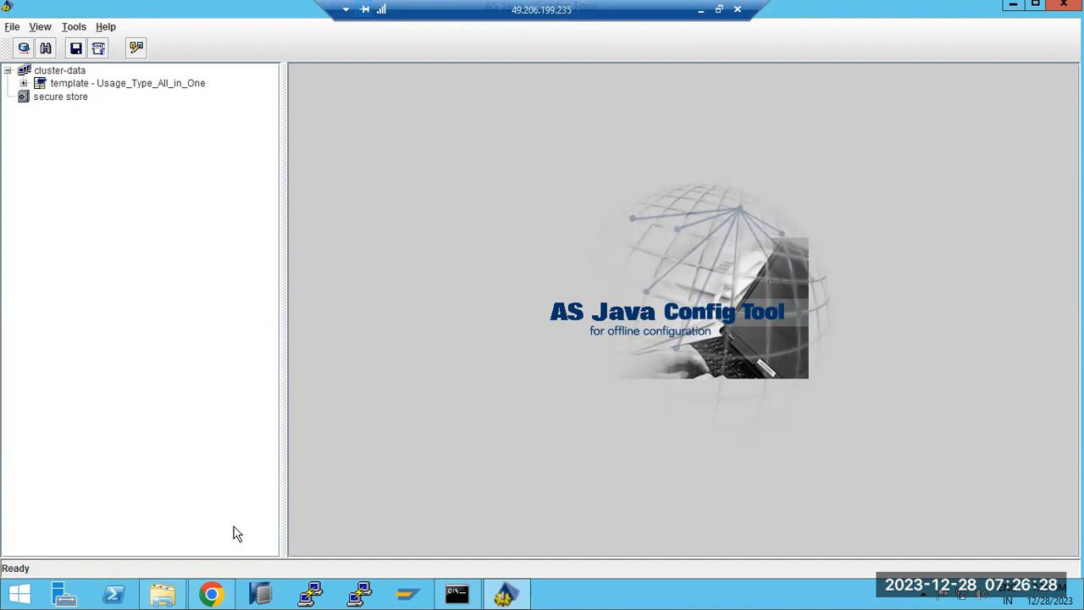
click(410, 591)
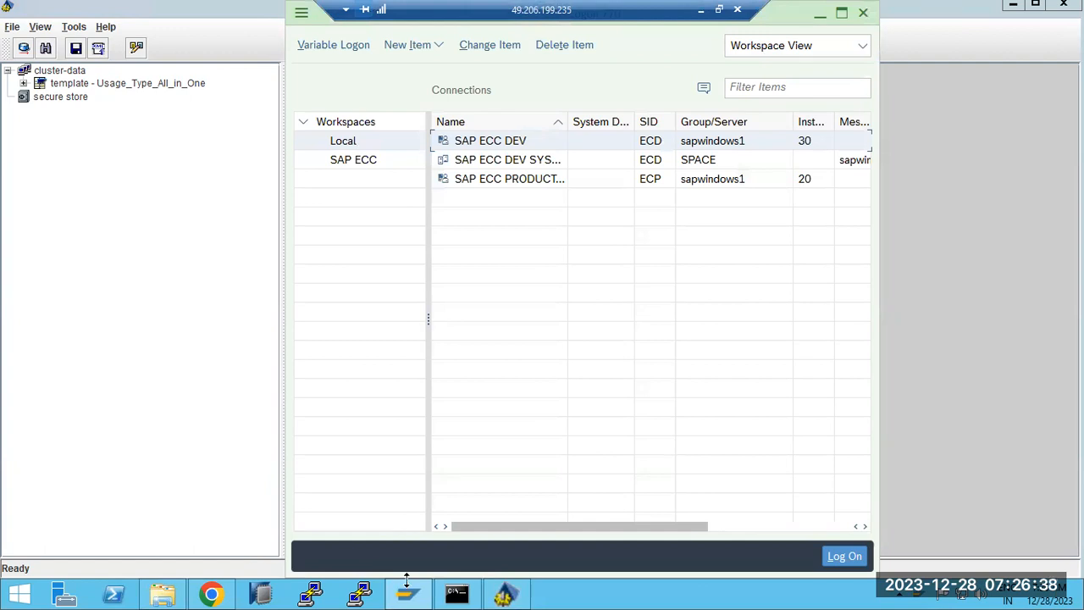
double_click(493, 183)
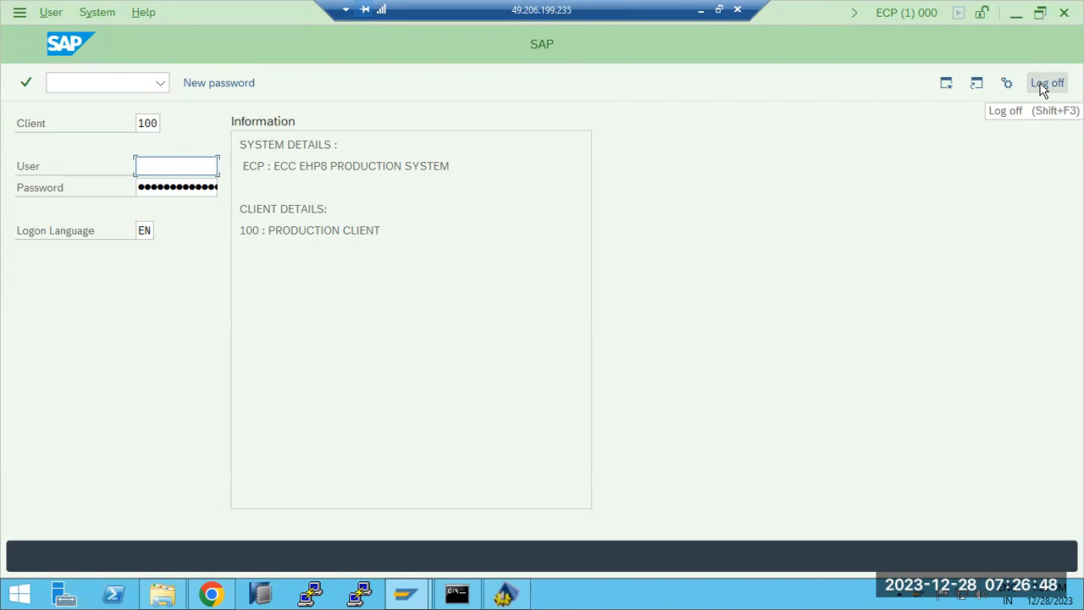
click(1043, 91)
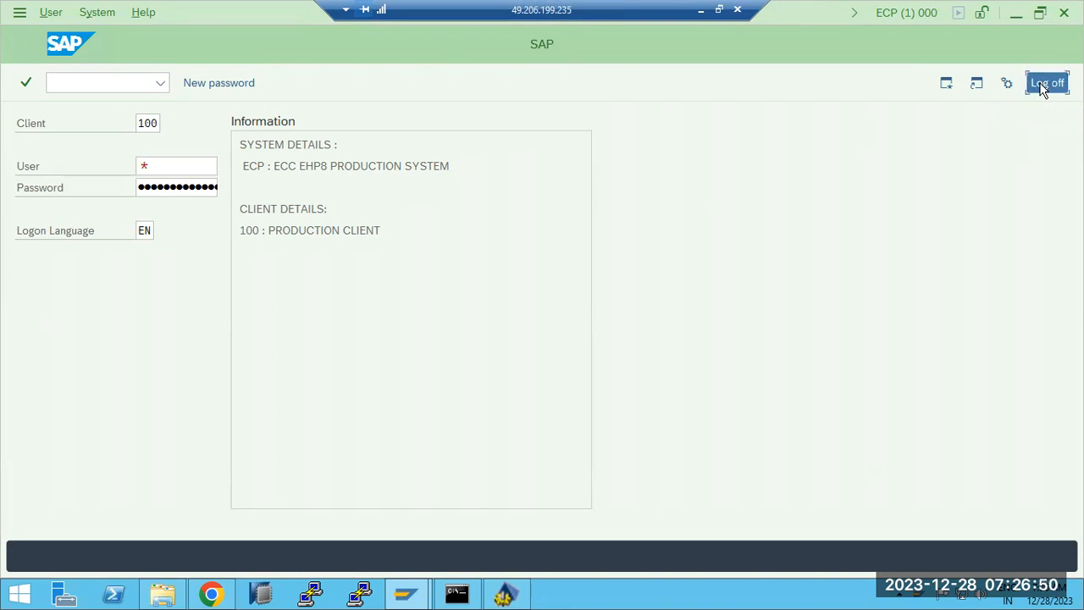
click(8, 358)
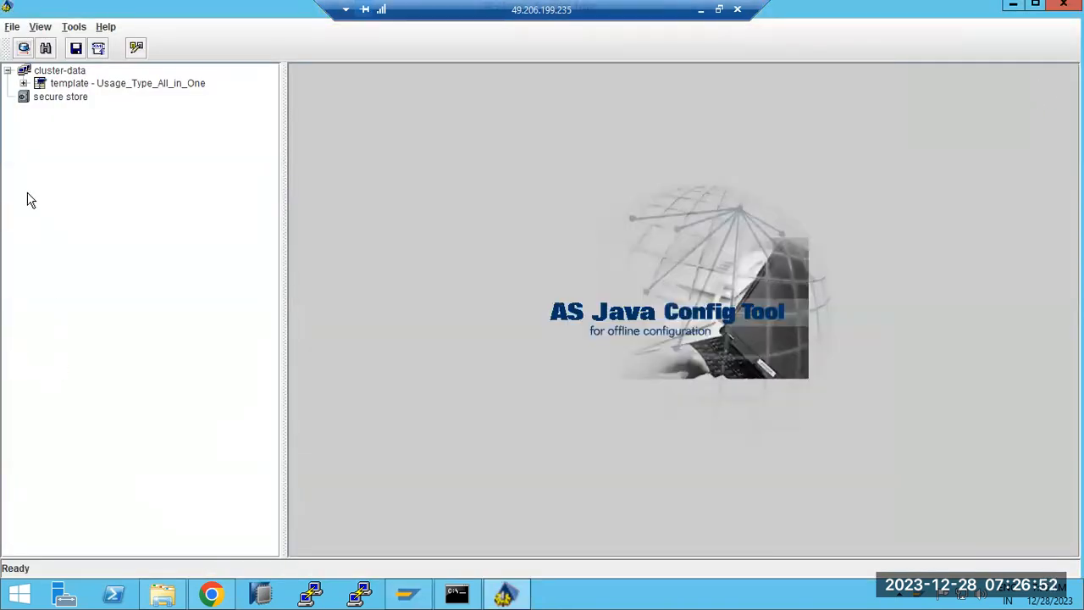
Expand template > instance > services and show com.sap.security.core.ume.service properties.
click(24, 83)
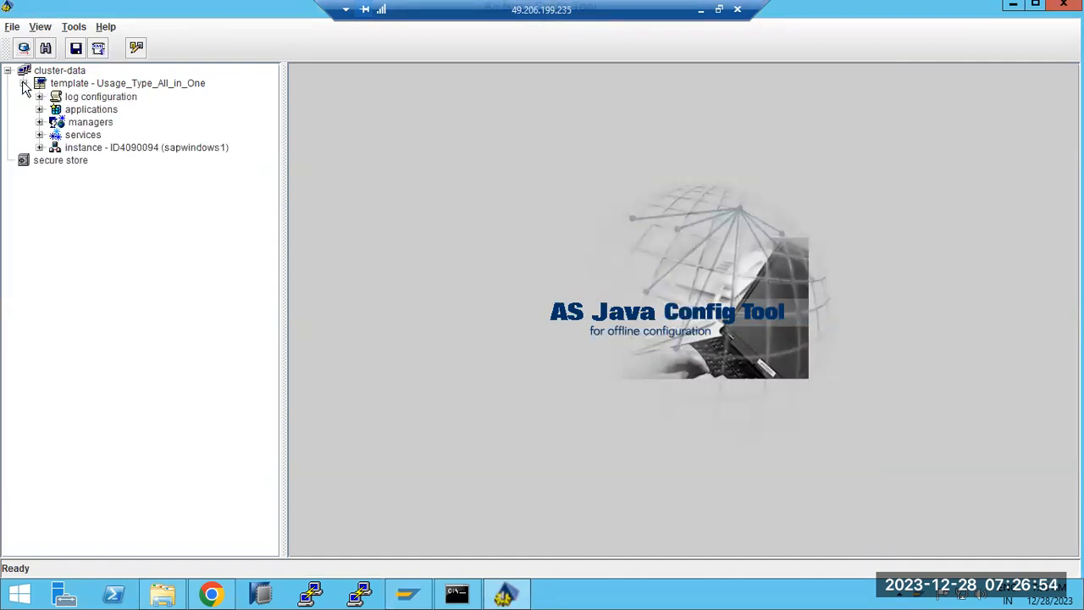
click(39, 149)
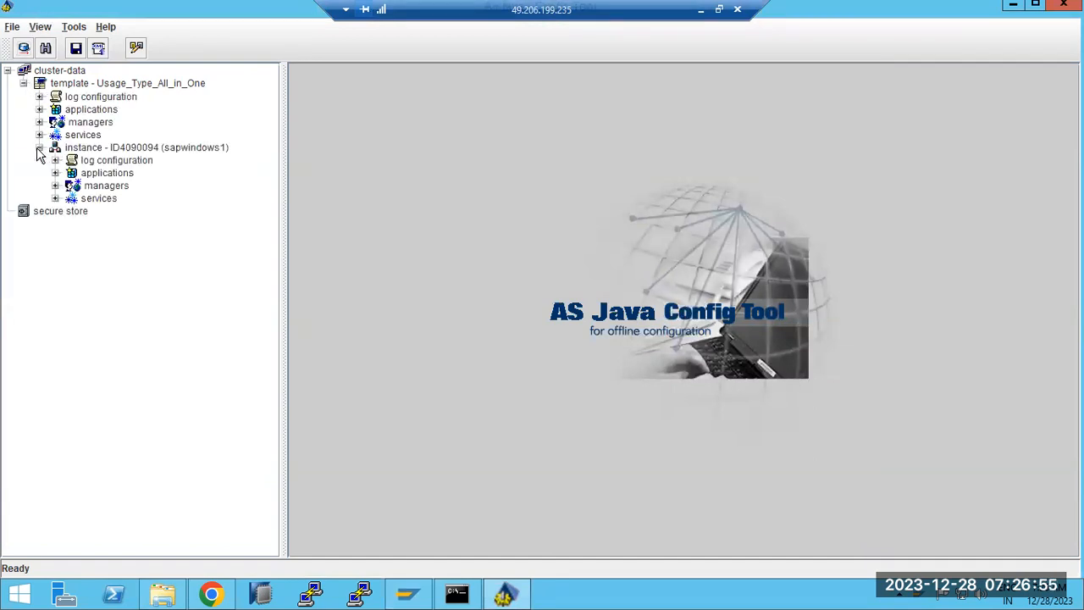
click(55, 198)
scroll(108, 421, down, 6)
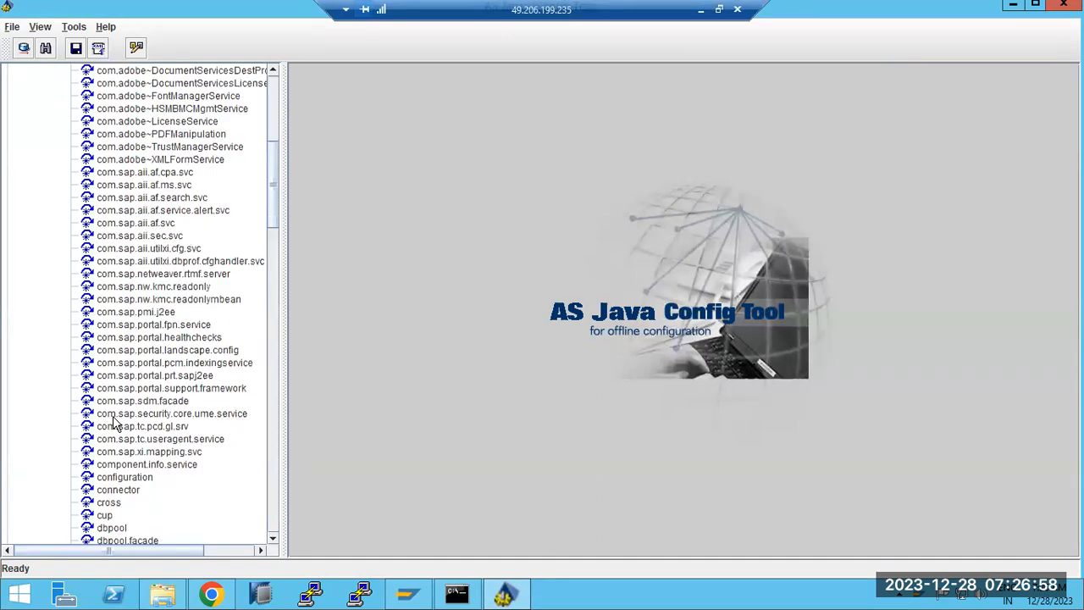
click(136, 415)
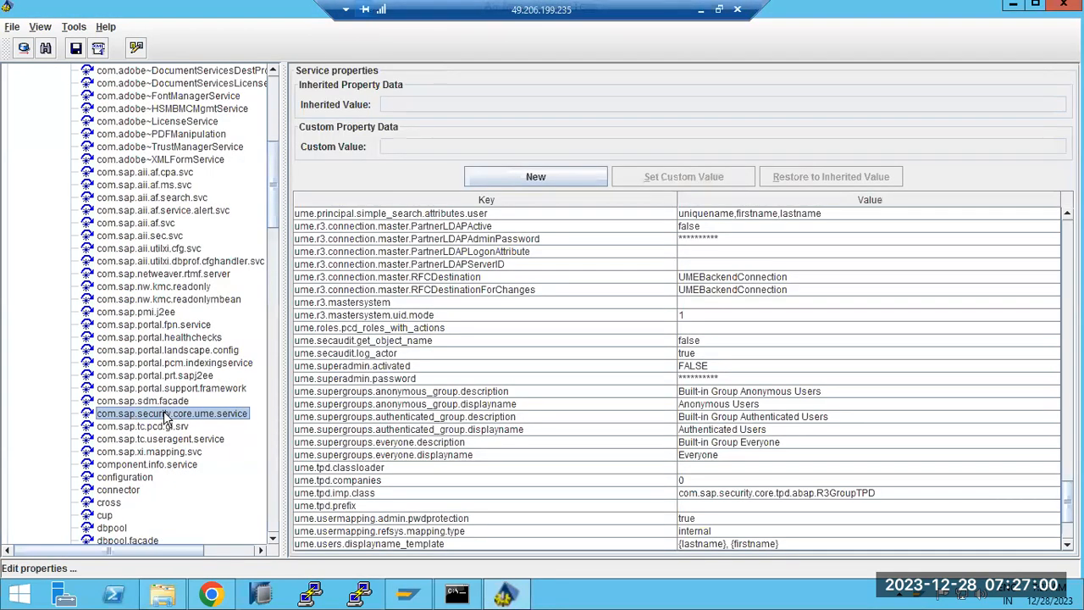
scroll(712, 386, down, 3)
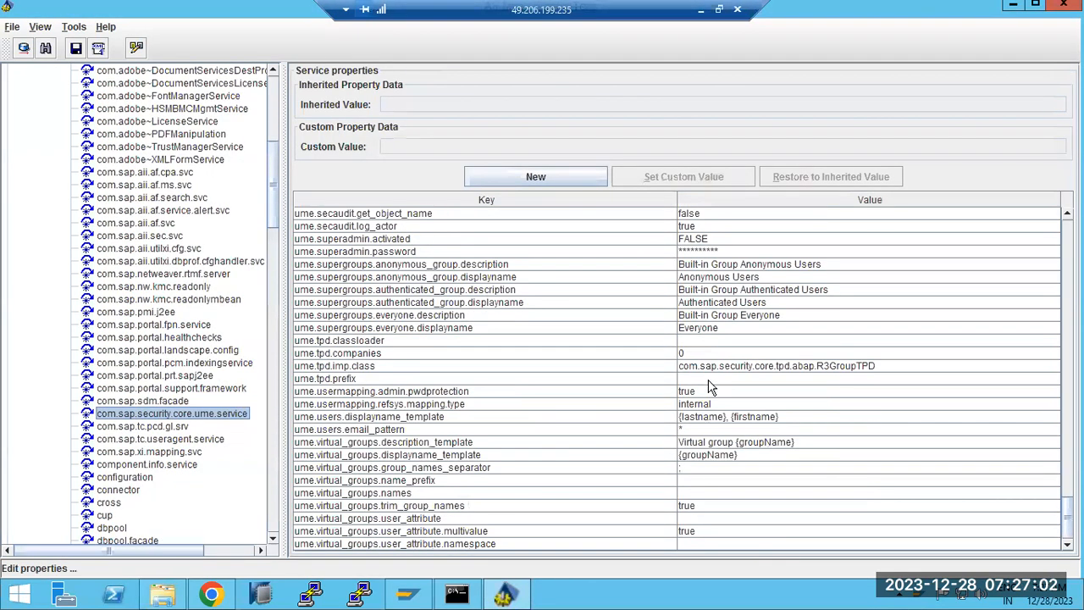
Browse the File, View and Help menus of the Config Tool.
click(12, 28)
click(31, 30)
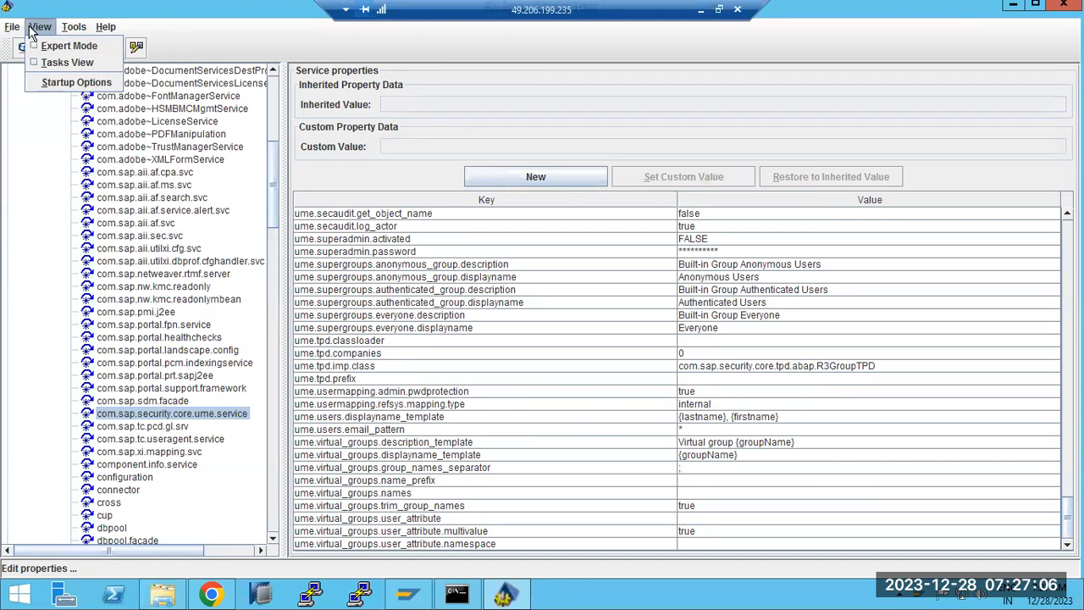
mouse_move(105, 27)
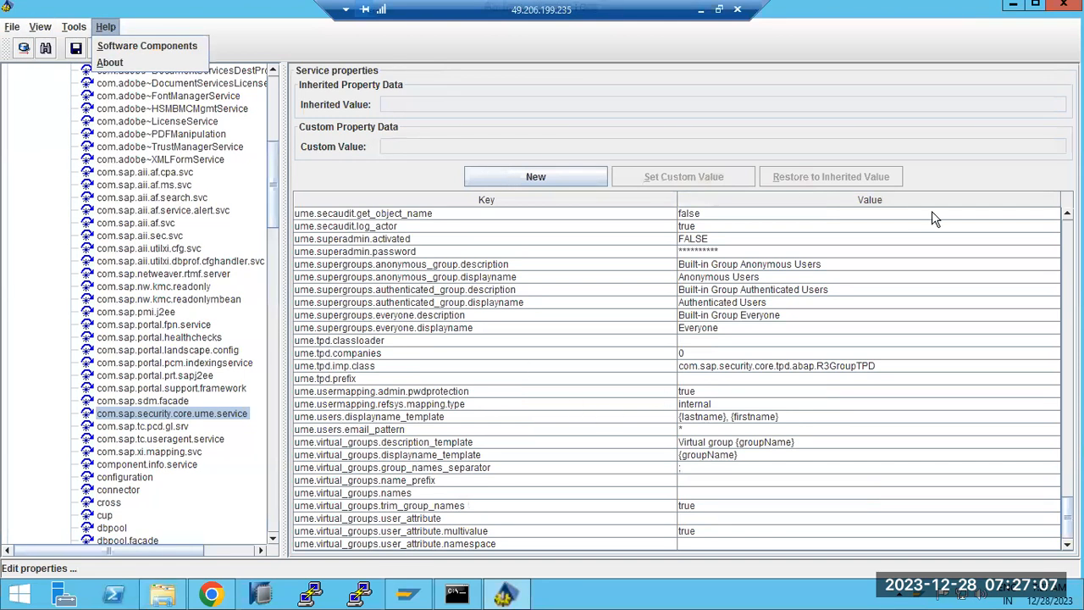
Minimize the Config Tool, SAP Logon and console windows and bring up Chrome.
click(1012, 7)
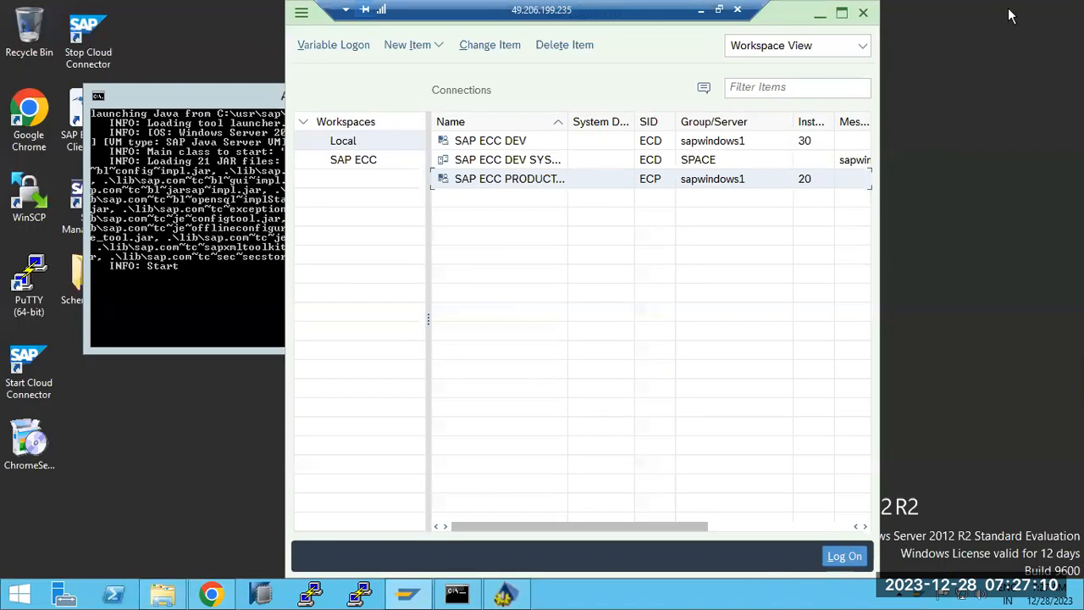
click(820, 13)
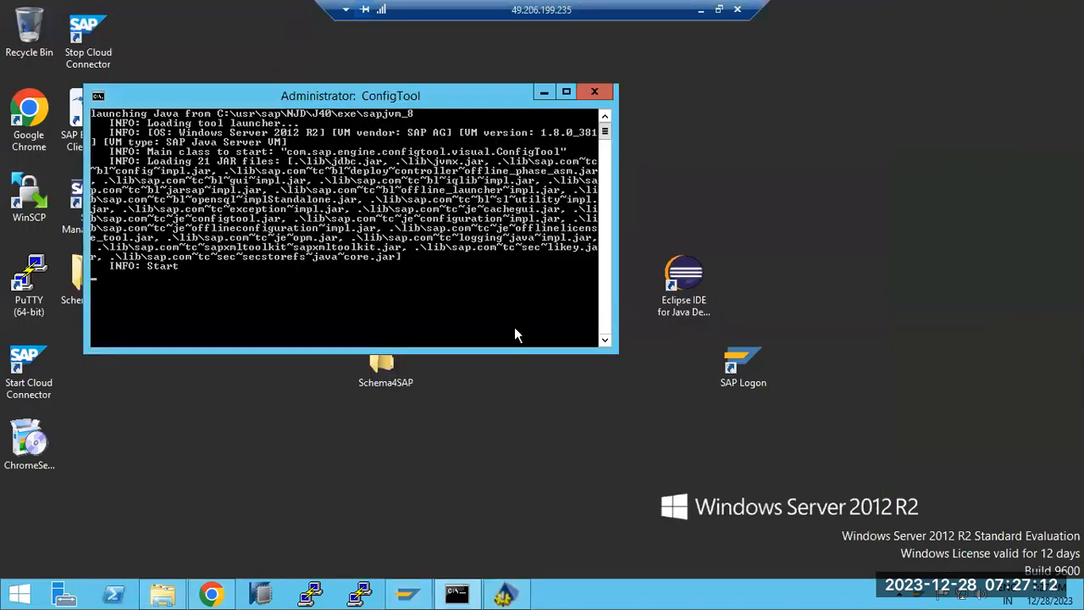
click(544, 92)
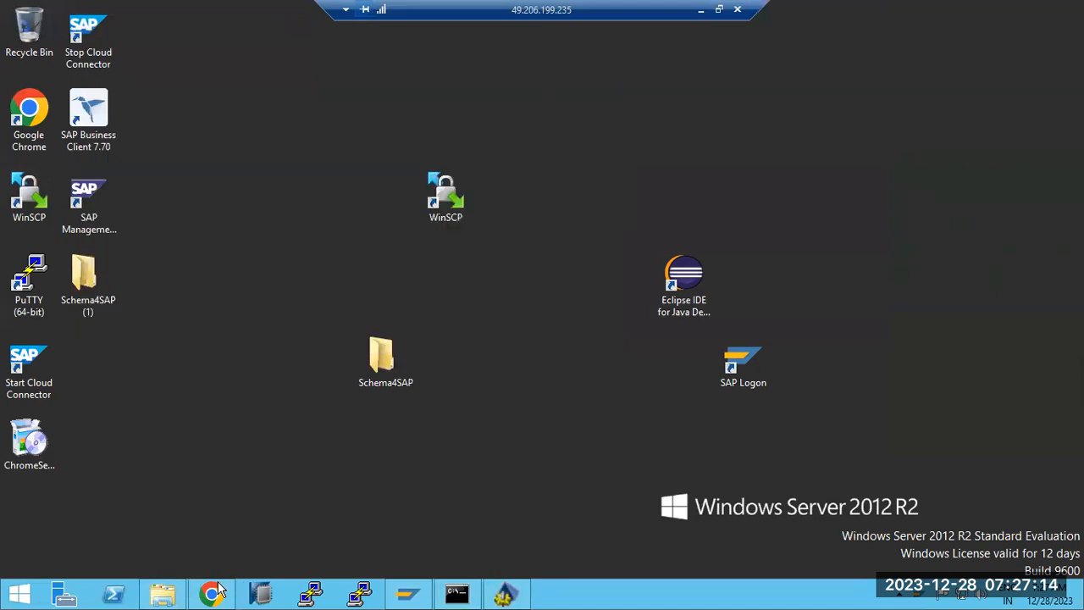
click(211, 596)
Reload the NetWeaver Administrator and start pages, then close the Administrator tab.
key(F5)
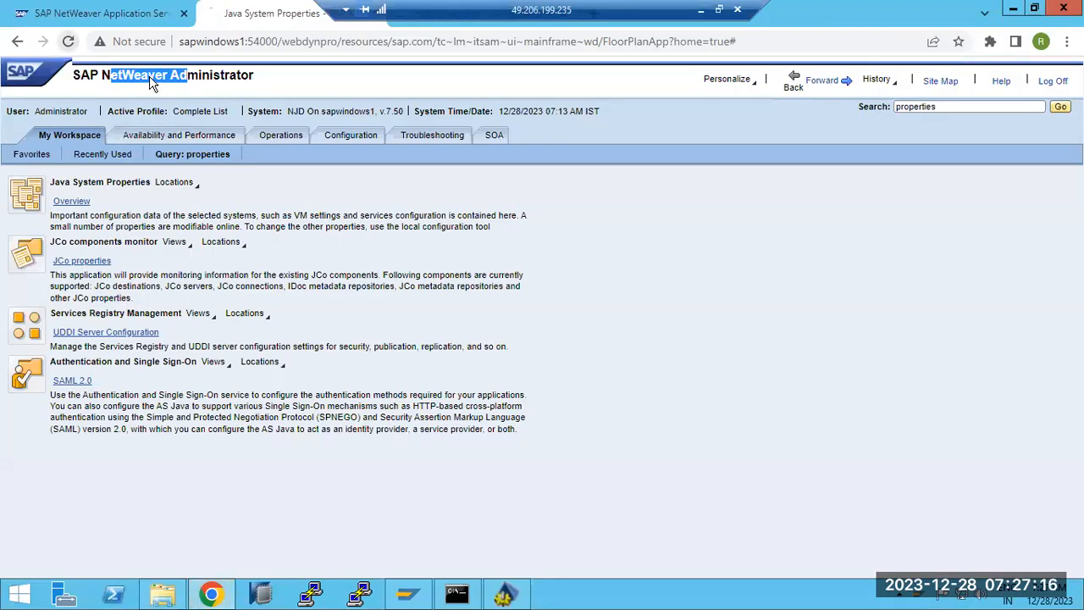
key(ctrl+shift+Tab)
key(F5)
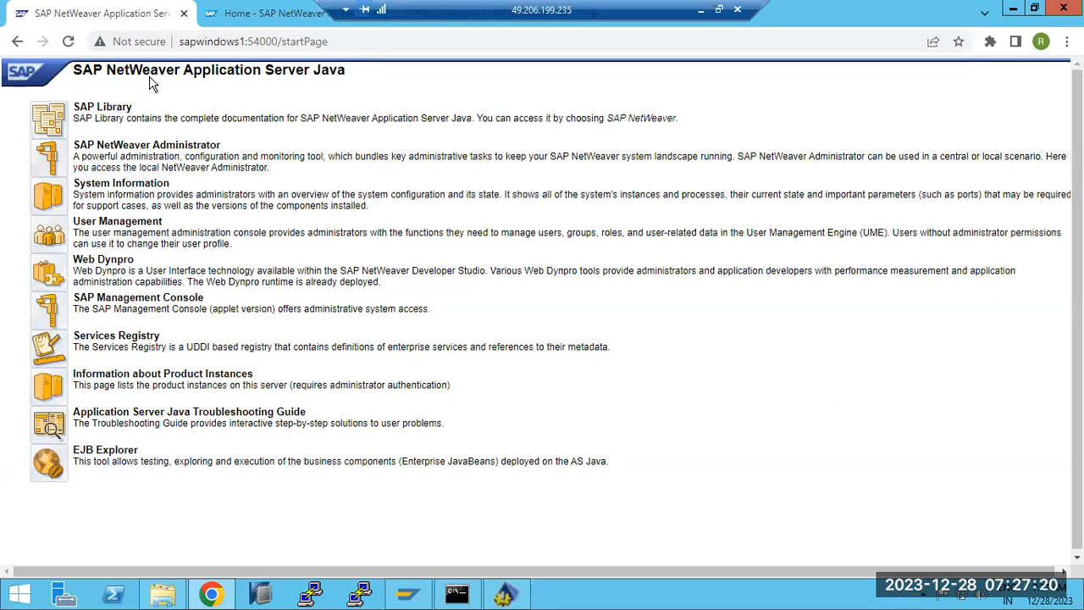
key(ctrl+Tab)
drag(442, 10, 559, 8)
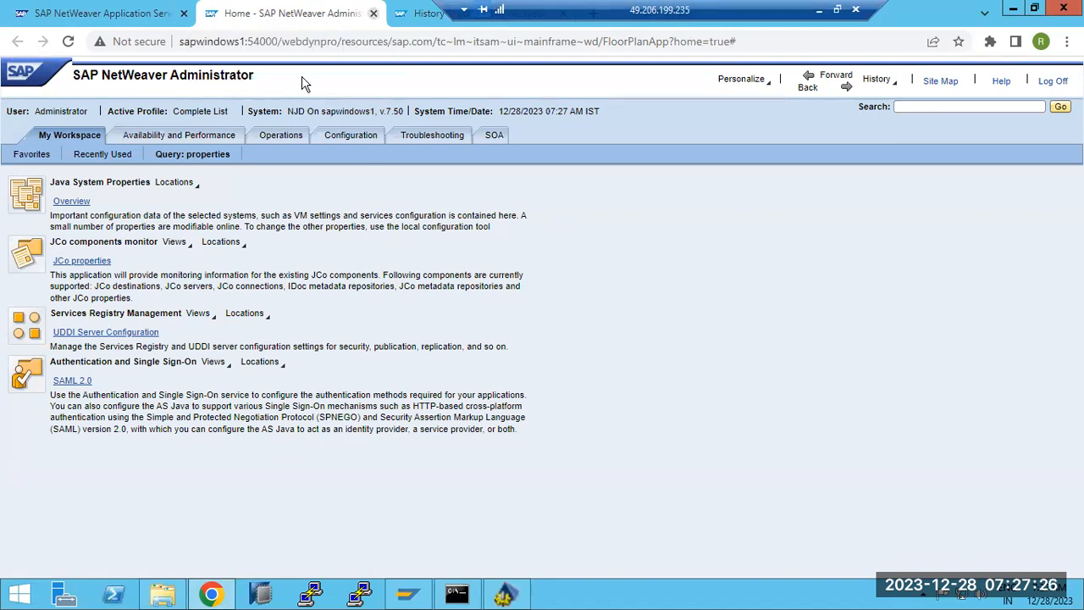
key(ctrl+w)
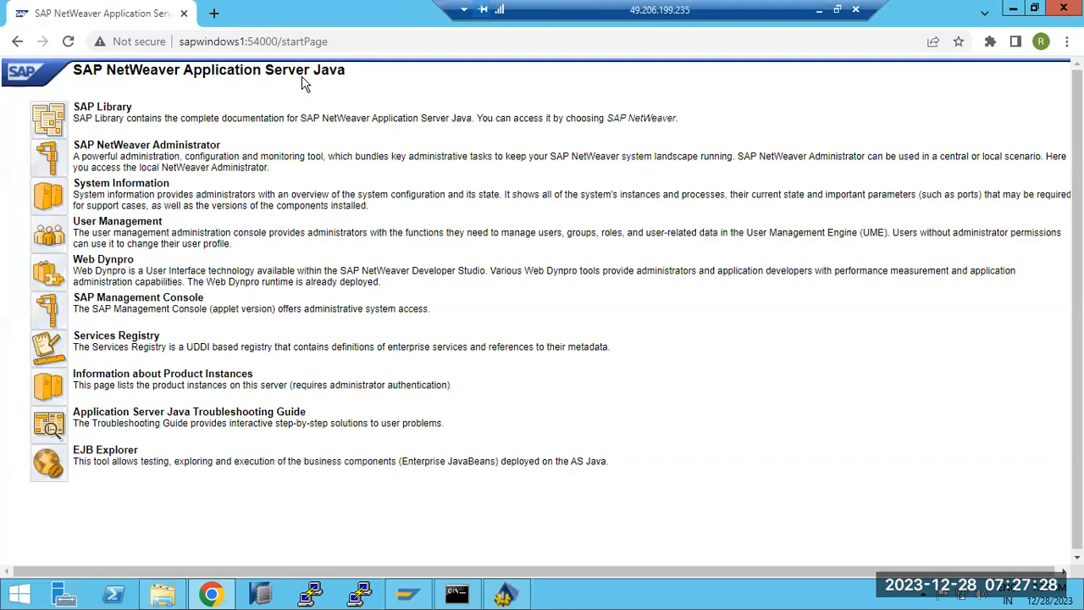
Open C:\usr\sap\NJD\J40\work in File Explorer and reveal its full path.
click(163, 595)
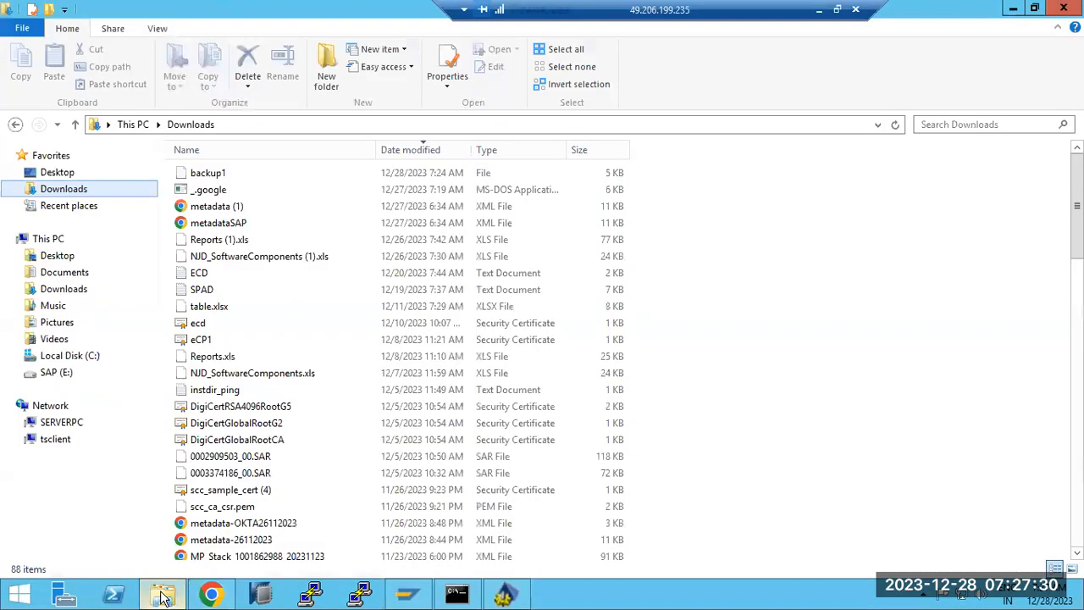
click(51, 240)
click(282, 313)
double_click(282, 314)
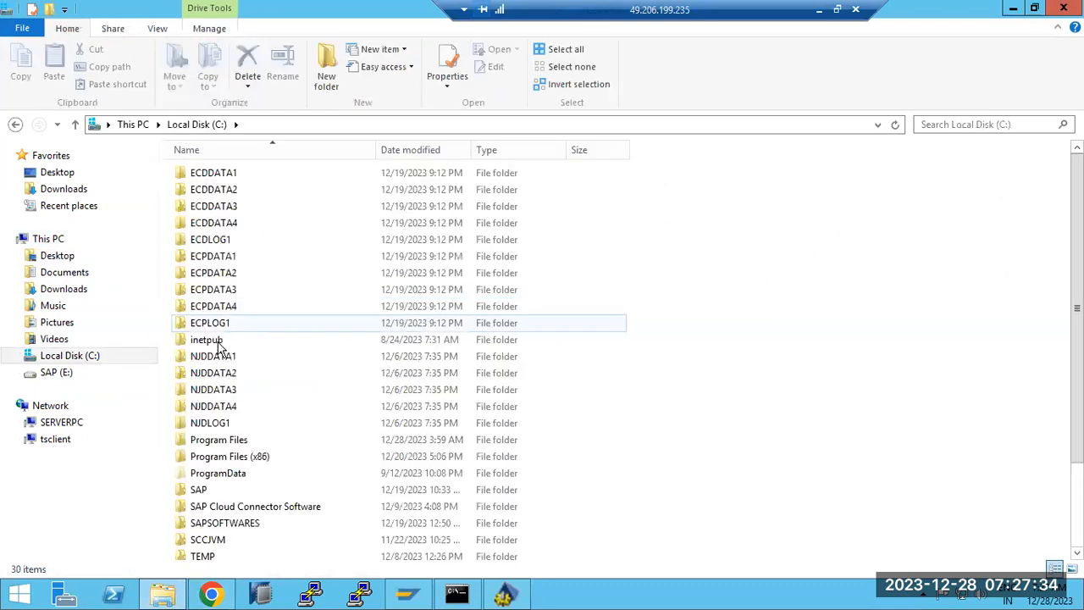
scroll(221, 356, down, 3)
click(195, 505)
double_click(195, 504)
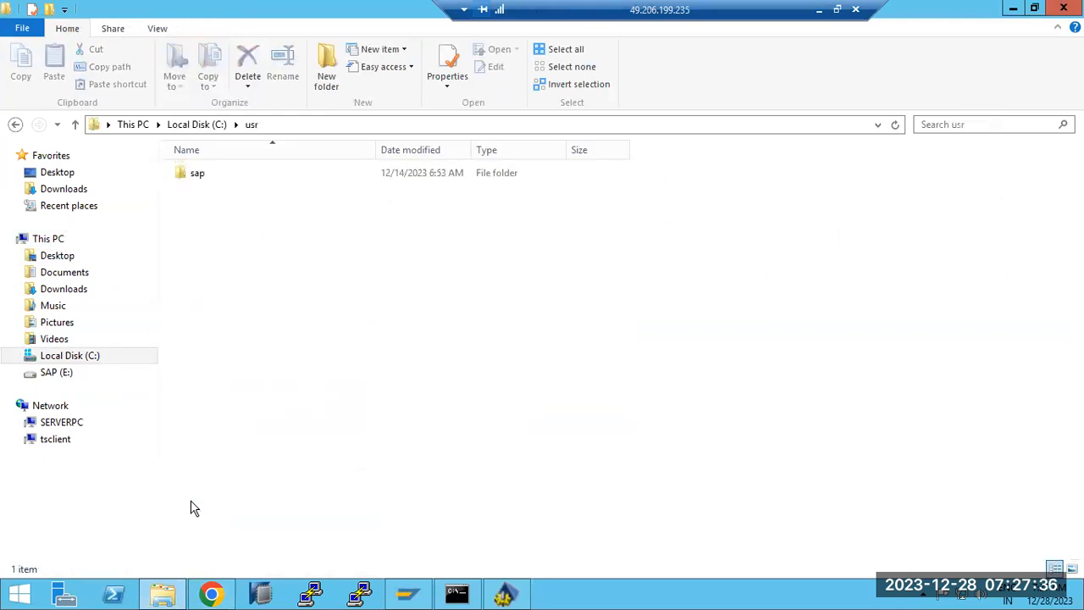
double_click(189, 173)
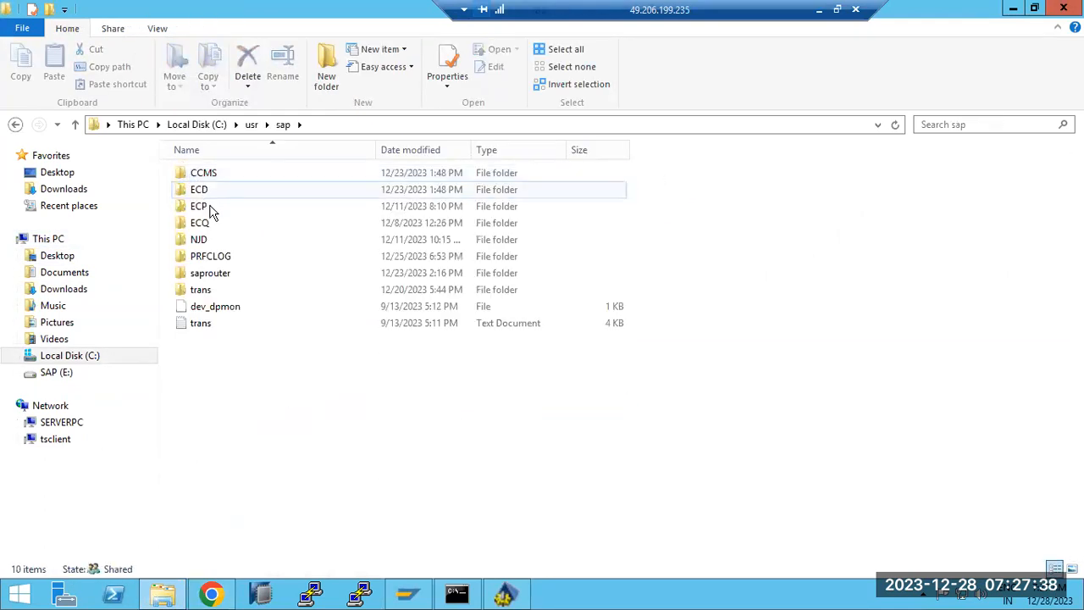
double_click(203, 240)
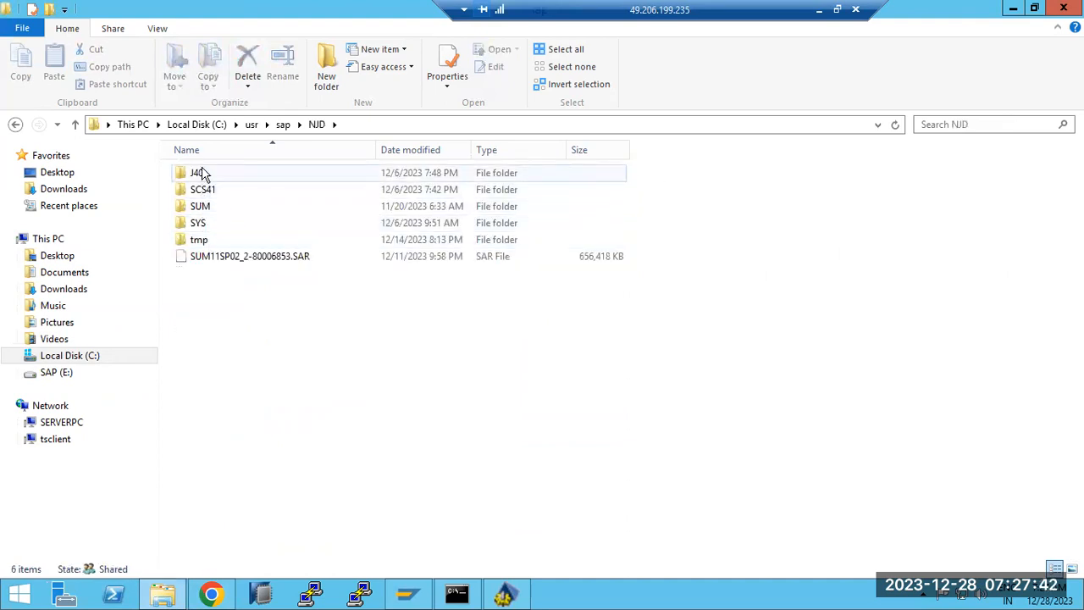
double_click(201, 173)
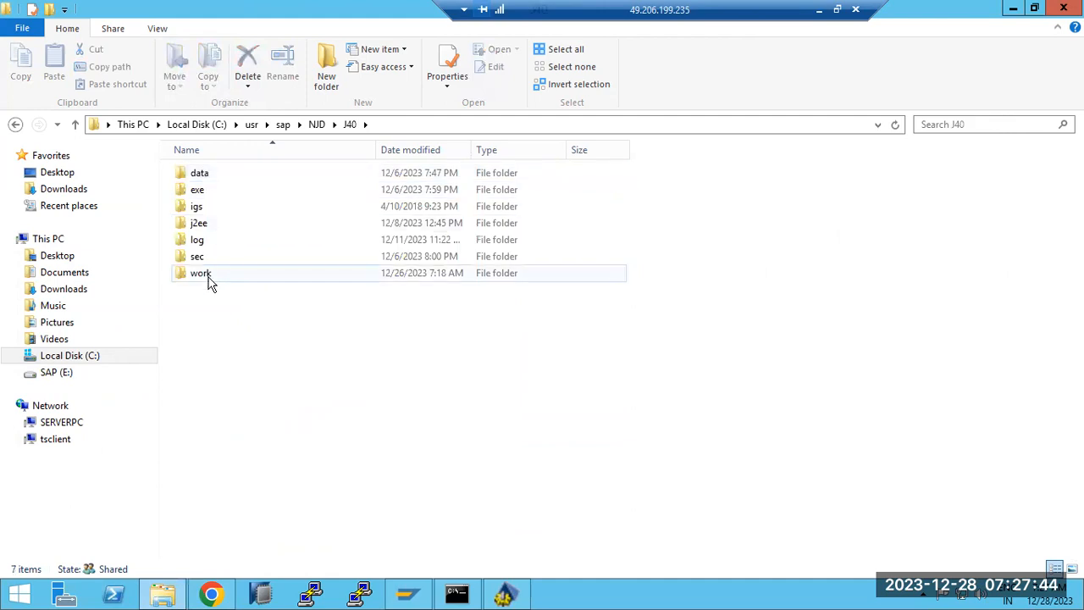
double_click(207, 277)
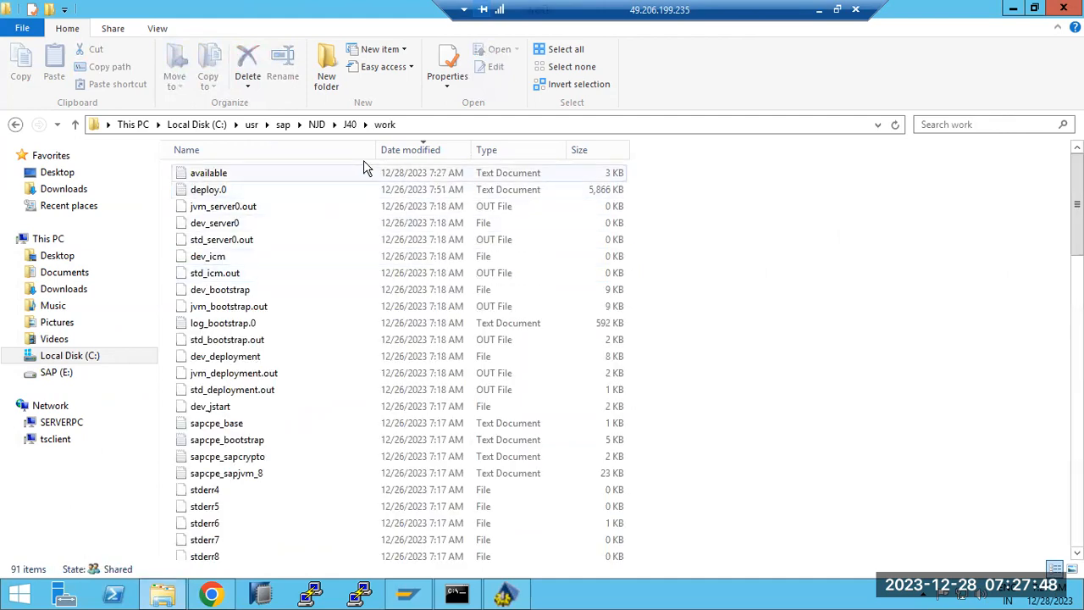
click(417, 125)
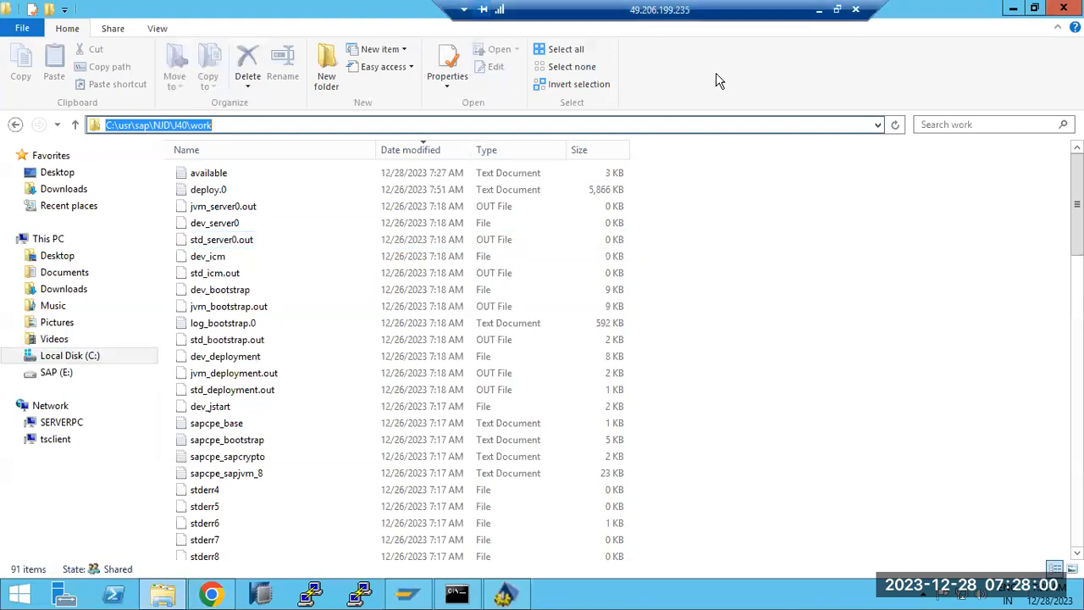
Return to the Paint notes and place a text box below the SAP CONFIGTOOL heading.
click(819, 9)
click(34, 178)
click(97, 209)
Write 'WORK - THREAD DUMP' listing dev_server0 and std_server0, above a 'LOG' heading.
drag(25, 162, 1037, 516)
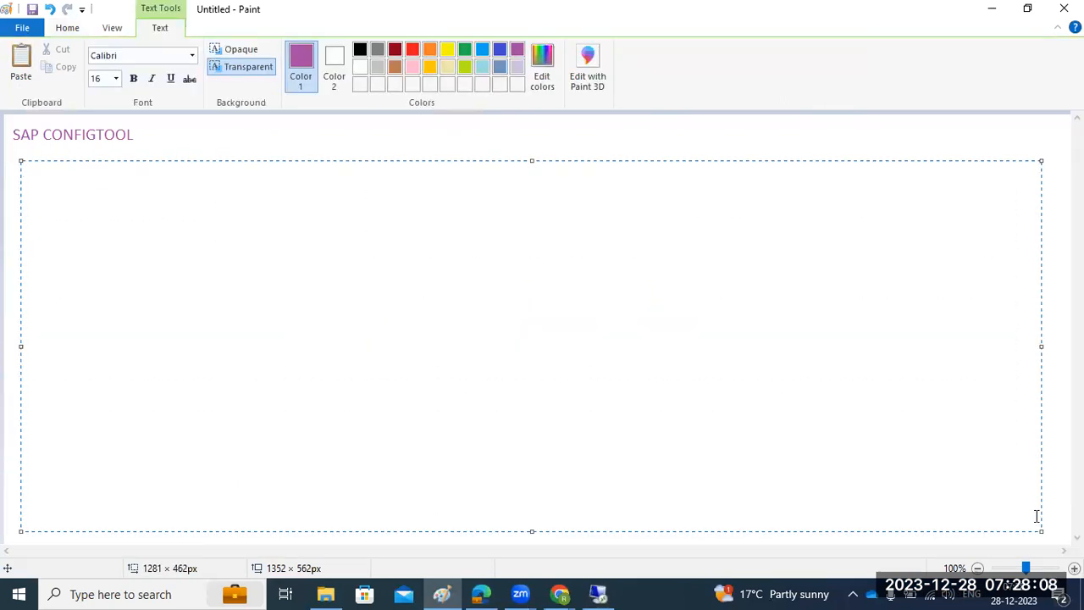
text(WORK)
key(Return)
key(Return)
key(Return)
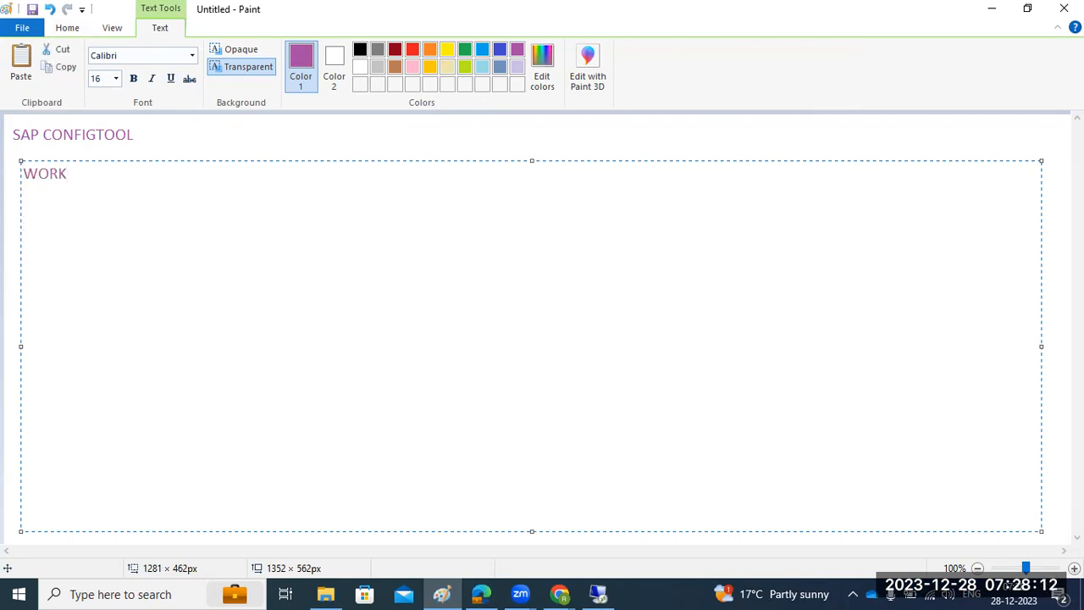
text(LOG)
click(112, 173)
text(- THREAD DUMPS)
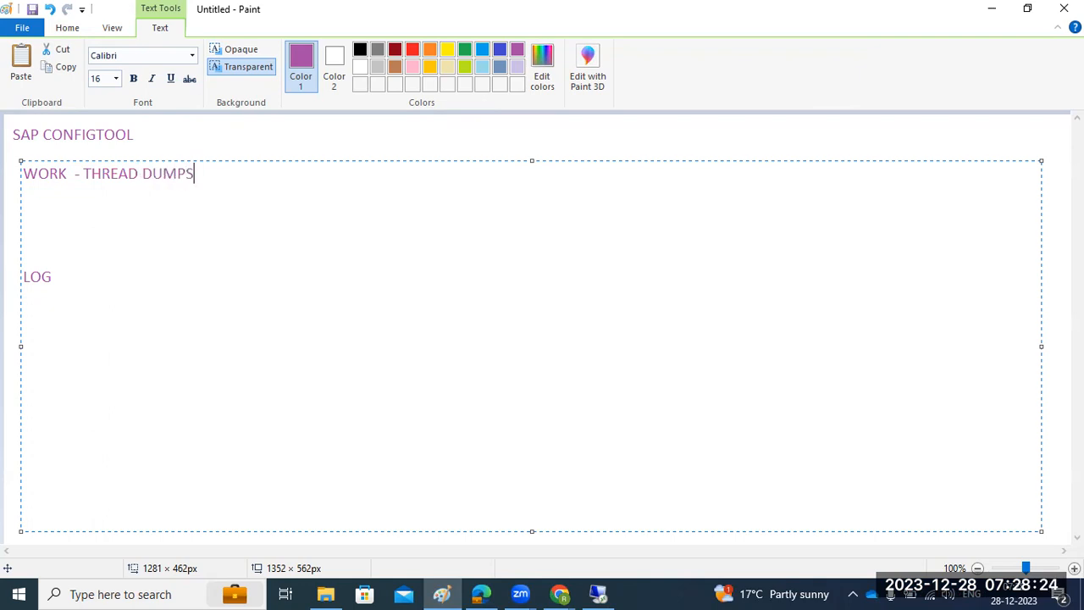
key(Return)
key(Return)
text(dev_server0)
key(Return)
text(std_server0)
key(Return)
text(dev_b)
key(BackSpace)
key(BackSpace)
key(BackSpace)
key(BackSpace)
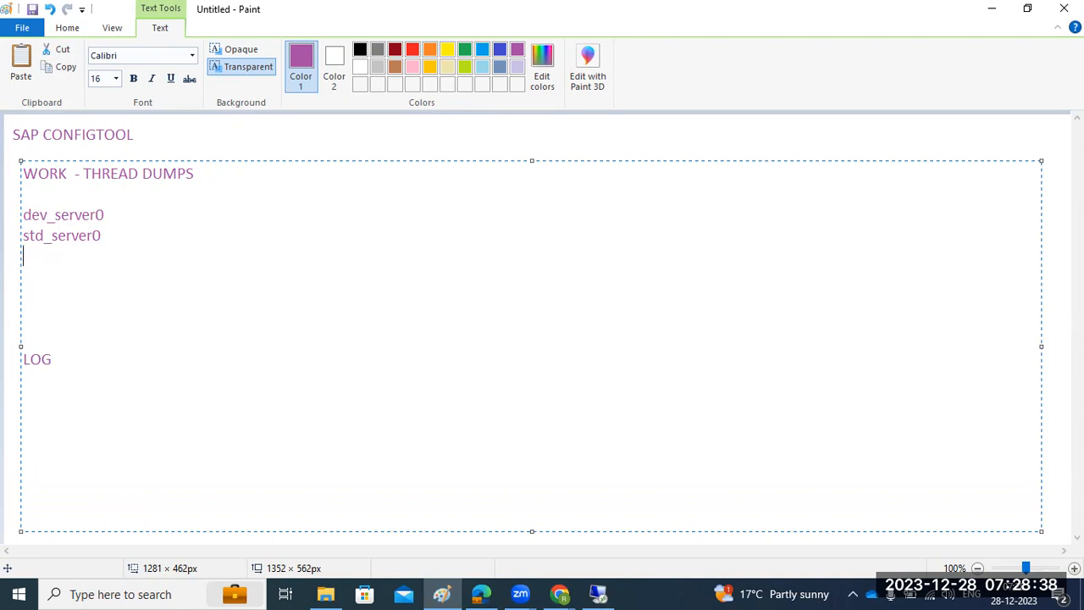
key(Delete)
key(Delete)
key(Delete)
Add 'Defaulttrace*.log files' on a new line under LOG.
click(98, 293)
key(Return)
text(Defaulttrace)
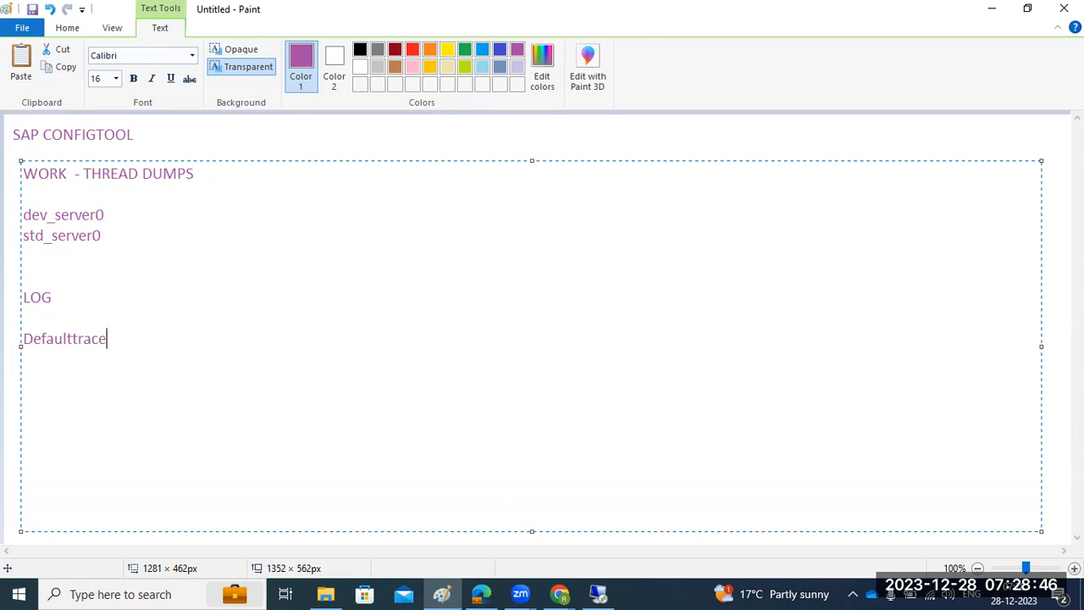
text(*.log files)
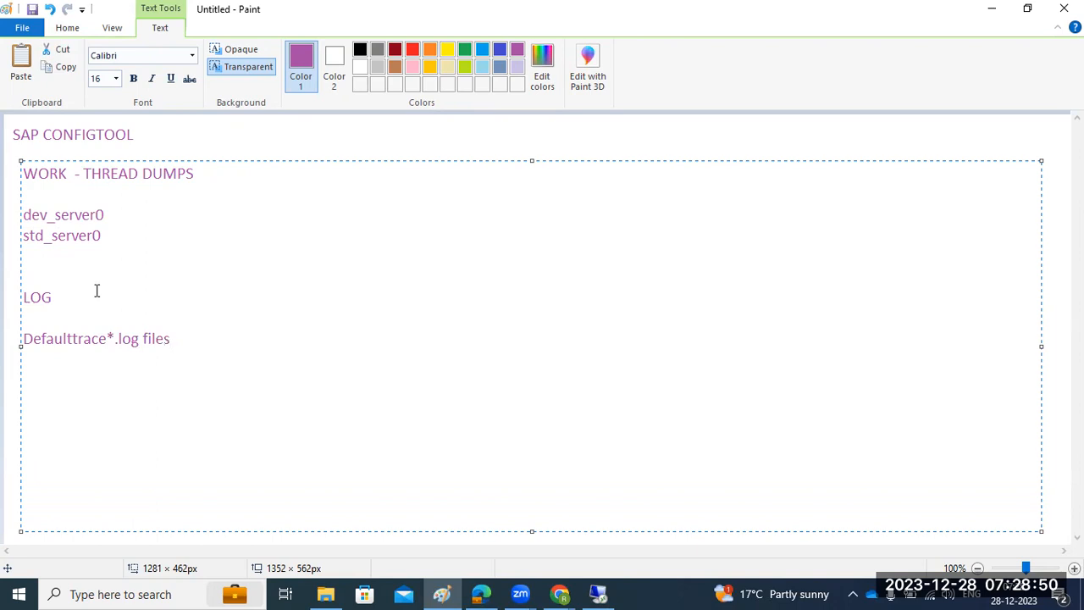
Go back to the remote J40 work folder and select the dev_server0 file.
click(598, 594)
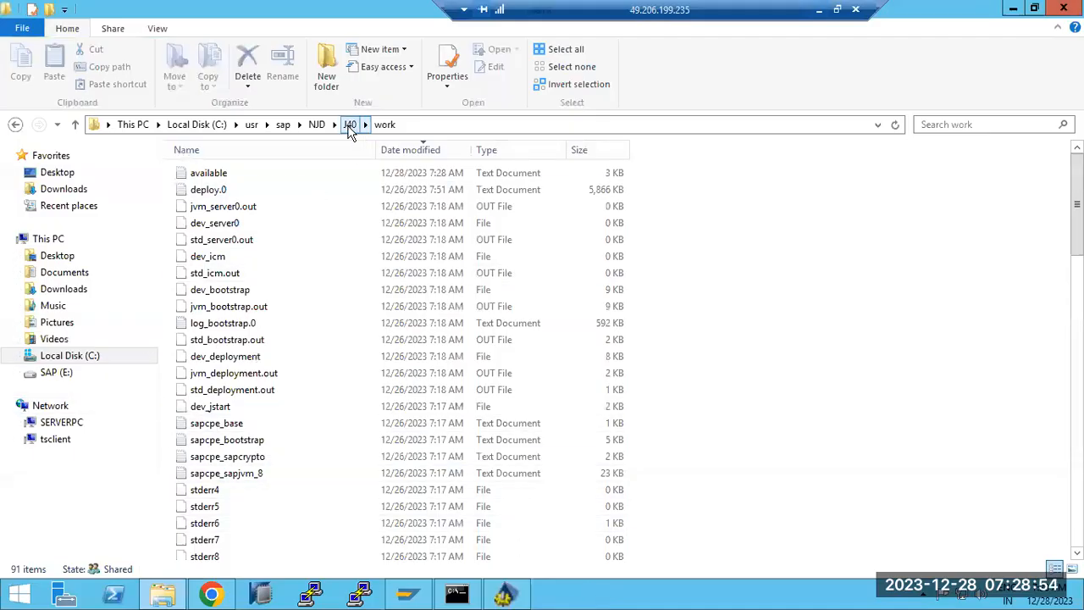
click(351, 127)
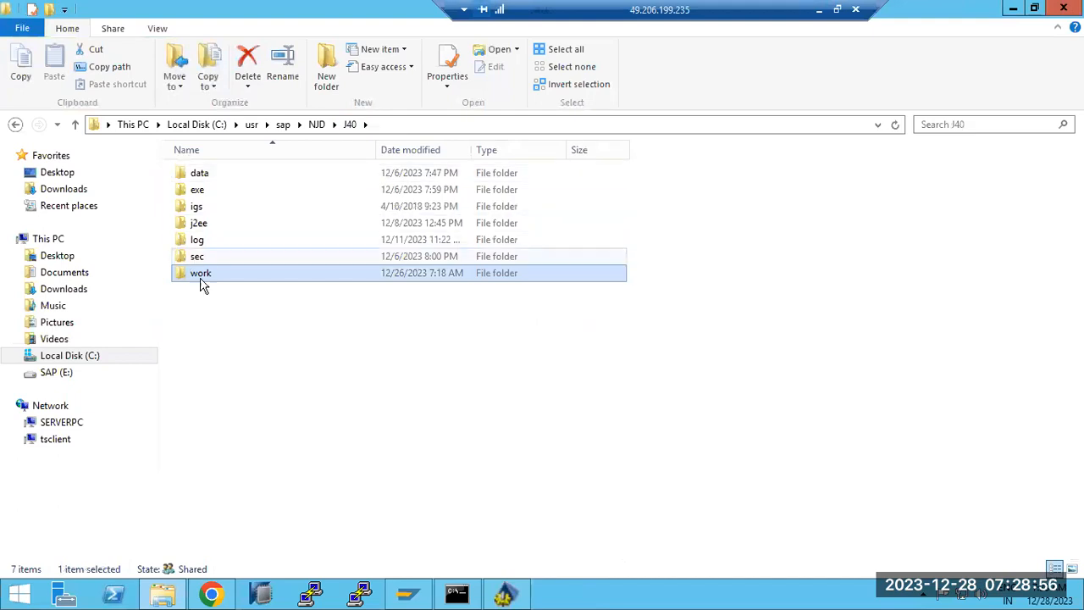
double_click(200, 276)
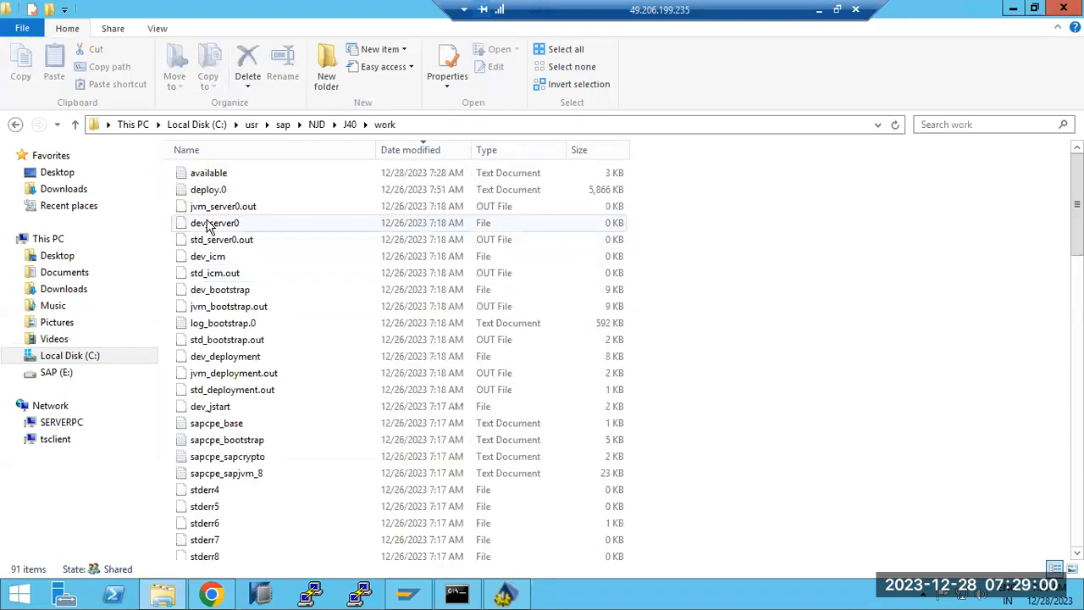
click(213, 293)
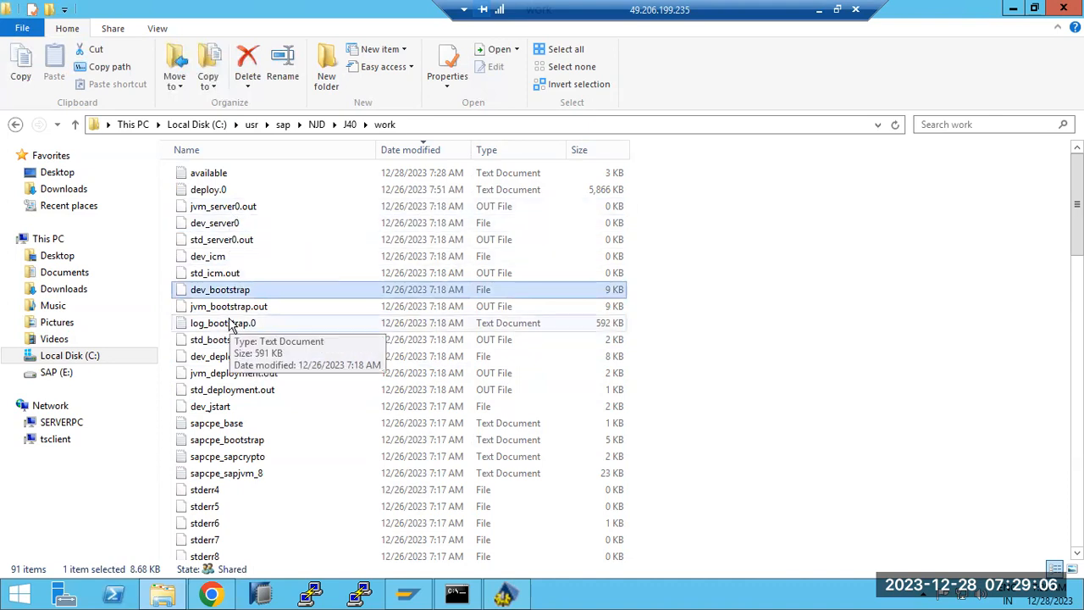
click(218, 225)
Open dev_server0 in Notepad and scroll through its GC allocation-failure entries.
double_click(219, 225)
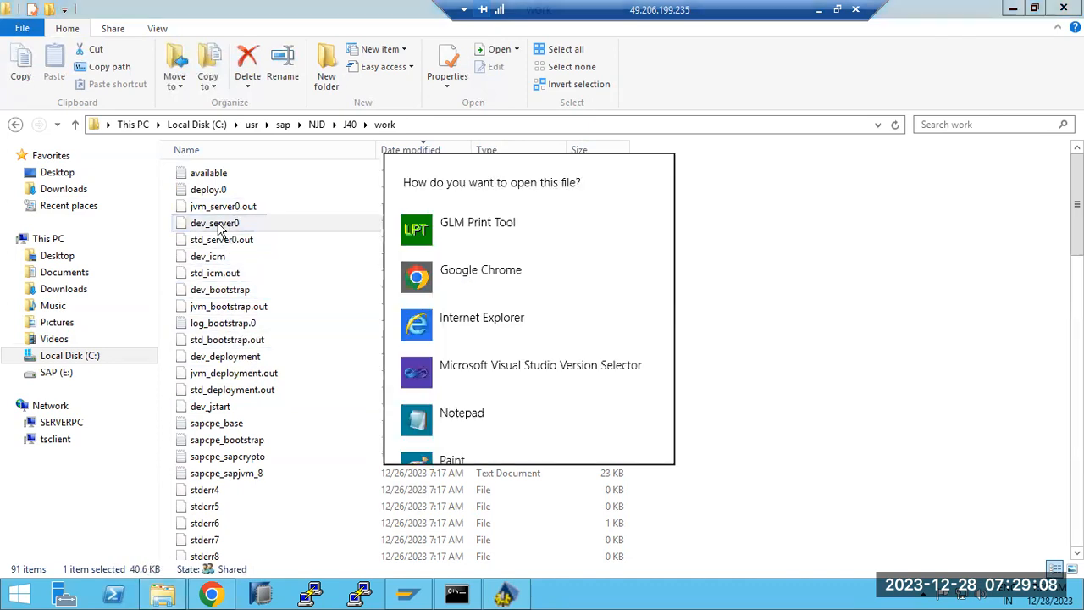
click(440, 413)
scroll(463, 407, down, 6)
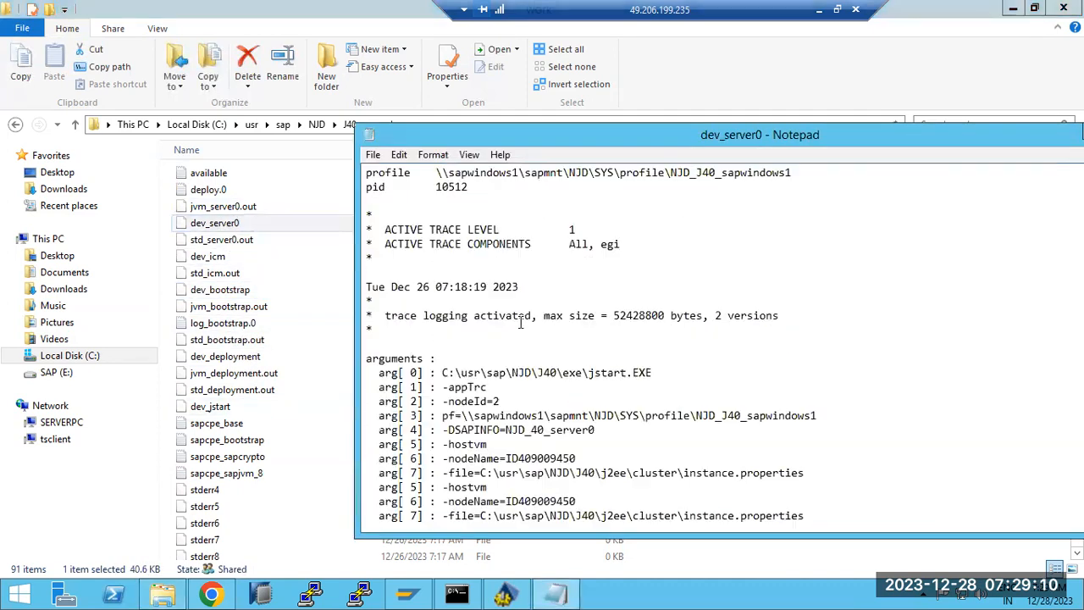
drag(603, 139, 197, 75)
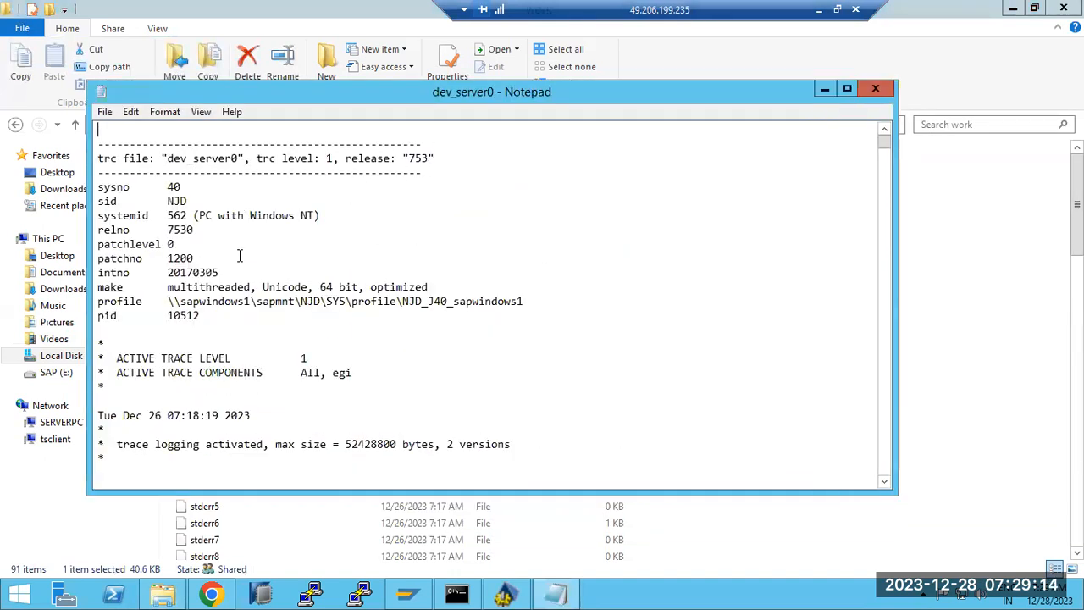
scroll(254, 280, down, 20)
scroll(292, 358, down, 10)
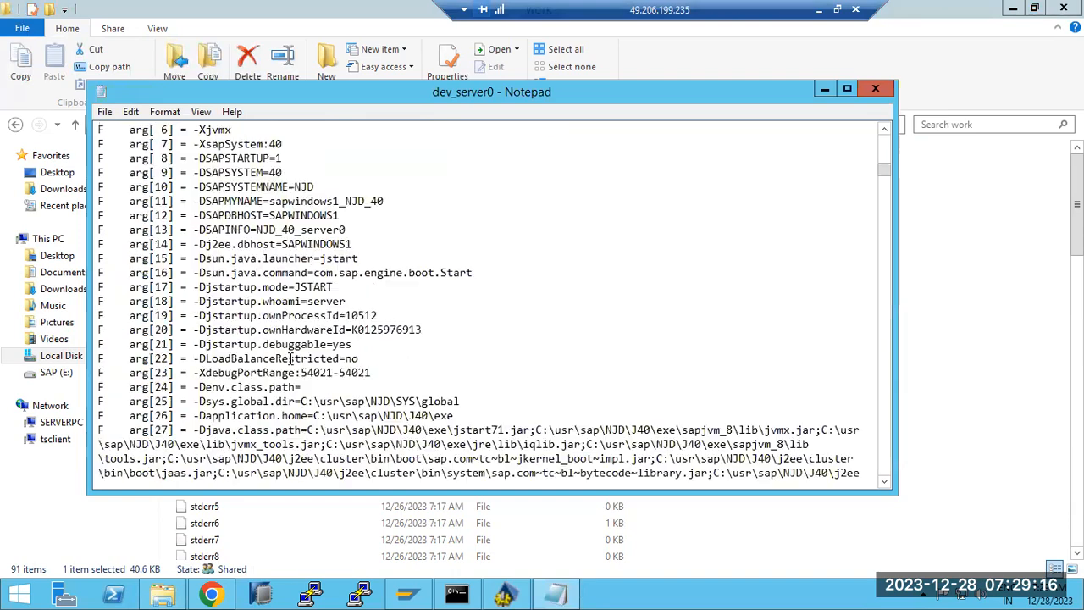
drag(884, 171, 890, 483)
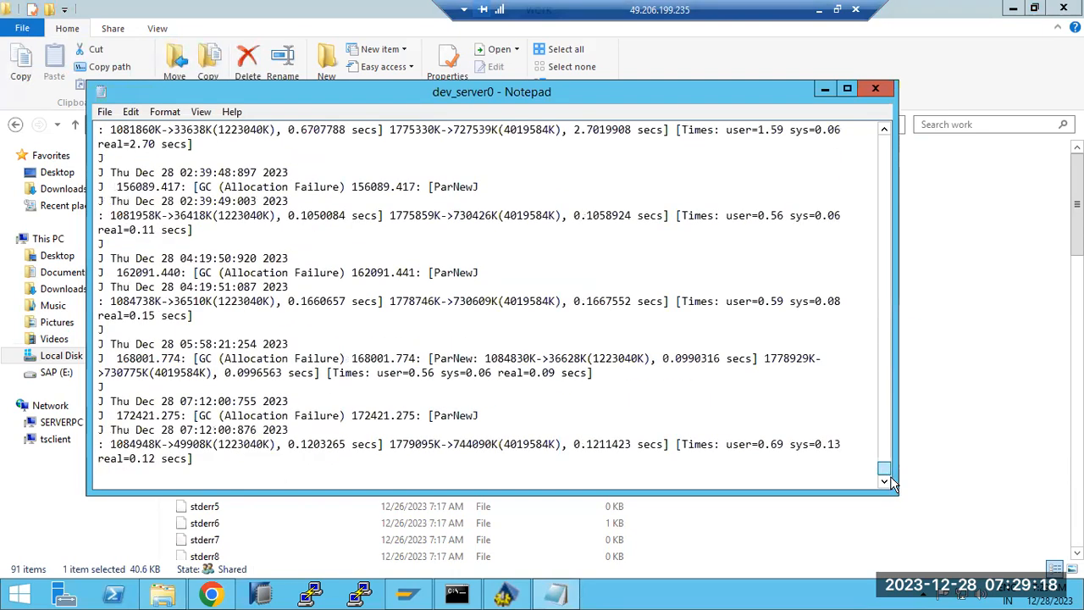
drag(213, 473, 162, 315)
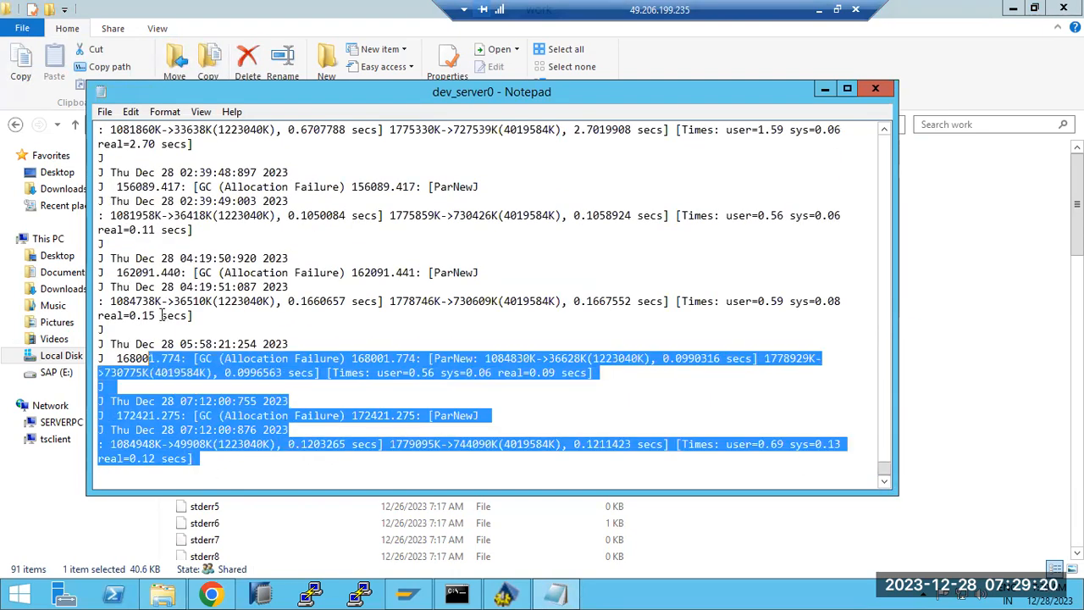
scroll(165, 310, up, 20)
scroll(237, 257, up, 20)
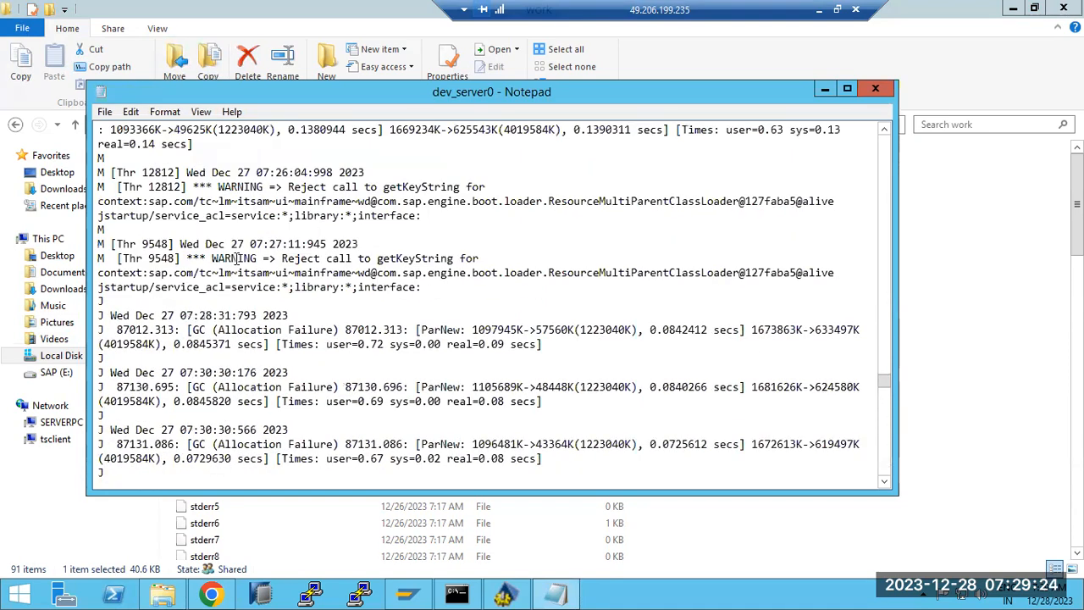
scroll(236, 257, up, 20)
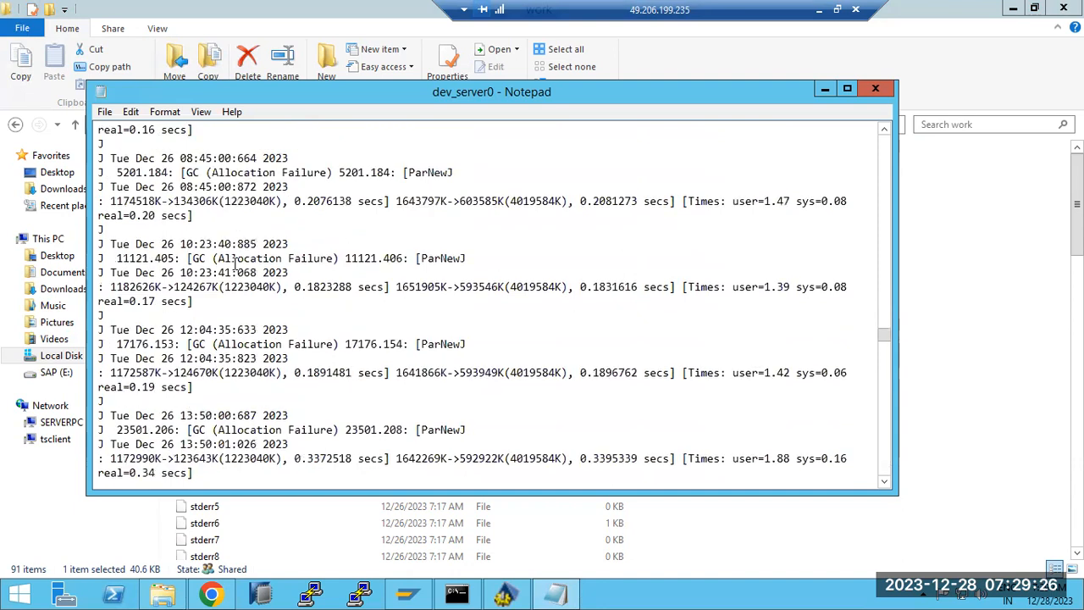
scroll(236, 263, up, 7)
Close Notepad, open J40\j2ee\cluster\server0\log and select defaultTrace_00.4.
click(875, 90)
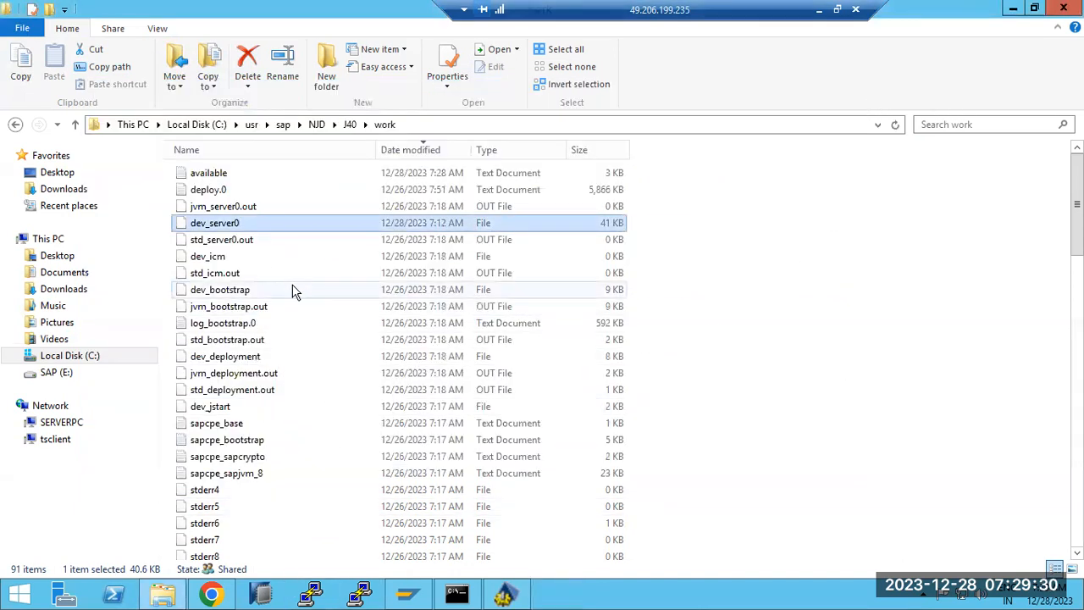
click(422, 123)
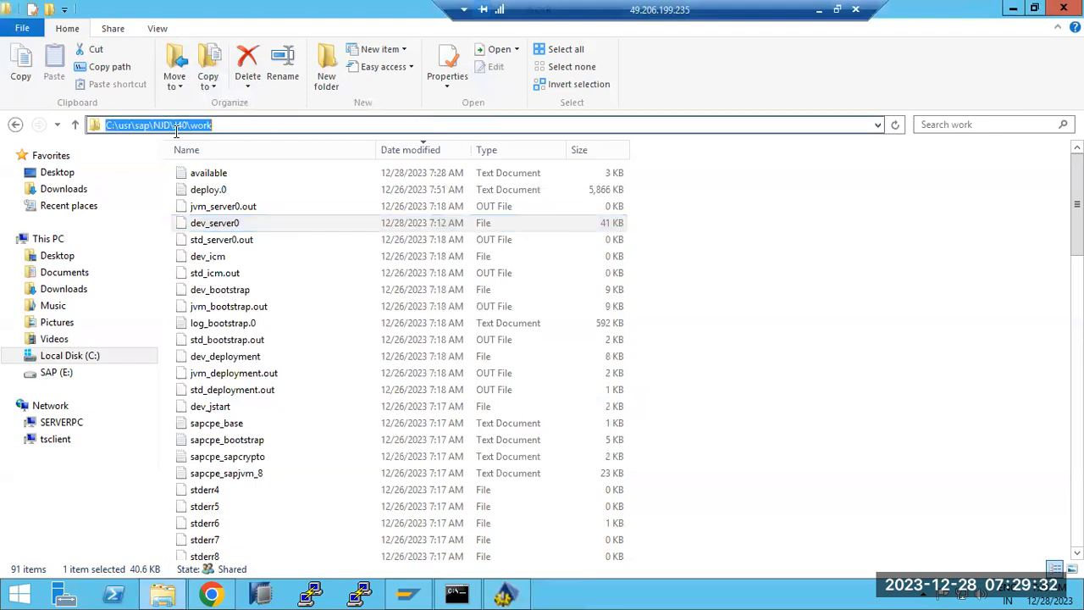
click(15, 125)
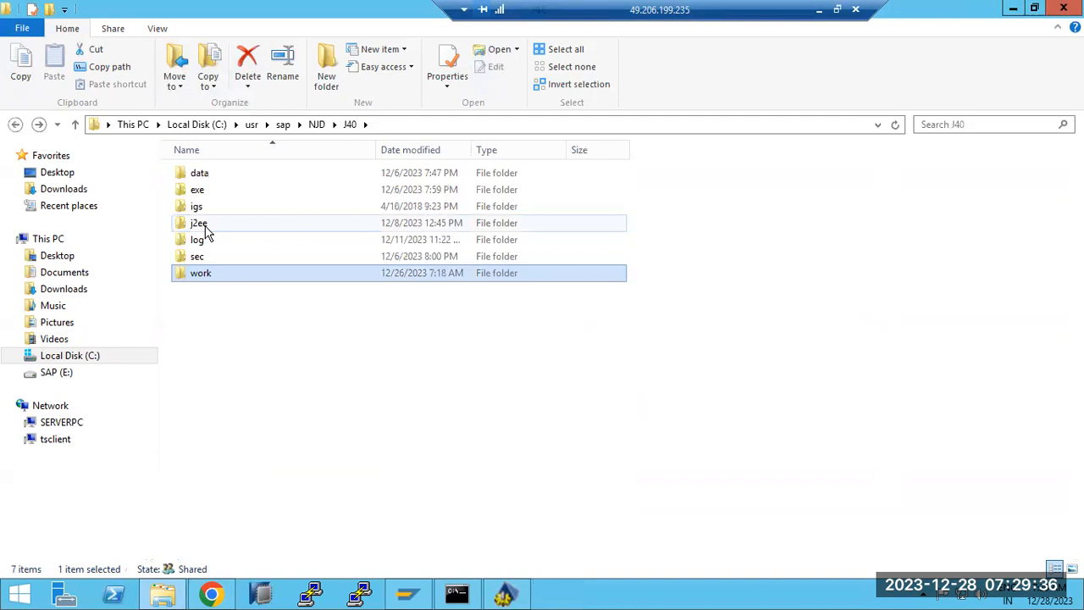
double_click(200, 224)
double_click(201, 174)
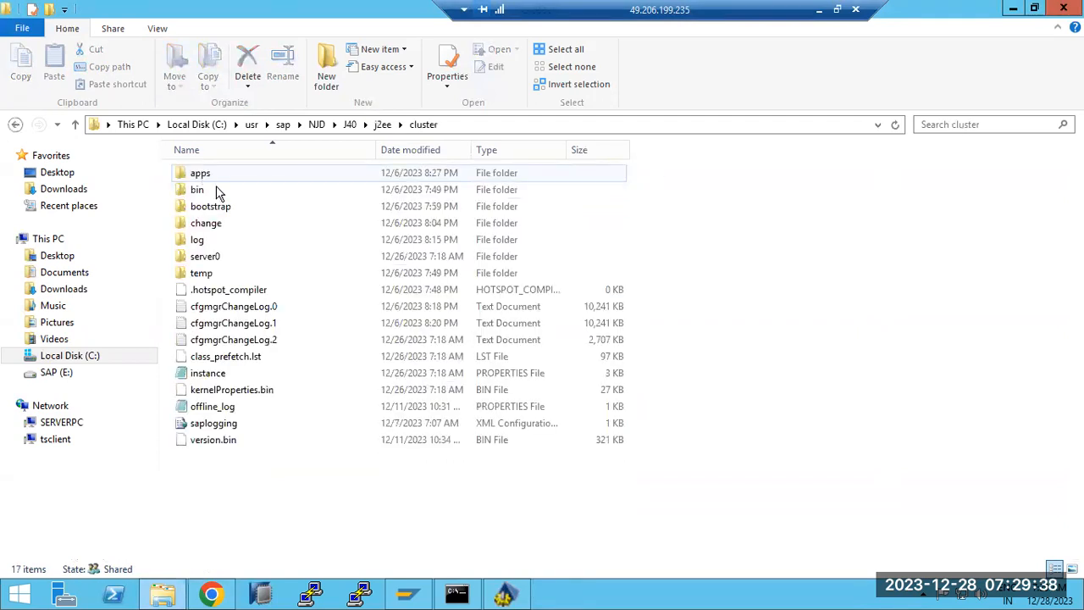
double_click(207, 256)
double_click(200, 224)
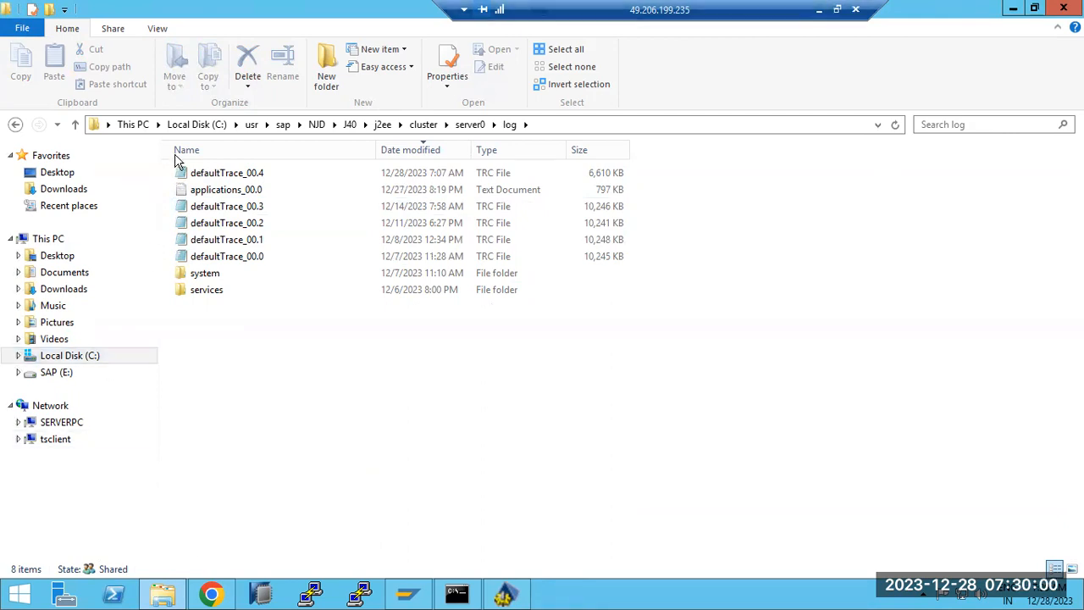
click(238, 173)
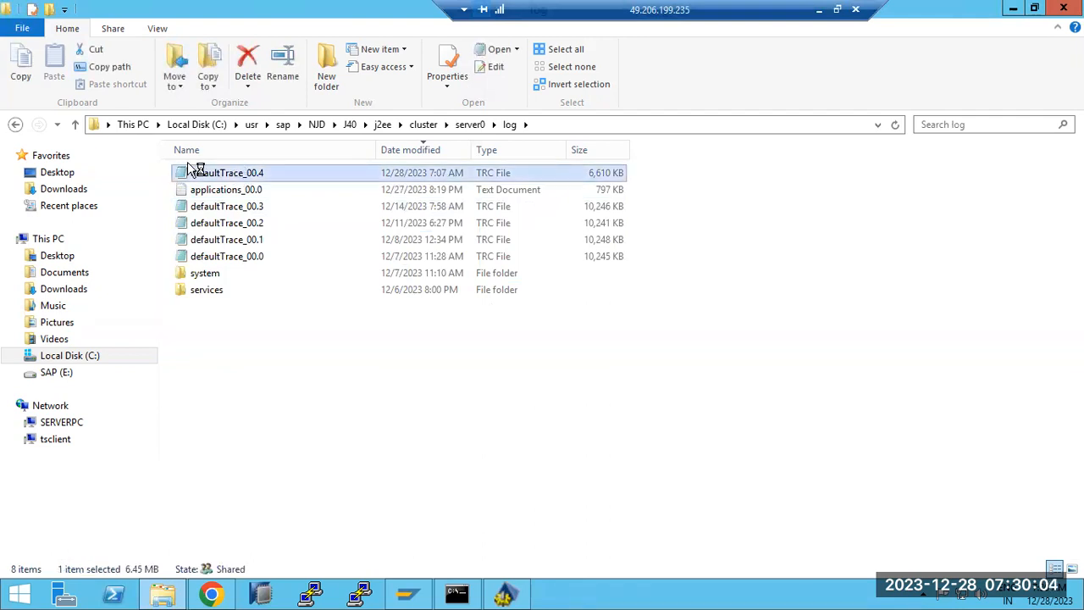
double_click(197, 171)
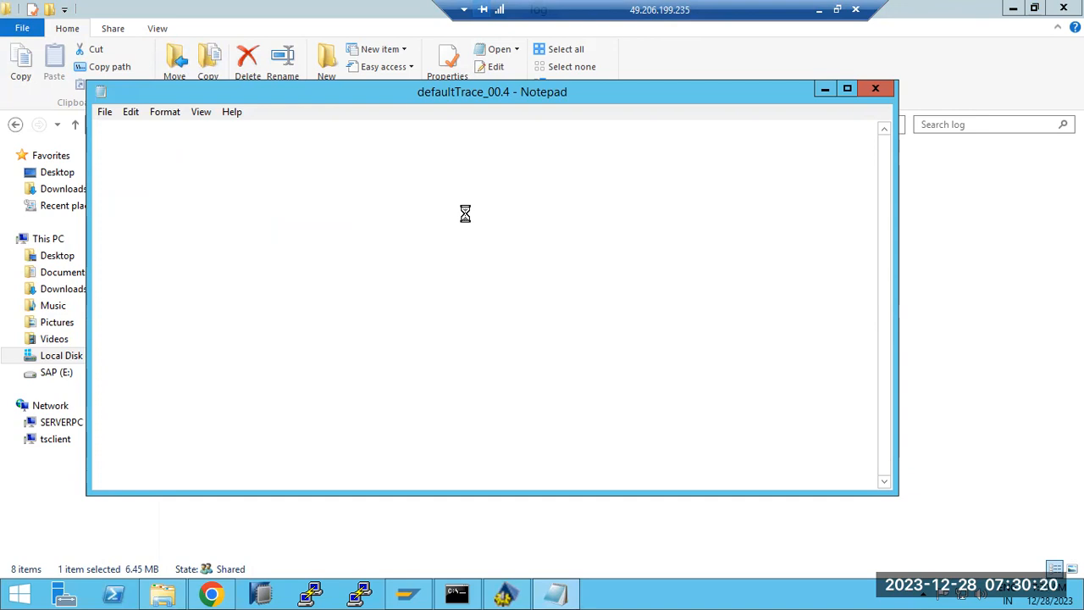
scroll(466, 215, down, 10)
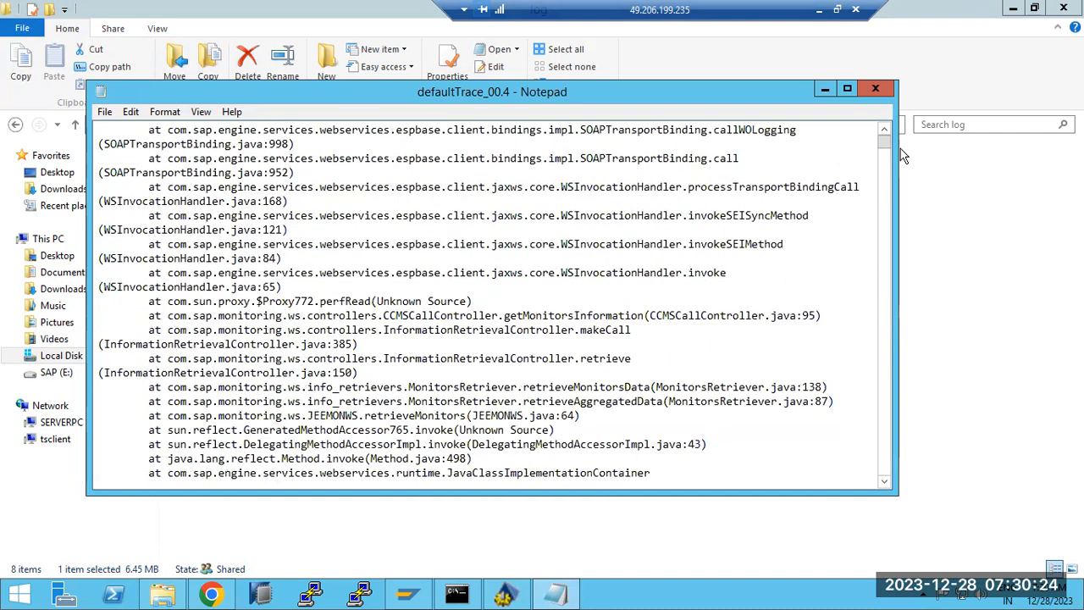
drag(890, 146, 885, 485)
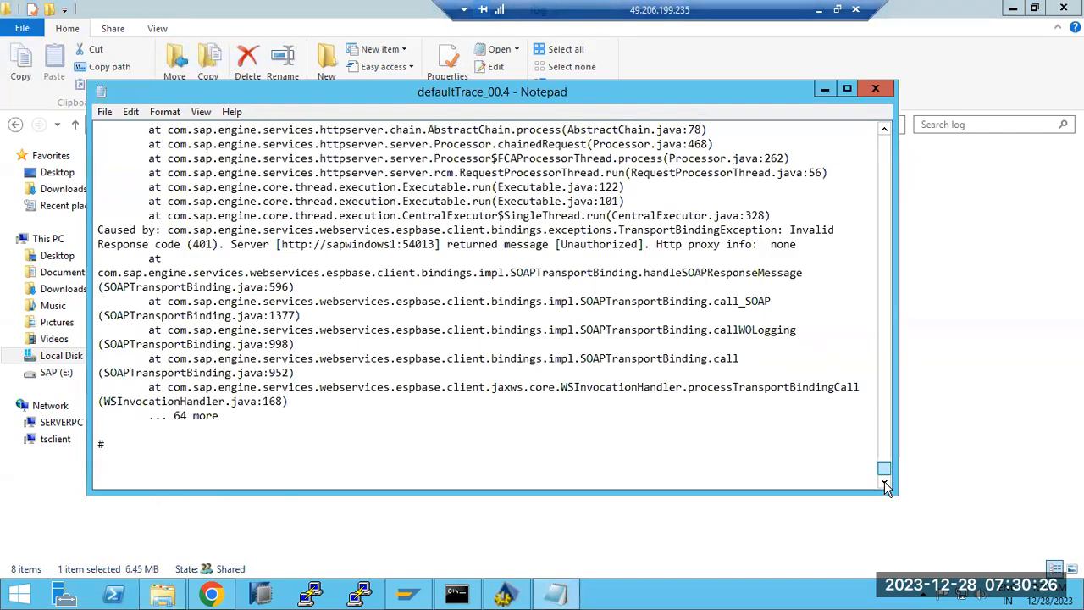
drag(98, 448, 108, 294)
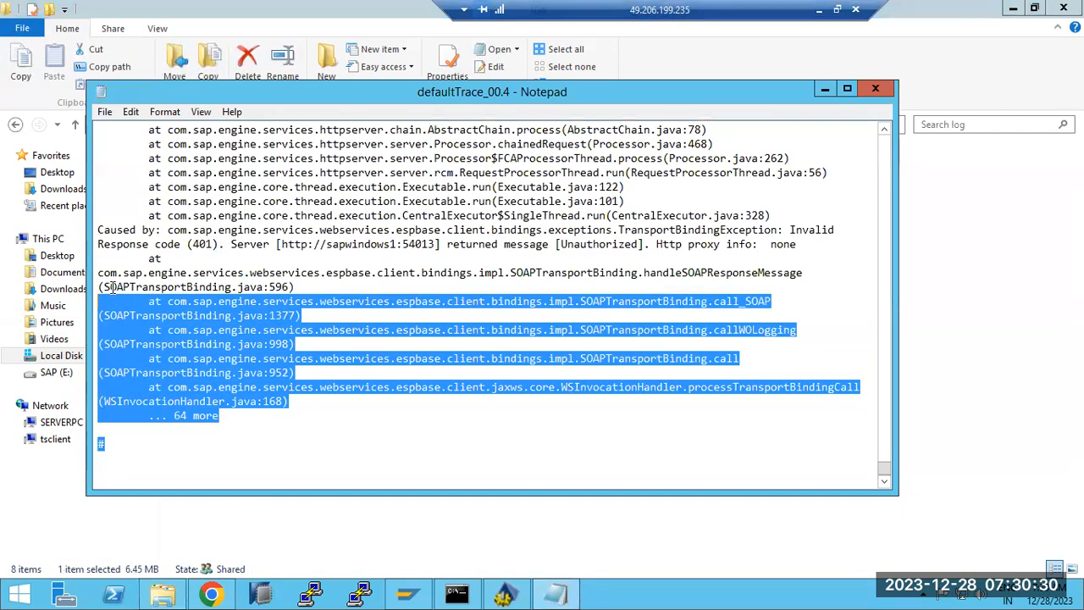
scroll(113, 288, up, 6)
scroll(114, 286, up, 5)
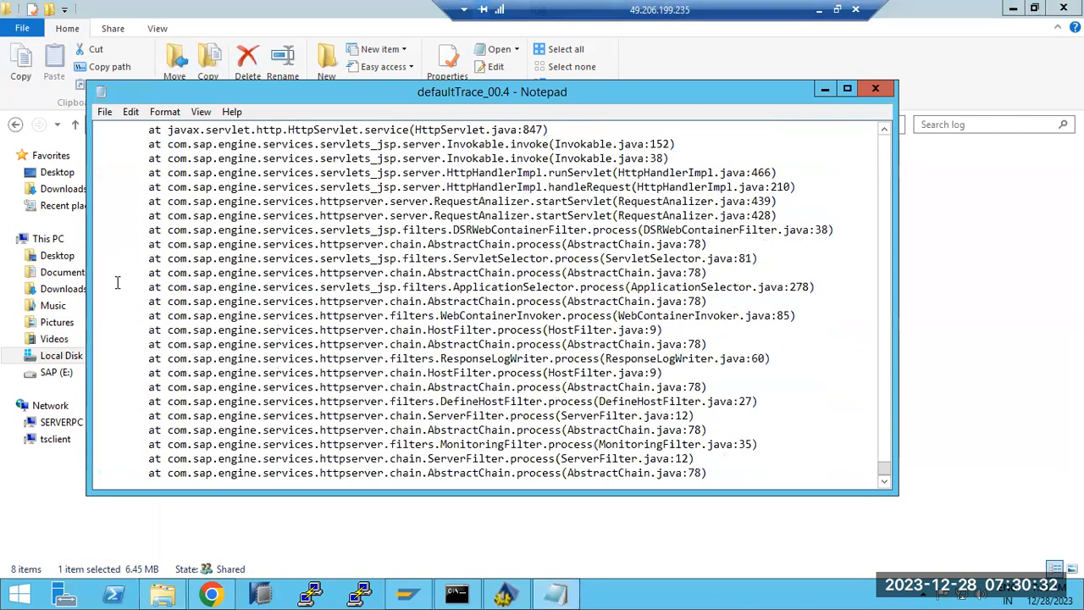
scroll(118, 282, up, 20)
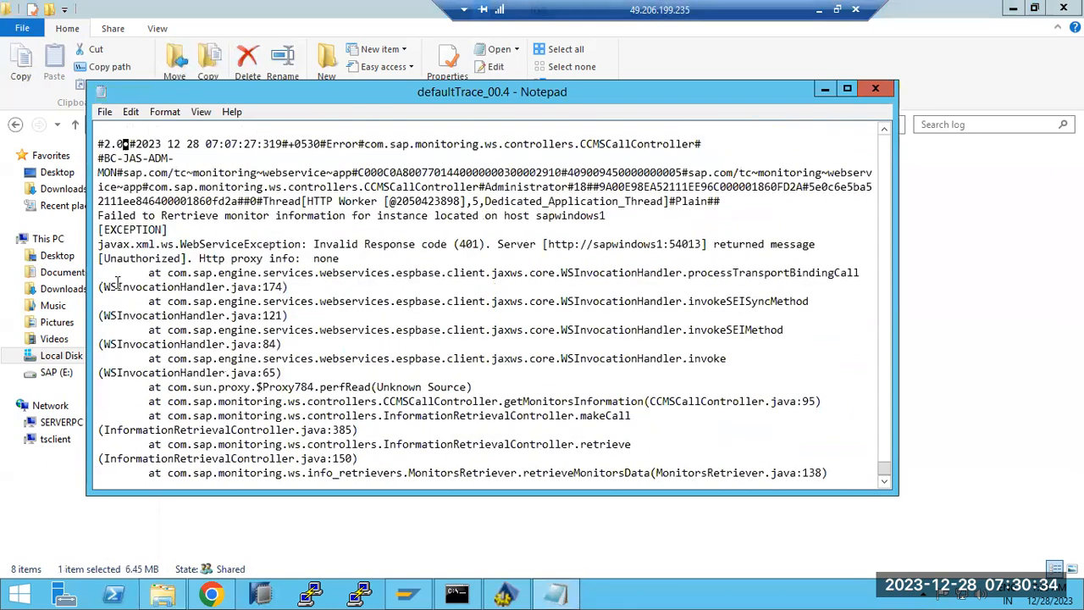
scroll(117, 282, up, 3)
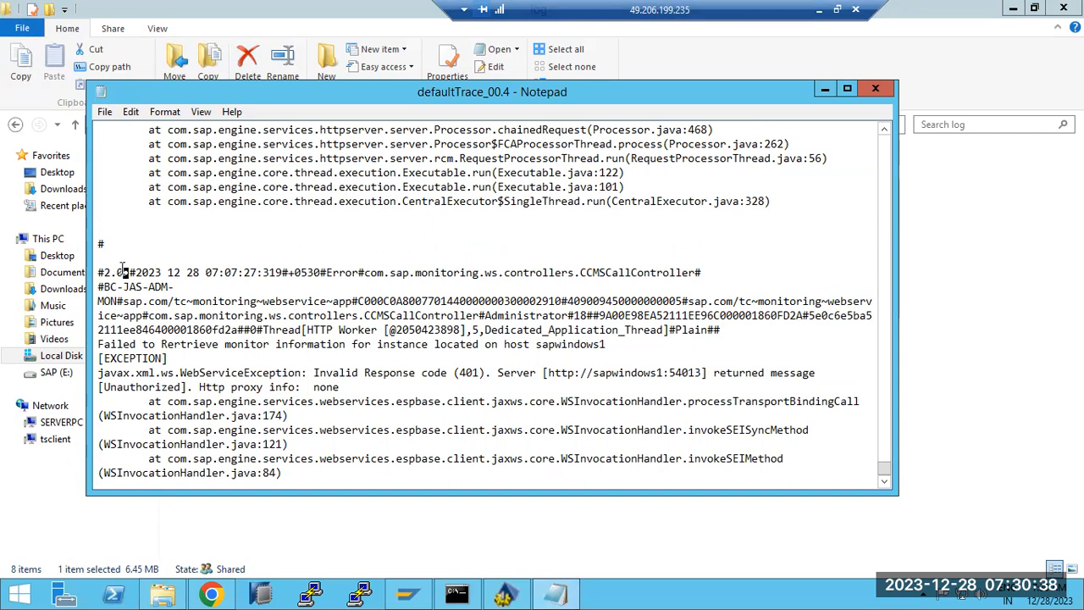
scroll(122, 270, down, 1)
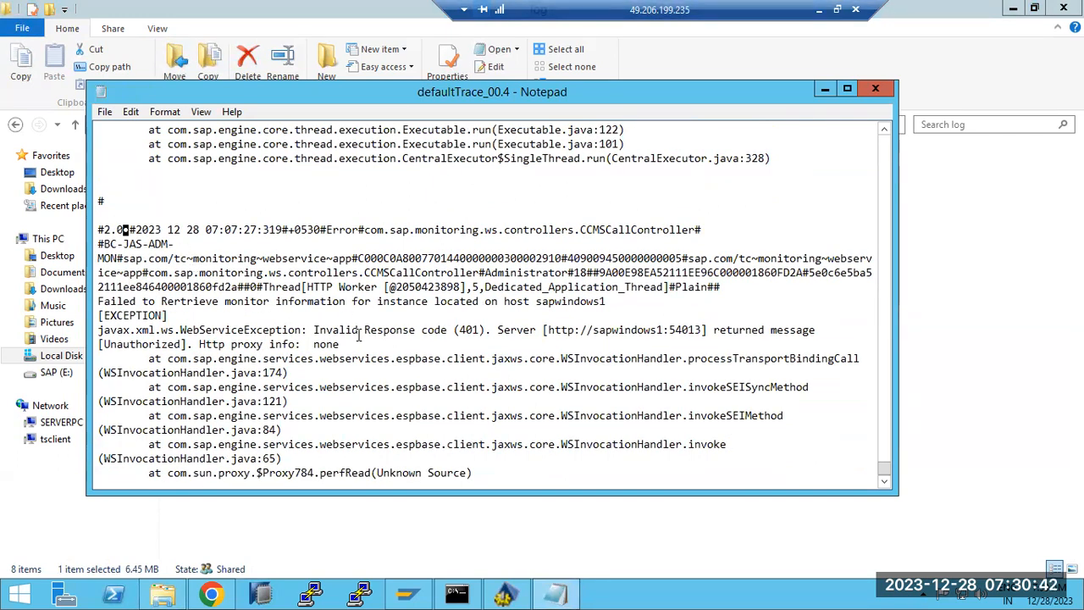
drag(315, 330, 580, 330)
scroll(353, 370, down, 20)
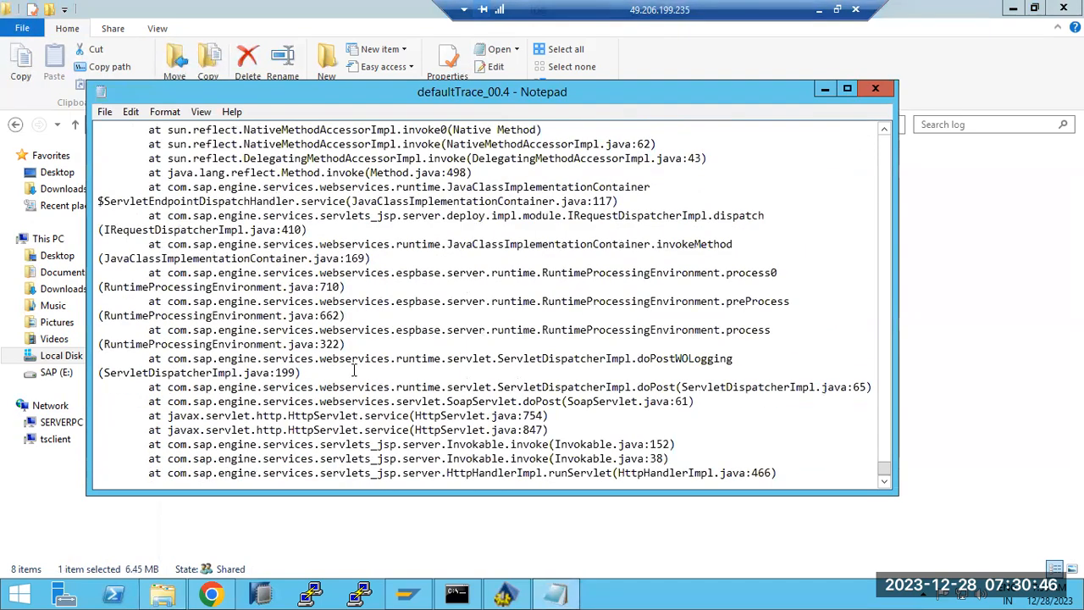
scroll(357, 367, down, 8)
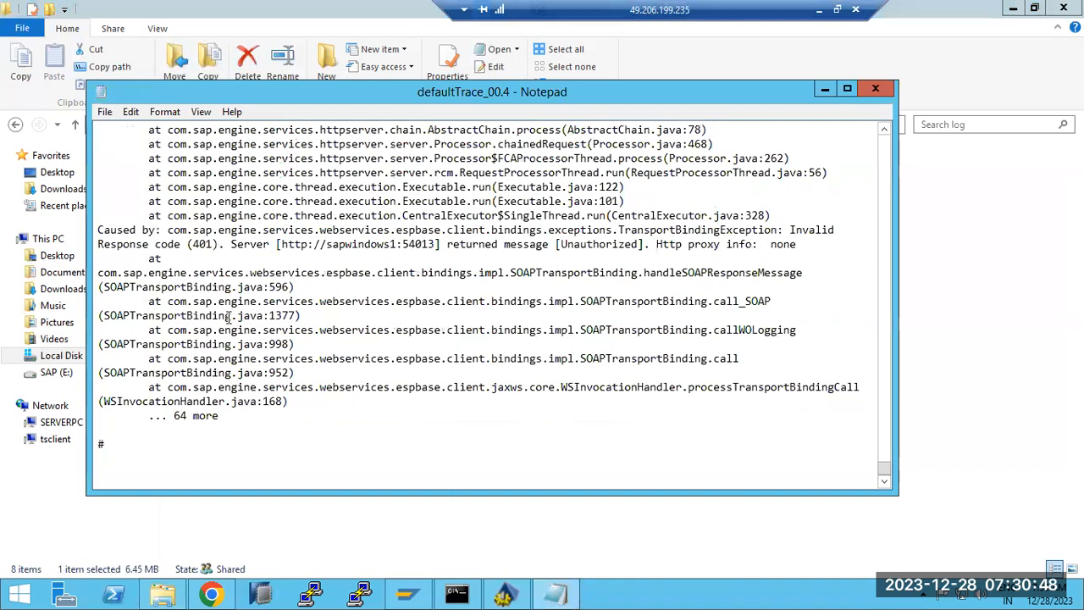
drag(103, 227, 583, 229)
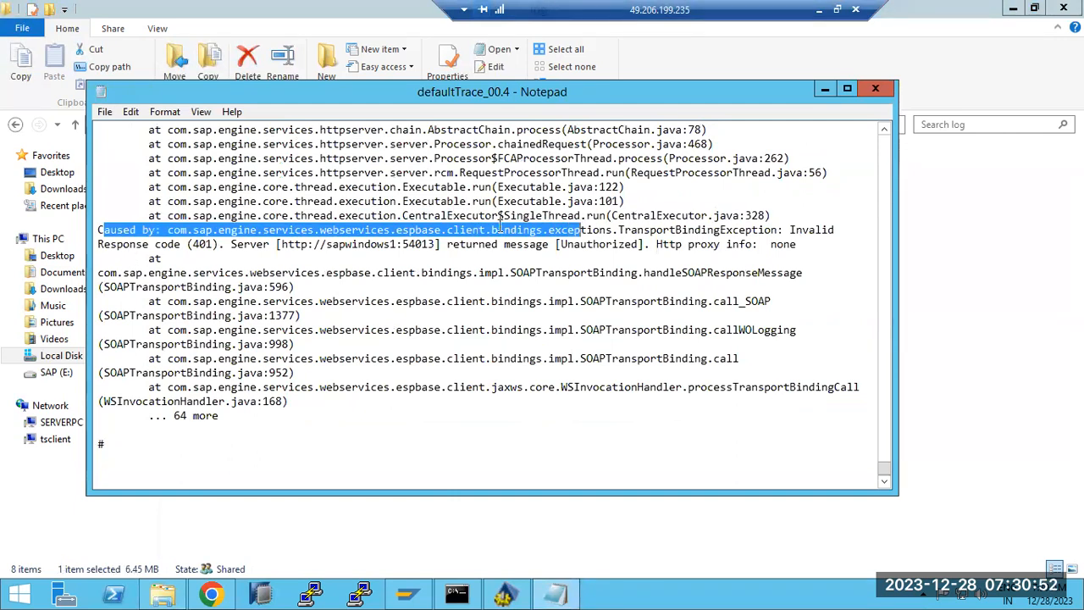
drag(156, 245, 639, 244)
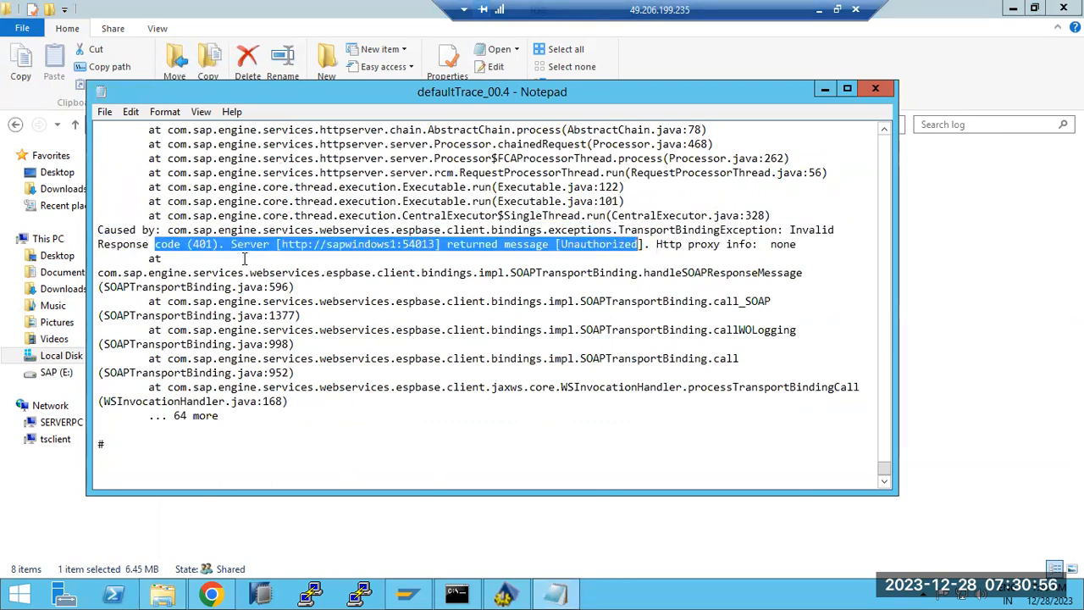
click(311, 246)
drag(280, 244, 437, 245)
click(436, 245)
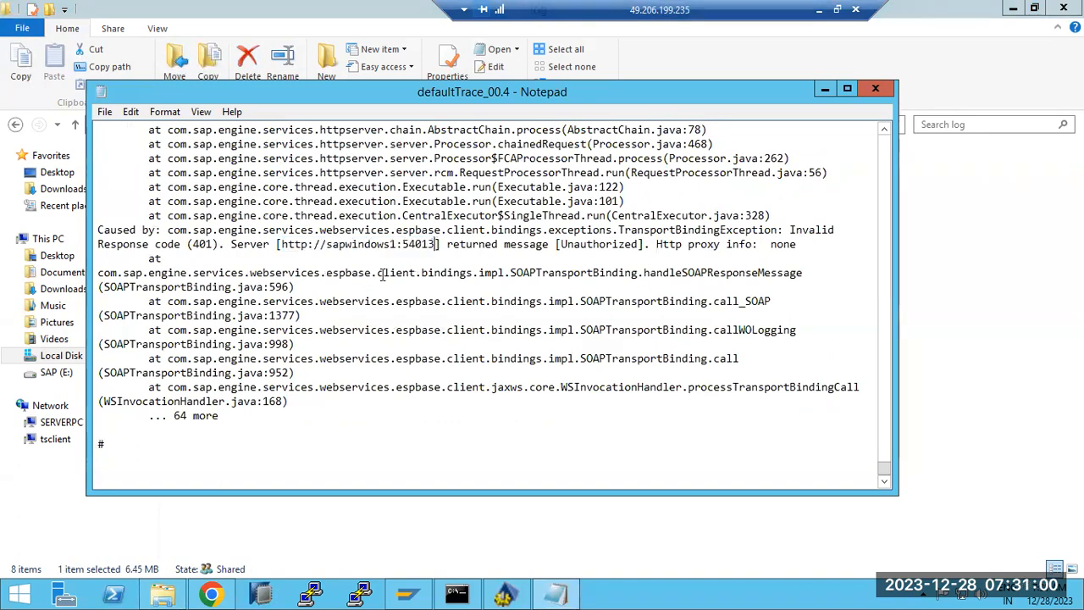
scroll(383, 273, up, 20)
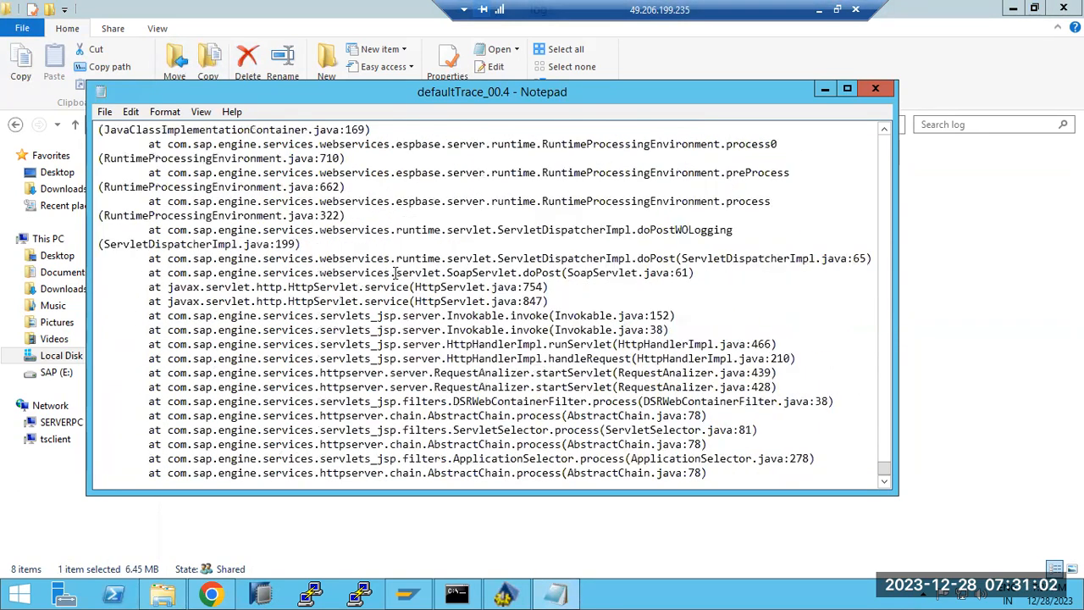
scroll(394, 273, down, 14)
scroll(394, 273, up, 4)
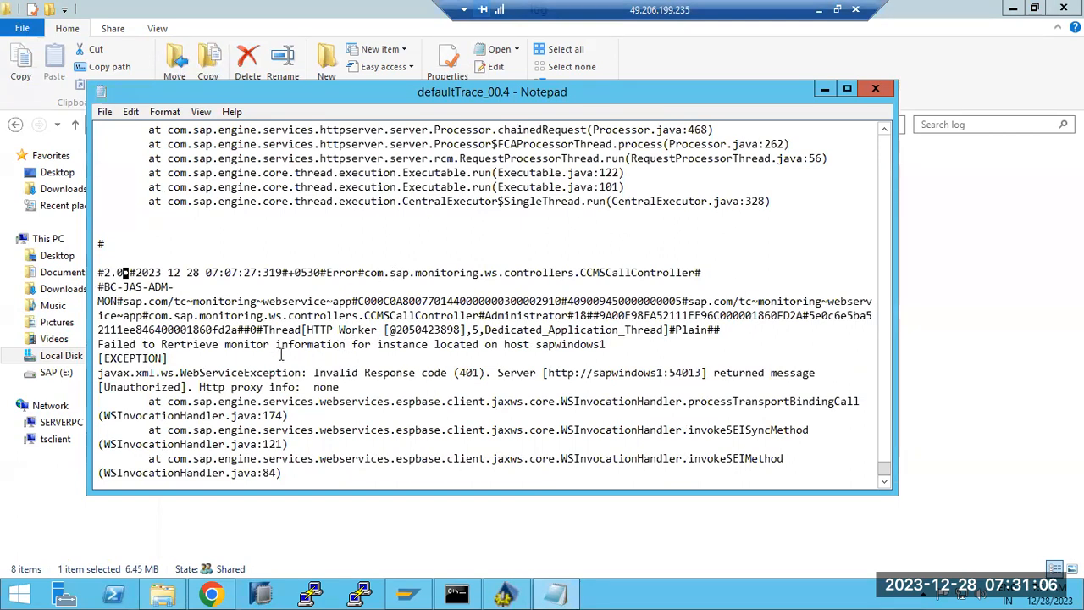
drag(101, 346, 216, 347)
scroll(217, 347, up, 20)
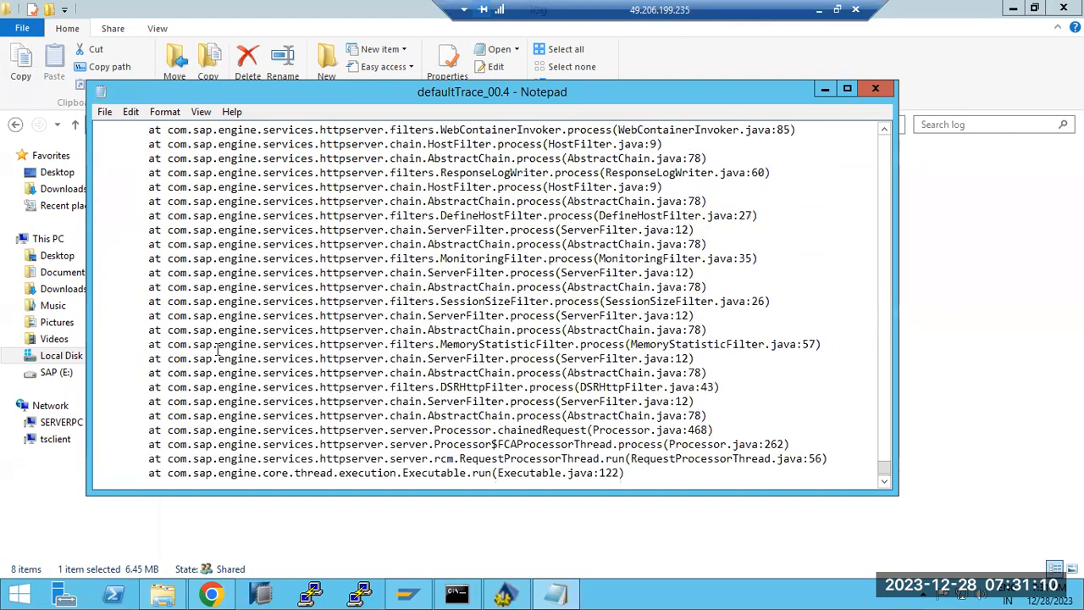
scroll(251, 333, up, 15)
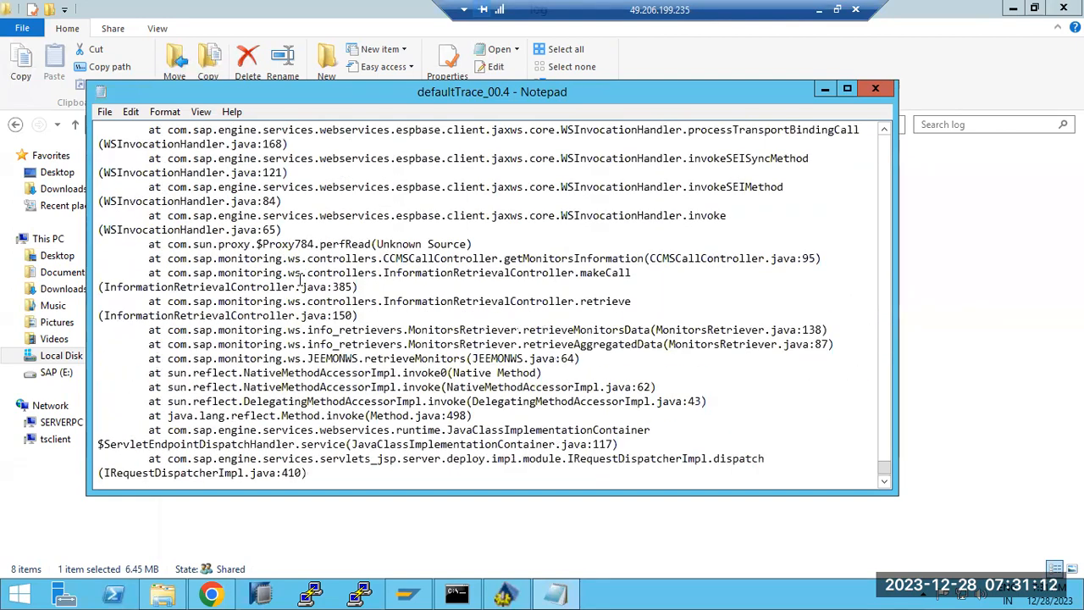
scroll(270, 244, up, 15)
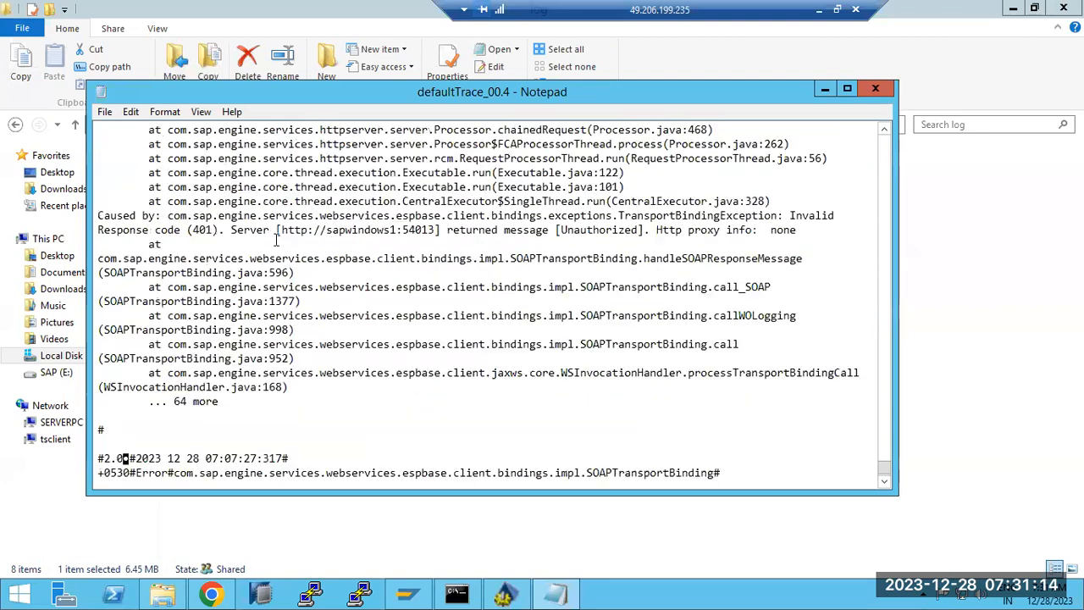
scroll(331, 212, up, 10)
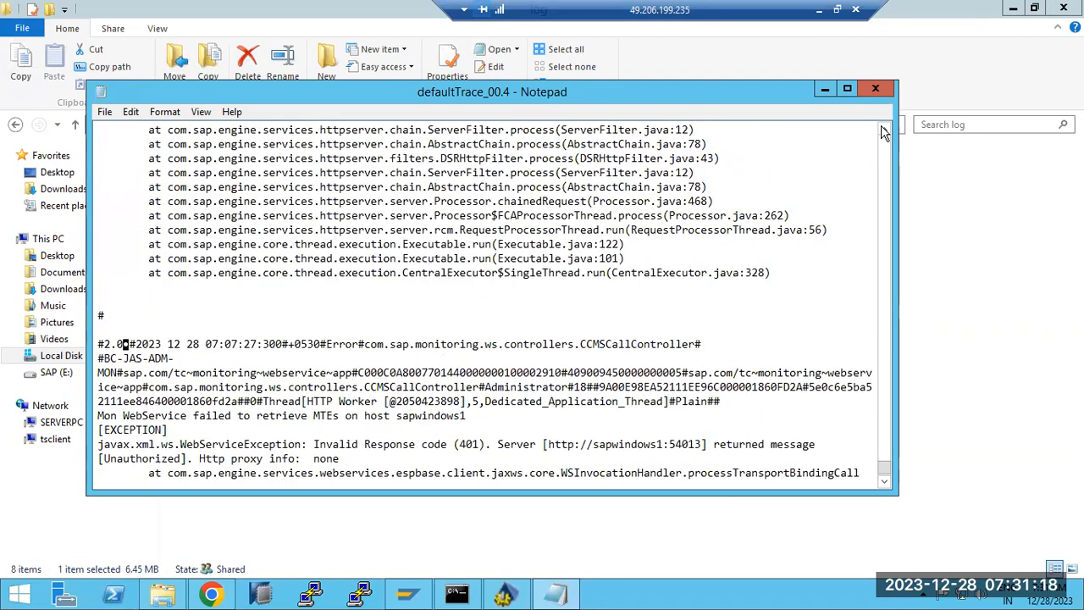
Paste the server0 log path into the notes as 'LOG - C:\usr\sap\NJD\J40\j2ee\cluster\server0\log'.
click(875, 89)
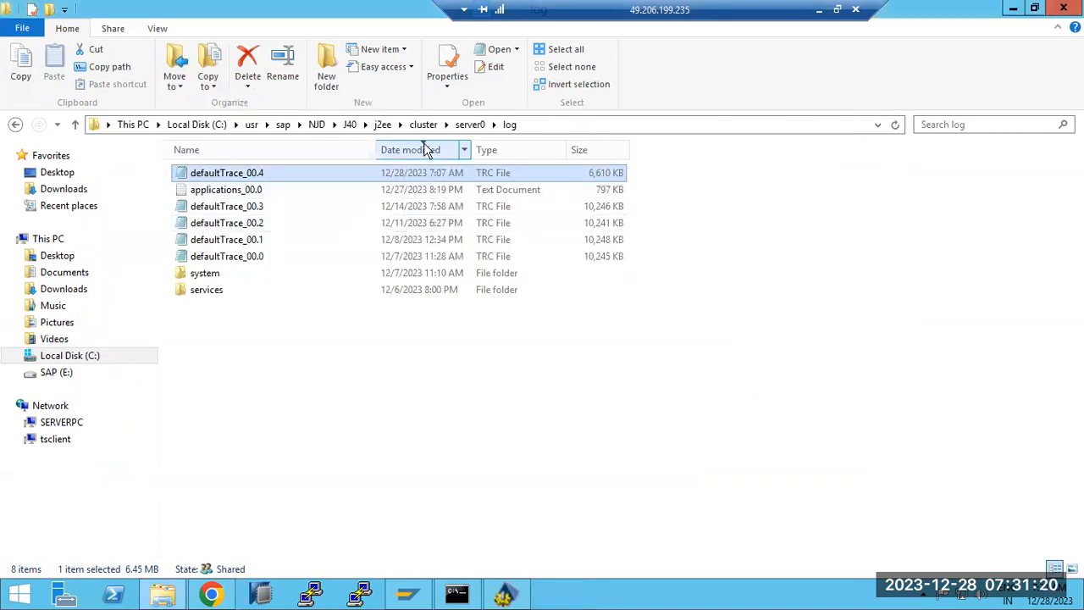
click(538, 124)
key(ctrl+c)
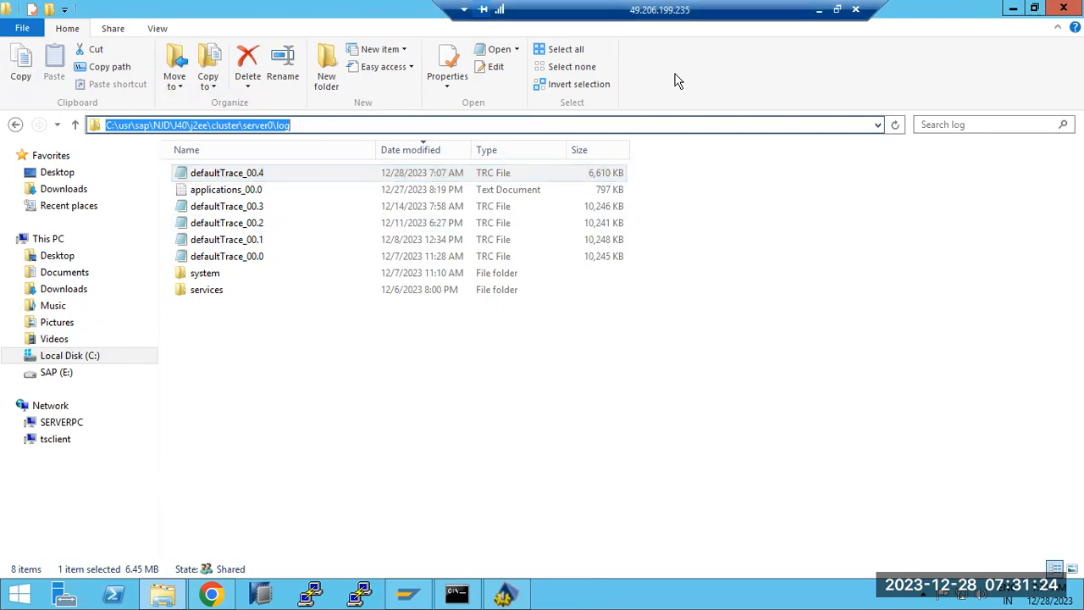
click(819, 9)
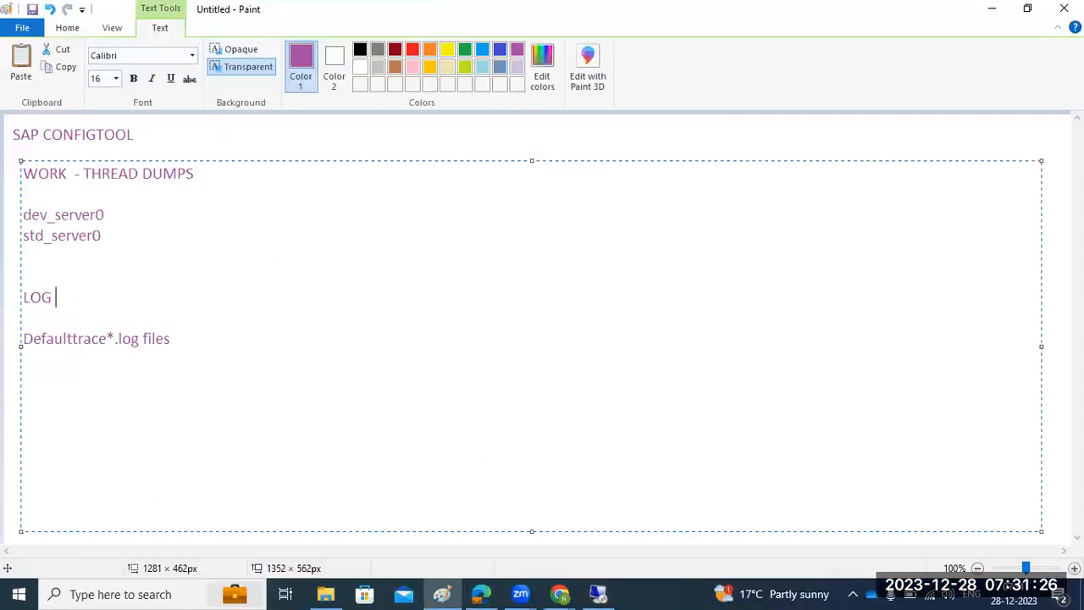
key(ctrl+v)
click(56, 296)
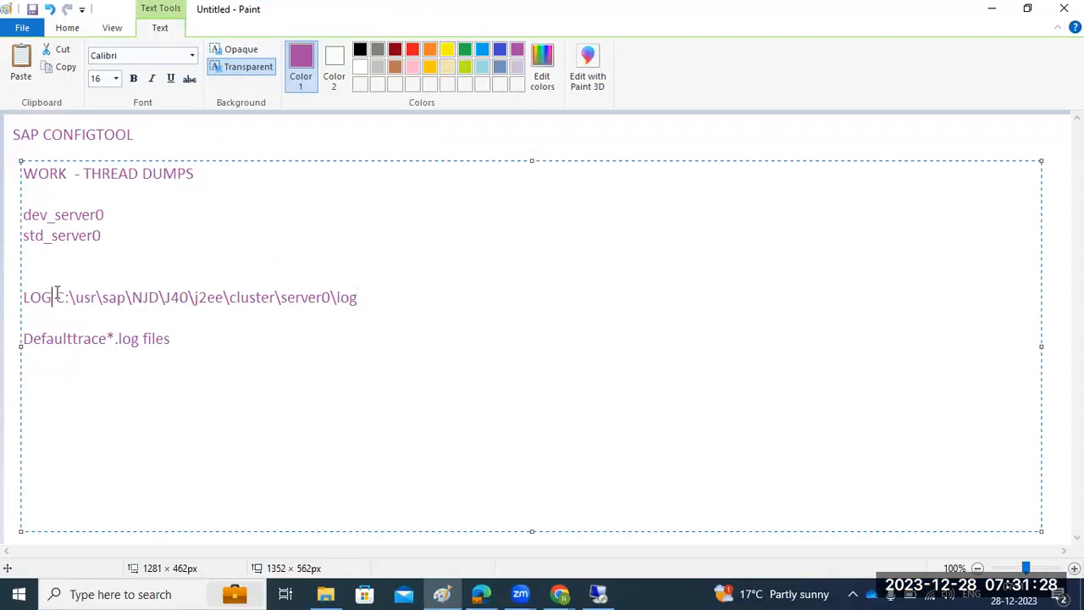
text(-)
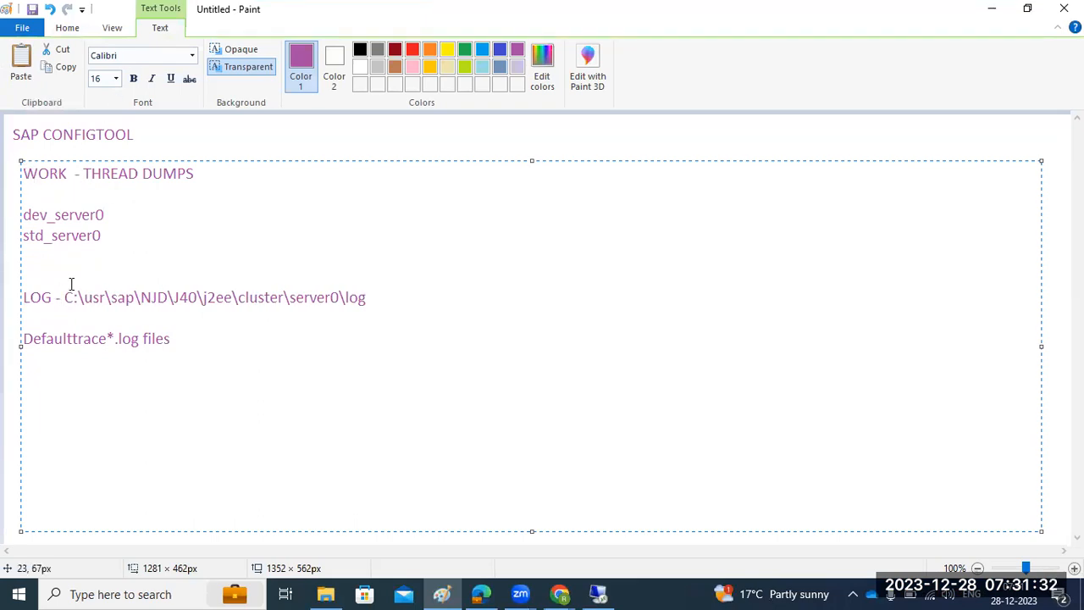
Highlight LOG, the cluster\server0\log path end, the Defaulttrace line and server0 entries.
drag(34, 299, 72, 298)
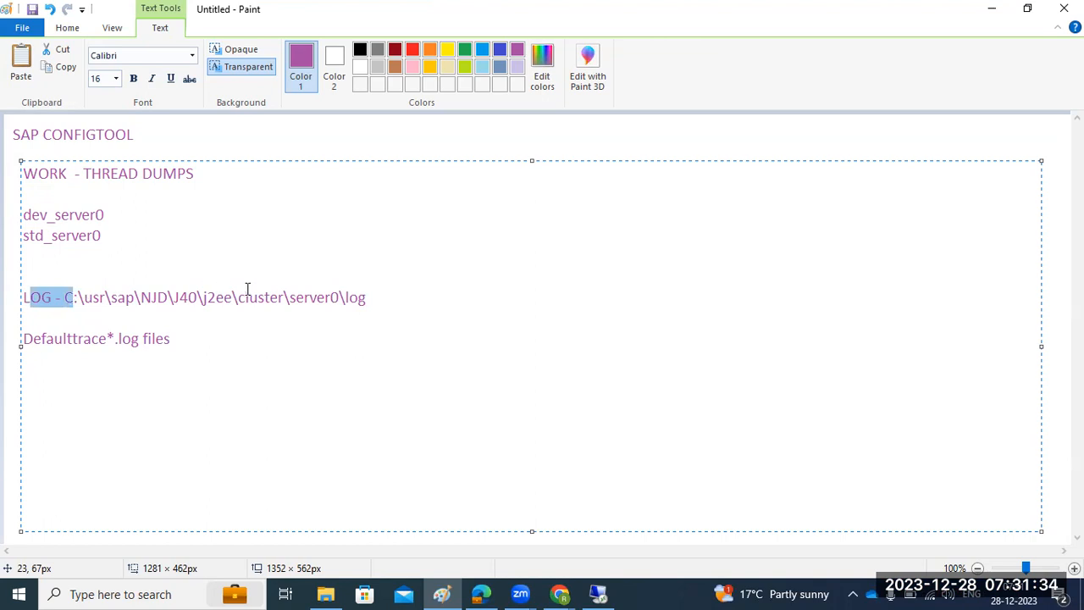
drag(260, 297, 387, 297)
drag(187, 341, 22, 335)
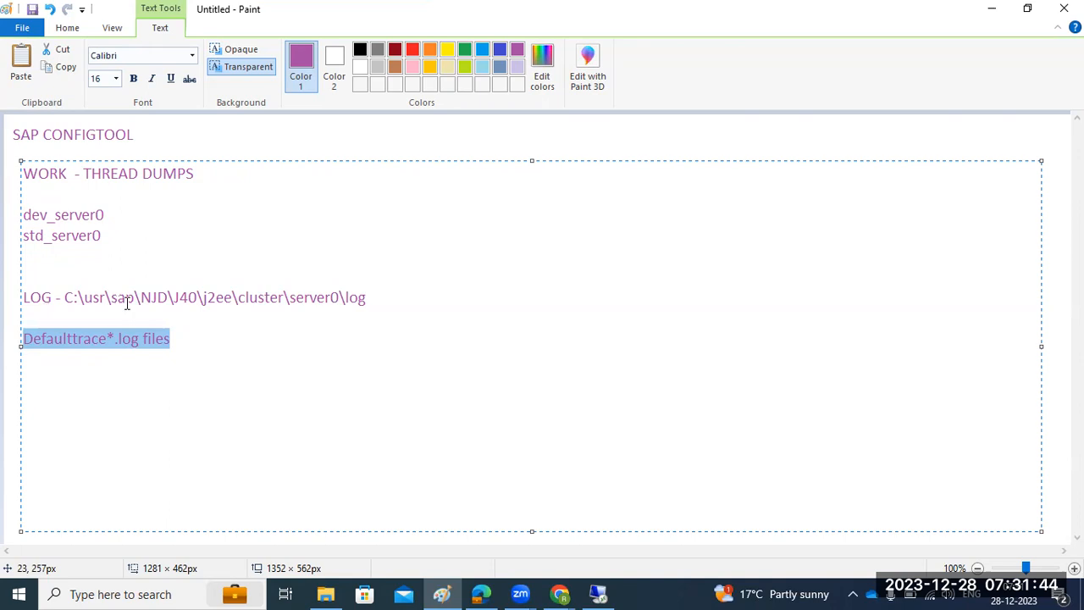
click(160, 353)
drag(167, 339, 11, 350)
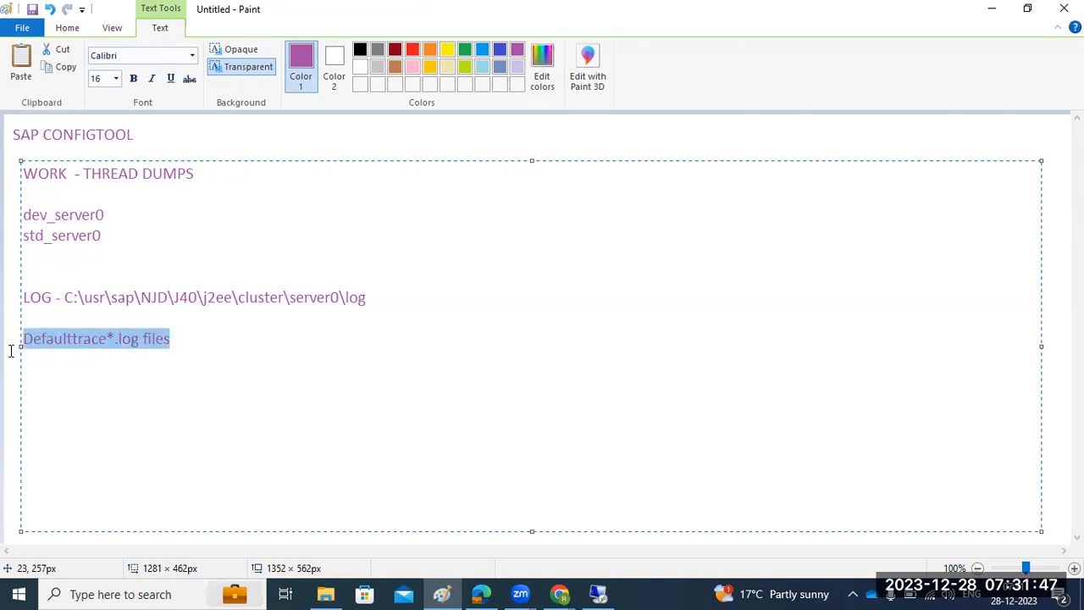
click(112, 235)
drag(112, 236, 22, 212)
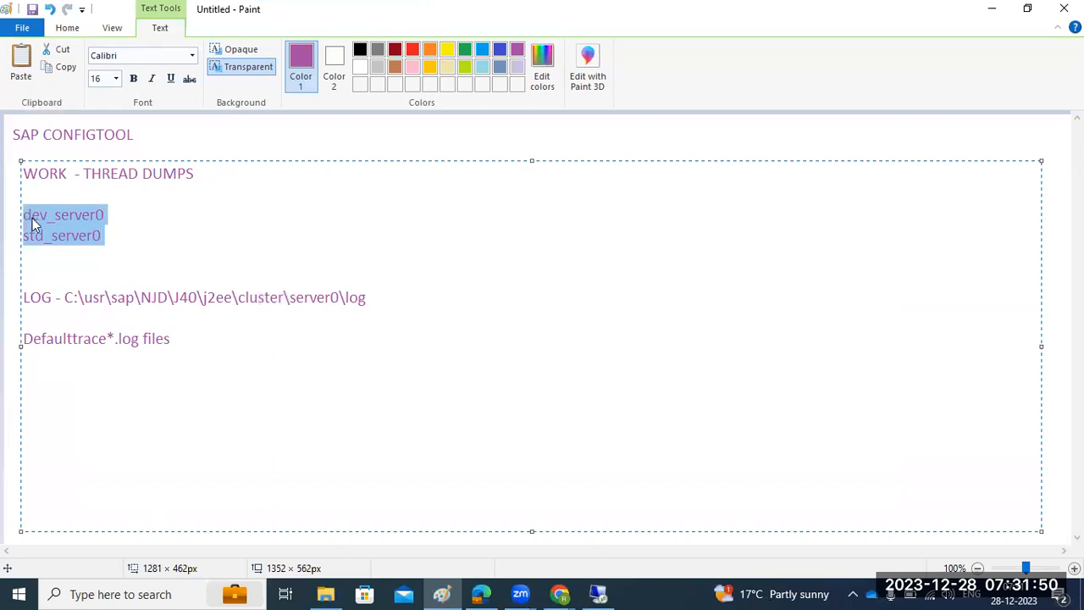
Reopen the J40 work folder, try deploy.0, close its hung Notepad and go up to NJD.
click(598, 594)
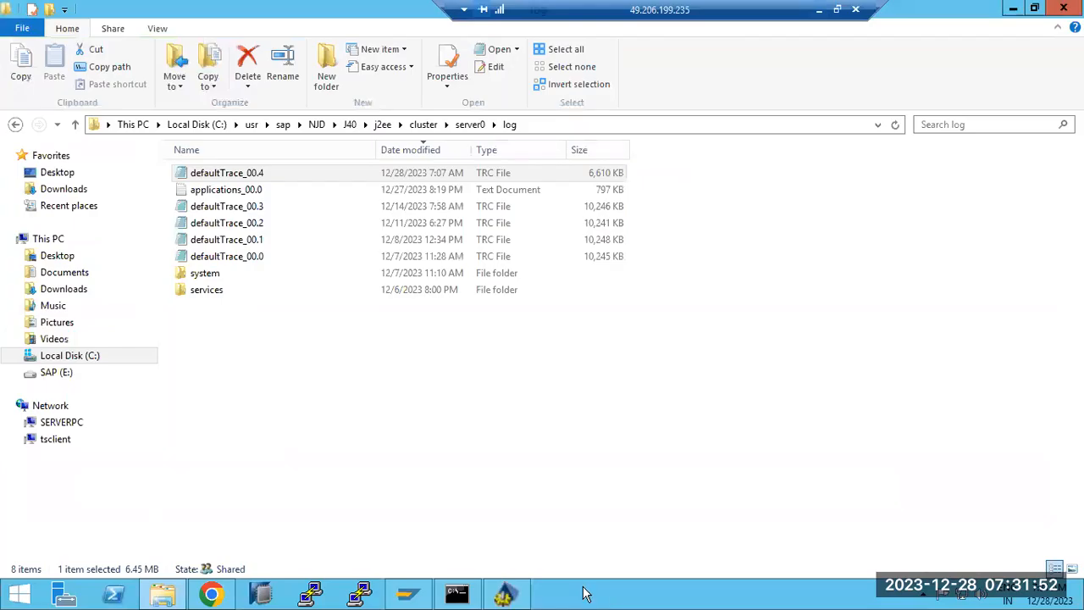
click(383, 125)
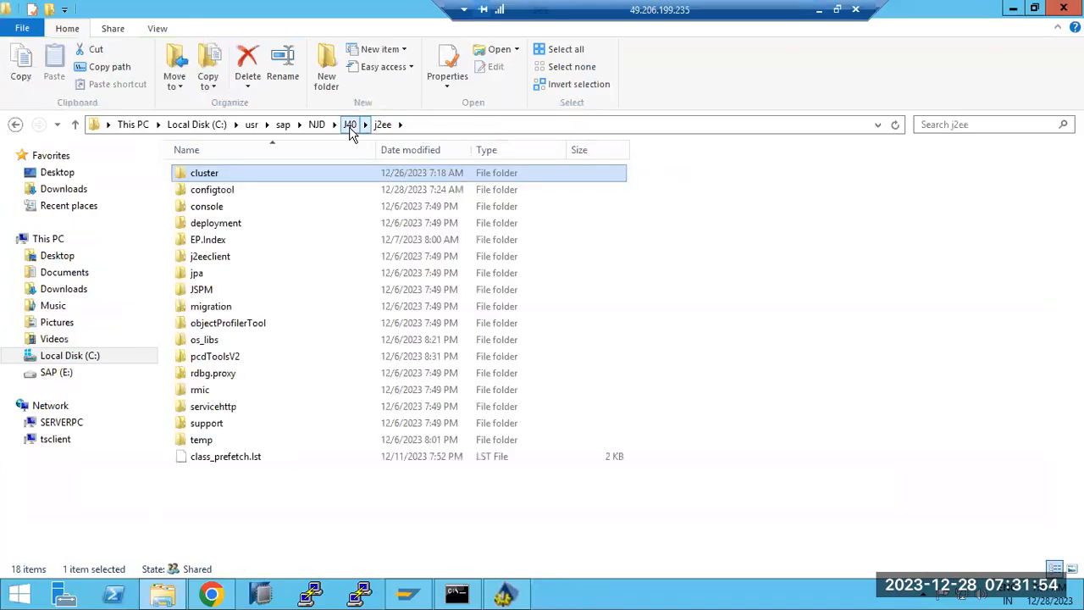
click(350, 125)
double_click(195, 274)
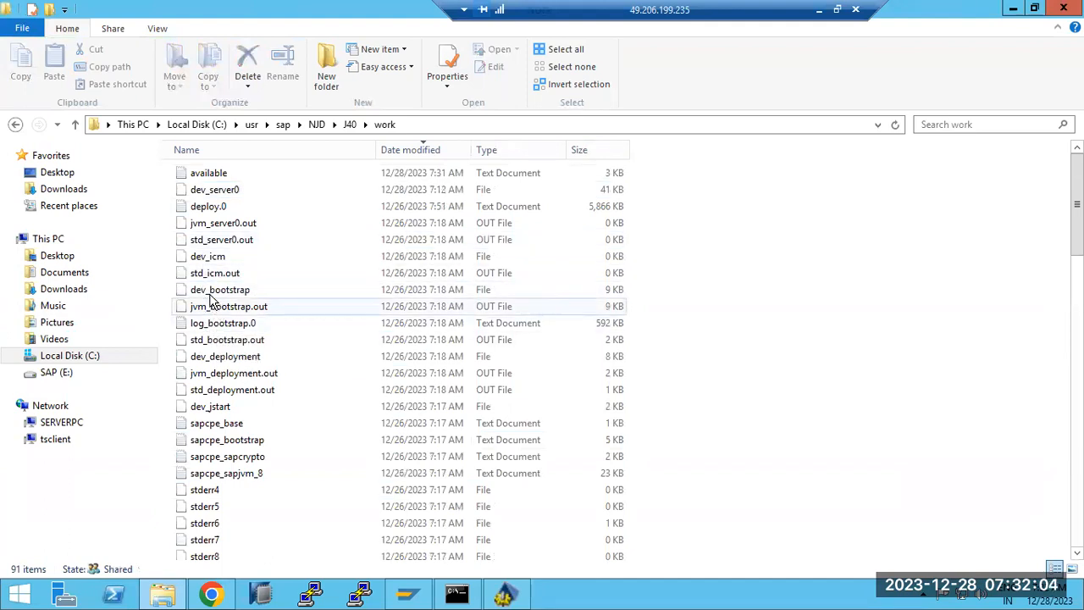
double_click(208, 207)
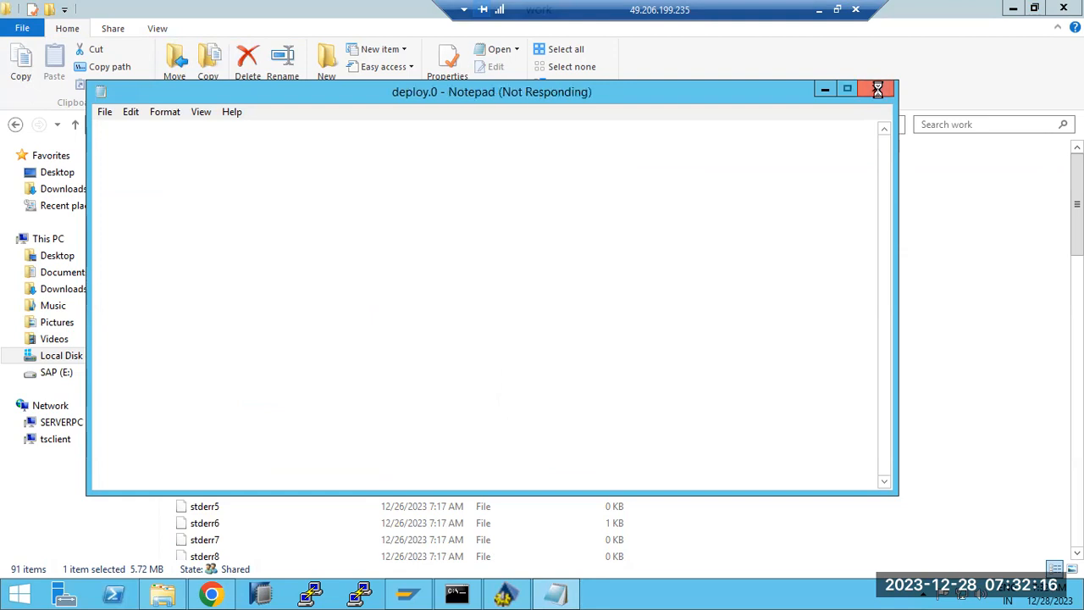
click(1026, 304)
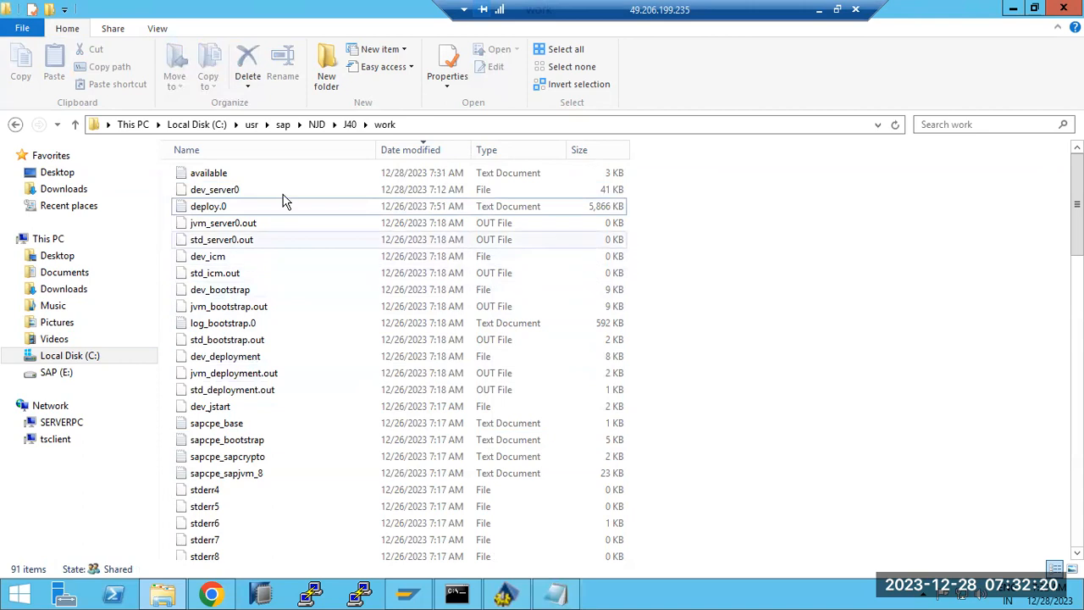
click(318, 126)
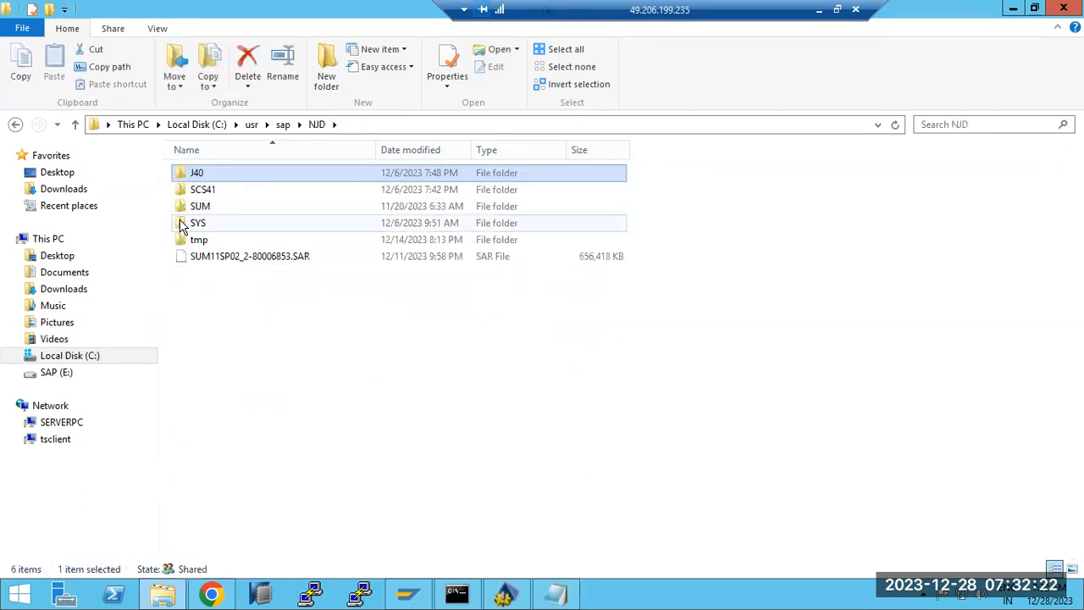
Browse NJD's SYS folder and its profile and global subfolders, then return to NJD.
double_click(194, 223)
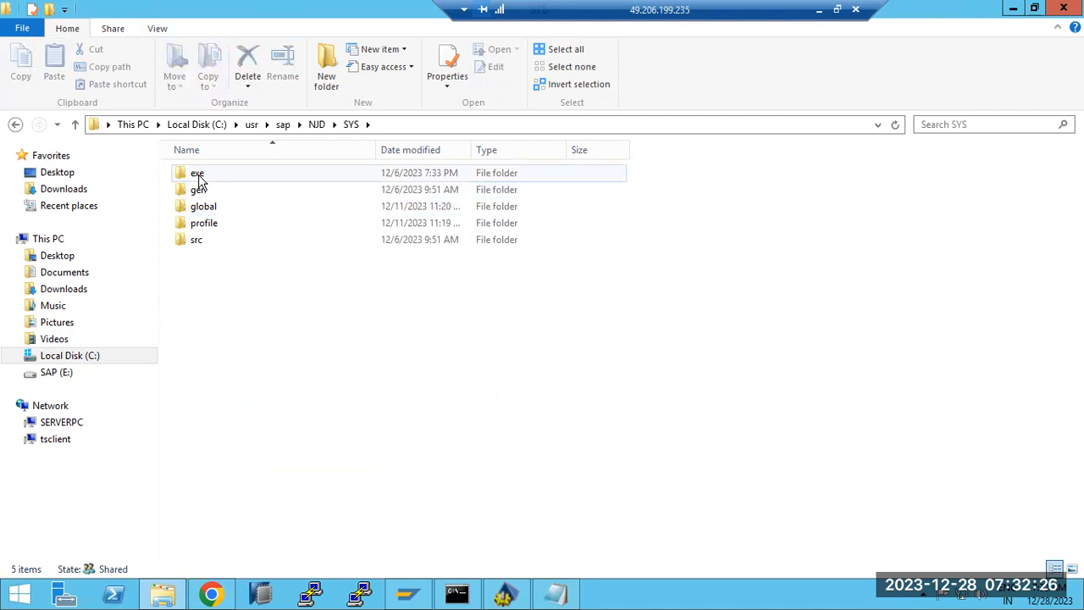
double_click(211, 228)
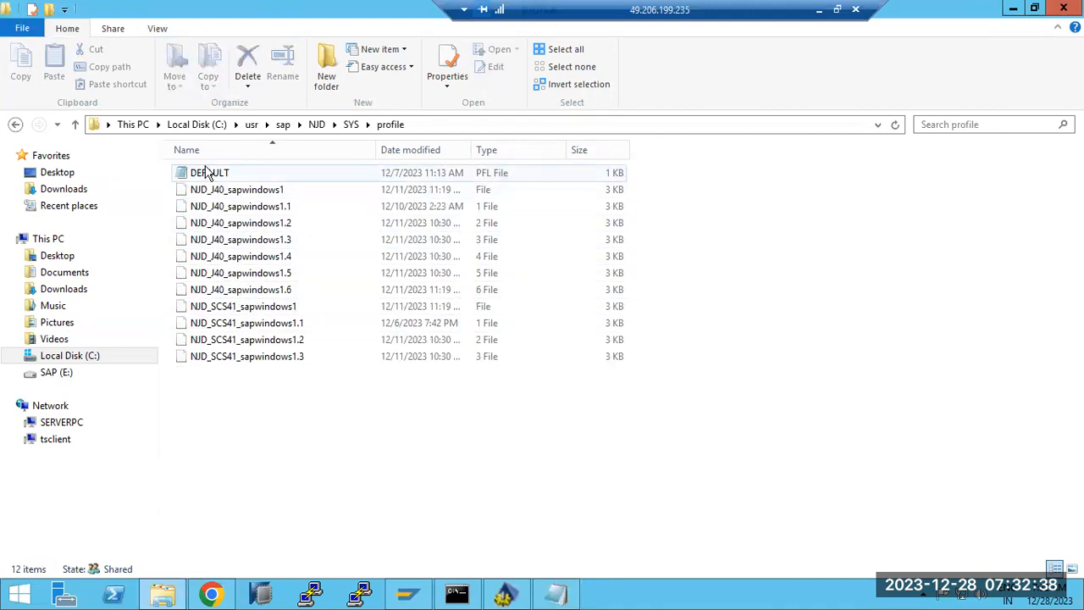
click(351, 124)
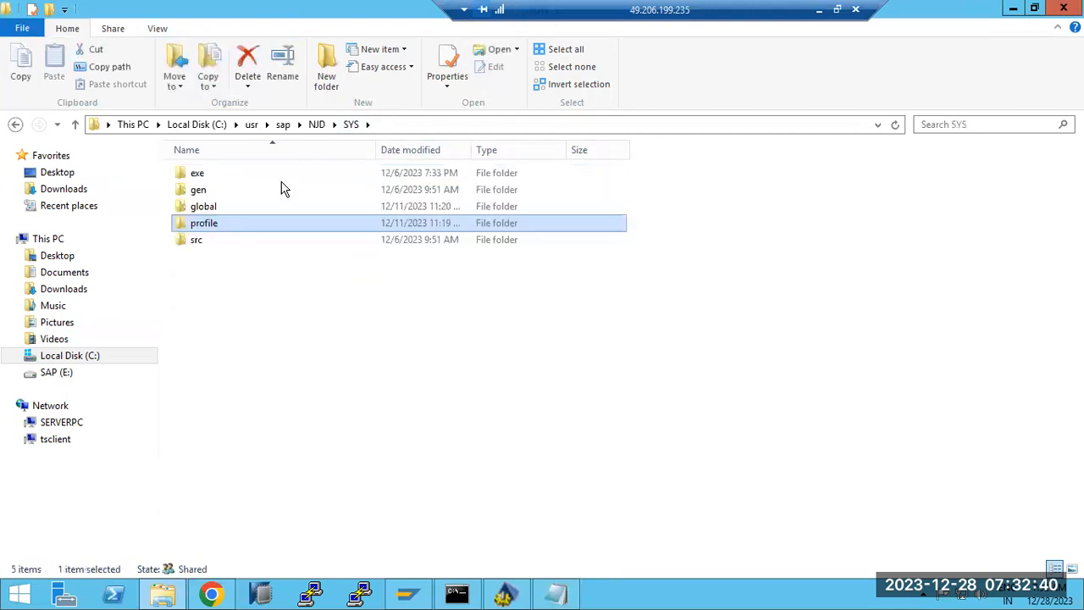
double_click(207, 208)
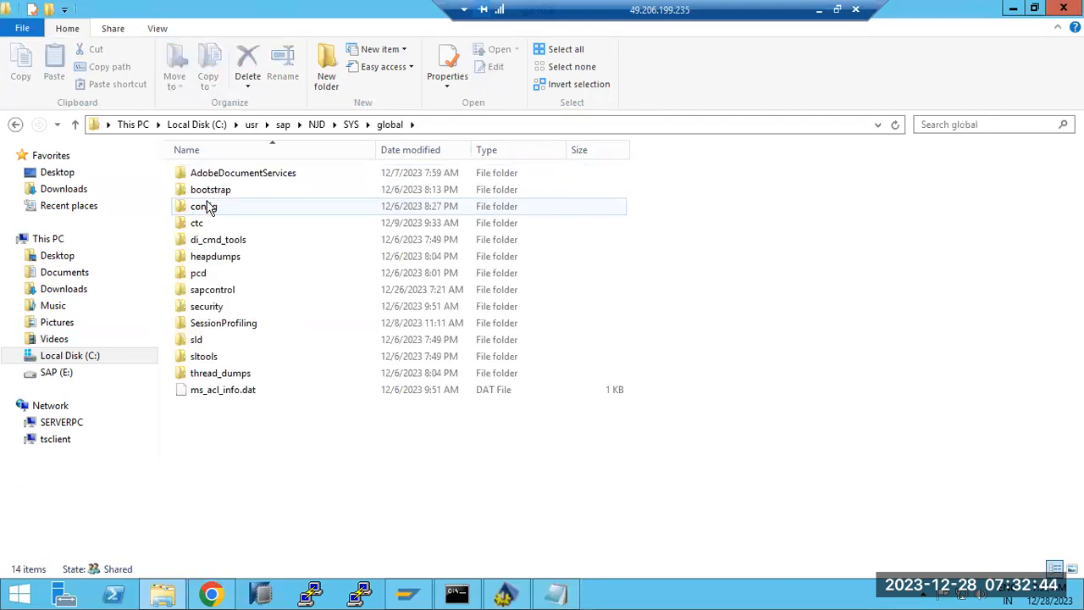
click(315, 125)
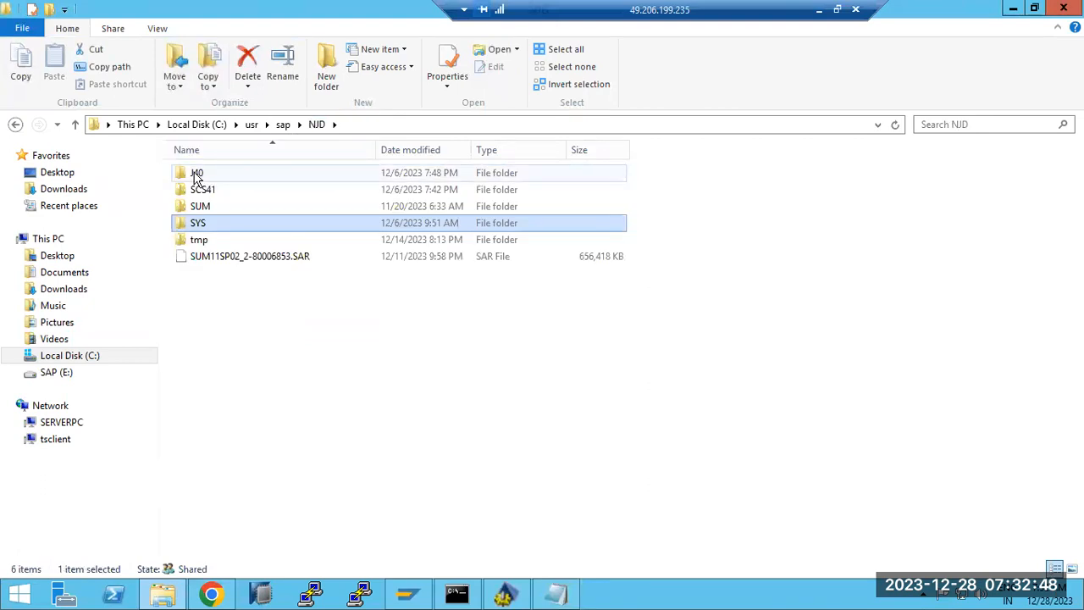
Compare the ECD and NJD system folders under sap, finishing inside NJD.
click(283, 125)
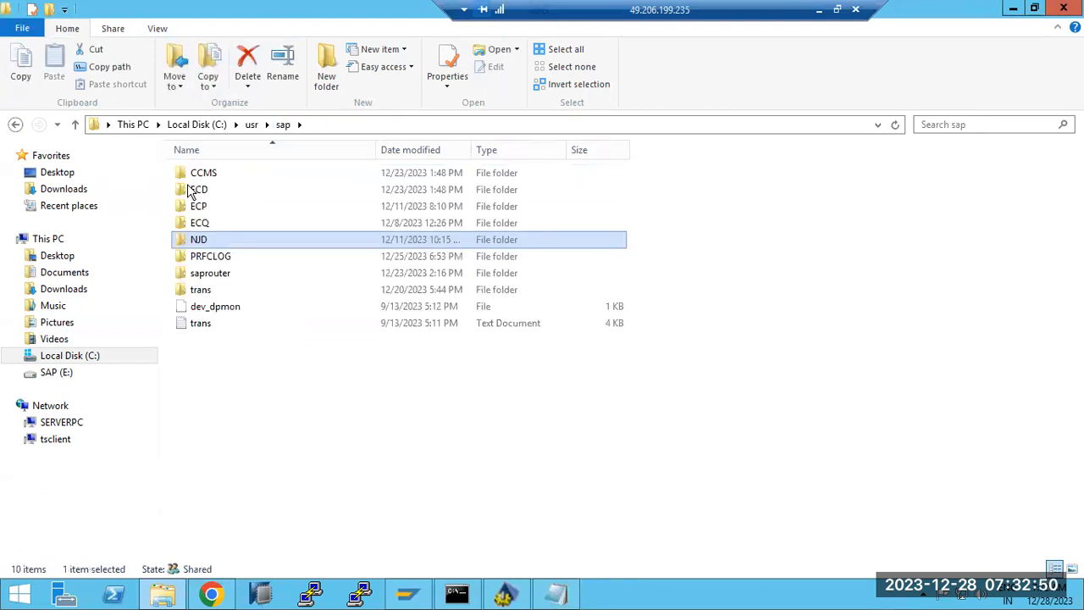
double_click(195, 189)
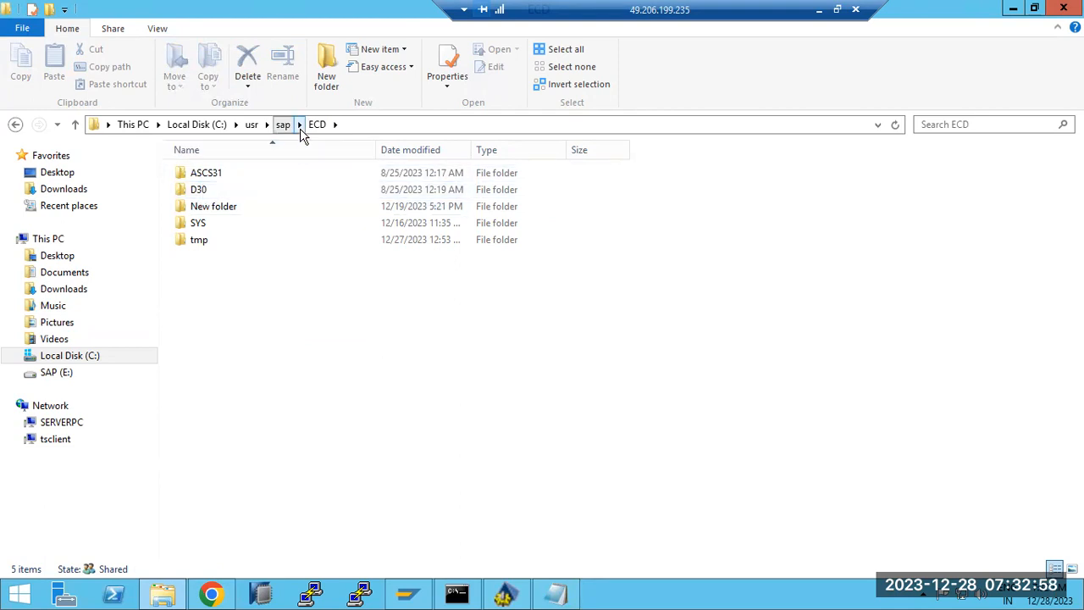
click(283, 124)
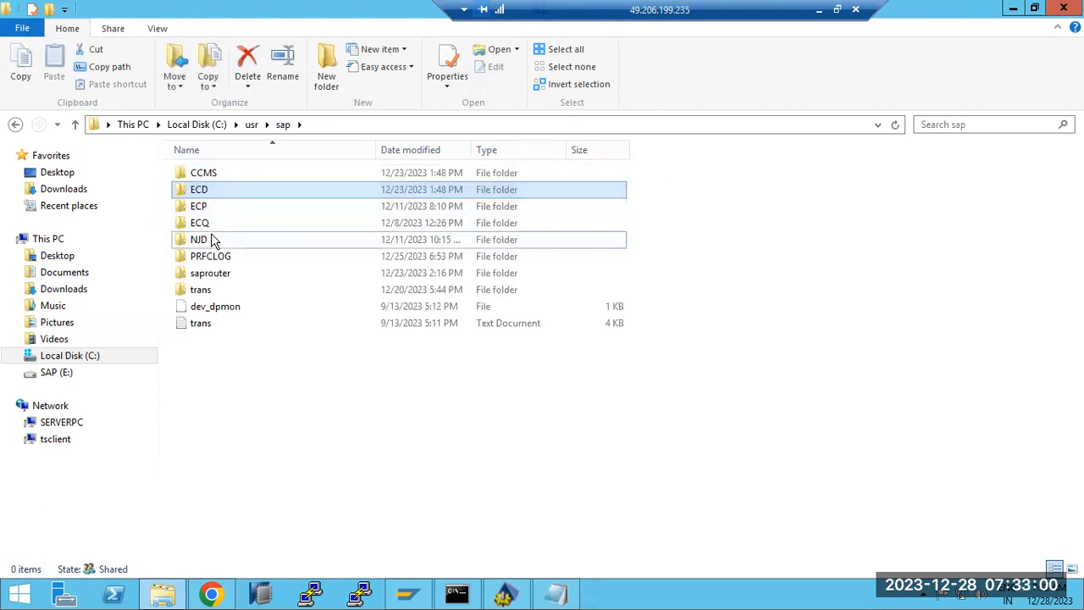
double_click(212, 240)
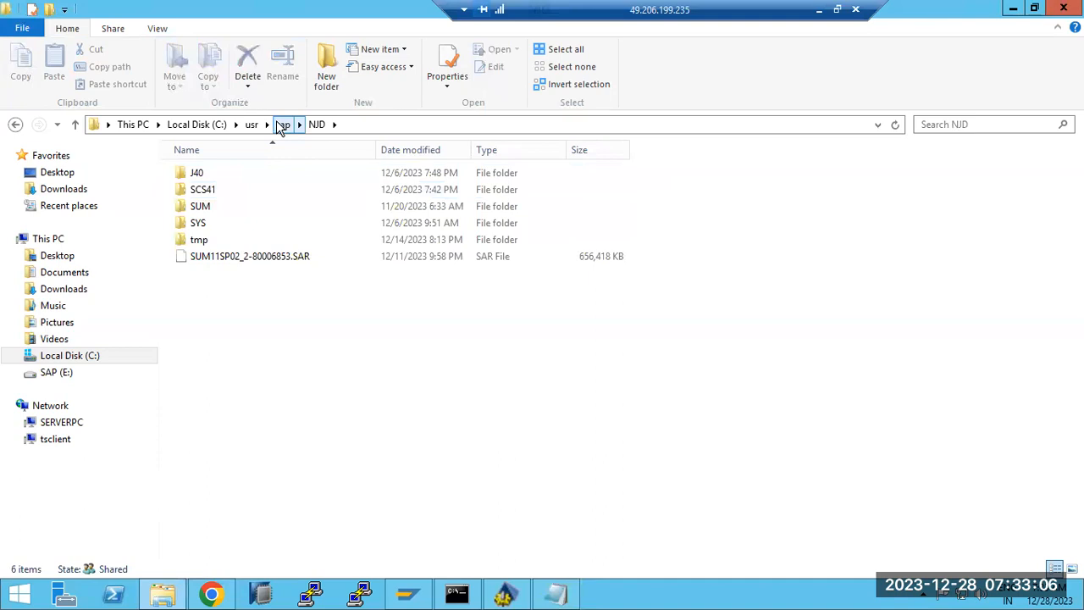
click(285, 125)
double_click(215, 194)
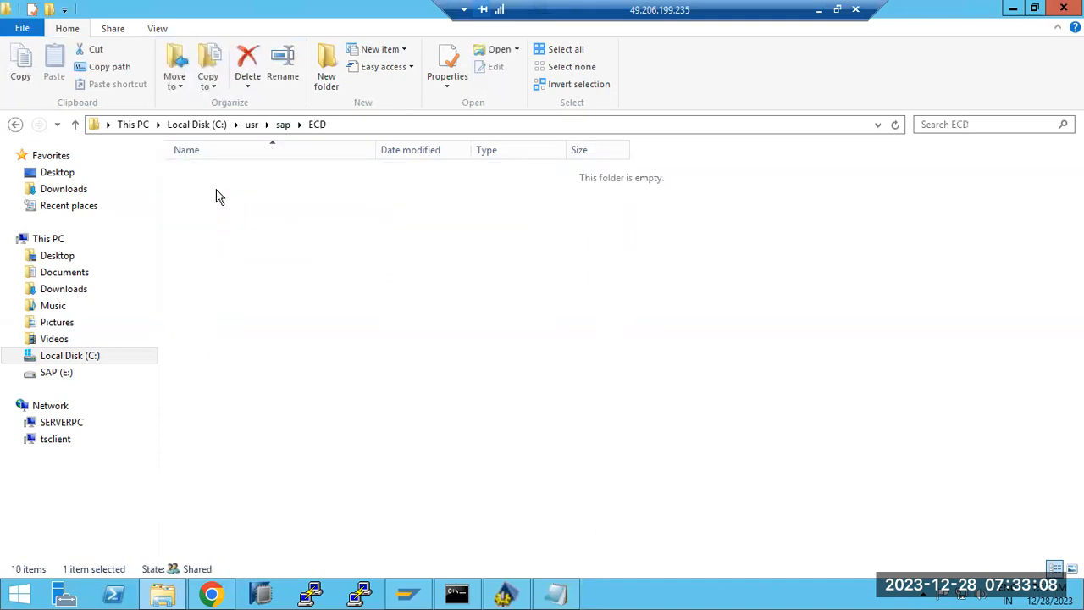
click(282, 125)
double_click(208, 239)
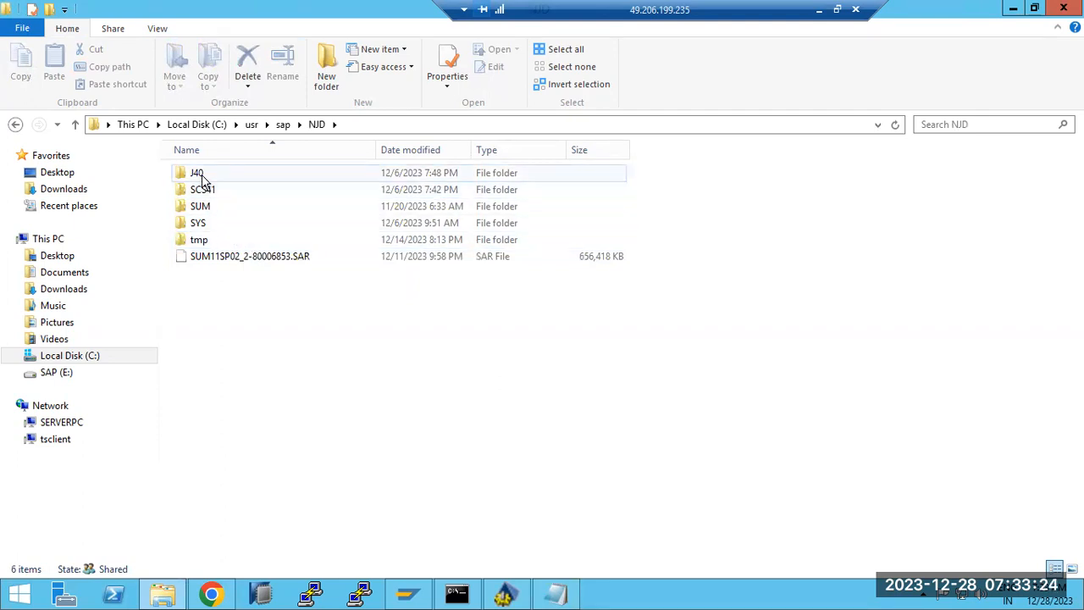
Navigate into the J40\j2ee\JSPM folder.
double_click(202, 181)
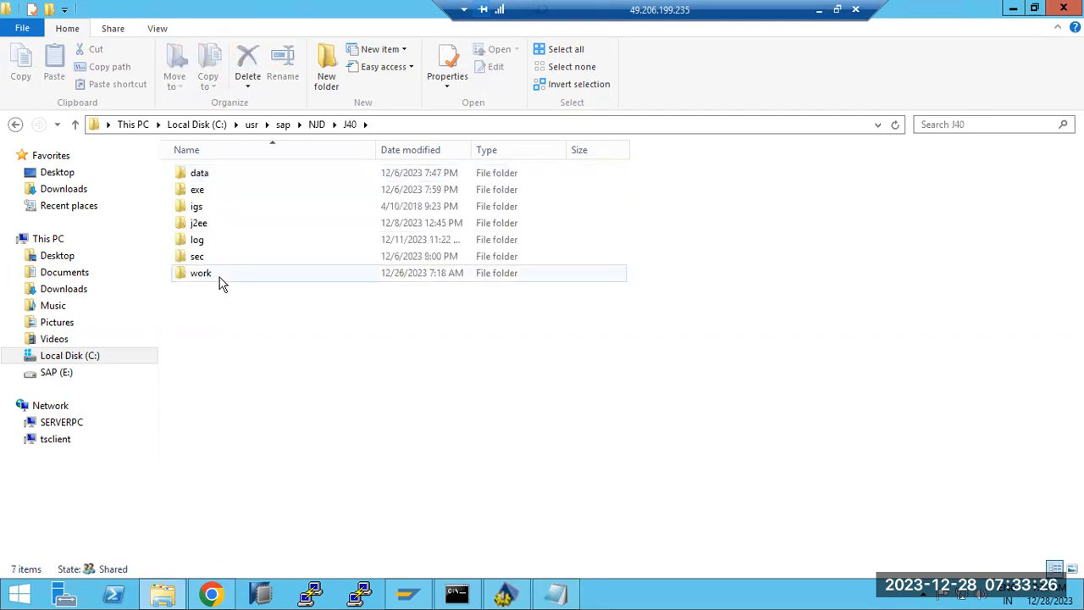
double_click(200, 224)
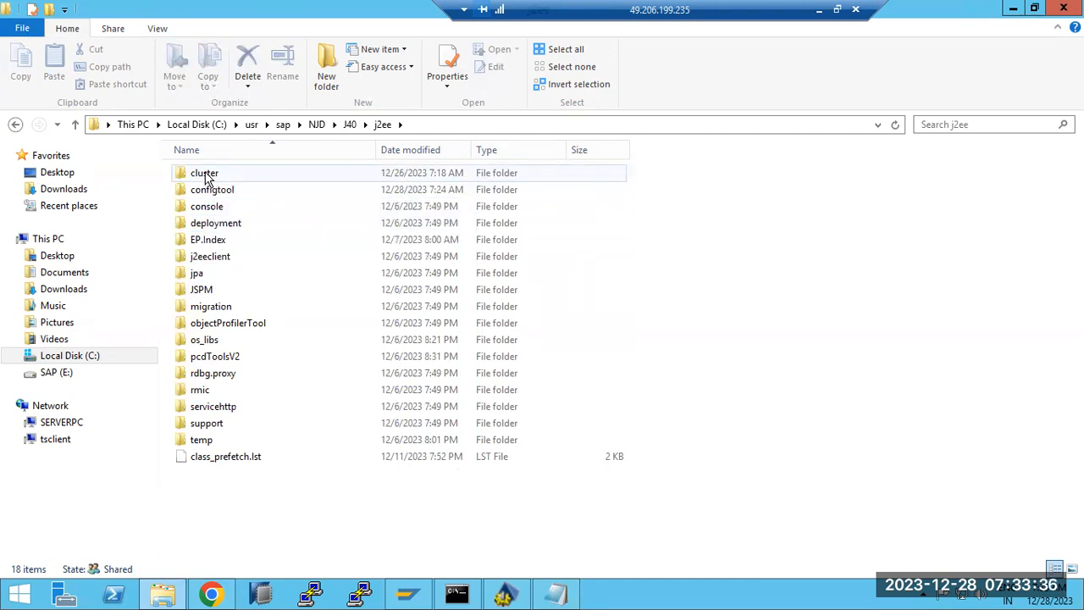
double_click(203, 289)
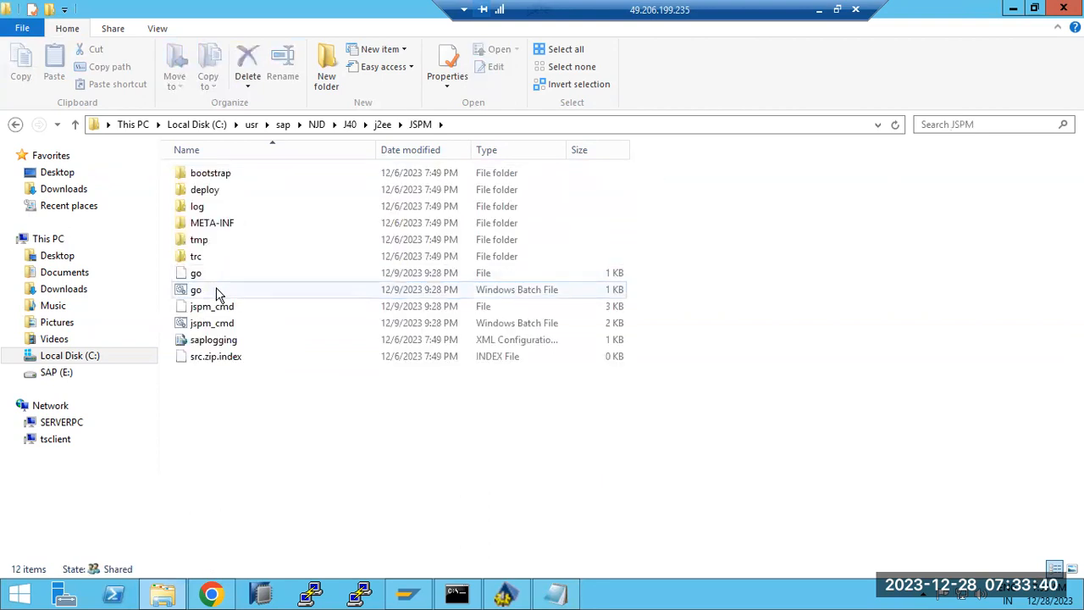
click(382, 124)
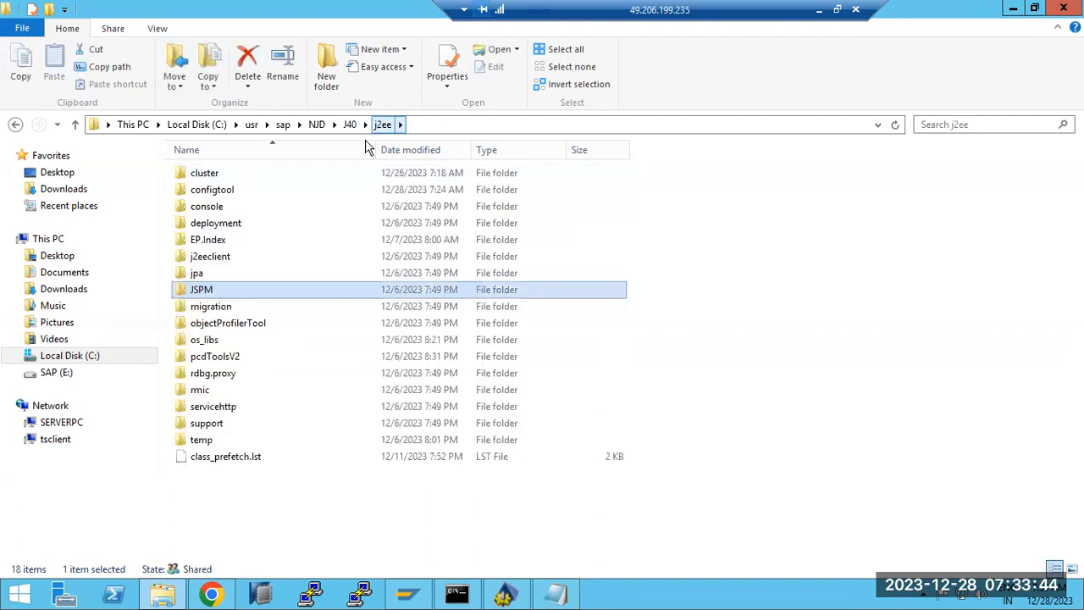
double_click(203, 290)
Run go.bat, read its message that JSPM is unsupported in favour of SUM, then close the console.
double_click(212, 290)
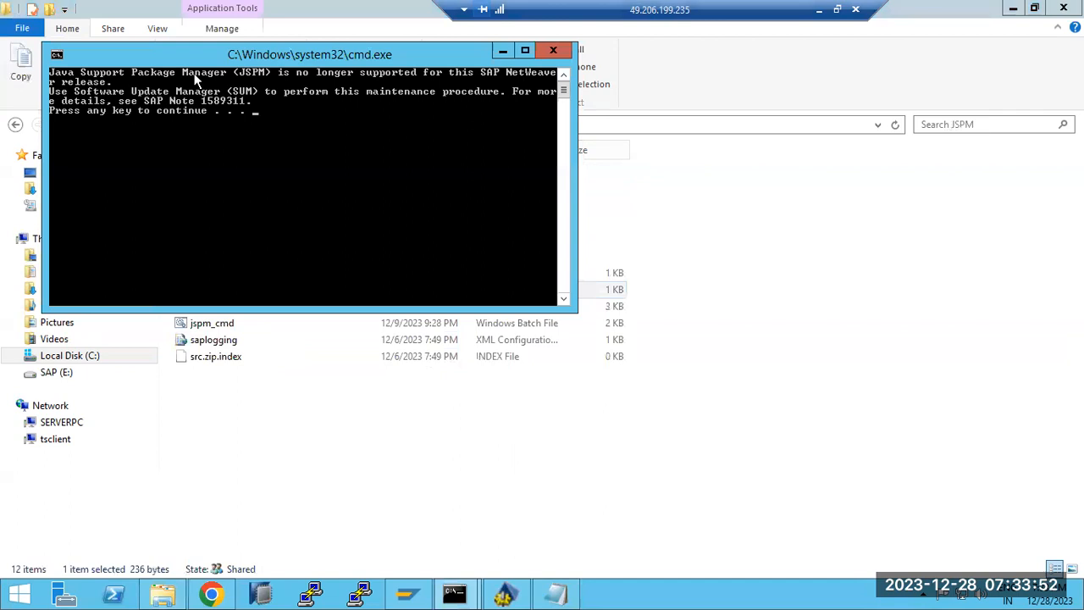
drag(195, 78, 380, 208)
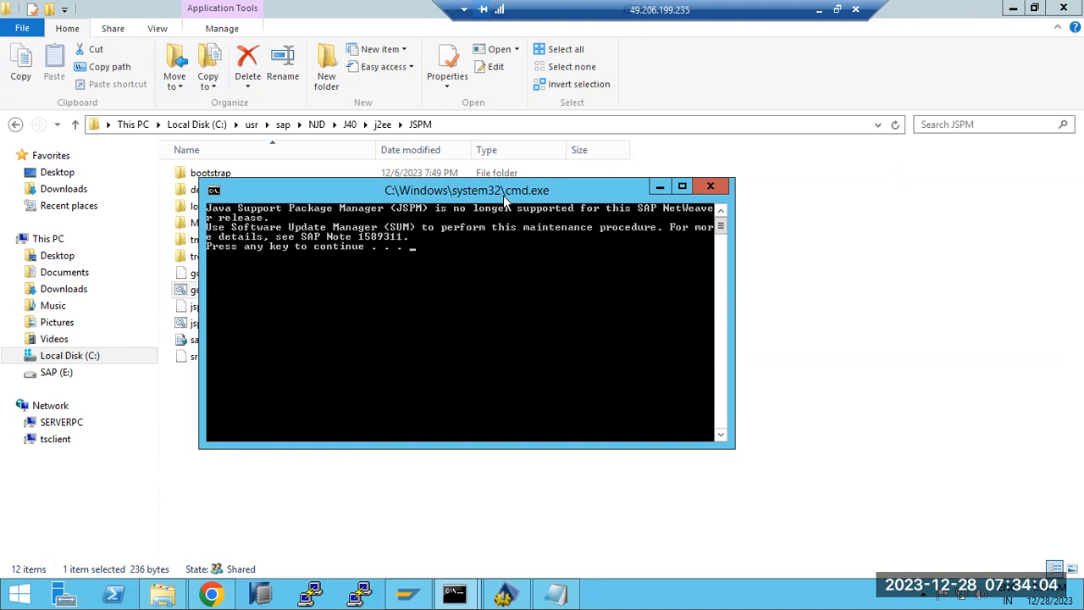
key(Return)
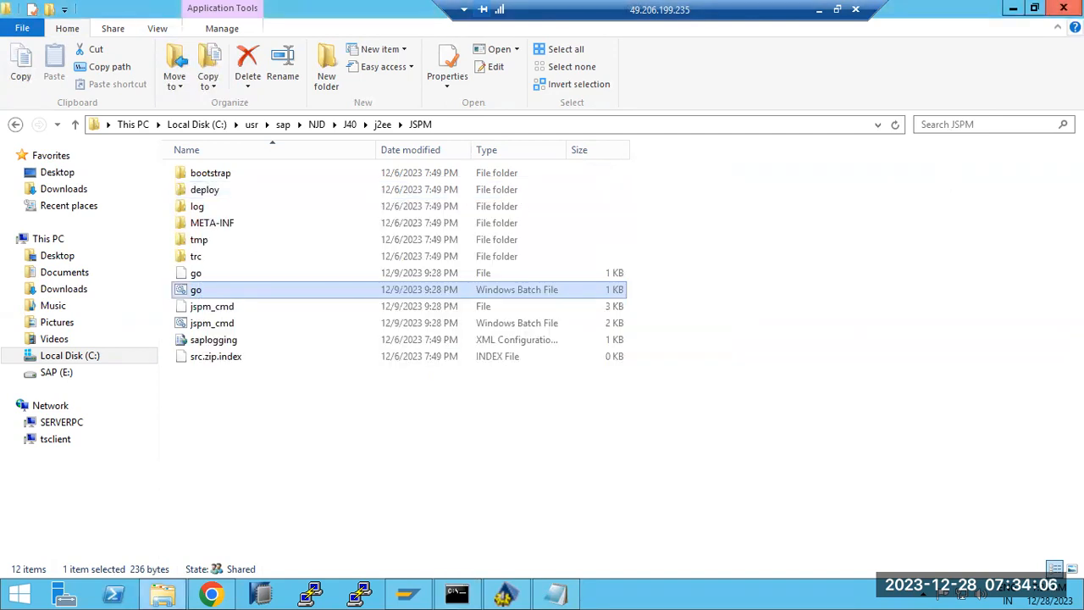
Minimize the Config Tool window and close the Notepad window showing deploy.0.
click(506, 593)
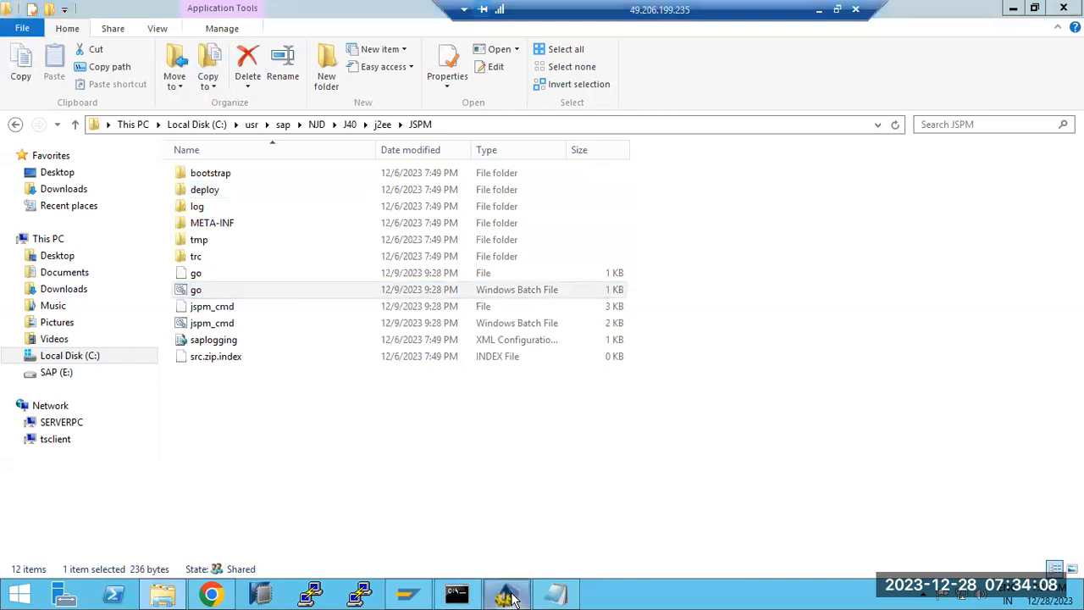
click(1014, 6)
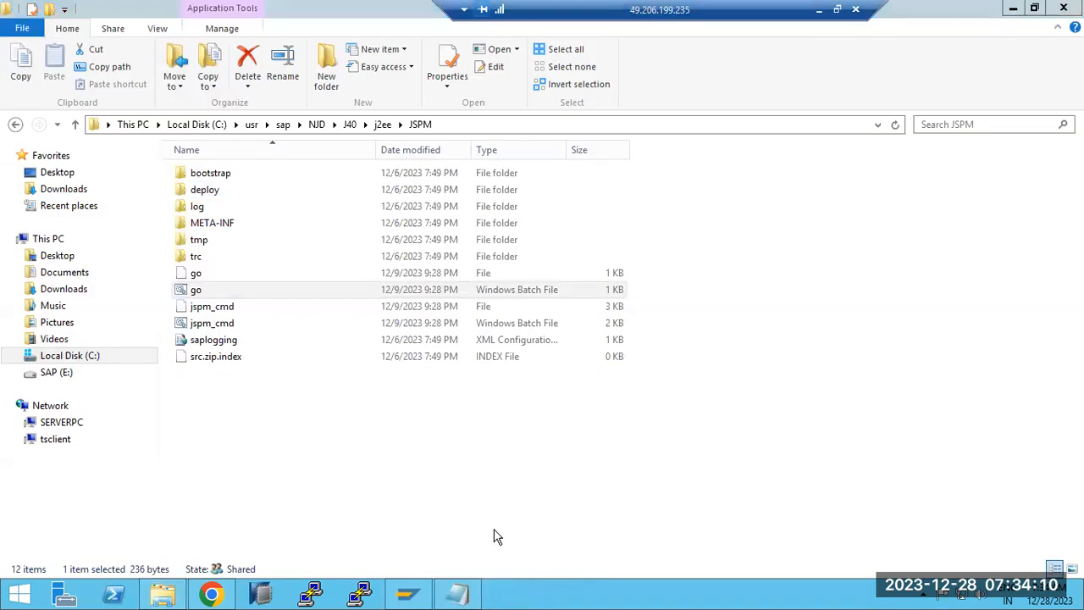
click(457, 595)
click(876, 90)
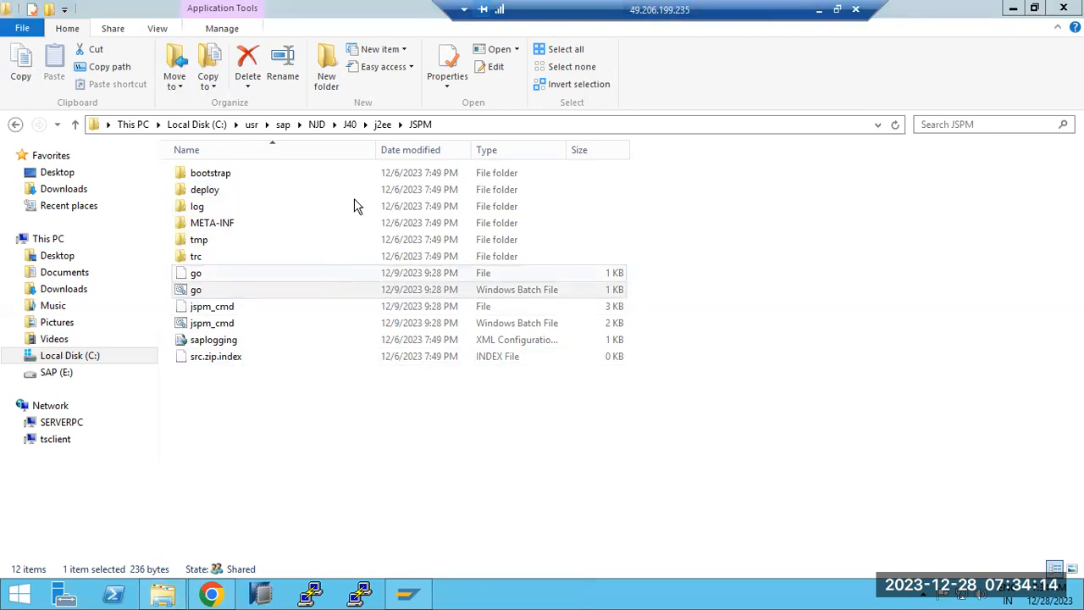
Look inside j2ee's EP.Index folder, return up to NJD, and clear the selection.
click(382, 124)
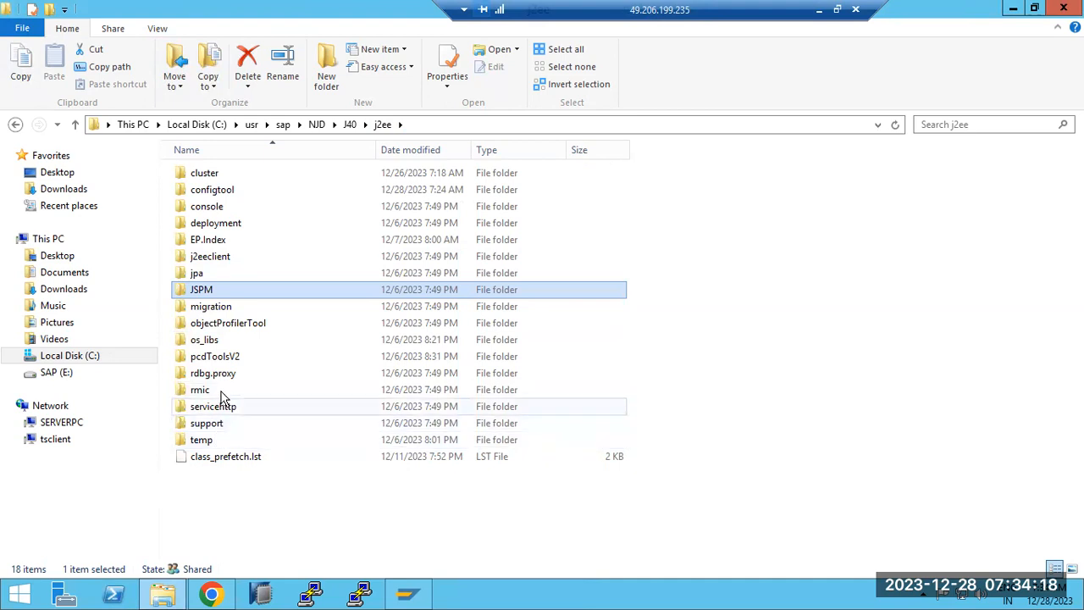
double_click(202, 239)
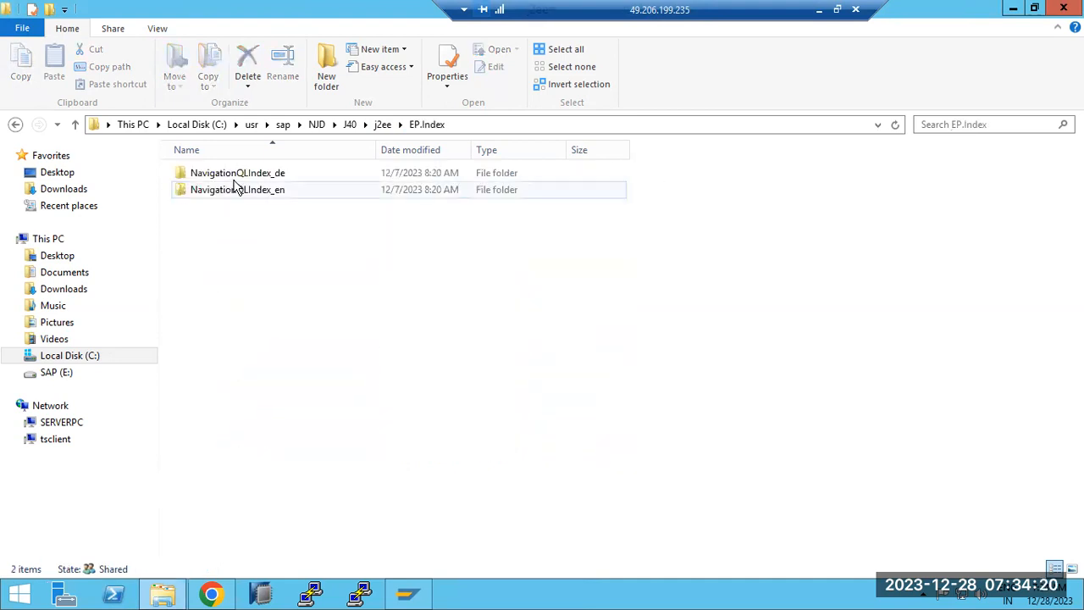
click(383, 124)
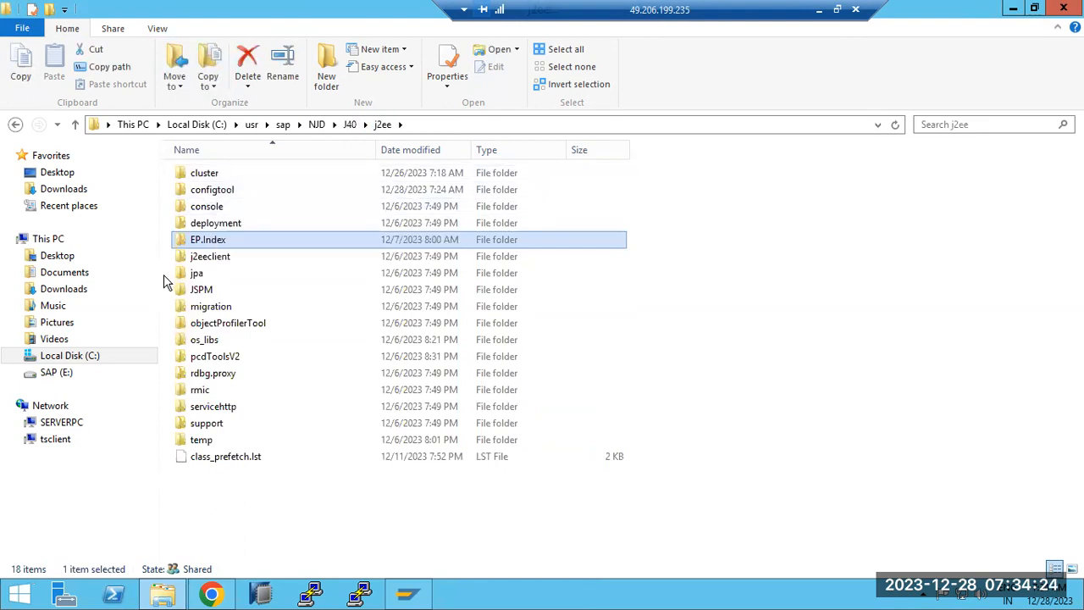
click(350, 126)
click(319, 127)
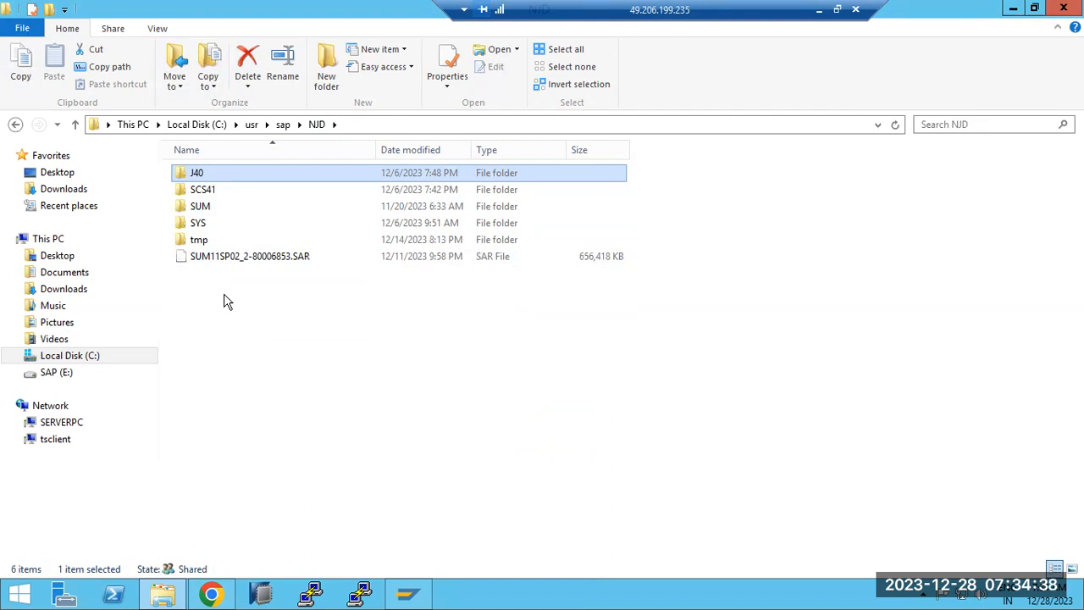
mouse_move(170, 598)
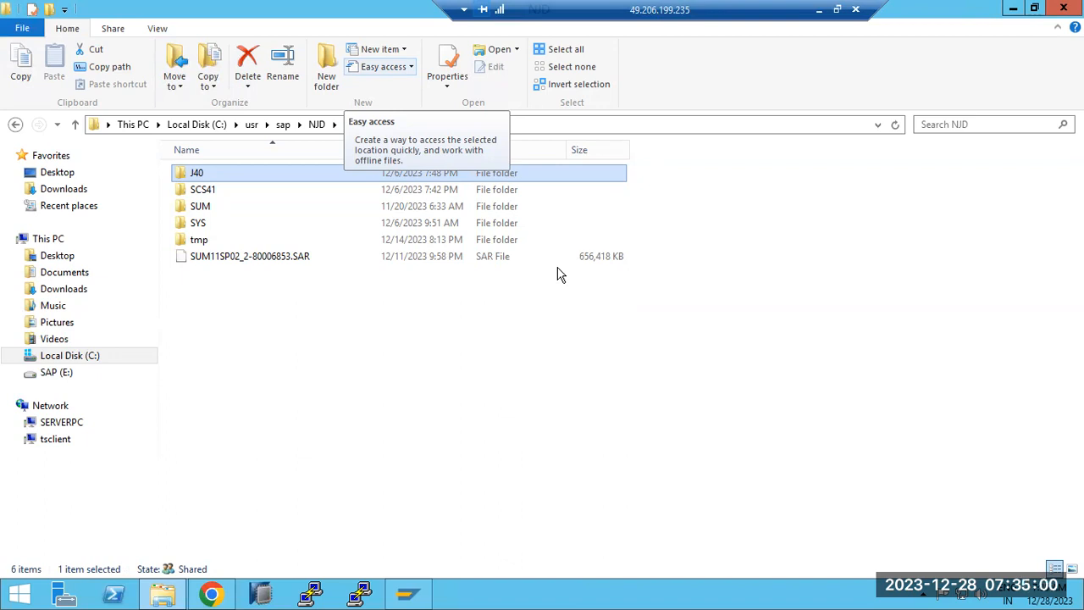
click(271, 379)
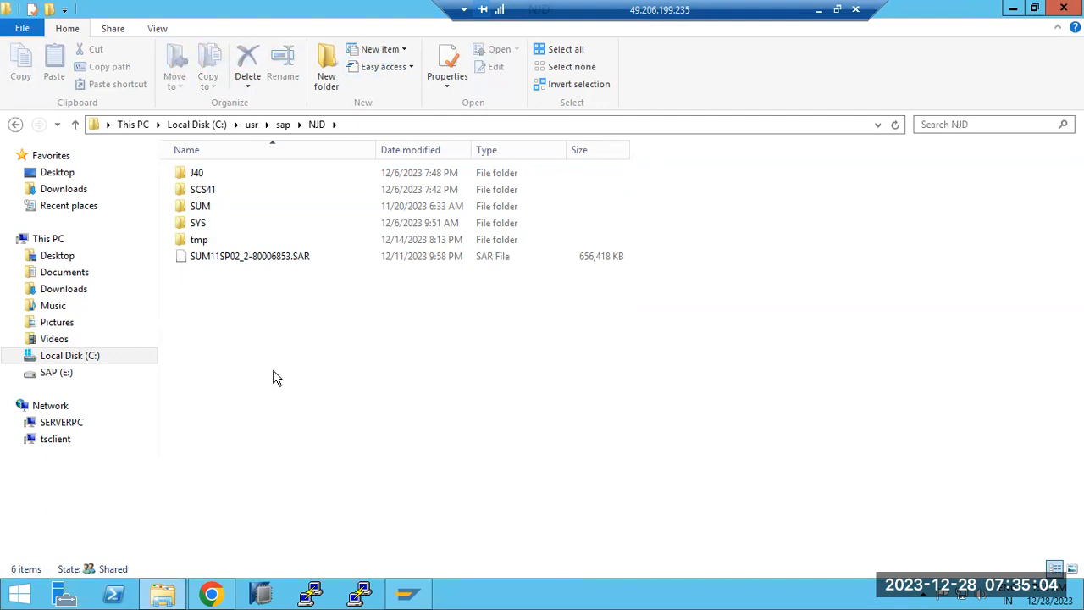